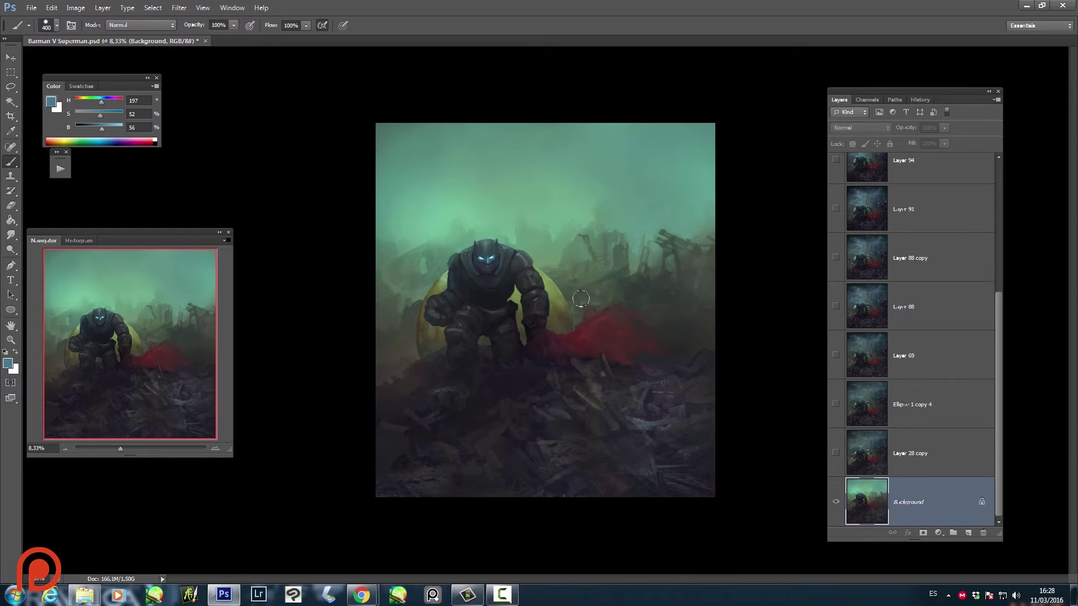
- Zoom in on the painting, add a new empty Layer 100, and shrink the brush
key(z)
click(555, 339)
key(ctrl+shift+n)
key(Return)
key(b)
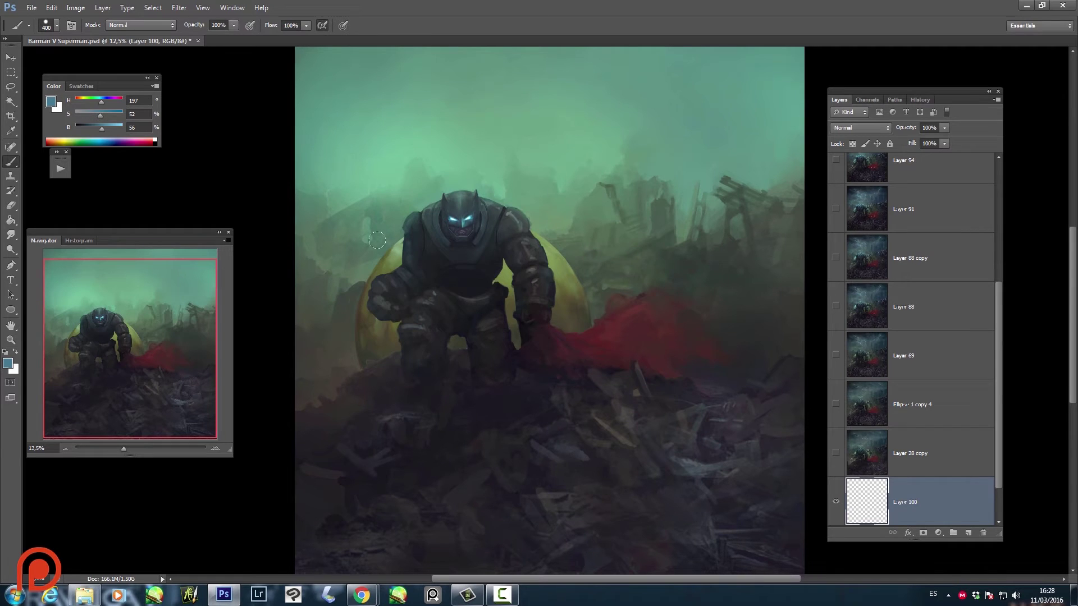
key(bracketleft)
key(bracketleft)
key(bracketleft)
- Switch to yellow and paint a light rim along the helmet's upper-left edge
drag(436, 202, 455, 196)
mouse_move(101, 102)
mouse_down()
mouse_move(83, 101)
mouse_move(116, 129)
mouse_up()
mouse_move(422, 211)
mouse_down()
mouse_move(464, 190)
mouse_move(501, 206)
mouse_up()
mouse_move(587, 181)
mouse_down()
mouse_move(600, 83)
mouse_move(616, 84)
mouse_move(630, 170)
mouse_up()
- Undo the cowl sketch and trace yellow outlines along the right arm, left leg and left arm
key(ctrl+z)
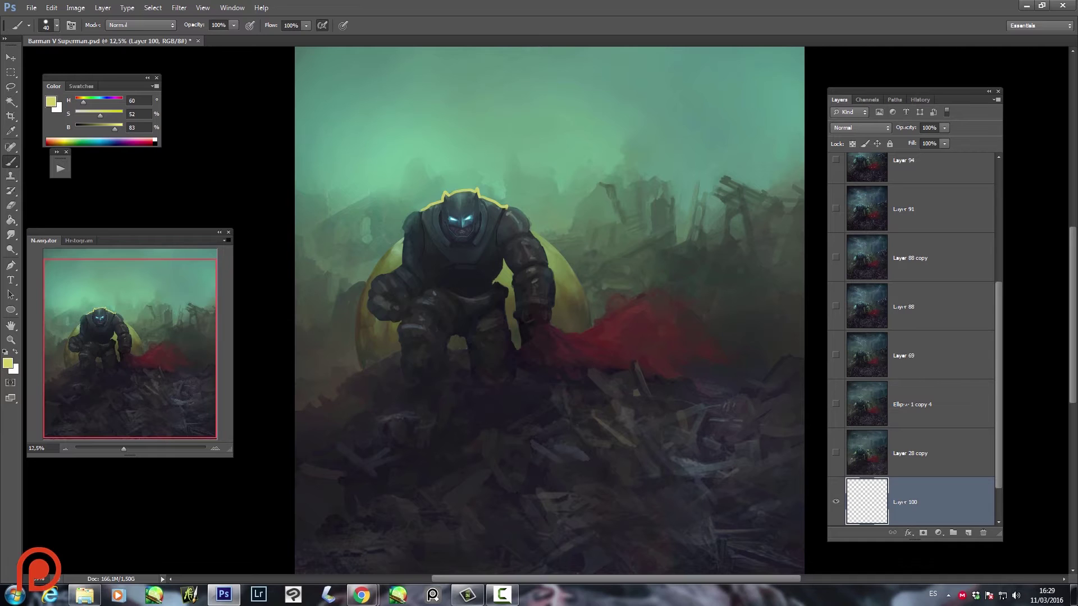
mouse_move(504, 257)
mouse_down()
mouse_move(493, 288)
mouse_move(508, 348)
mouse_move(469, 352)
mouse_move(472, 379)
mouse_up()
drag(451, 336, 443, 353)
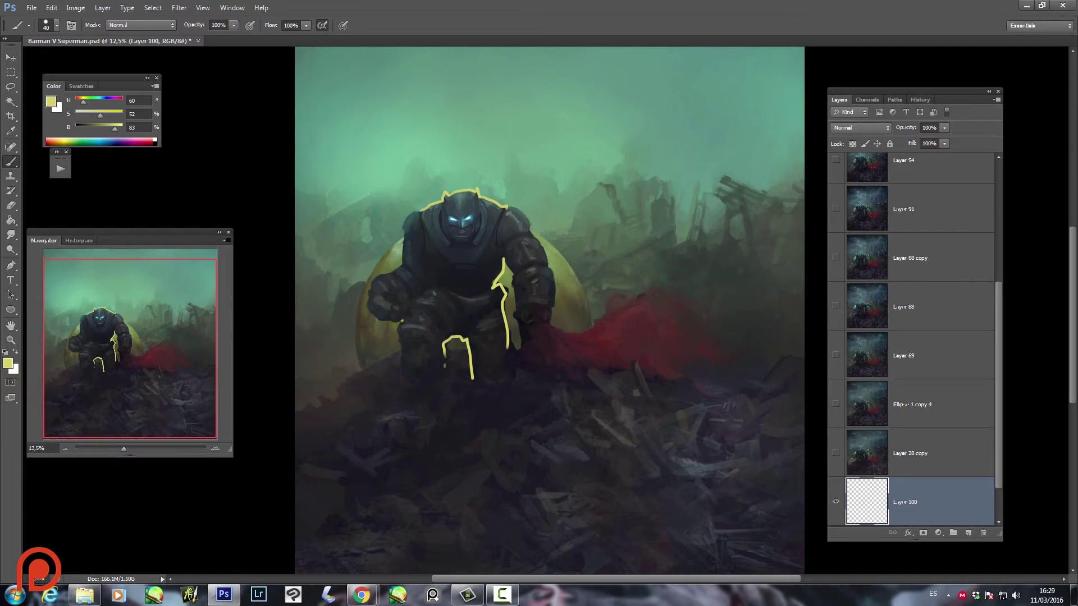
drag(400, 318, 403, 381)
drag(420, 296, 399, 320)
mouse_move(380, 274)
mouse_down()
mouse_move(369, 300)
mouse_move(377, 320)
mouse_move(400, 323)
mouse_up()
- Extend the outline over the shoulders and head, paint the eyes yellow, and show Layer 100 alone
mouse_move(378, 274)
mouse_down()
mouse_move(404, 262)
mouse_move(403, 221)
mouse_move(419, 212)
mouse_up()
mouse_move(505, 259)
mouse_down()
mouse_move(524, 325)
mouse_move(549, 323)
mouse_move(555, 303)
mouse_up()
mouse_move(508, 207)
mouse_down()
mouse_move(542, 247)
mouse_move(556, 303)
mouse_up()
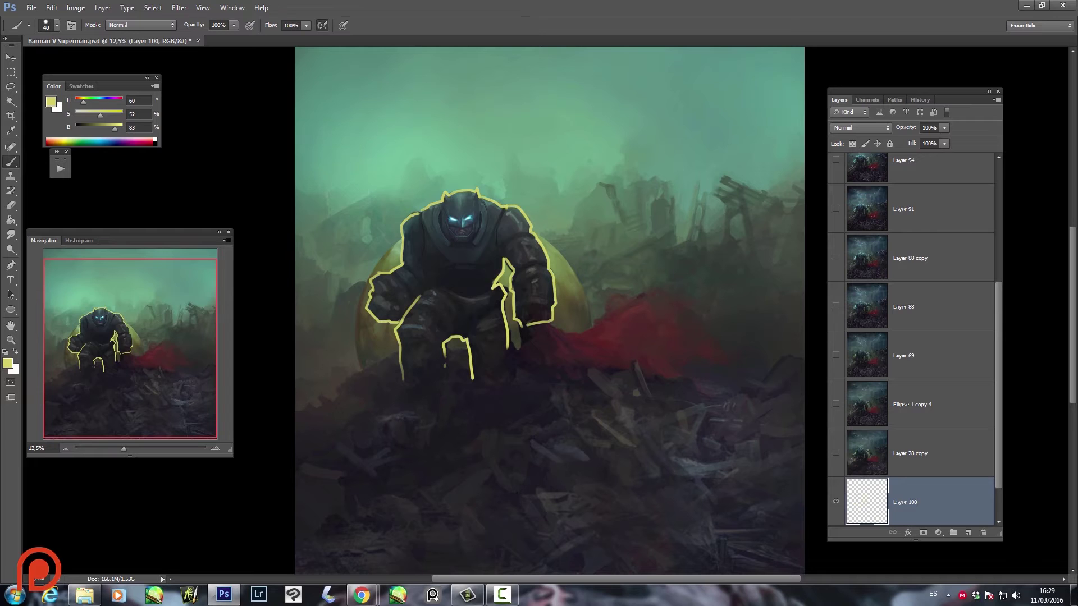
mouse_move(442, 202)
mouse_down()
mouse_move(457, 222)
mouse_move(474, 217)
mouse_up()
alt+click(836, 502)
- Invert the yellow outline to dark blue and show all layers again
key(ctrl+i)
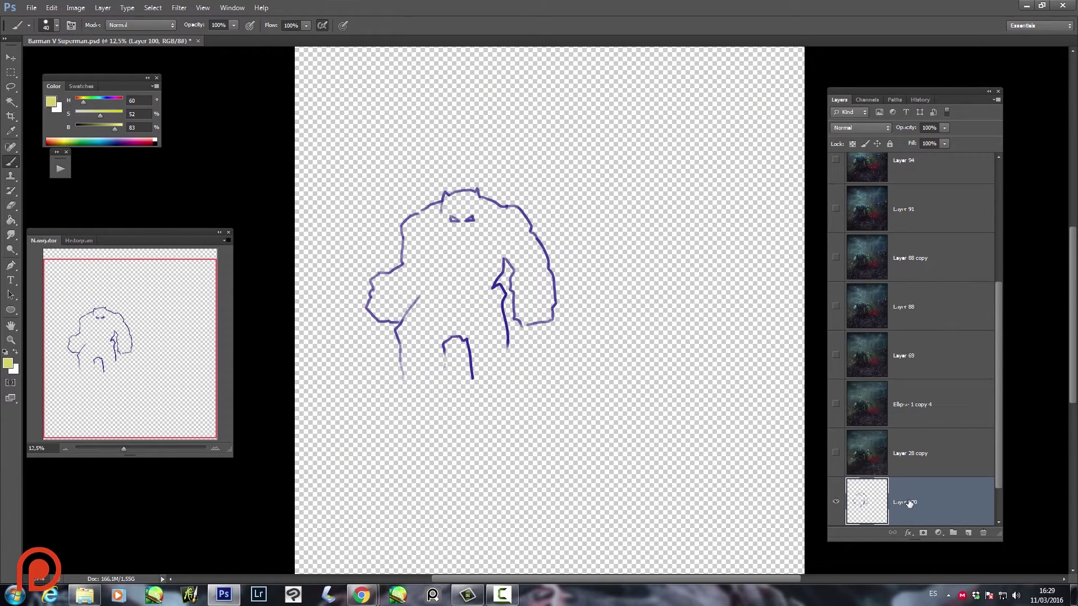
key(z)
click(503, 271)
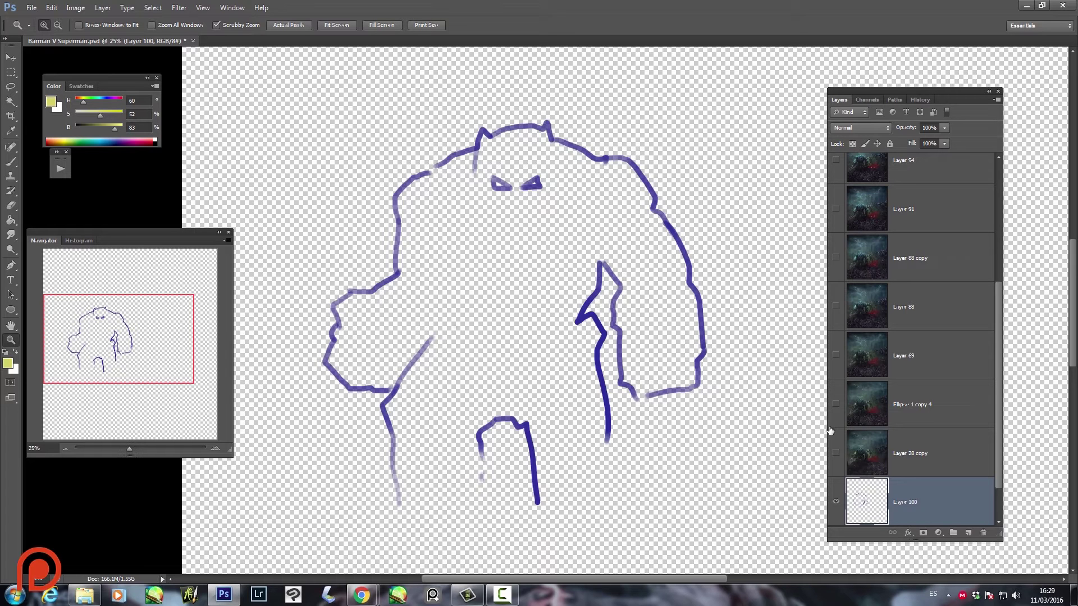
alt+click(836, 502)
alt+click(664, 403)
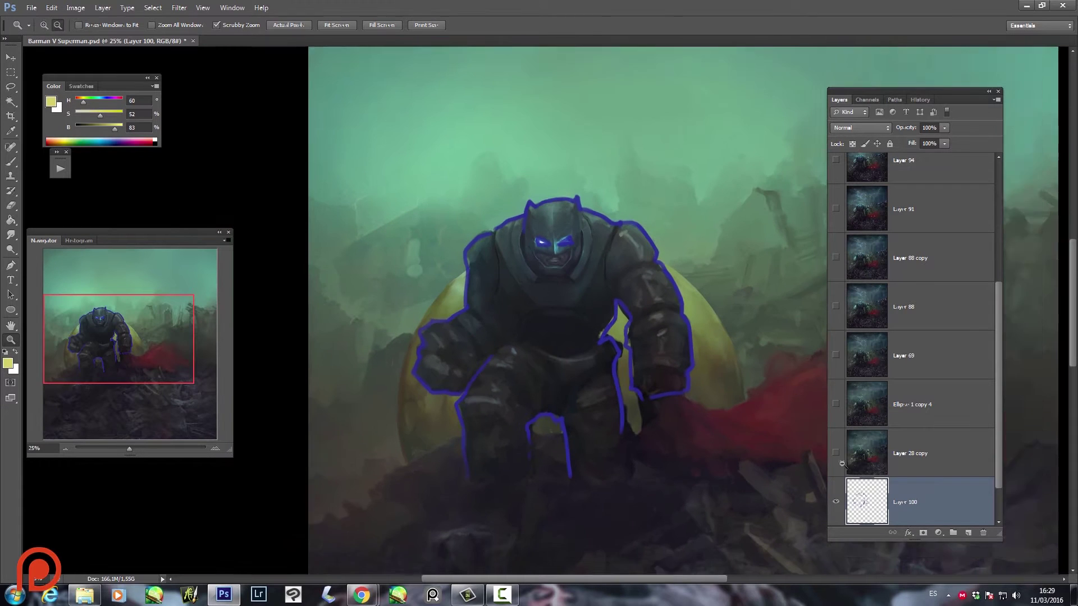
- Sample the outline's blue as the brush colour and lock the layer's transparent pixels
key(b)
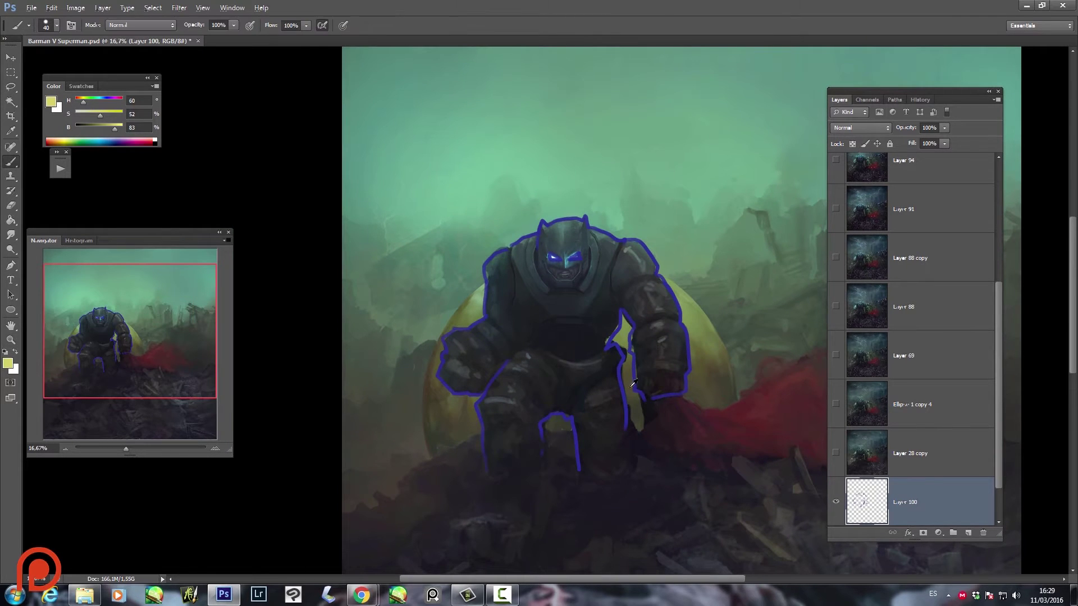
alt+click(624, 387)
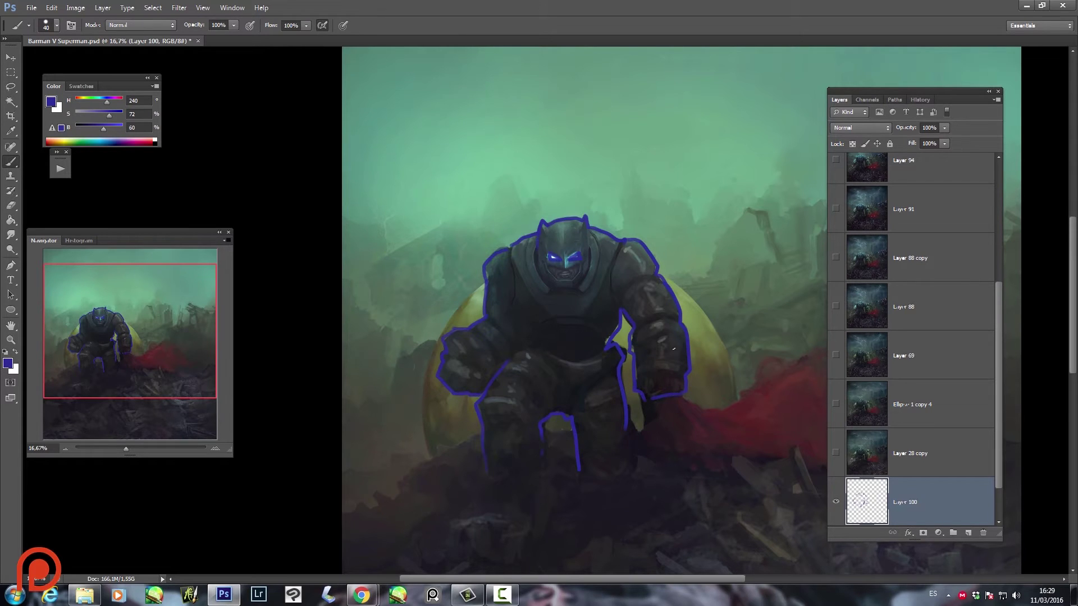
key(slash)
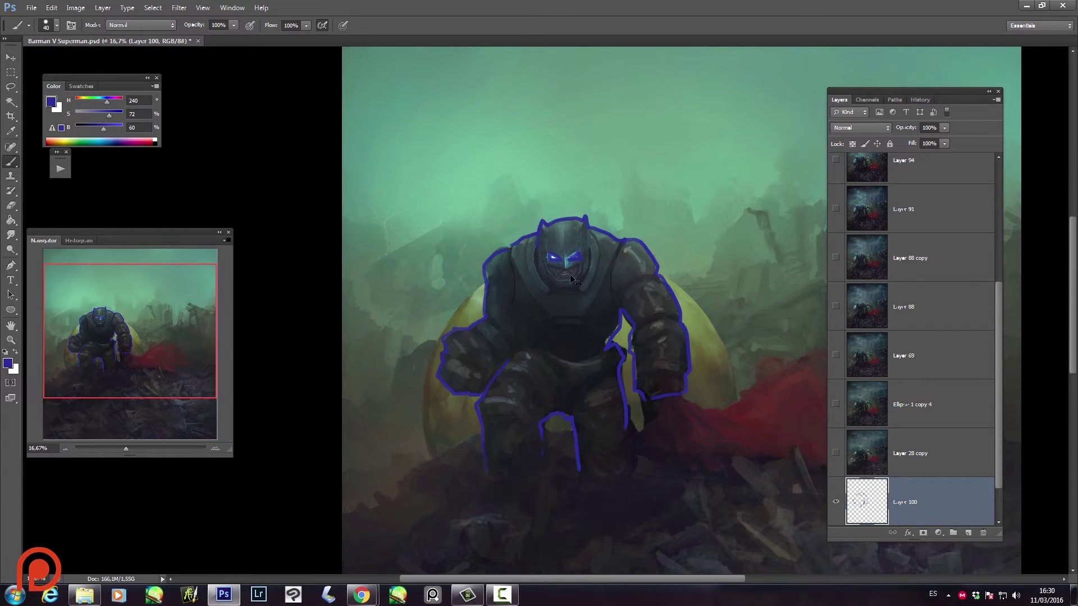
- Paint a blue arc along the left edge of the yellow disc behind Batman
drag(492, 194, 496, 248)
key(ctrl+z)
drag(715, 330, 674, 299)
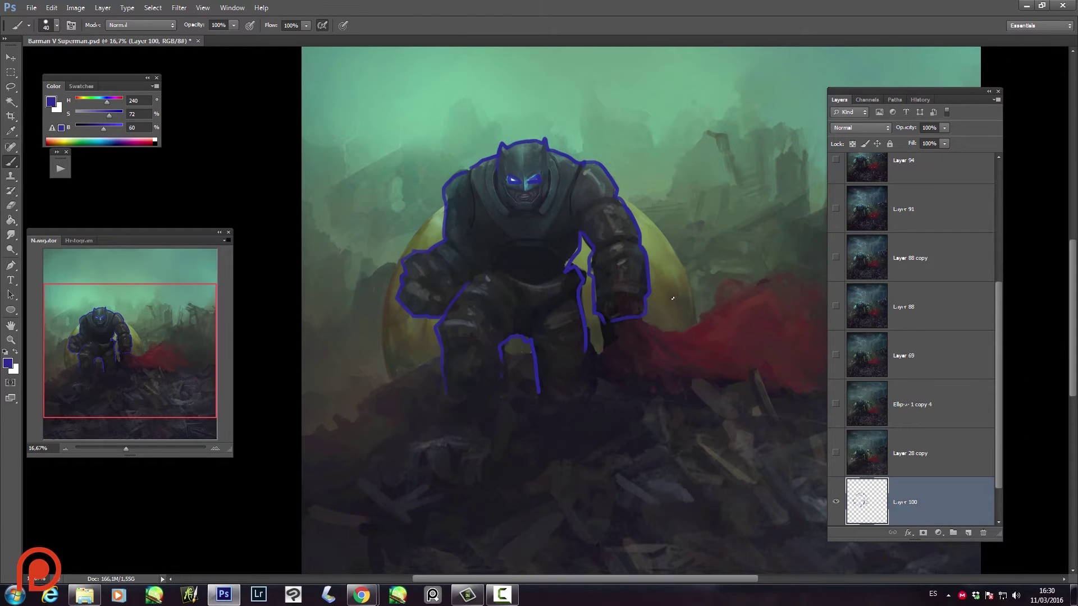
drag(443, 208, 400, 262)
key(ctrl+z)
mouse_move(443, 209)
mouse_down()
mouse_move(399, 263)
mouse_move(384, 381)
mouse_up()
- Try several blue strokes along the disc's right edge, undoing each attempt
drag(625, 199, 687, 282)
key(ctrl+z)
drag(625, 202, 698, 319)
key(ctrl+z)
drag(622, 200, 692, 316)
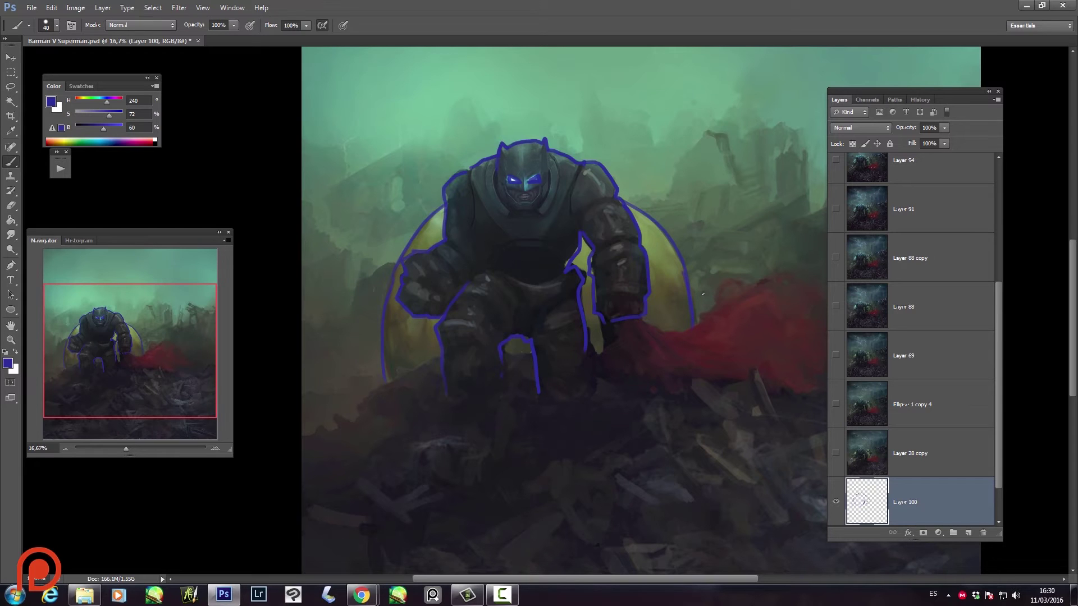
key(ctrl+z)
key(ctrl+z)
- Trace the red cape's edges in blue, from the knee out to its bottom right
drag(679, 273, 654, 296)
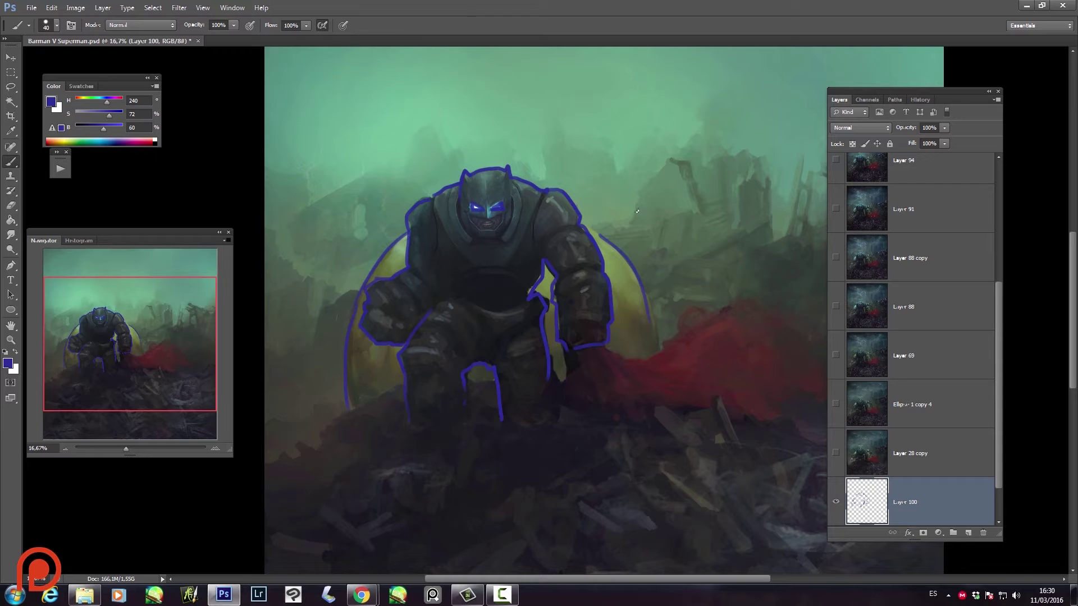
drag(678, 352, 553, 268)
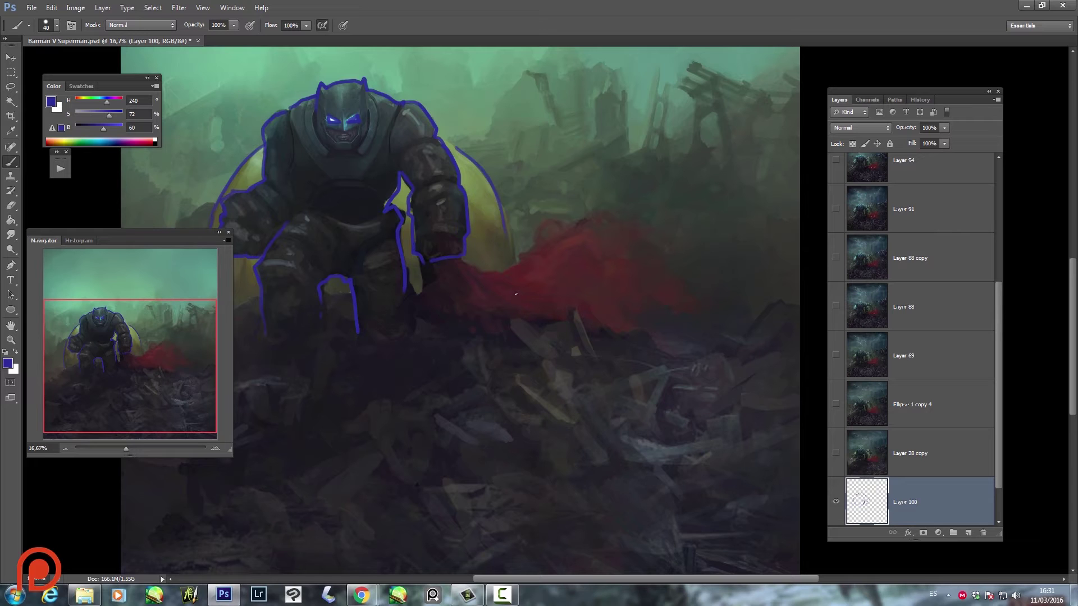
drag(436, 260, 563, 327)
drag(602, 334, 638, 322)
drag(433, 267, 442, 300)
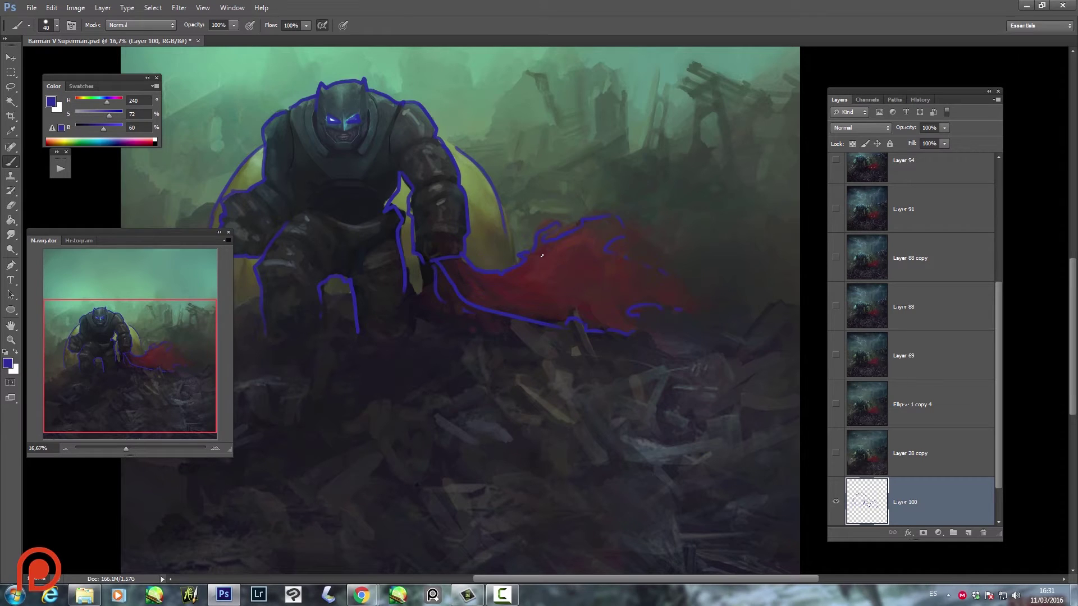
drag(541, 256, 632, 284)
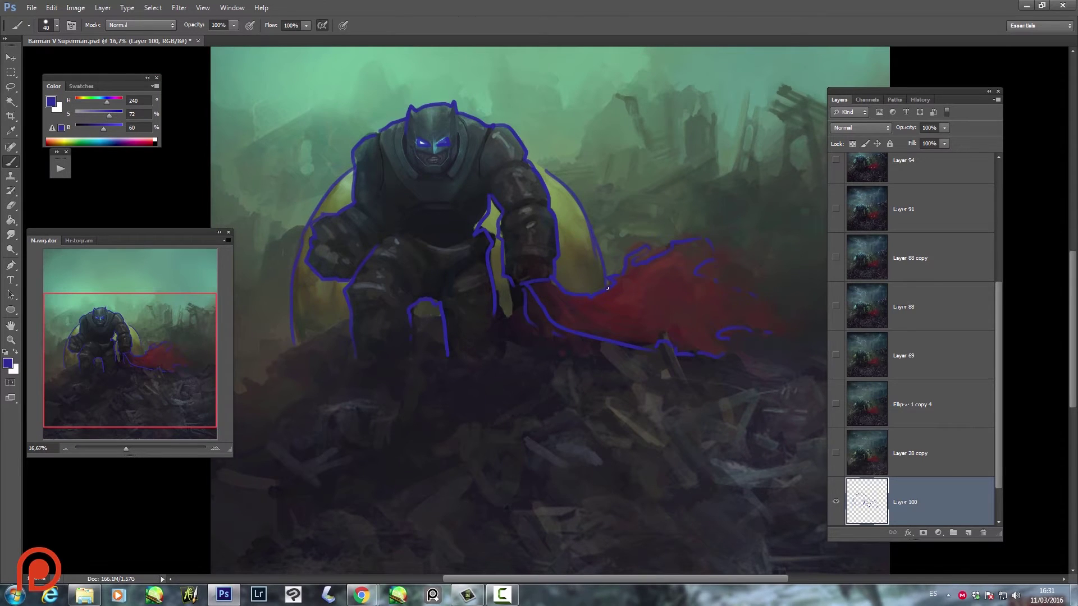
key(z)
alt+click(582, 315)
alt+click(603, 360)
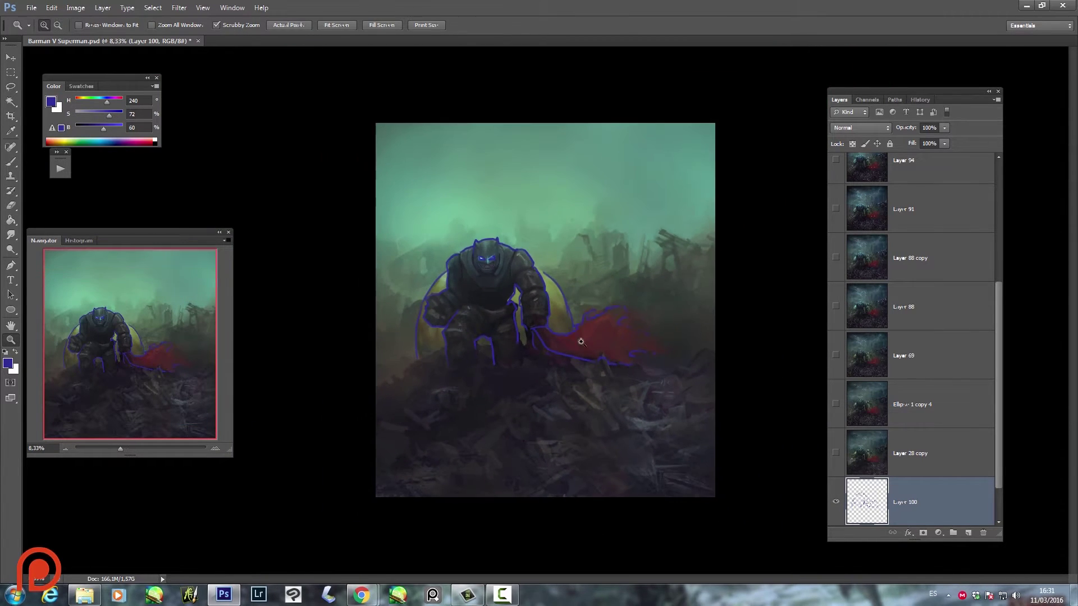
click(568, 314)
key(b)
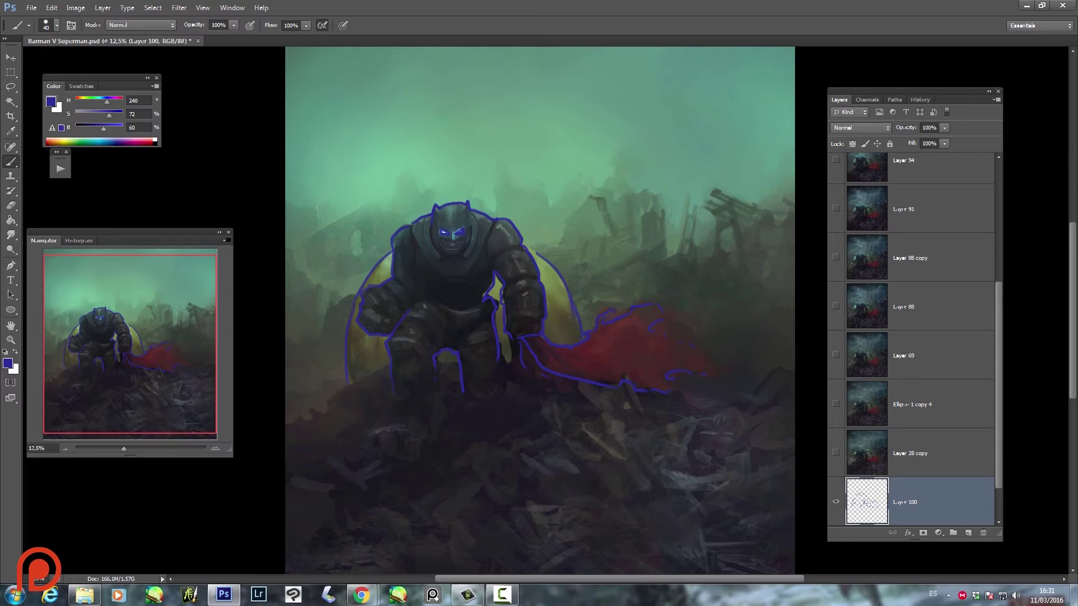
drag(552, 279, 590, 211)
key(ctrl+z)
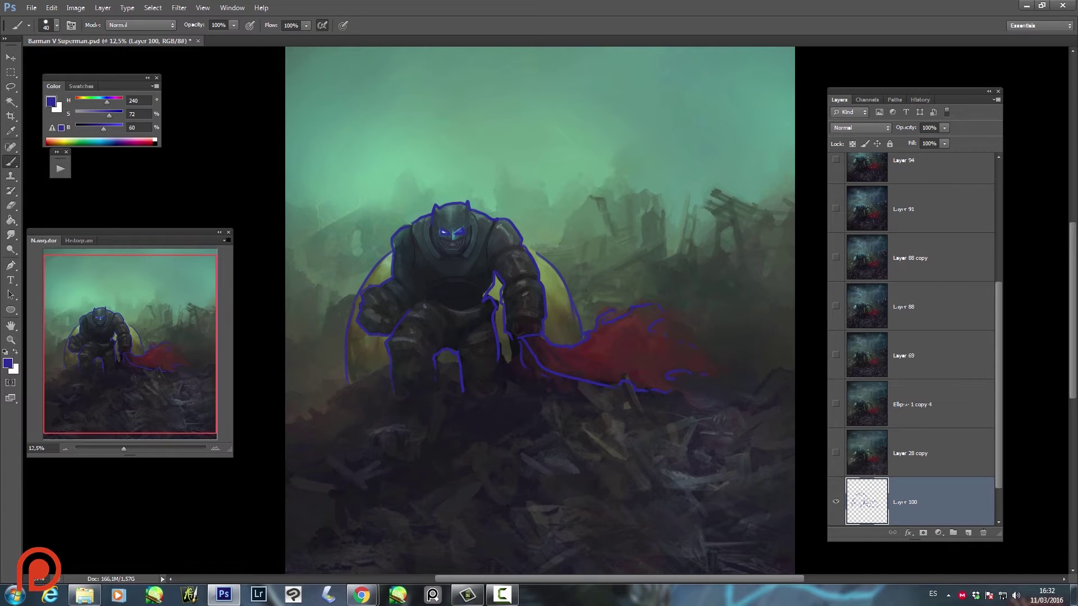
- Draw blue arrows on the rubble, at the cape, above Batman's head and from the left
drag(582, 289, 548, 154)
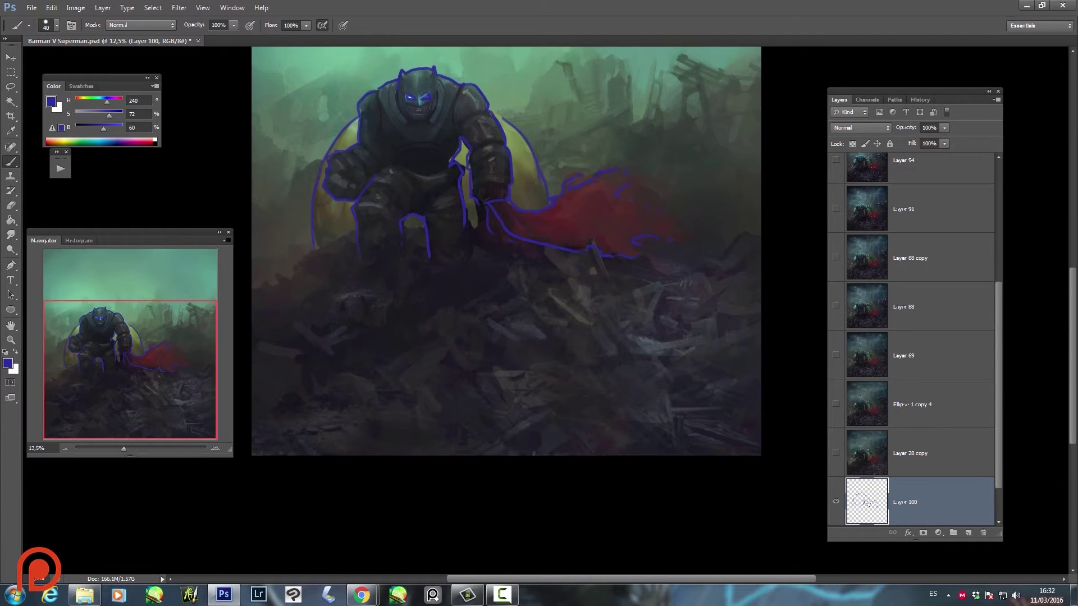
drag(547, 290, 585, 329)
drag(508, 345, 480, 309)
drag(558, 236, 550, 410)
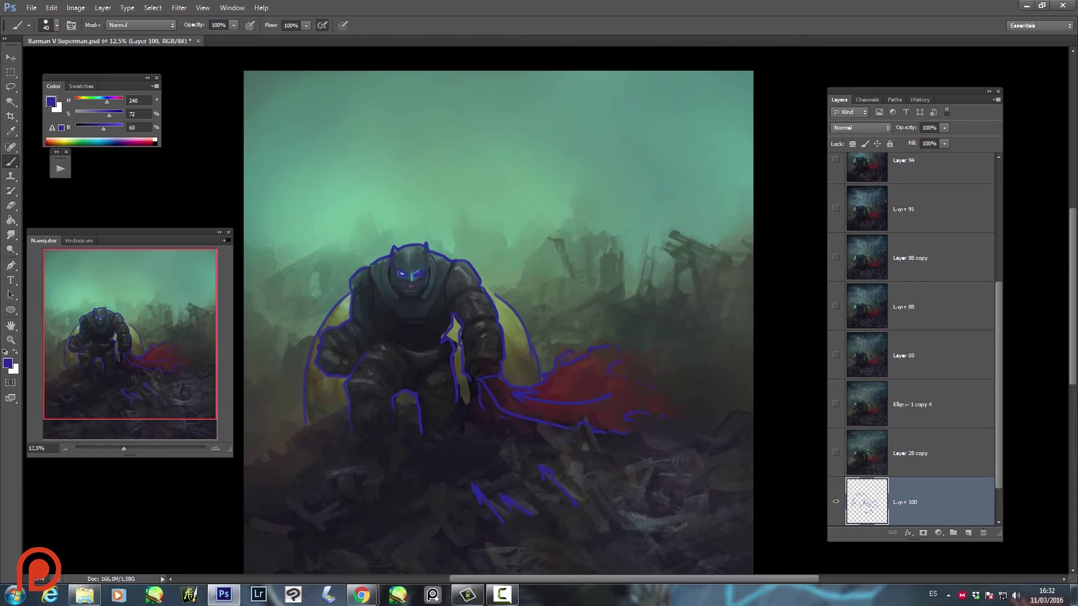
mouse_move(611, 294)
mouse_down()
mouse_move(534, 336)
mouse_move(569, 331)
mouse_up()
drag(368, 219, 385, 235)
mouse_move(463, 214)
mouse_down()
mouse_move(463, 250)
mouse_move(473, 236)
mouse_up()
mouse_move(281, 332)
mouse_down()
mouse_move(316, 323)
mouse_move(308, 336)
mouse_up()
- Add a curved lower-left arrow and two arrow strokes across the rubble toward Batman
drag(295, 455, 363, 333)
drag(375, 303, 332, 361)
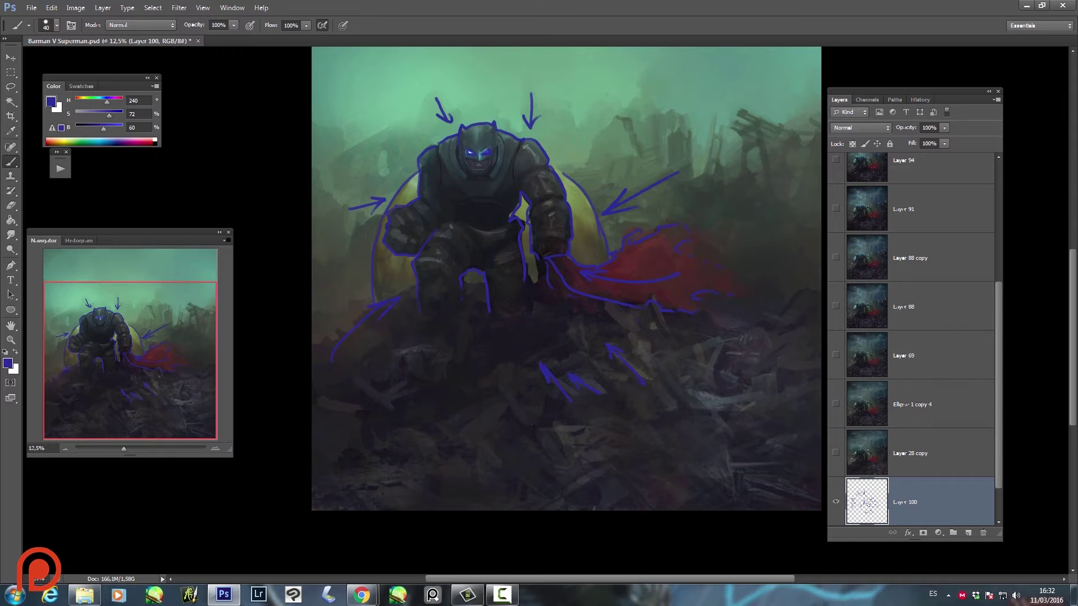
drag(403, 377, 408, 388)
drag(717, 367, 623, 387)
drag(677, 413, 620, 426)
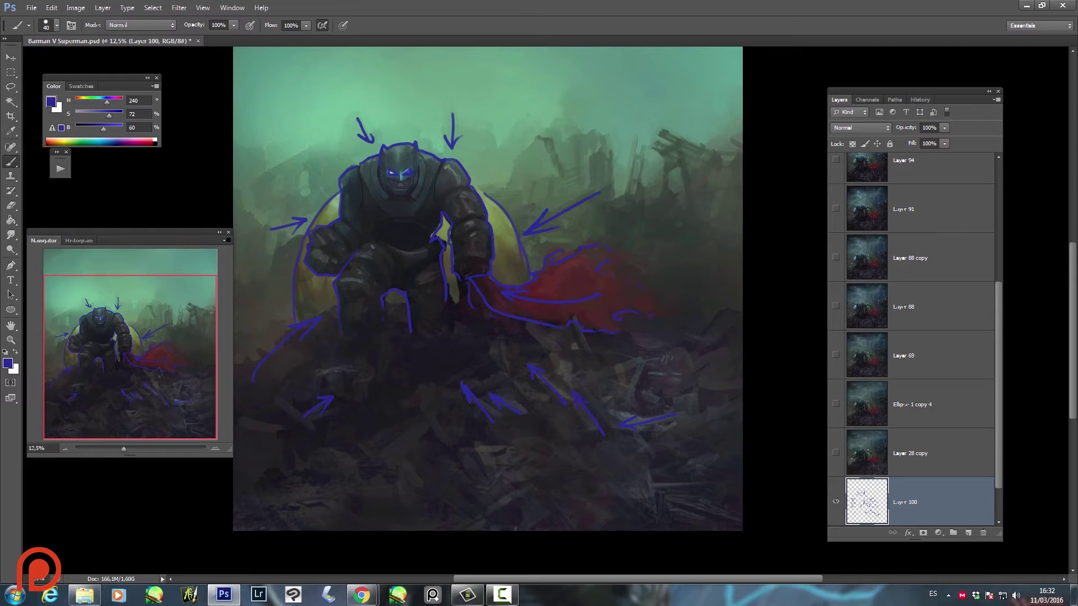
drag(599, 430, 524, 334)
- Delete Layer 100, zoom out to the whole painting, and scroll to the top of the layer stack
key(Delete)
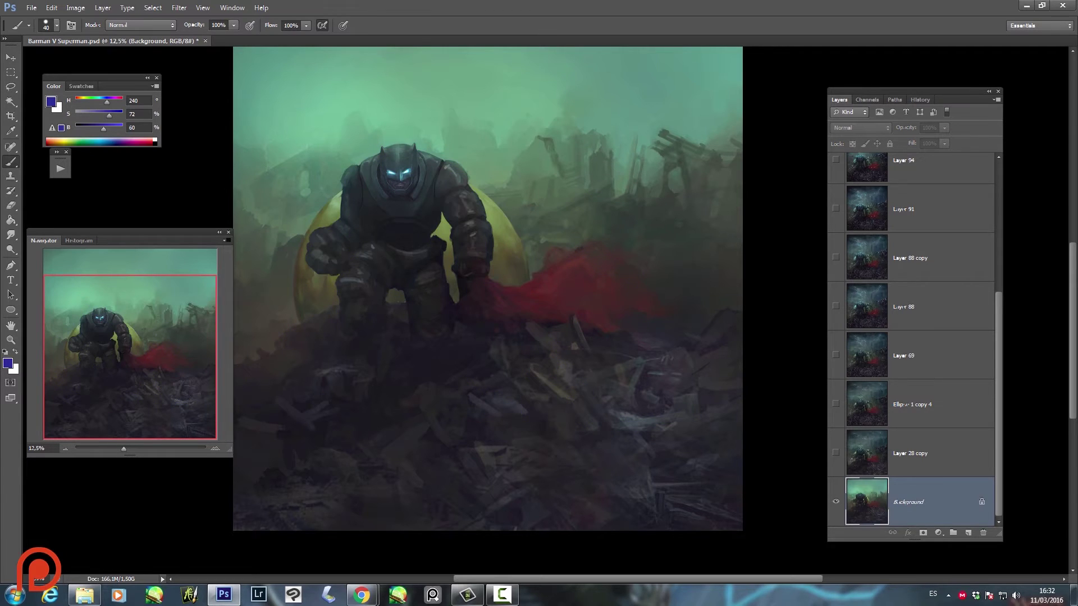
key(z)
alt+click(461, 301)
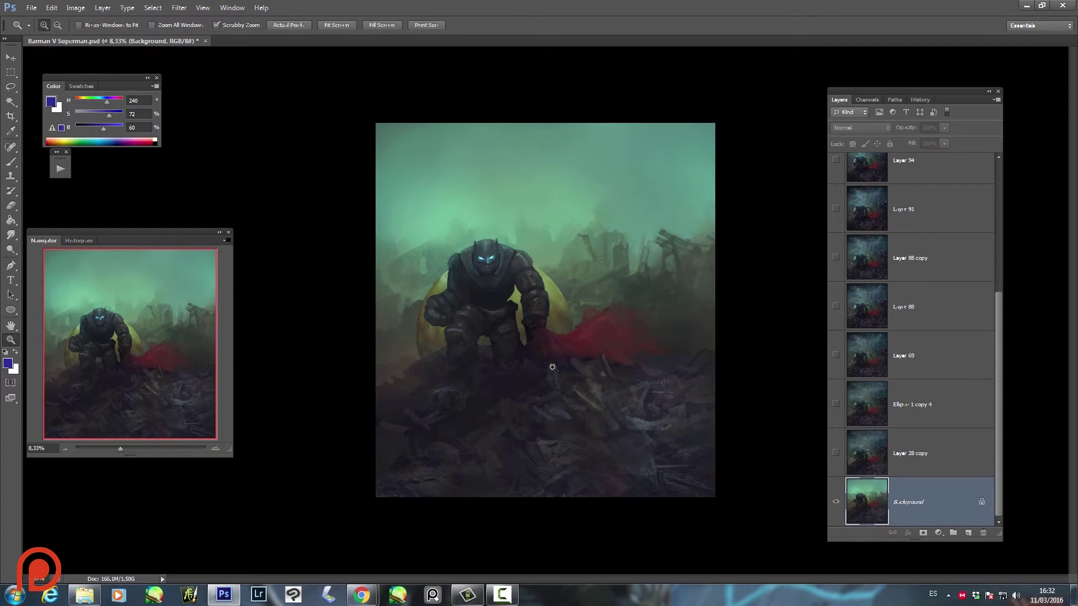
scroll(901, 387, up, 4)
scroll(949, 364, up, 1)
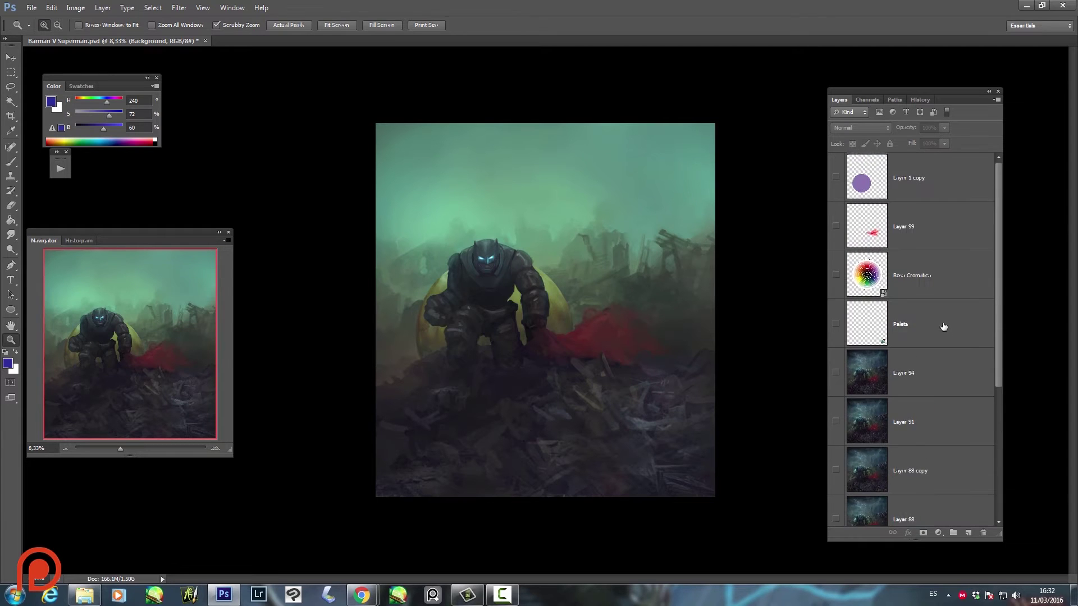
- Show the Paleta dots and Rosa Cromatica colour wheel, then make white the brush colour
click(837, 324)
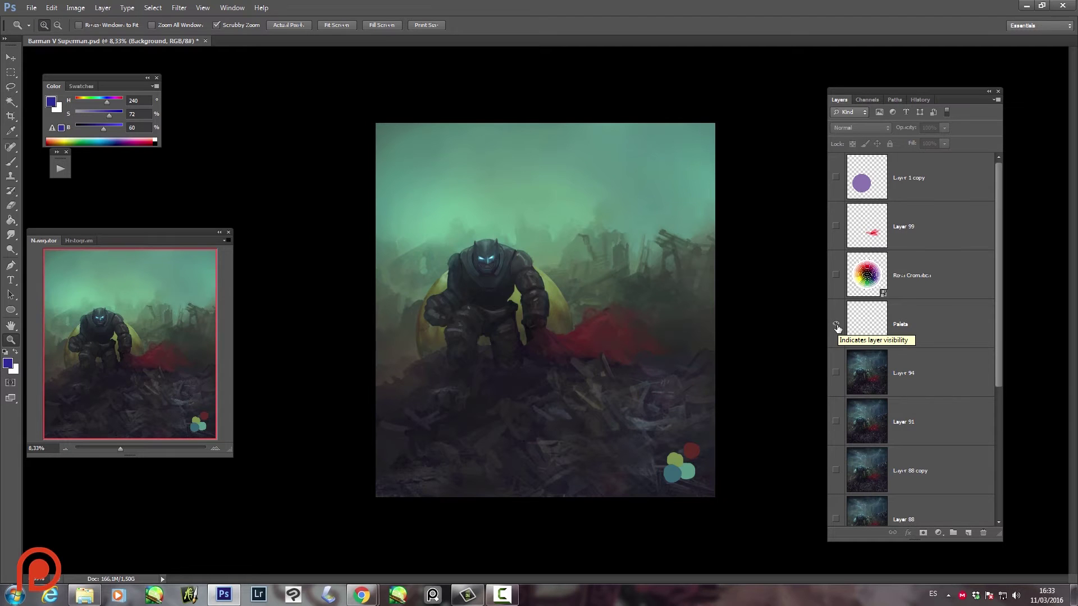
click(837, 276)
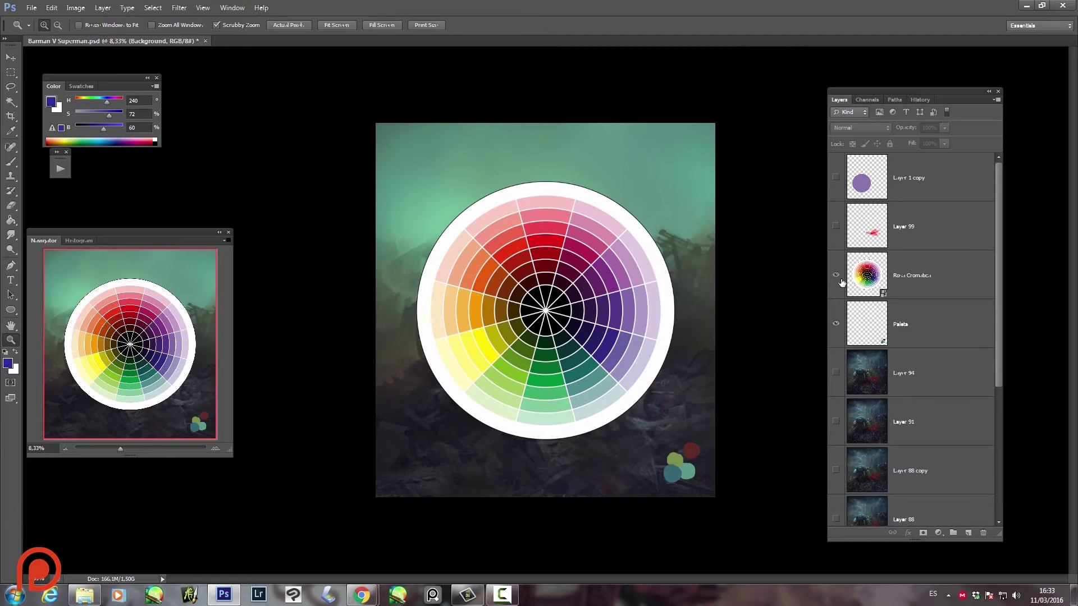
click(11, 163)
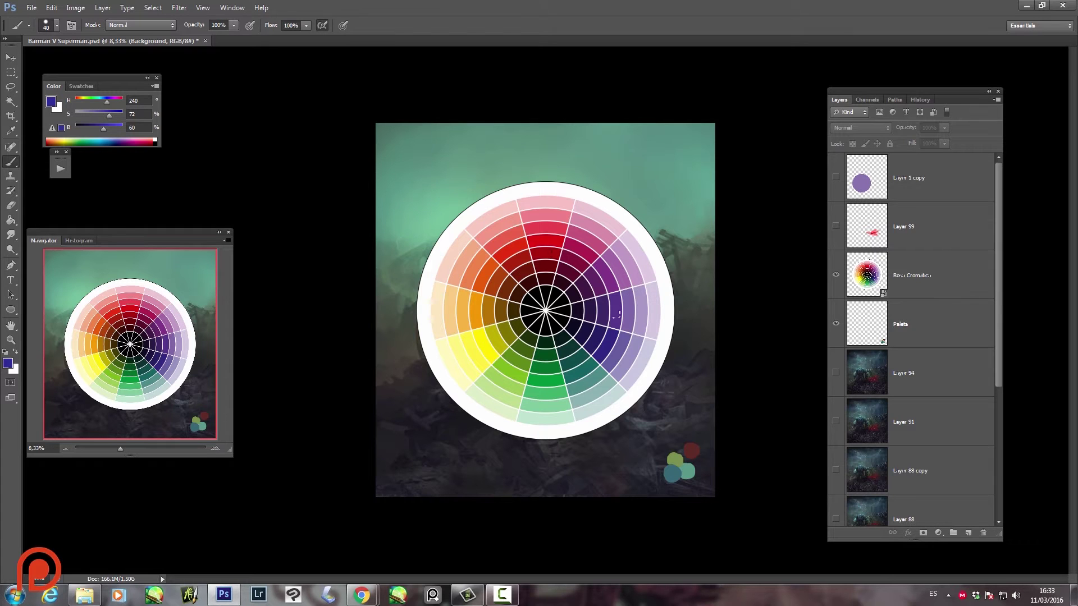
click(155, 140)
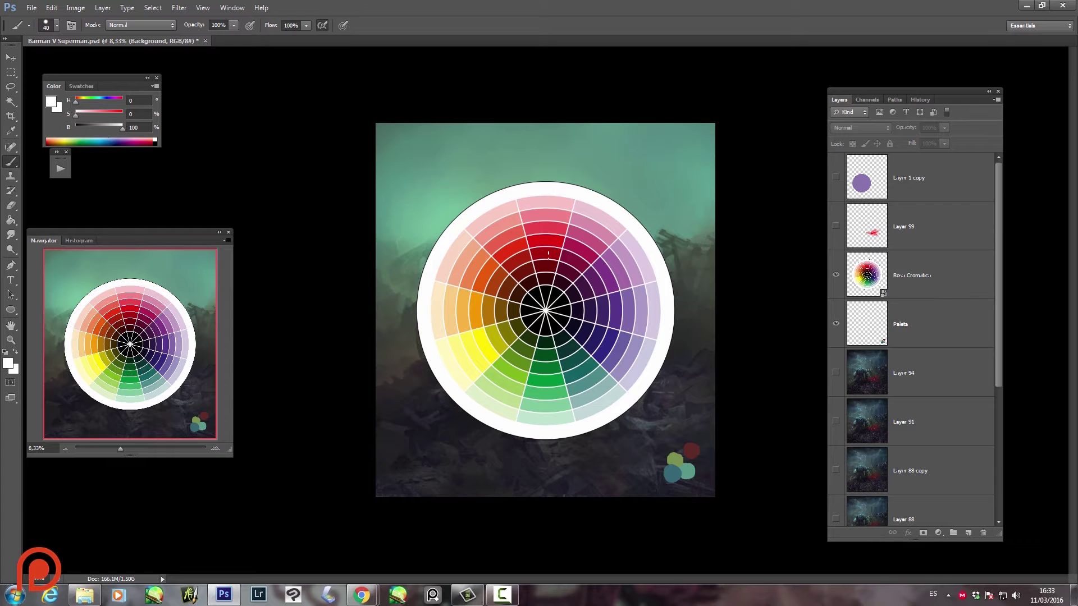
- Add a new Layer 100 above Rosa Cromatica and zoom in on the colour wheel
click(910, 277)
key(ctrl+shift+n)
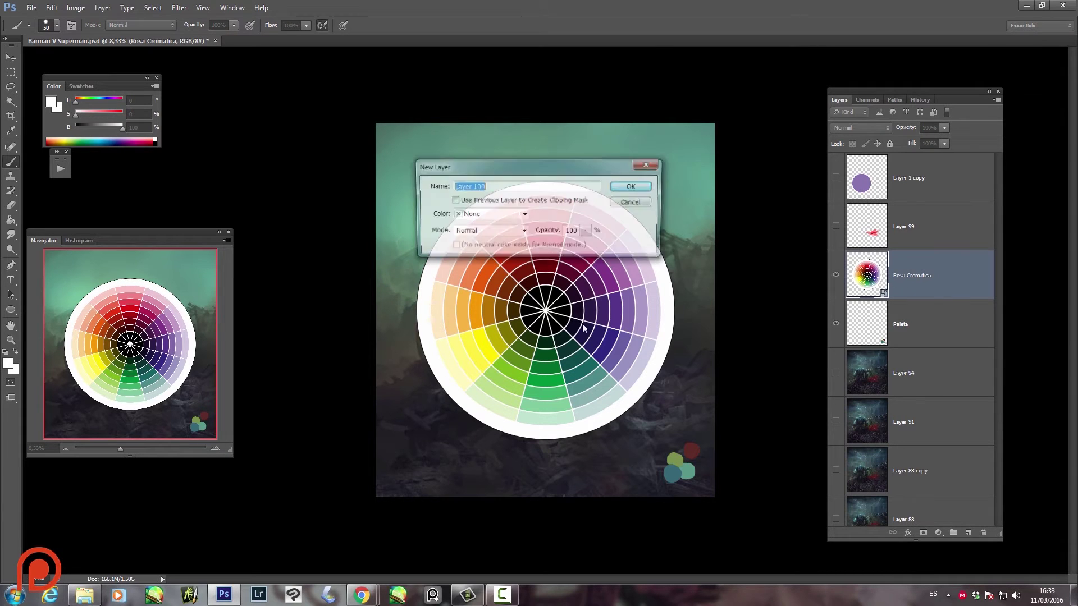
key(Return)
ctrl+click(587, 351)
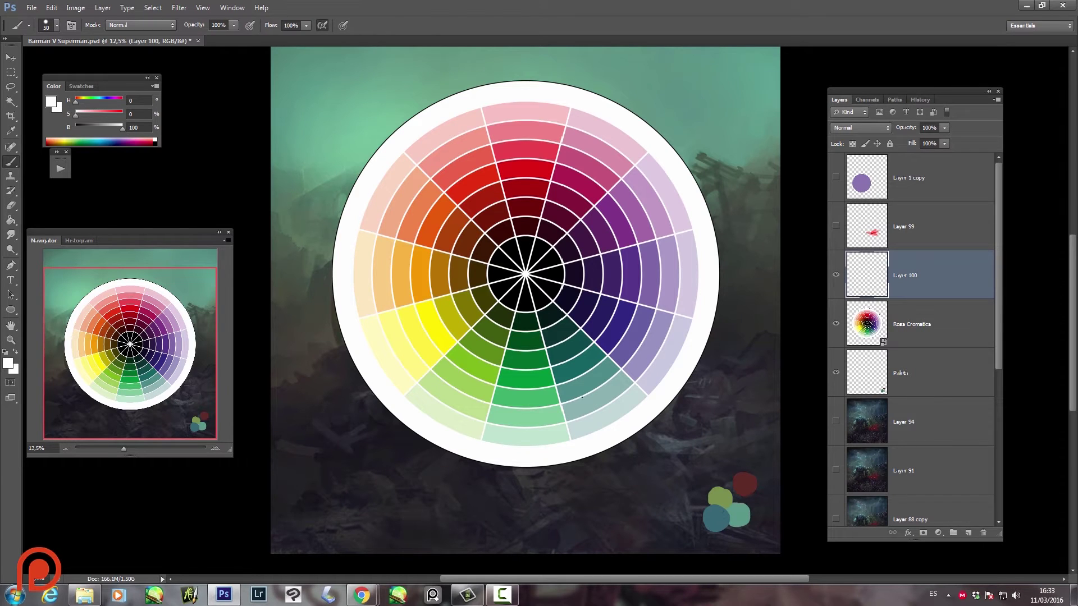
- Set the brush to black and test marks on the wheel's teal segment and palette, undoing them
click(576, 387)
click(611, 364)
key(ctrl+alt+z)
key(ctrl+alt+z)
click(613, 362)
drag(122, 129, 62, 133)
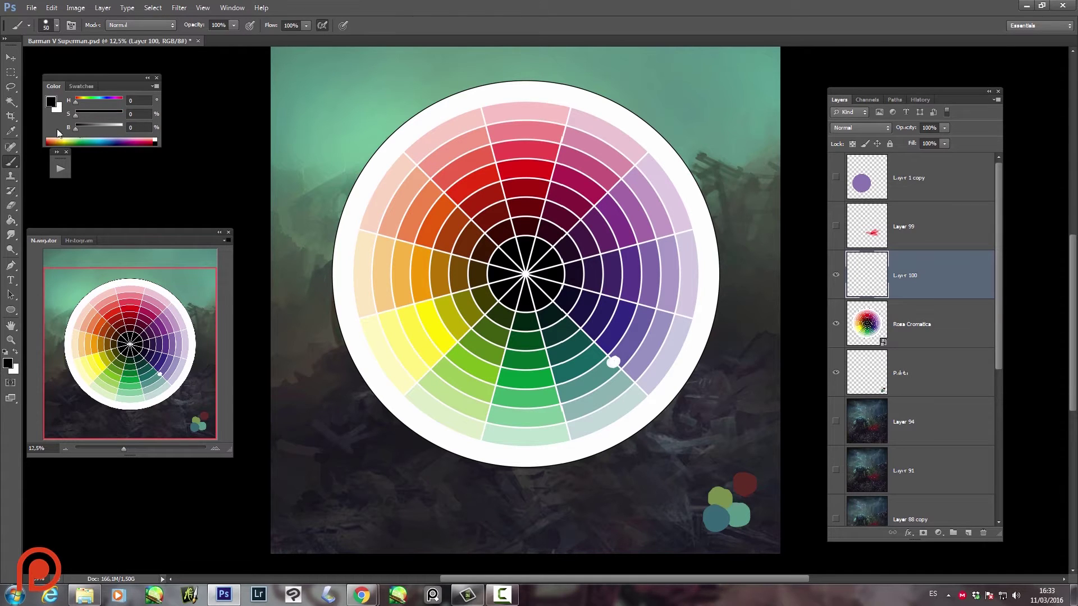
mouse_move(607, 363)
mouse_down()
mouse_move(623, 360)
mouse_move(609, 368)
mouse_up()
click(738, 514)
key(ctrl+alt+z)
key(ctrl+alt+z)
key(ctrl+alt+z)
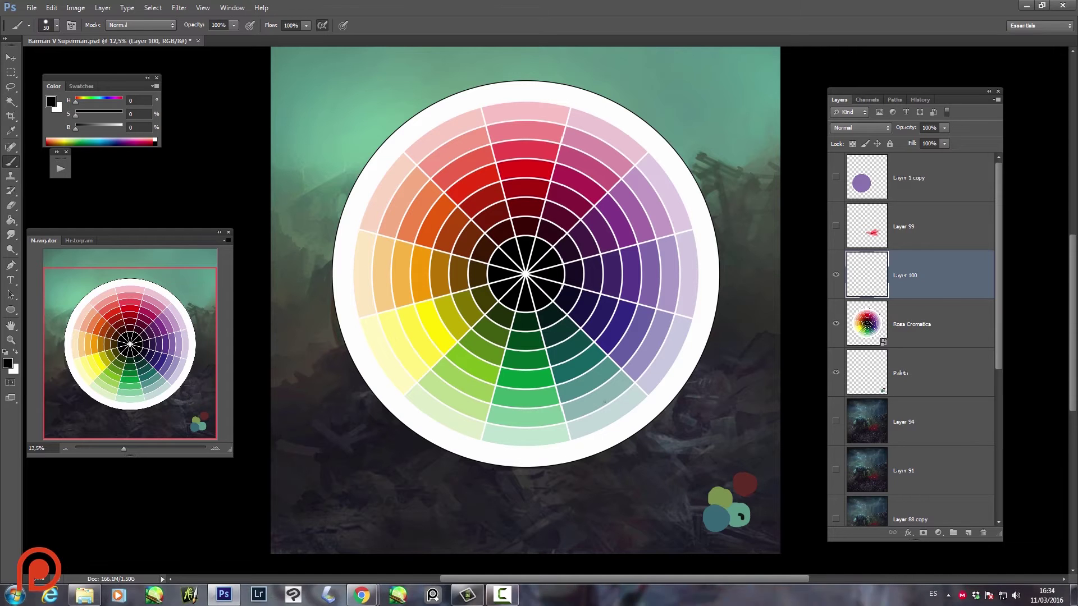
- Circle the teal, blue-teal, teal-violet, green and red colours on the wheel and palette
drag(590, 400, 596, 402)
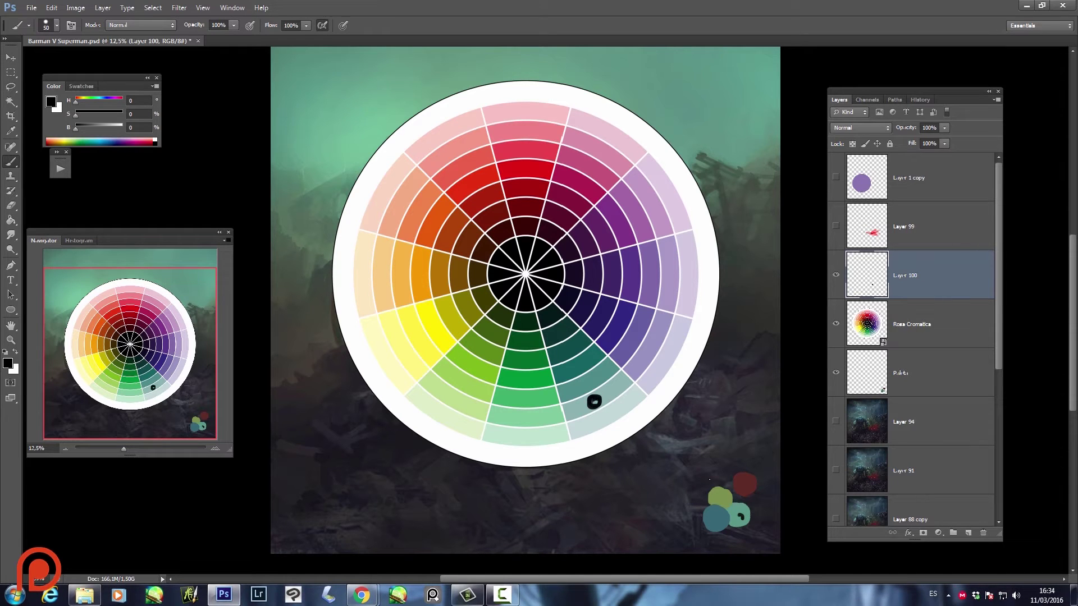
drag(717, 524, 718, 516)
drag(622, 374, 620, 372)
drag(484, 371, 491, 373)
drag(506, 176, 508, 180)
- Connect the green dot to both teals, loop the green and red groups, then hide the marks
drag(498, 301, 491, 372)
shift+click(593, 402)
shift+click(620, 371)
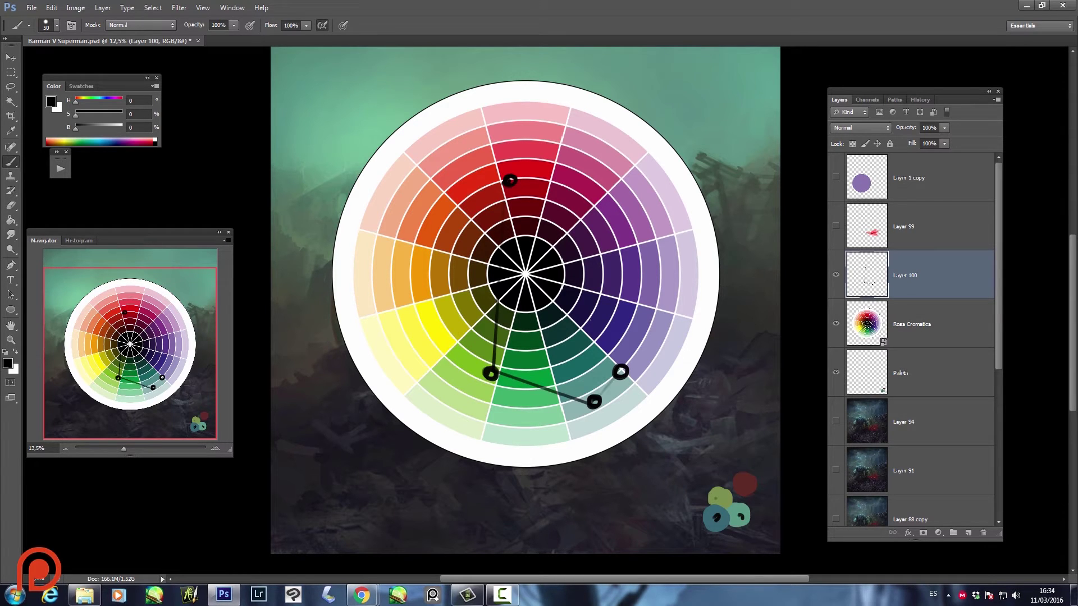
click(836, 324)
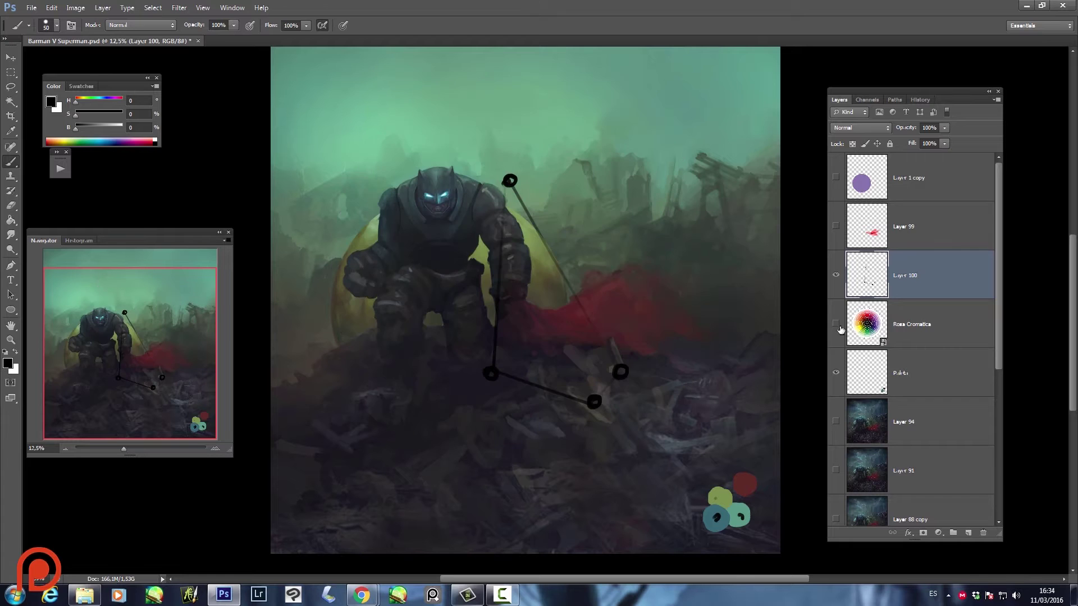
click(836, 324)
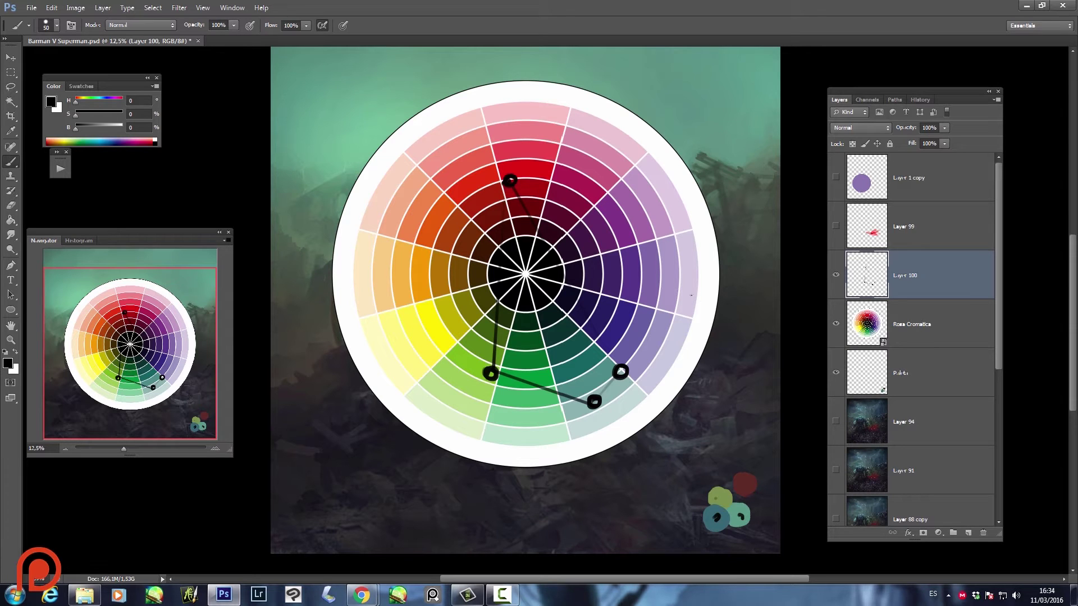
mouse_move(637, 332)
mouse_down()
mouse_move(626, 412)
mouse_move(472, 328)
mouse_move(632, 319)
mouse_move(641, 334)
mouse_up()
mouse_move(536, 216)
mouse_down()
mouse_move(492, 162)
mouse_move(566, 188)
mouse_move(525, 218)
mouse_up()
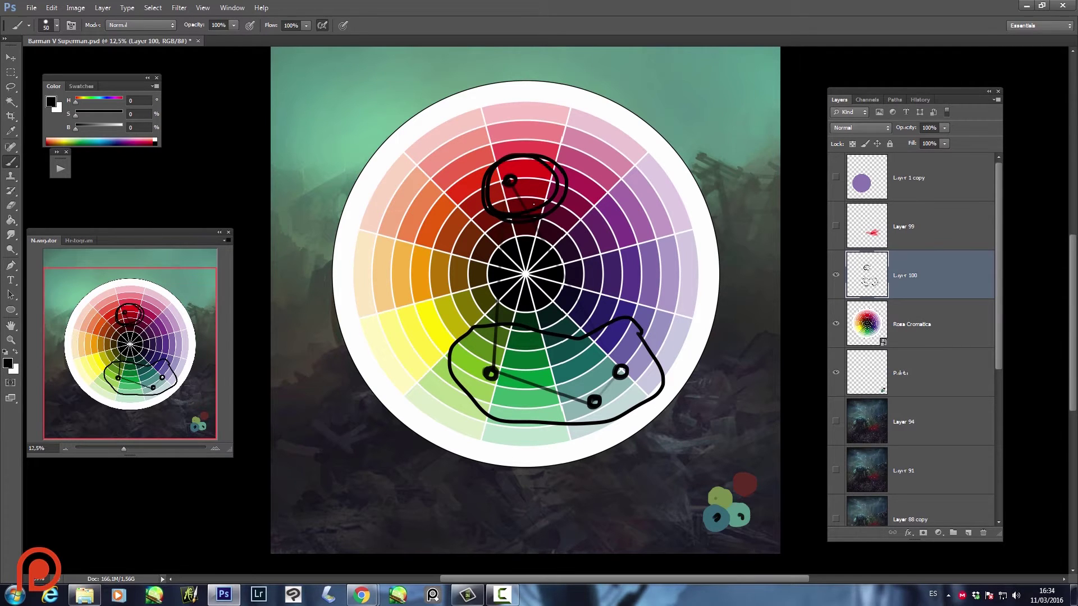
click(835, 274)
- Hide the colour wheel and palette dots, then zoom out to the whole painting
click(835, 323)
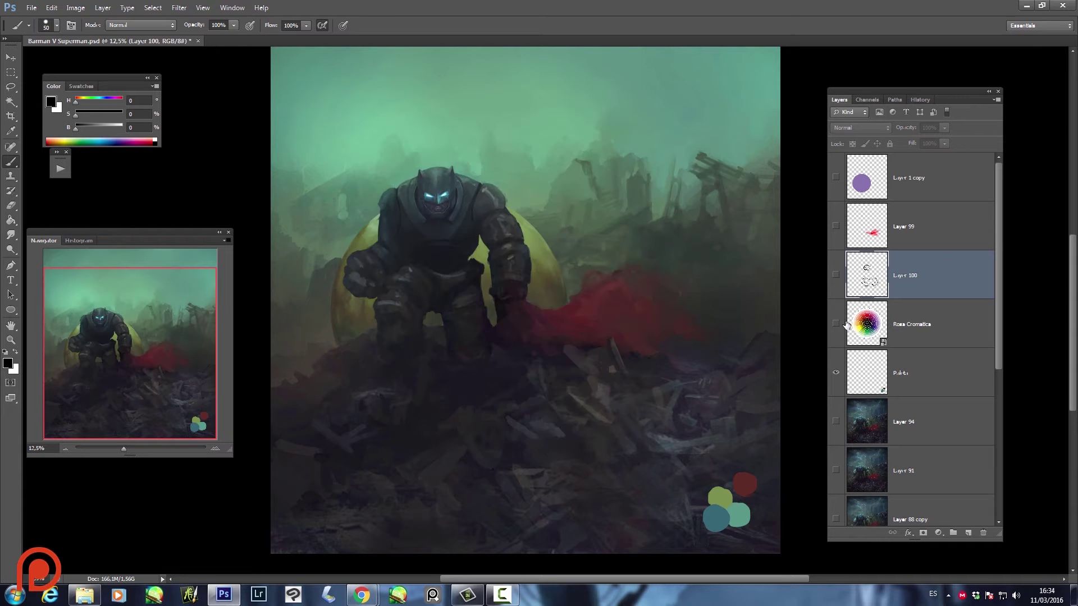
click(835, 372)
key(z)
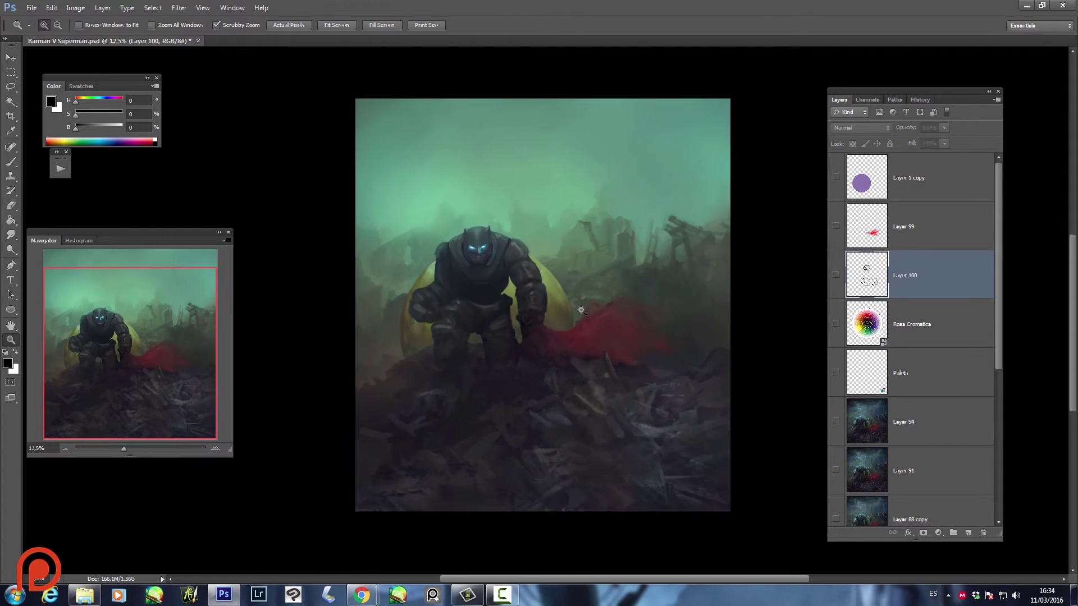
alt+click(567, 307)
- Select Layer 99 and add a new empty Layer 101 above it
key(b)
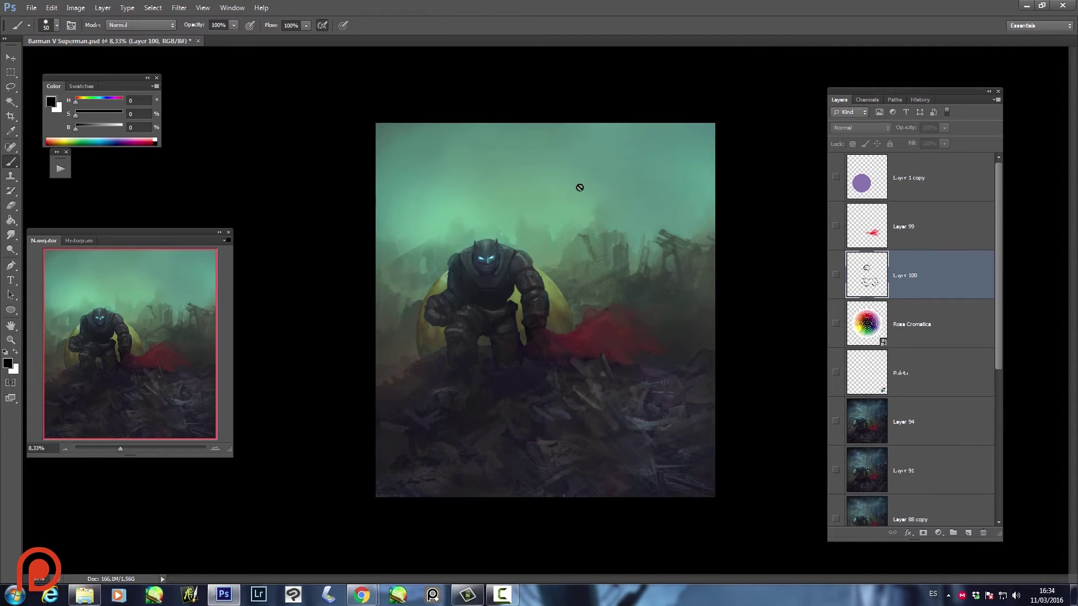
click(902, 226)
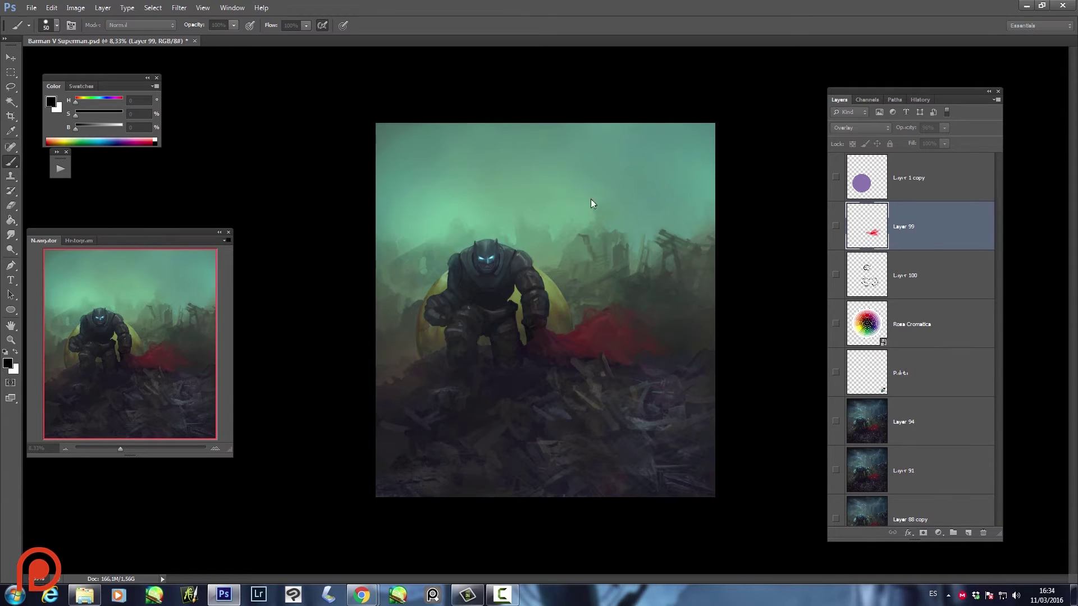
key(ctrl+shift+alt+n)
- Sketch a sky scribble and a shoulder arrow, undo both, and show the colour wheel again
drag(613, 177, 404, 188)
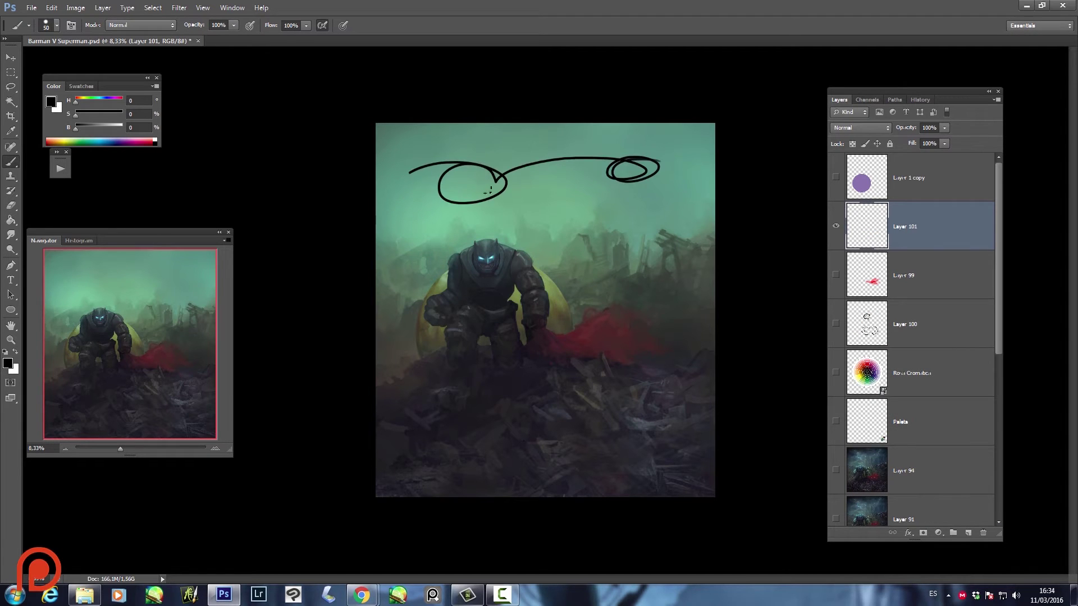
key(ctrl+z)
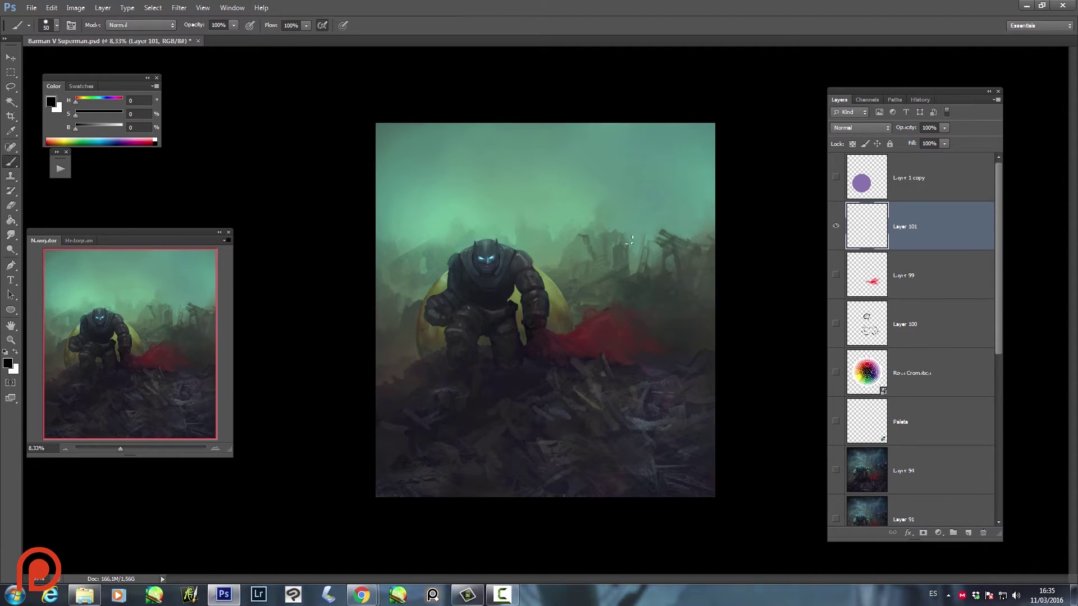
mouse_move(619, 227)
mouse_down()
mouse_move(563, 282)
mouse_move(588, 276)
mouse_up()
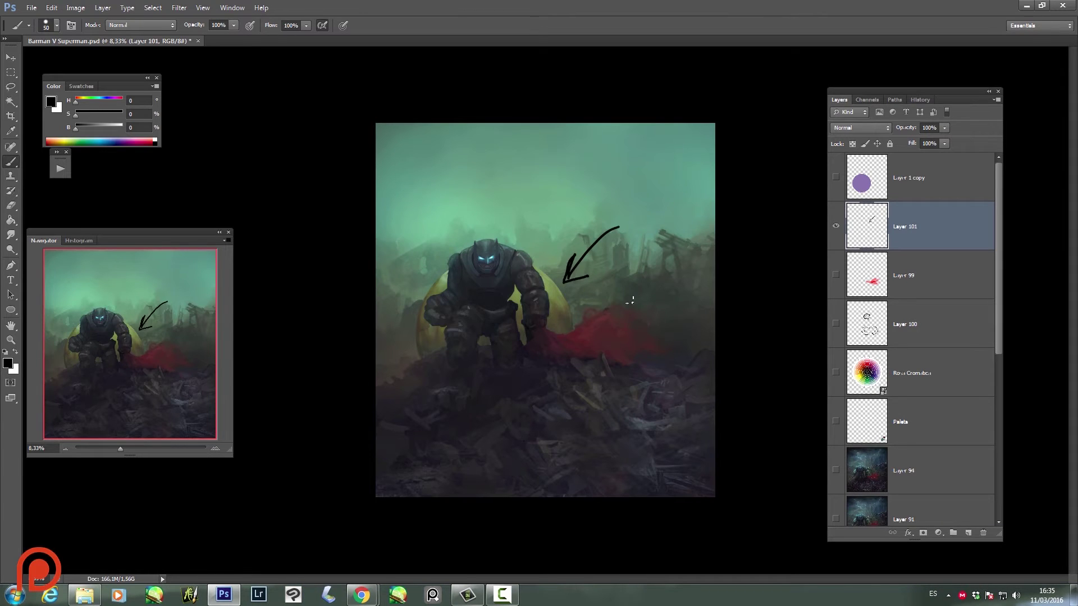
key(ctrl+alt+z)
key(ctrl+alt+z)
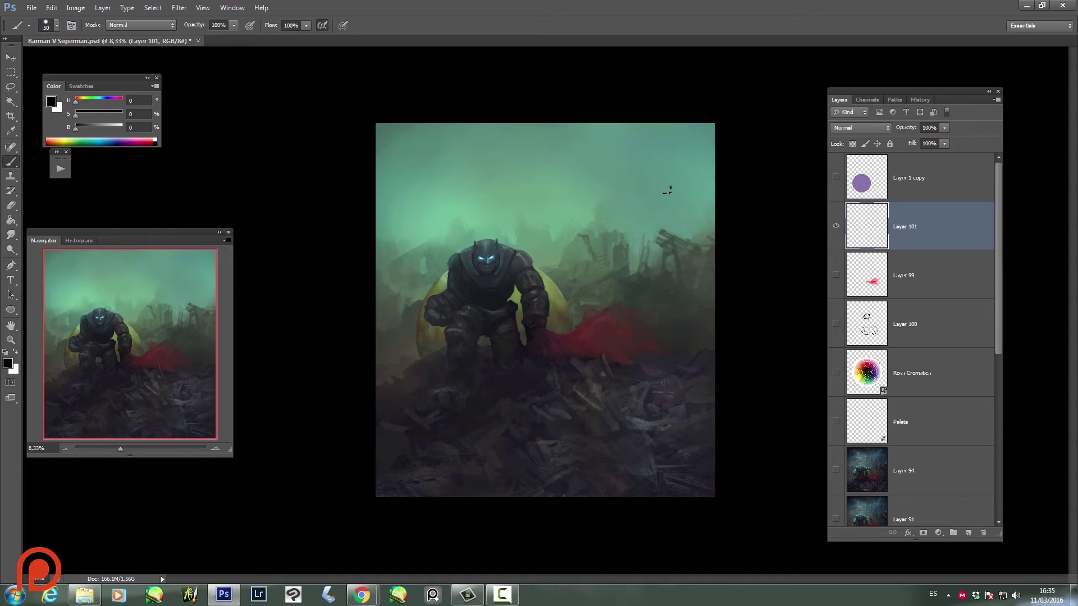
click(836, 372)
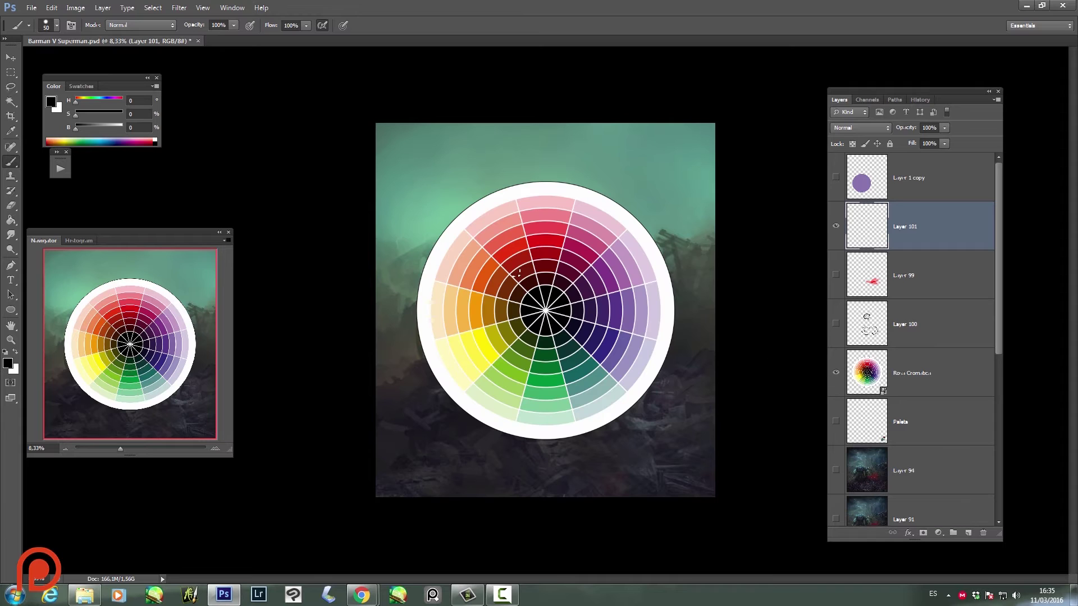
- Mark yellow-green on the wheel, arrow it to blue-grey, then delete that layer and hide the wheel
click(504, 369)
drag(559, 380, 616, 383)
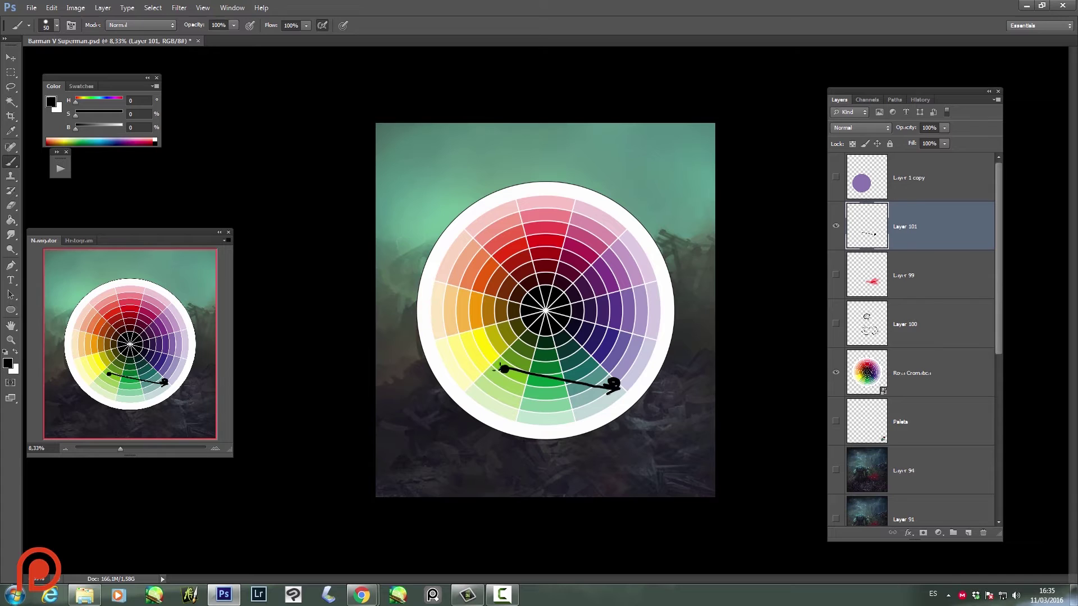
key(Delete)
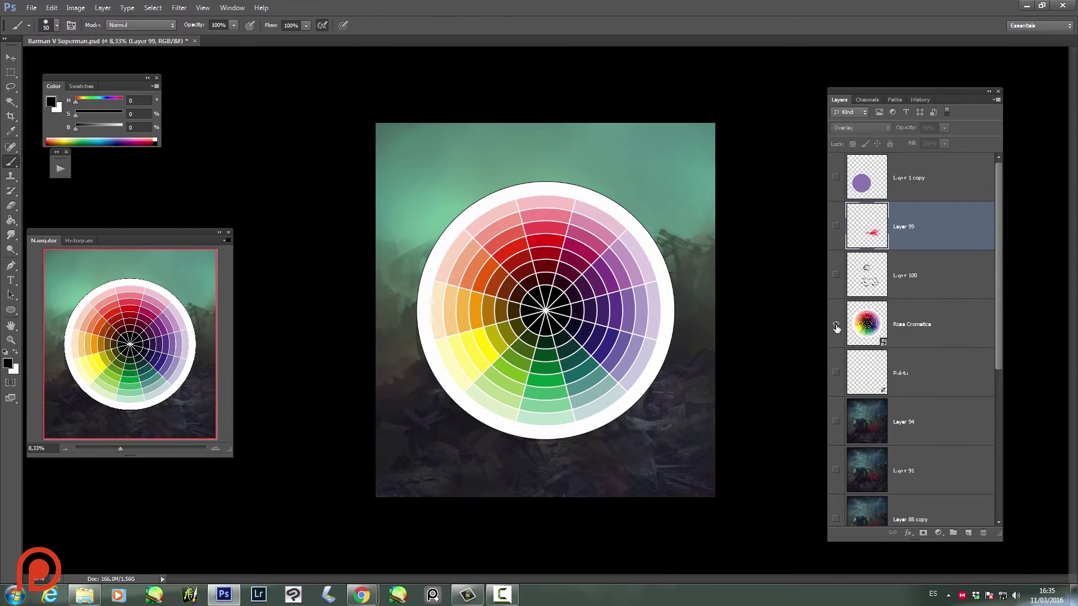
click(836, 326)
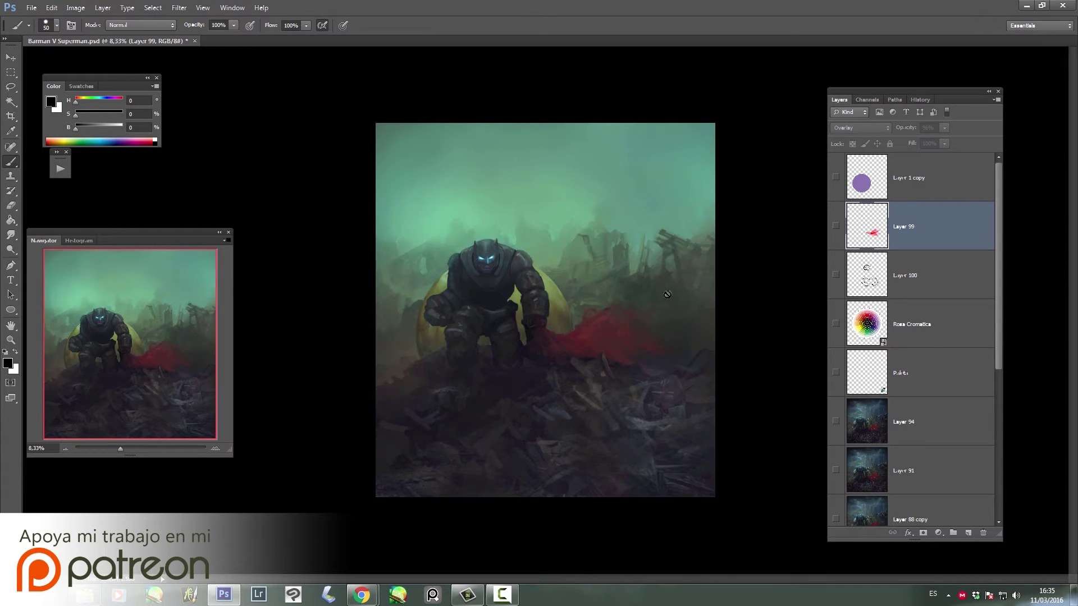
- Create a new empty layer and undo a test stroke on the red cape
key(ctrl+shift+n)
key(Return)
drag(540, 337, 623, 328)
key(ctrl+z)
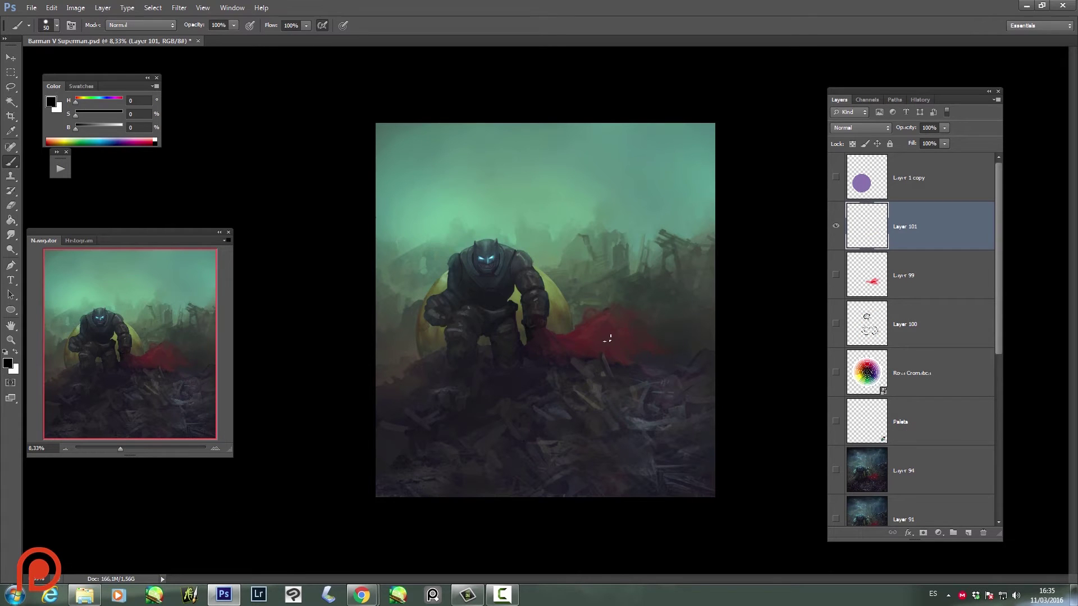
- Toggle Layer 28 copy to compare, leaving the stormy sky version visible
drag(999, 328, 998, 483)
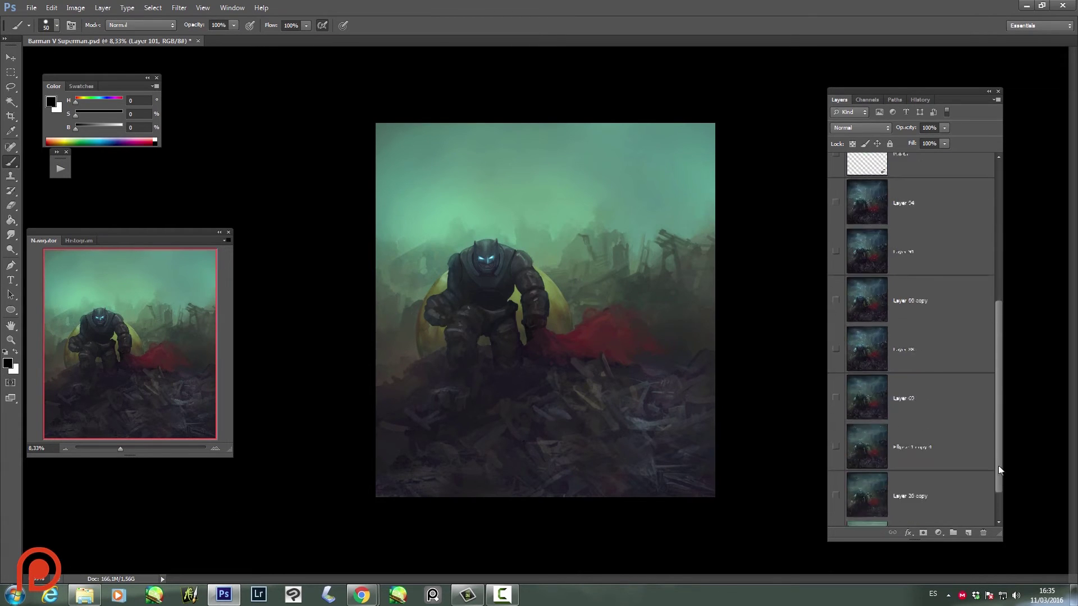
click(836, 453)
click(835, 457)
click(835, 462)
click(835, 462)
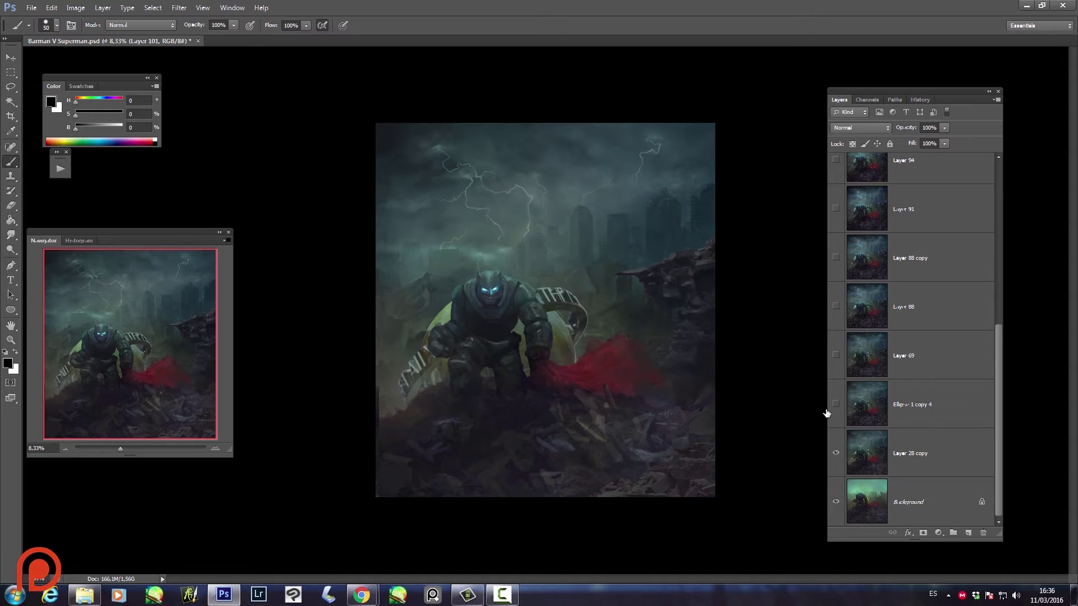
- Switch the brush to mint green and draw arrows pointing left and down at Batman
drag(998, 374, 988, 305)
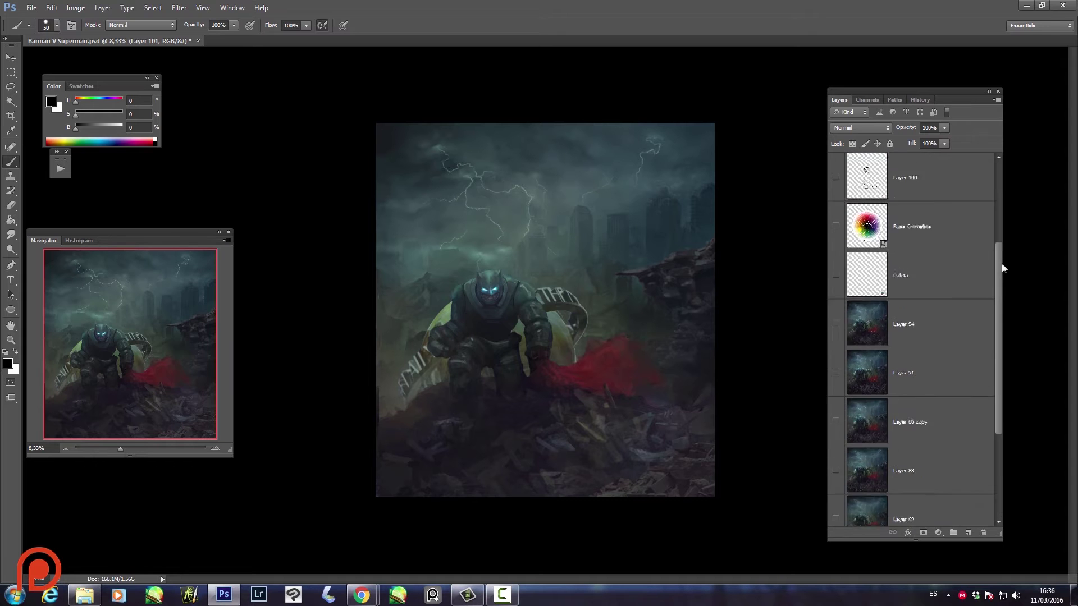
scroll(908, 395, down, 3)
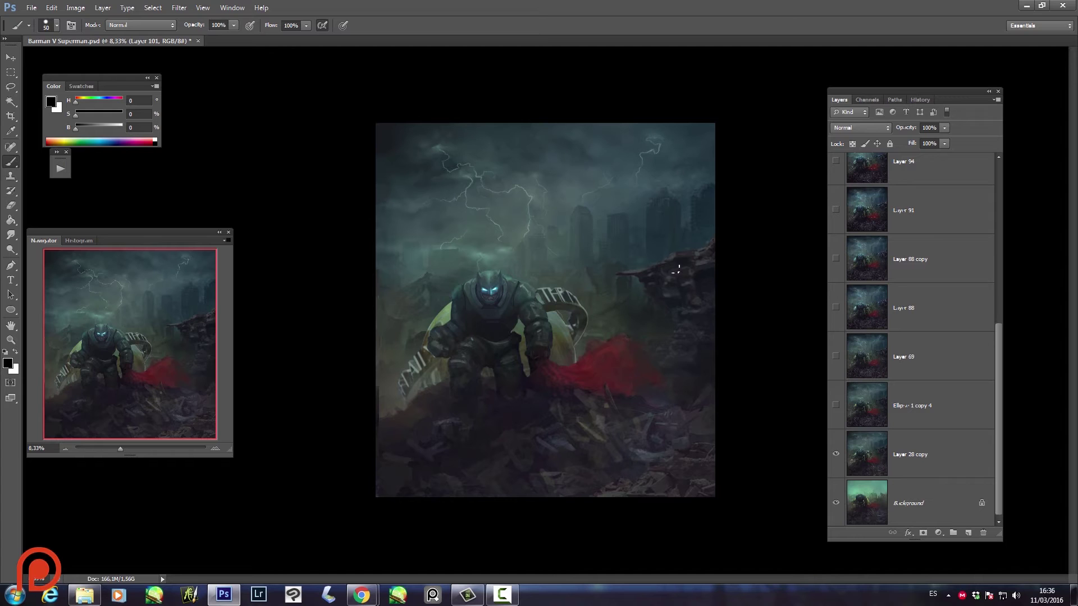
mouse_move(82, 108)
mouse_down()
mouse_move(96, 102)
mouse_move(117, 129)
mouse_move(109, 116)
mouse_up()
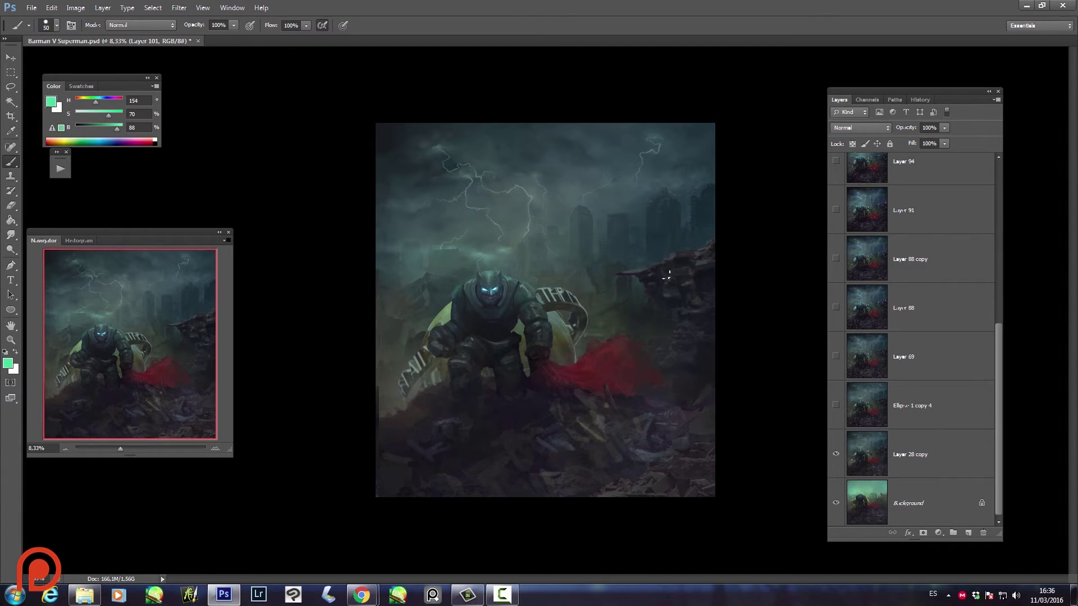
mouse_move(621, 274)
mouse_down()
mouse_move(689, 263)
mouse_move(609, 274)
mouse_up()
drag(609, 274, 636, 279)
mouse_move(495, 191)
mouse_down()
mouse_move(535, 236)
mouse_move(501, 234)
mouse_move(494, 253)
mouse_up()
drag(494, 253, 508, 242)
- Add more mint-green arrows by the buildings, left side, head, cape and rubble
mouse_move(613, 179)
mouse_down()
mouse_move(578, 208)
mouse_move(593, 201)
mouse_move(575, 257)
mouse_move(588, 261)
mouse_move(555, 293)
mouse_move(568, 294)
mouse_move(522, 293)
mouse_move(536, 300)
mouse_up()
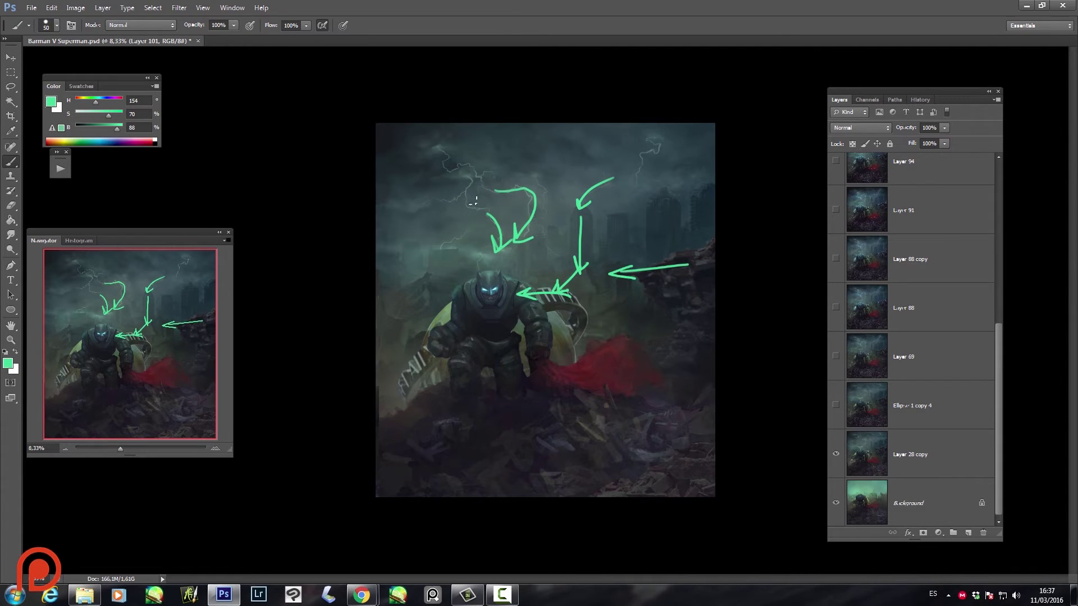
mouse_move(476, 219)
mouse_down()
mouse_move(436, 259)
mouse_move(447, 251)
mouse_move(435, 318)
mouse_up()
drag(429, 308, 468, 313)
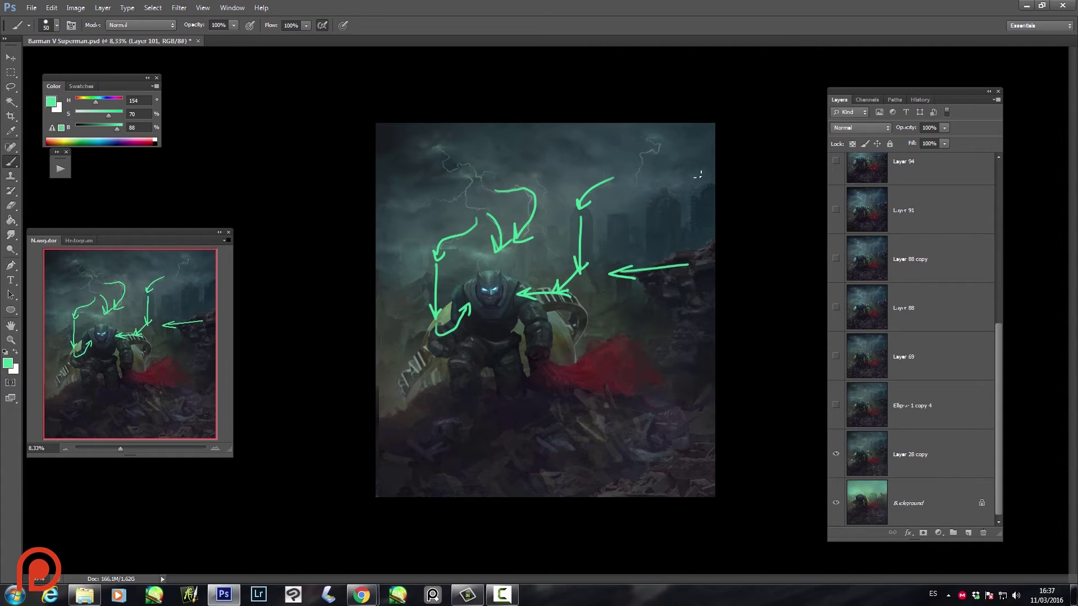
mouse_move(662, 136)
mouse_down()
mouse_move(617, 241)
mouse_move(627, 222)
mouse_up()
drag(611, 274, 523, 293)
mouse_move(538, 281)
mouse_down()
mouse_move(523, 293)
mouse_move(546, 307)
mouse_up()
mouse_move(651, 343)
mouse_down()
mouse_move(519, 339)
mouse_move(535, 348)
mouse_up()
mouse_move(606, 444)
mouse_down()
mouse_move(576, 416)
mouse_move(593, 422)
mouse_up()
mouse_move(564, 459)
mouse_down()
mouse_move(534, 433)
mouse_move(557, 438)
mouse_up()
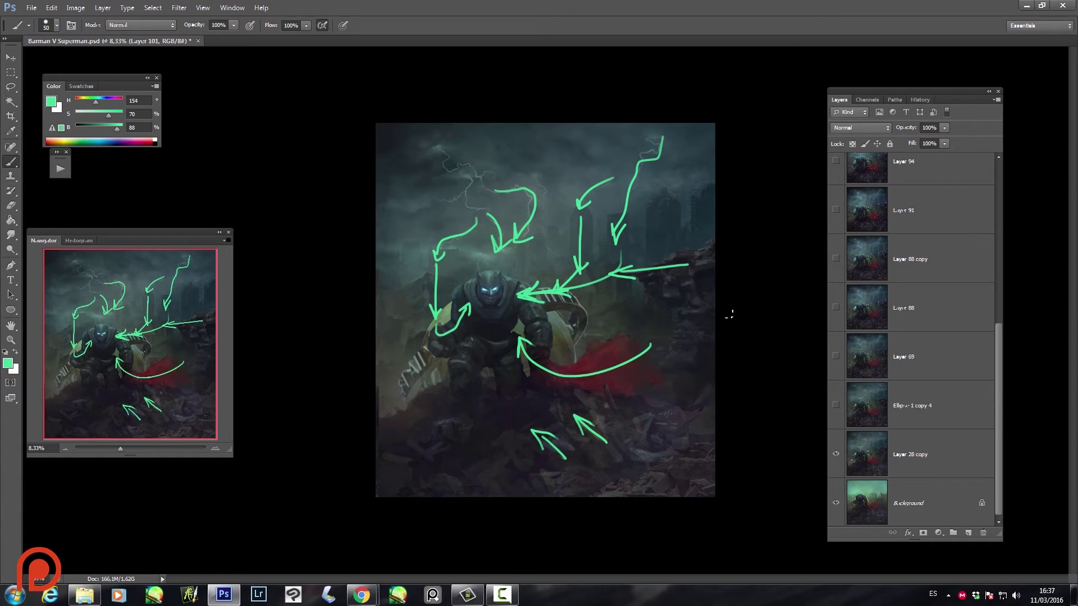
- Select the whole annotation layer, delete the arrows, and deselect
key(ctrl+a)
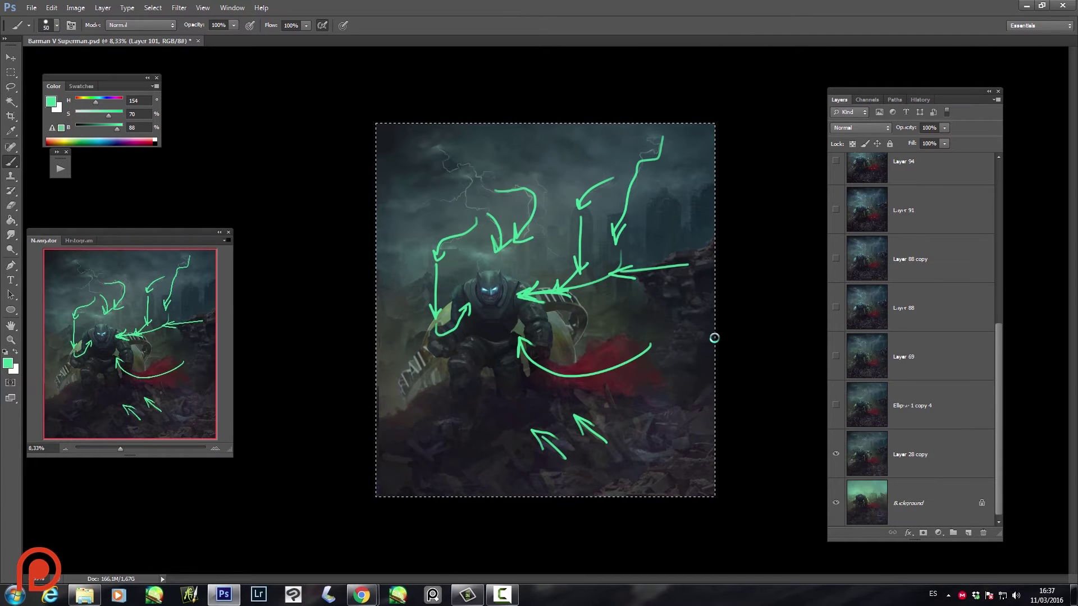
key(Delete)
key(ctrl+d)
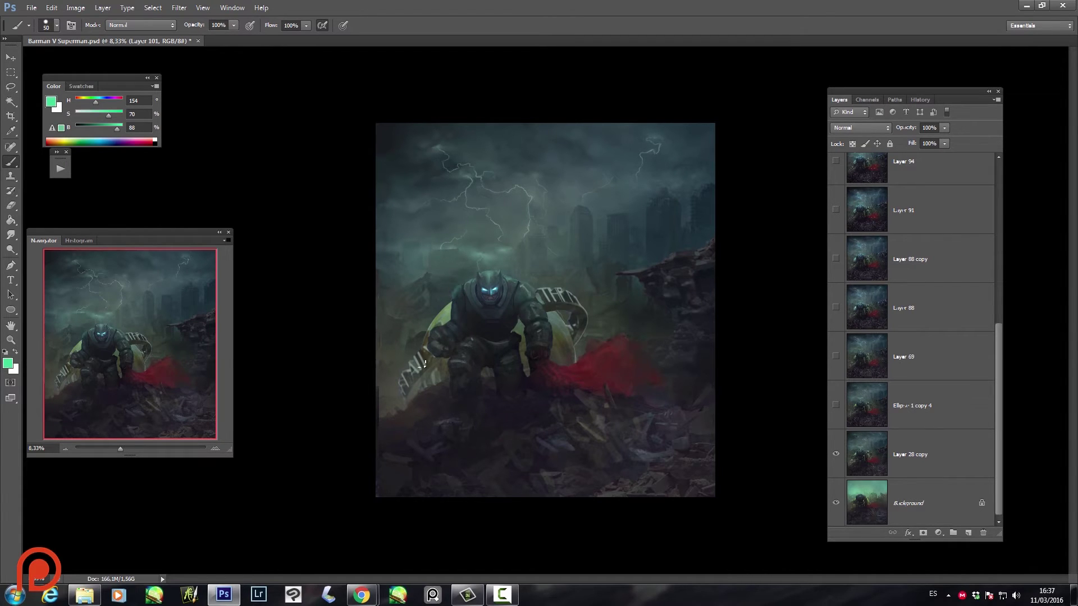
drag(469, 299, 429, 396)
drag(522, 290, 569, 381)
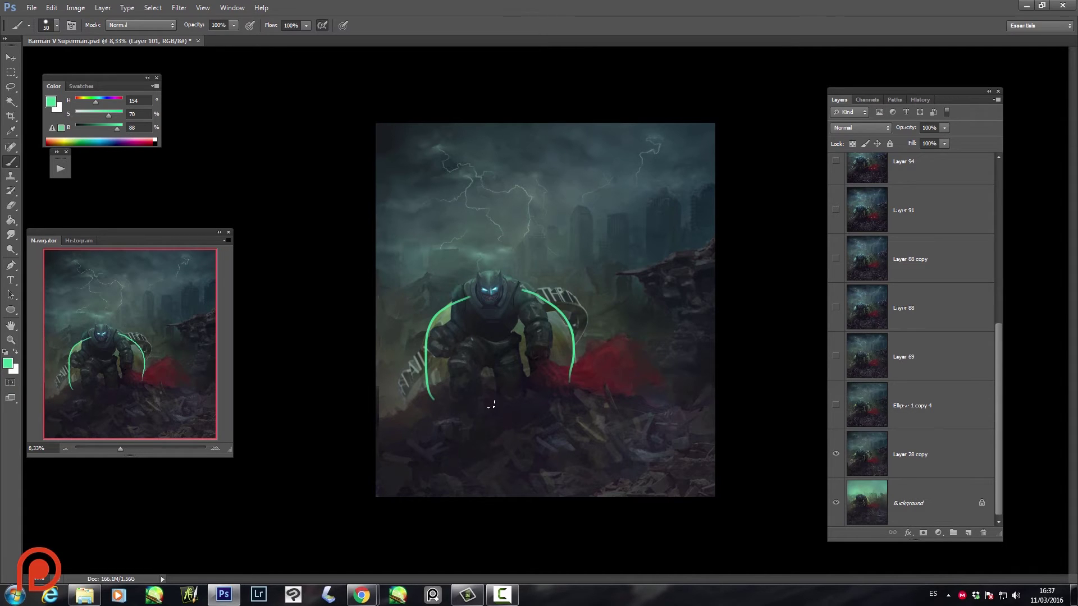
key(ctrl+a)
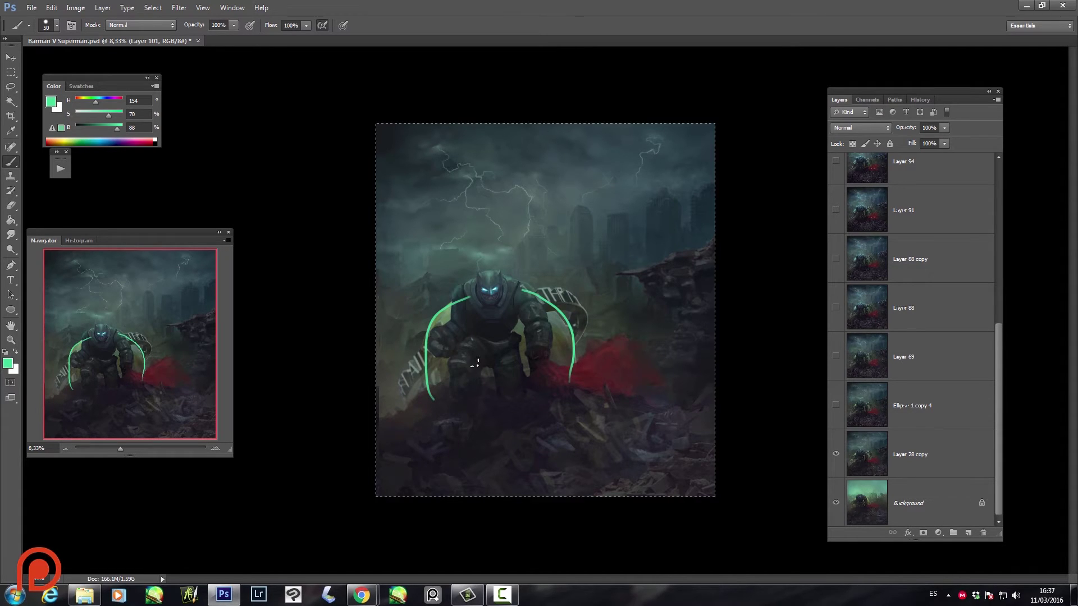
key(Delete)
key(ctrl+d)
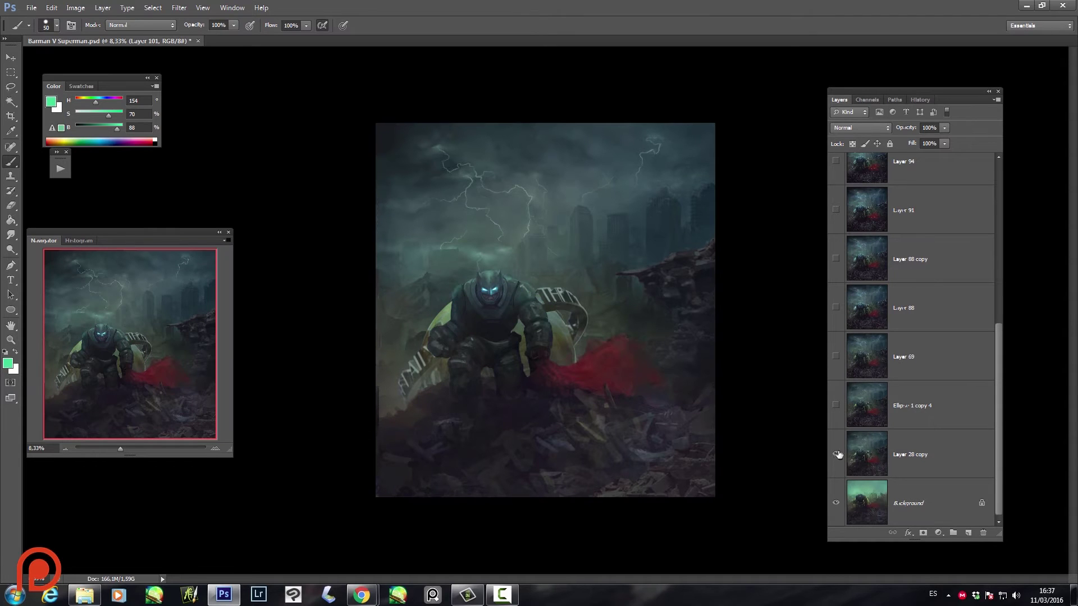
click(835, 406)
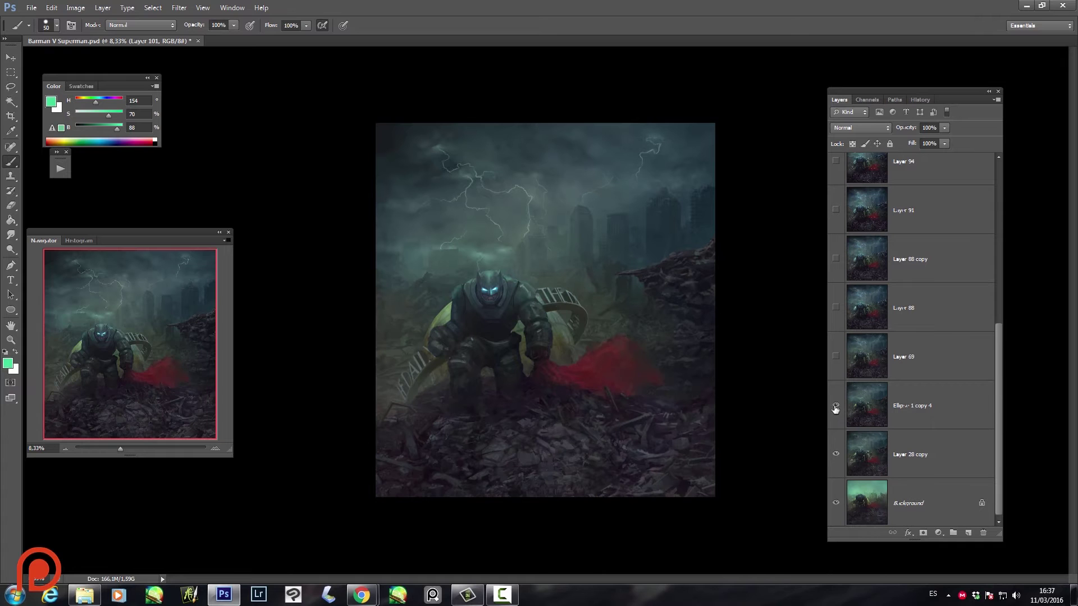
click(835, 406)
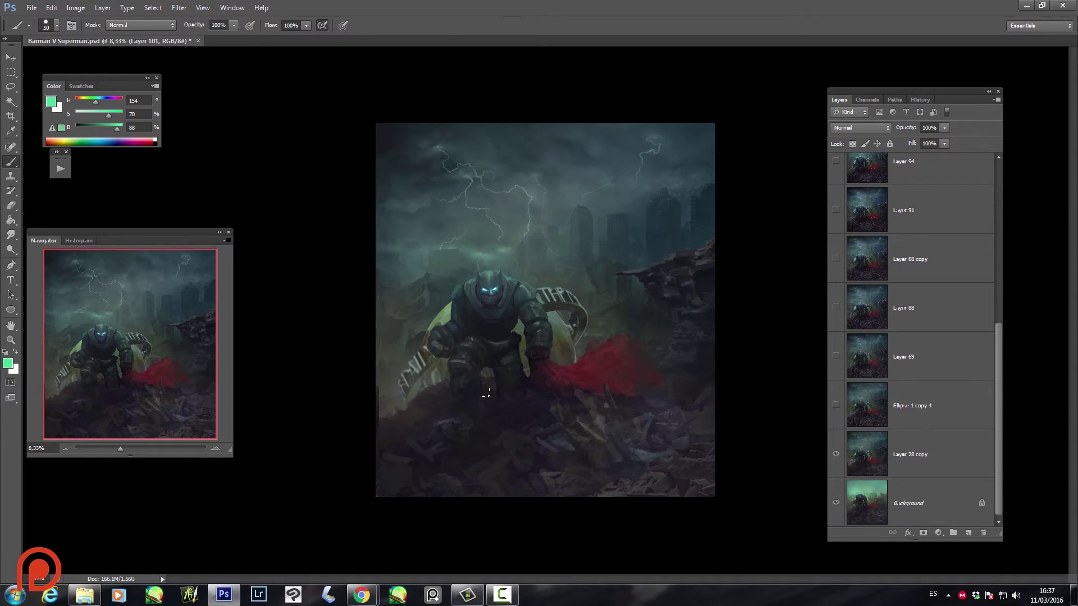
key(z)
drag(653, 476, 674, 498)
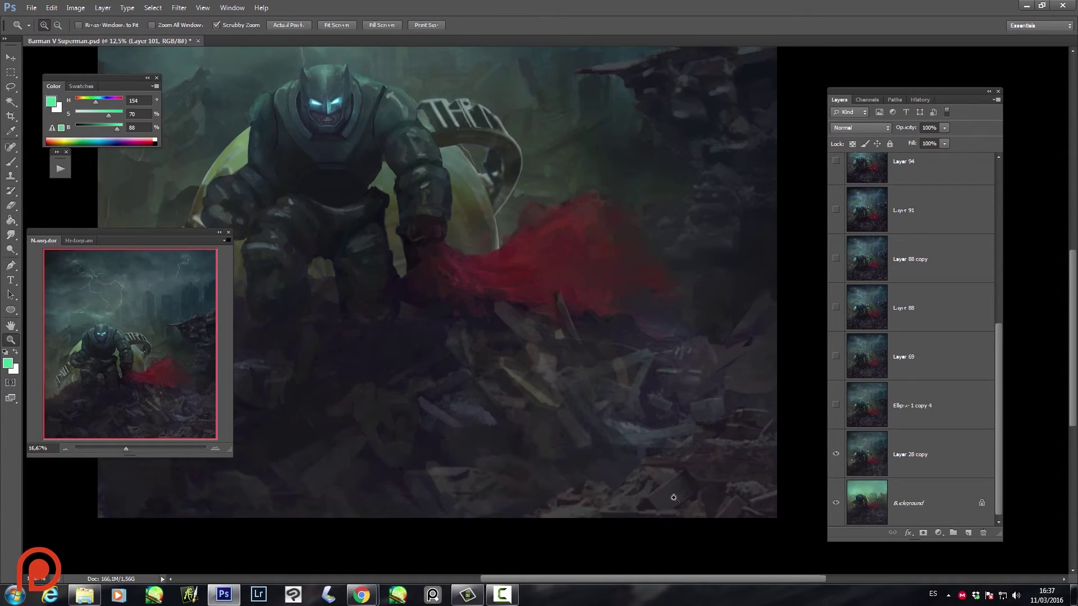
- Zoom around the rubble and cape, then show the Ellipse 1 copy 4 rubble layer
click(674, 498)
click(736, 444)
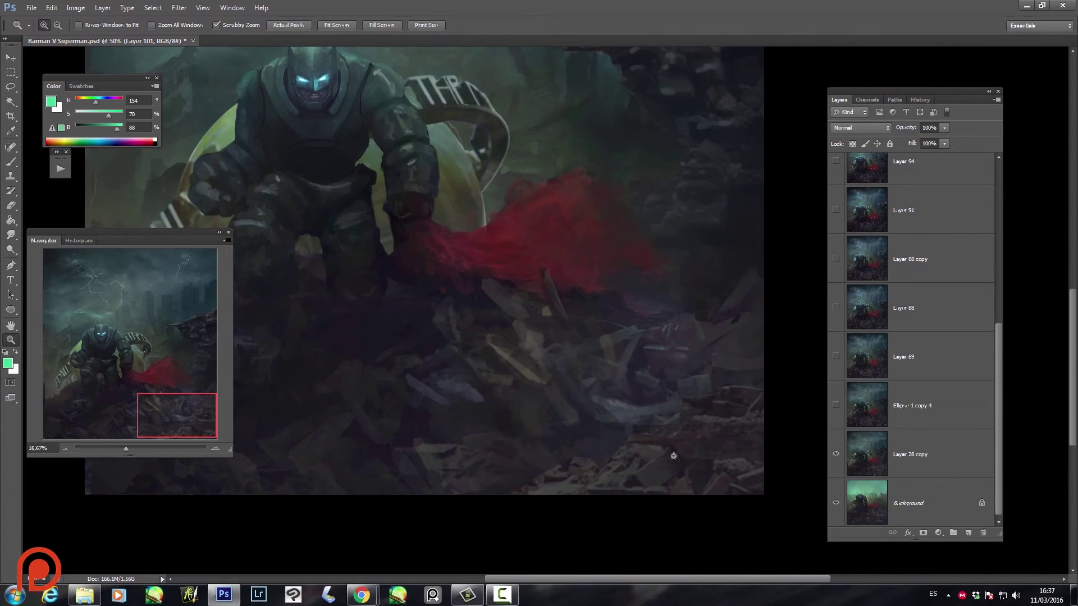
alt+click(673, 456)
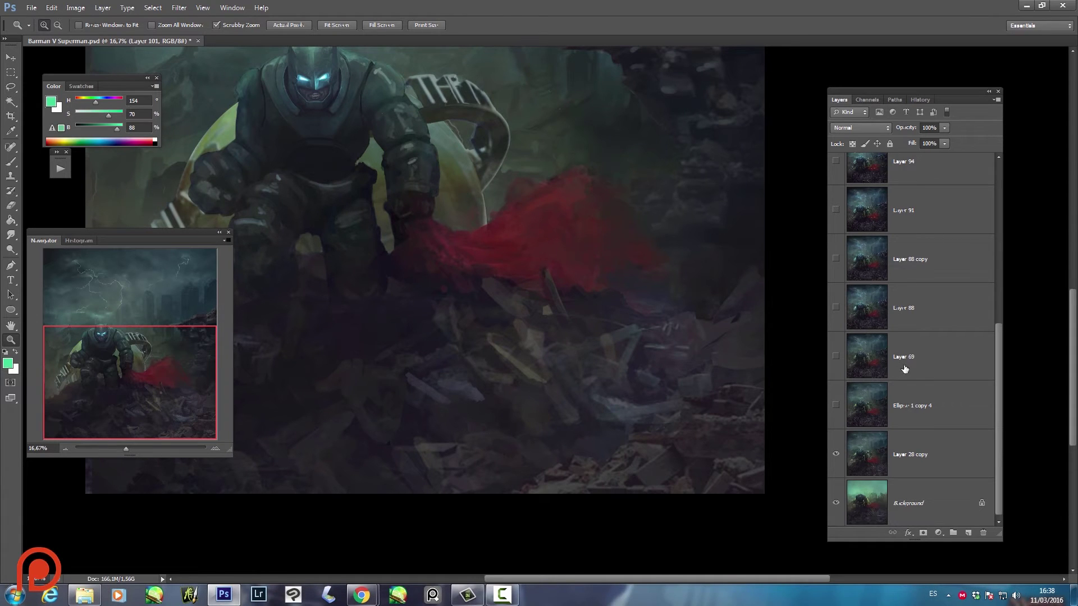
click(837, 406)
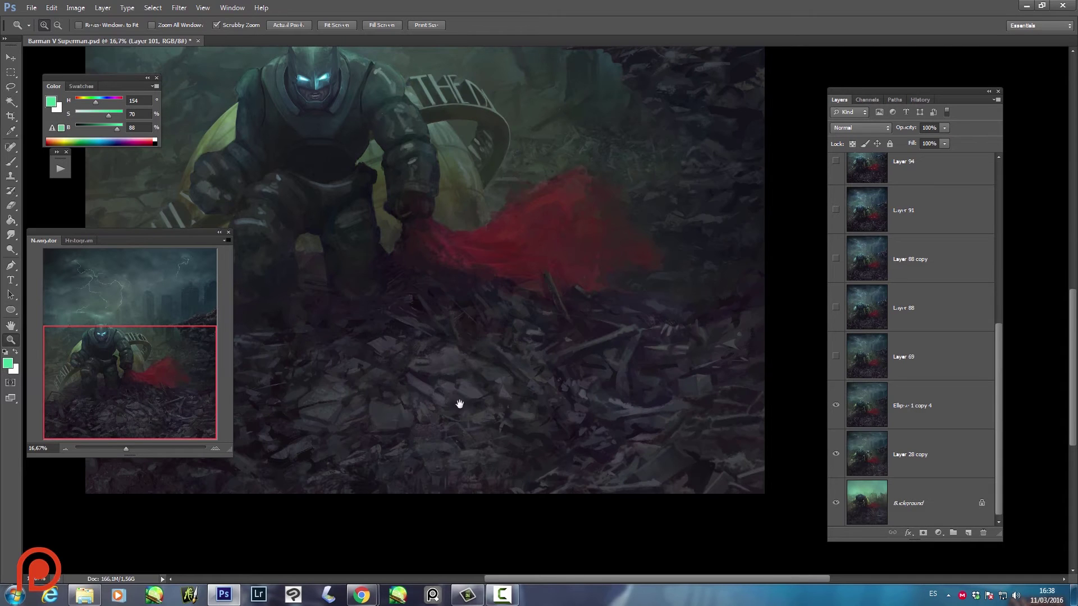
- Zoom and pan closely through the foreground debris to inspect its detail
drag(460, 404, 644, 371)
click(613, 372)
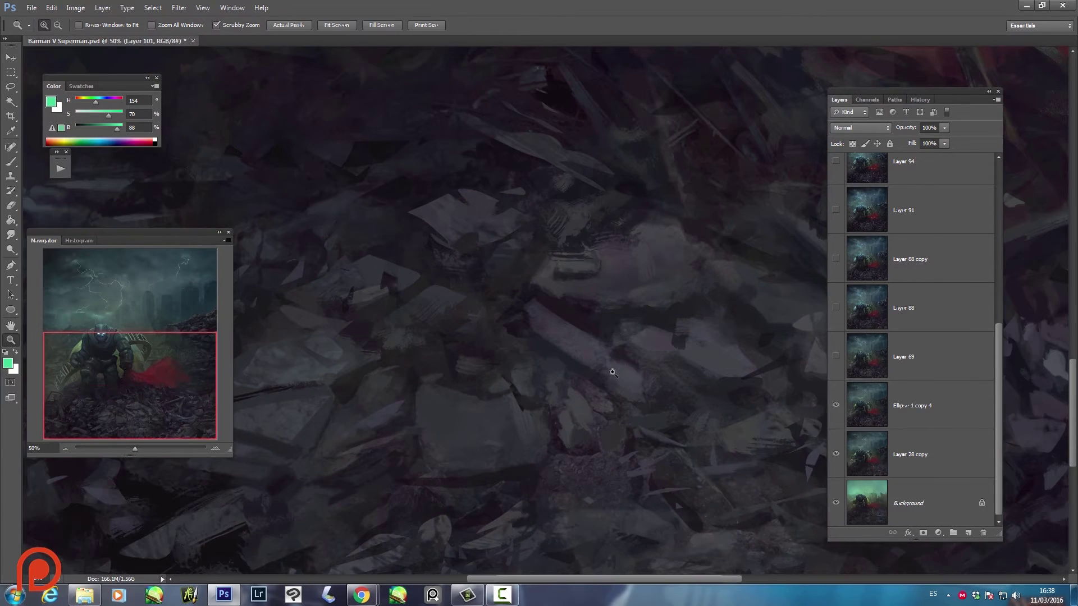
click(613, 372)
mouse_move(583, 288)
mouse_down()
mouse_move(570, 372)
mouse_move(585, 243)
mouse_up()
click(686, 254)
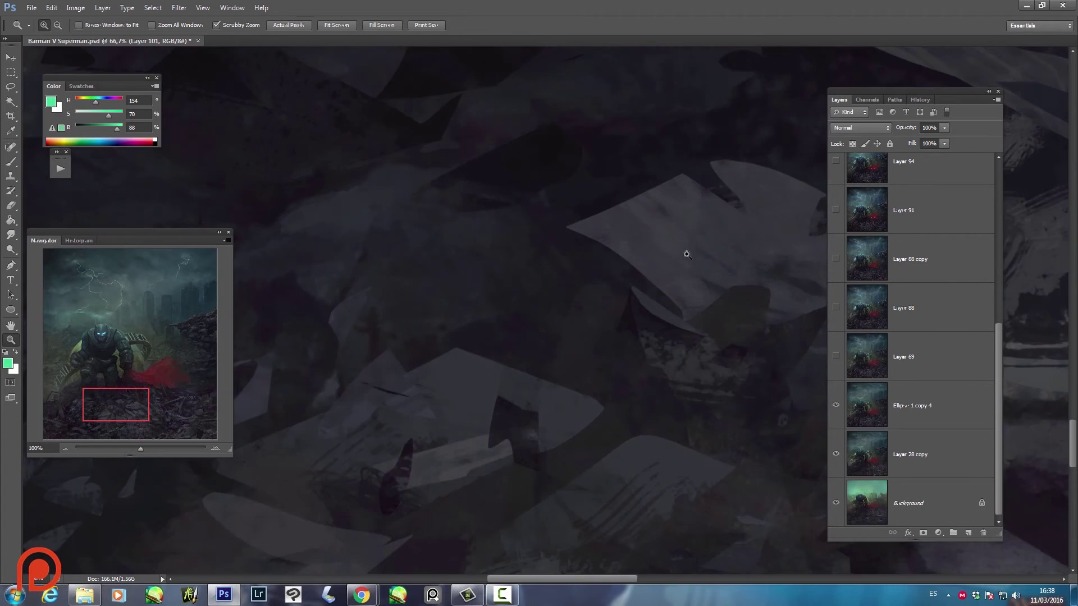
drag(686, 254, 511, 314)
click(527, 284)
mouse_move(612, 303)
mouse_down()
mouse_move(736, 362)
mouse_move(707, 366)
mouse_move(669, 409)
mouse_up()
alt+click(687, 377)
- Inspect the lower rubble with zoom and scrolling, then zoom out to the whole figure
key(alt)
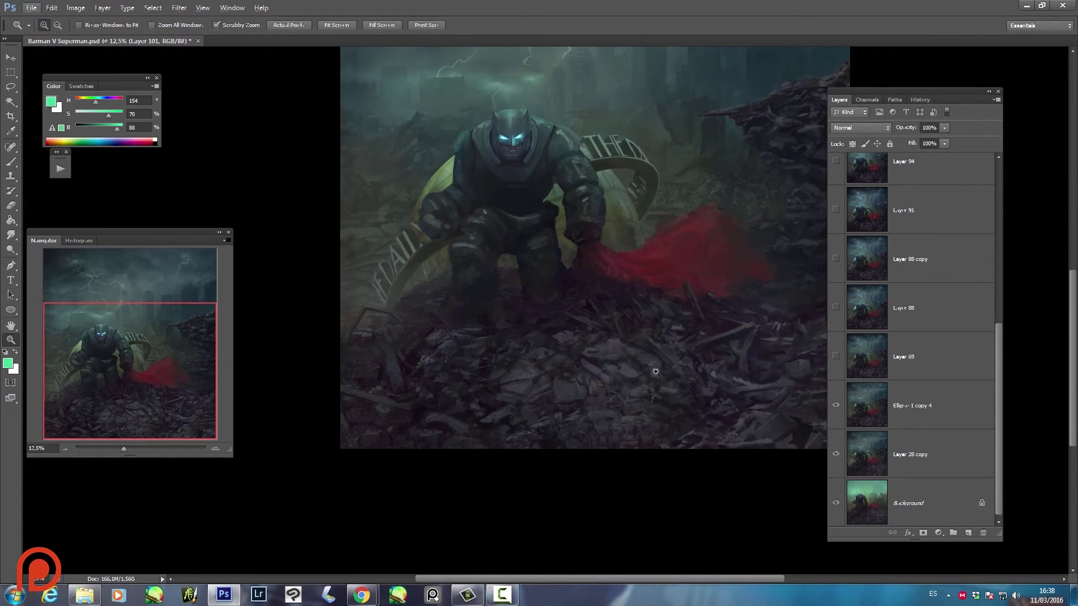
click(663, 372)
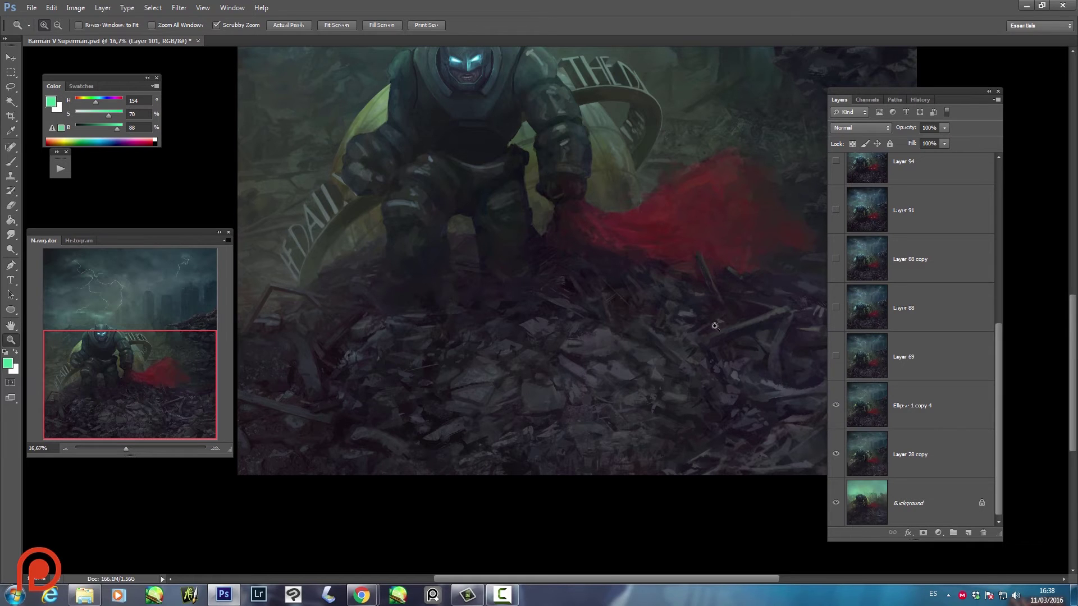
click(769, 336)
scroll(627, 336, left, 3)
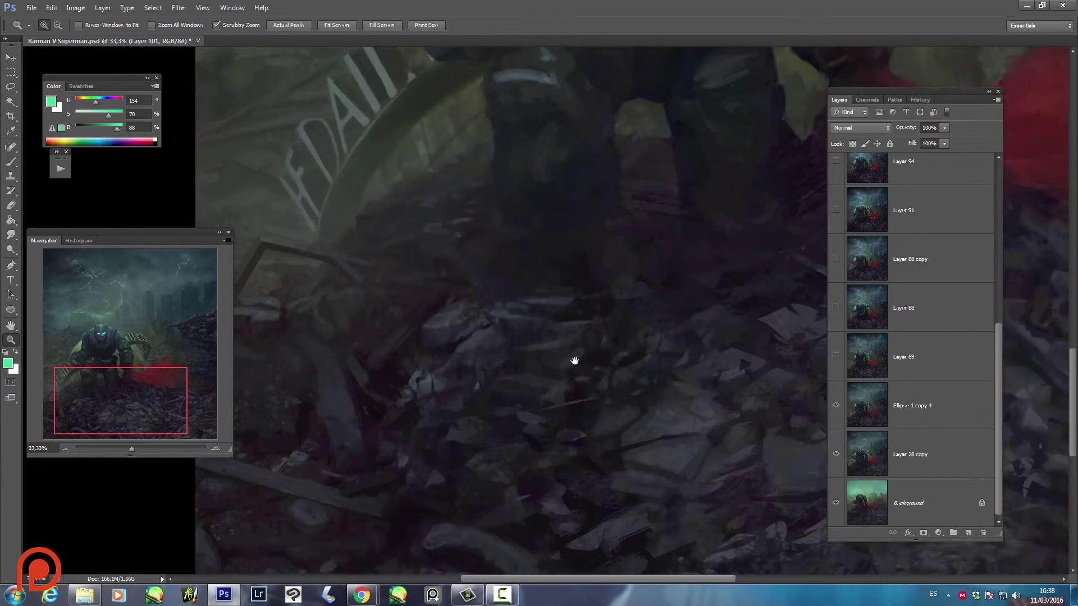
scroll(572, 361, left, 3)
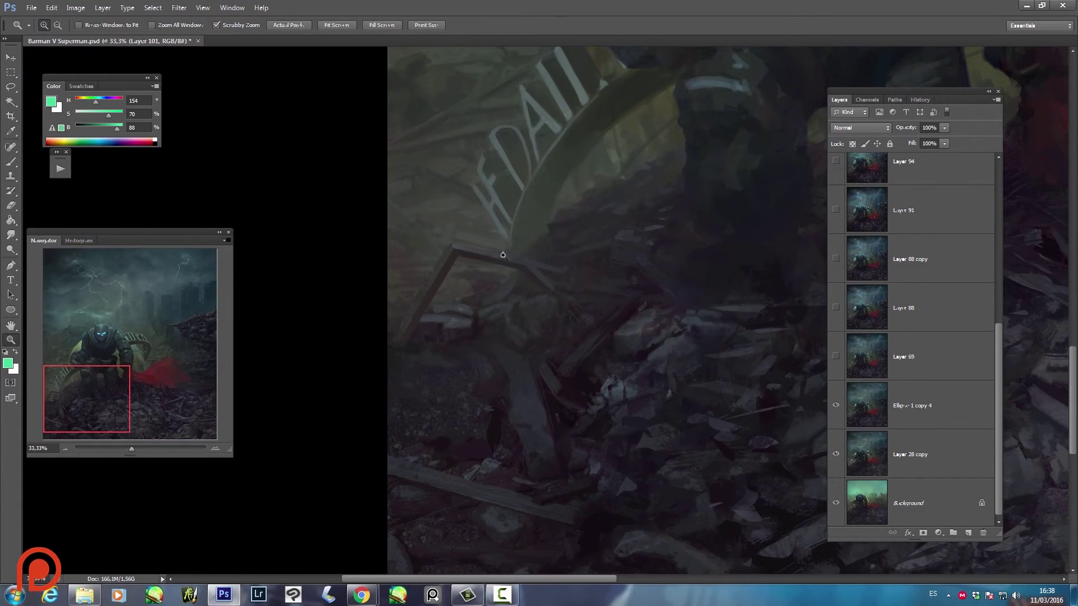
scroll(569, 344, right, 2)
scroll(568, 344, up, 3)
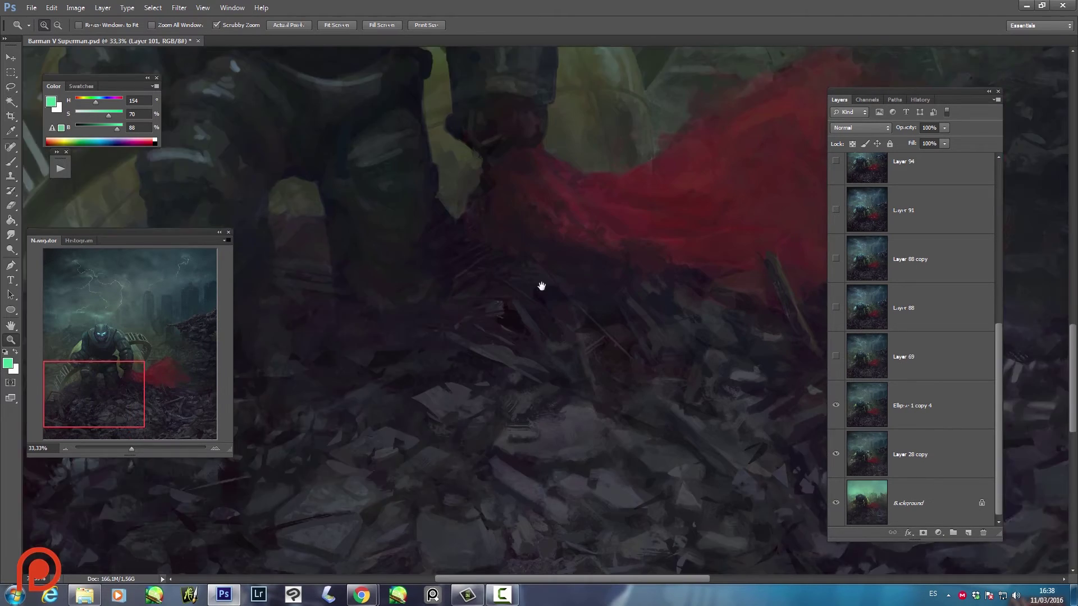
scroll(621, 289, right, 5)
scroll(621, 282, up, 2)
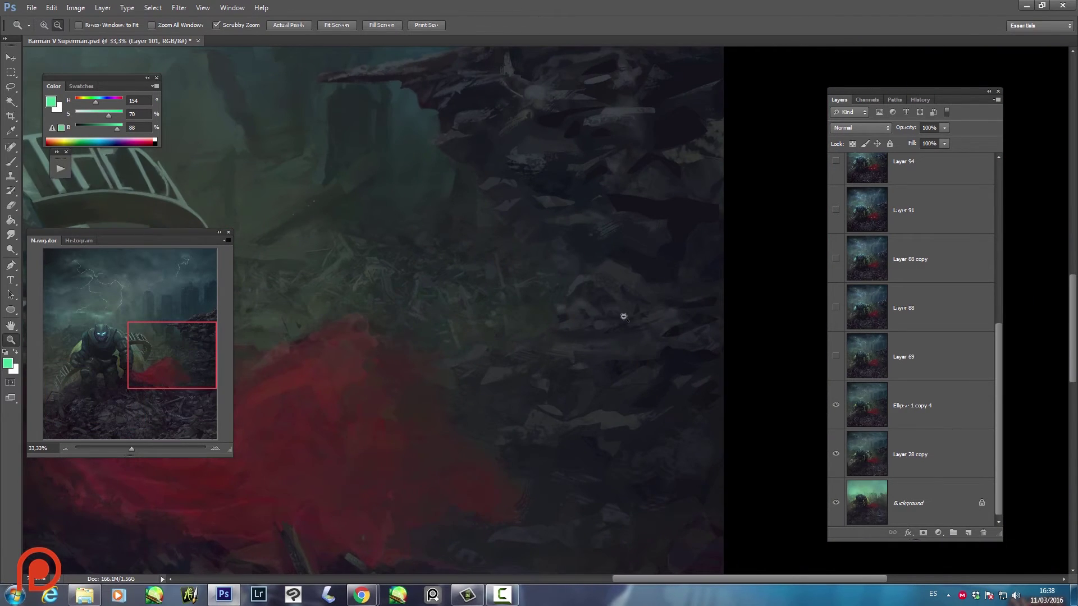
alt+click(623, 312)
key(b)
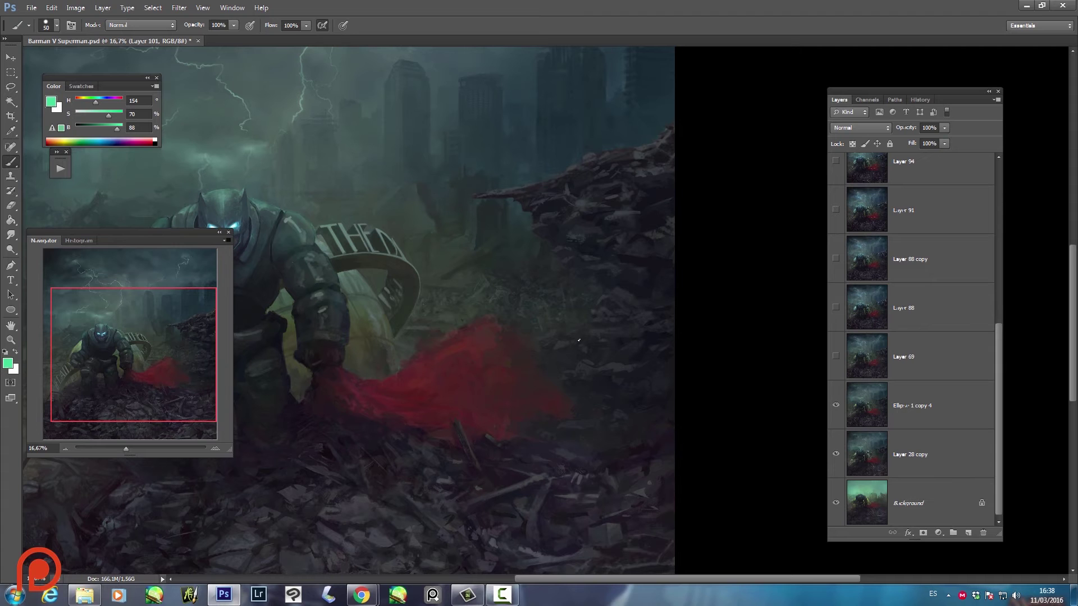
drag(565, 339, 676, 138)
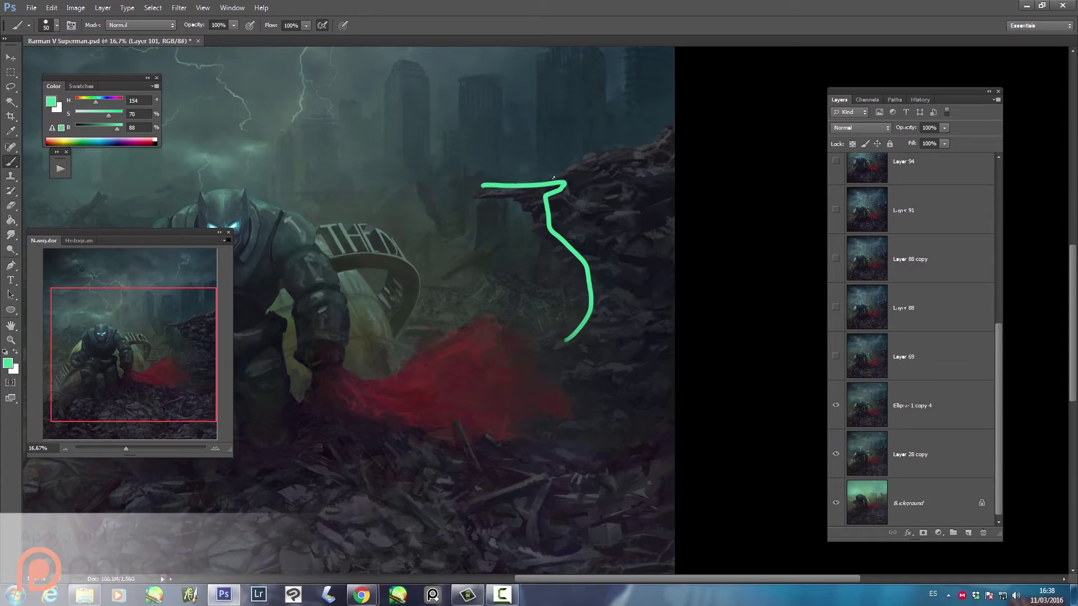
key(ctrl+z)
drag(454, 244, 570, 294)
mouse_move(477, 286)
mouse_down()
mouse_move(627, 336)
mouse_move(536, 357)
mouse_move(665, 290)
mouse_up()
key(ctrl+z)
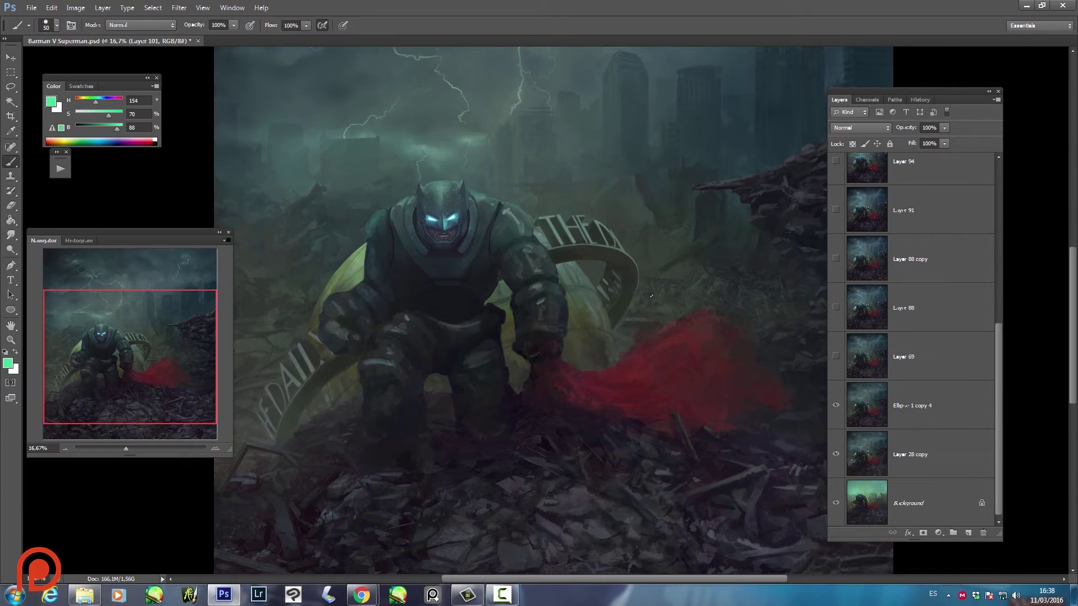
click(836, 359)
click(836, 356)
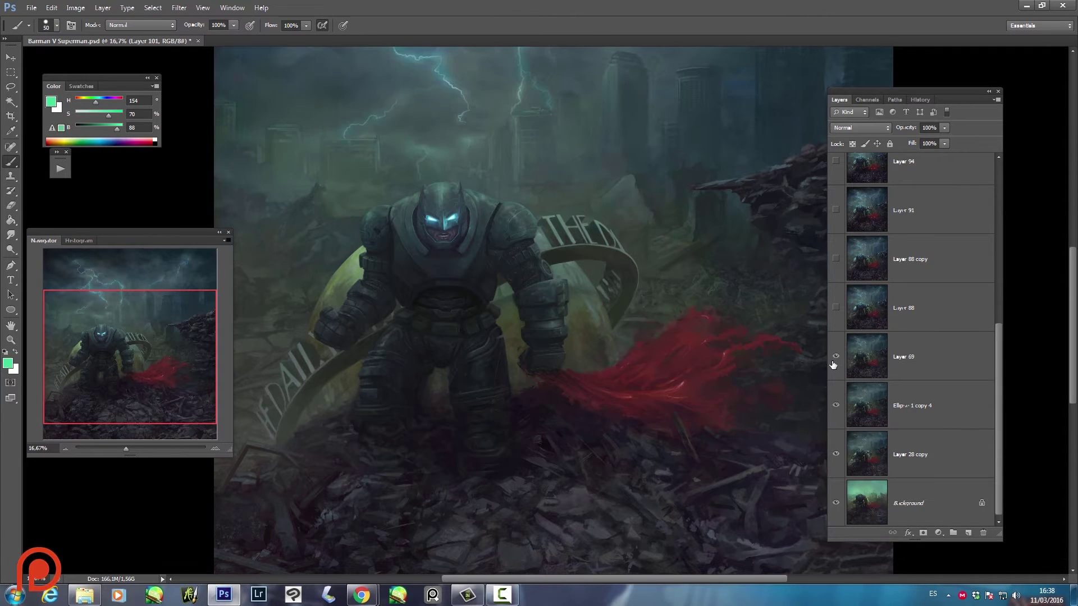
drag(771, 399, 680, 414)
alt+click(684, 387)
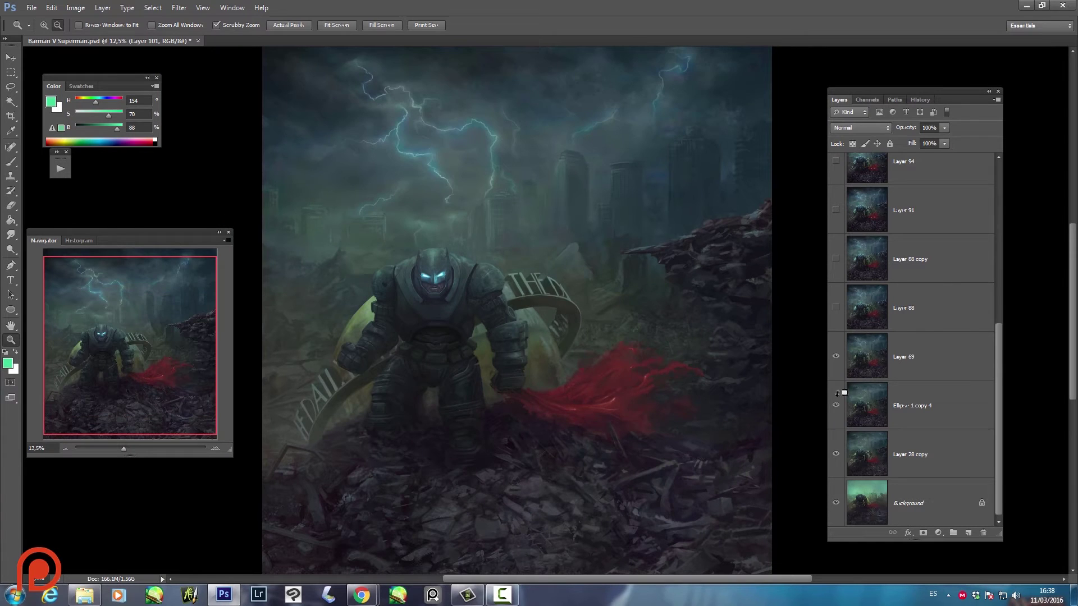
click(836, 368)
click(836, 368)
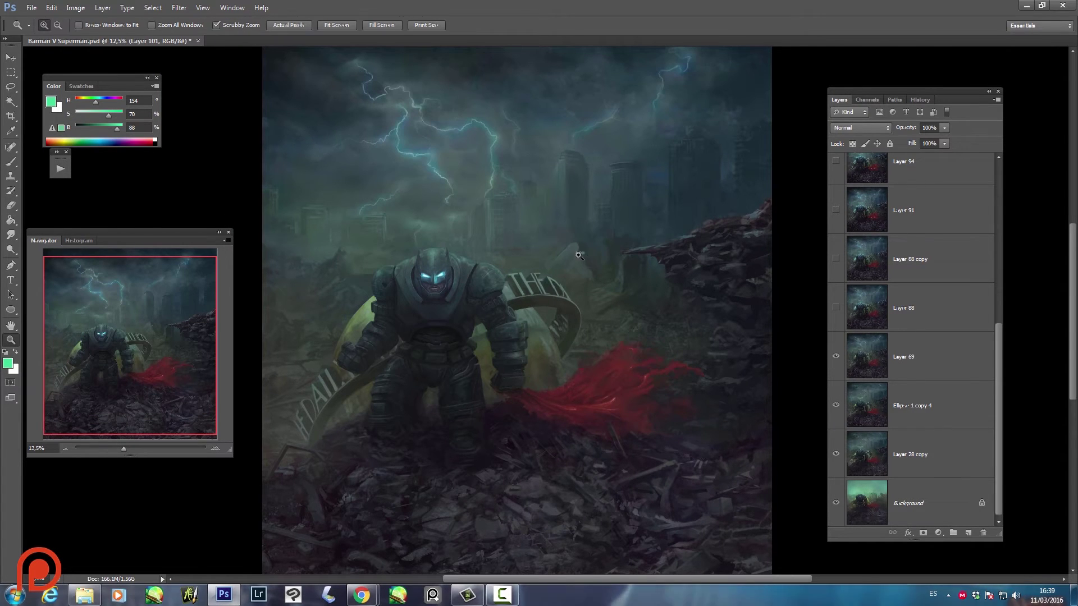
click(583, 254)
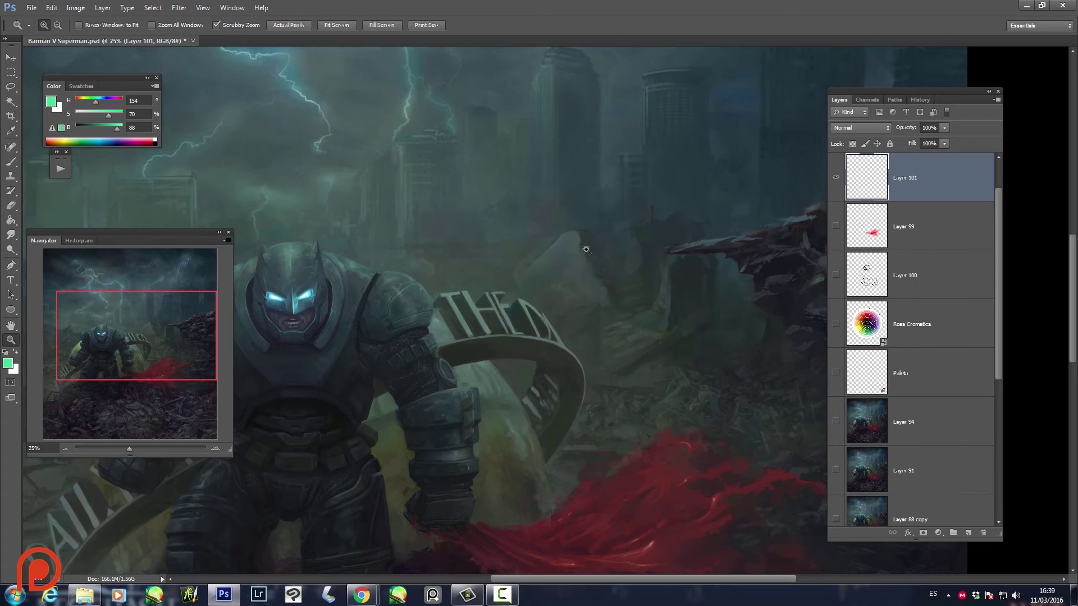
key(b)
drag(580, 229, 524, 303)
drag(613, 337, 618, 335)
key(ctrl+z)
alt+click(710, 325)
key(z)
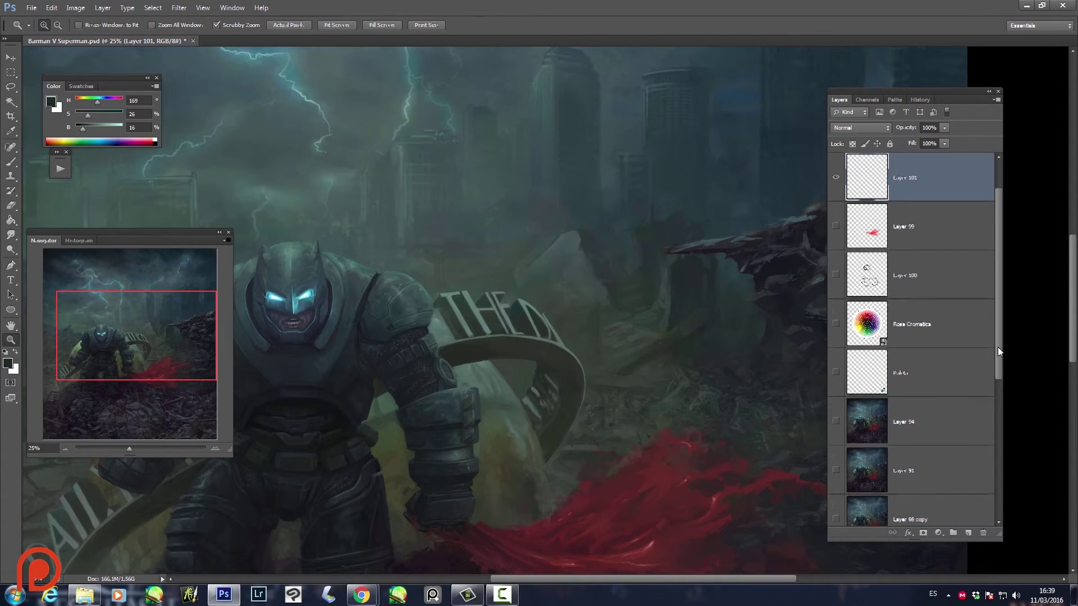
scroll(995, 343, up, 1)
drag(84, 120, 106, 125)
key(b)
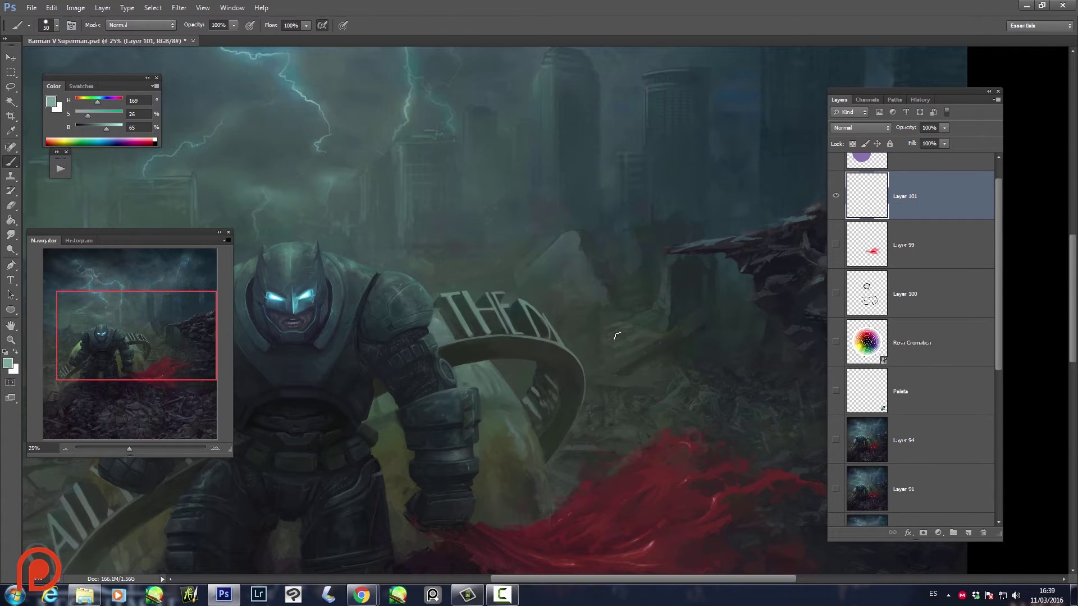
drag(575, 247, 651, 379)
key(ctrl+z)
key(z)
click(712, 387)
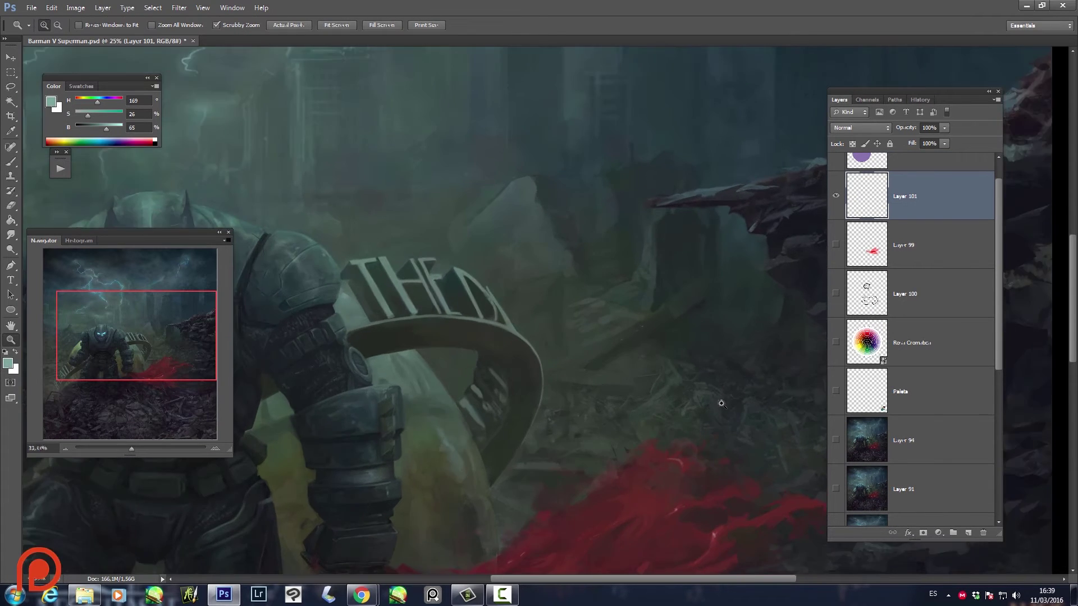
click(730, 420)
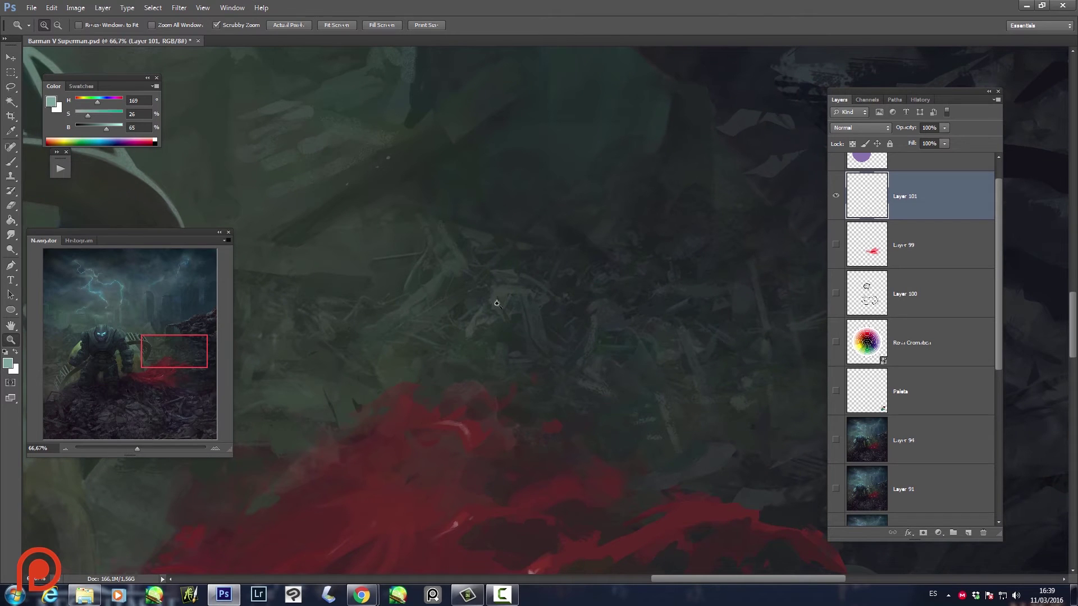
alt+click(612, 378)
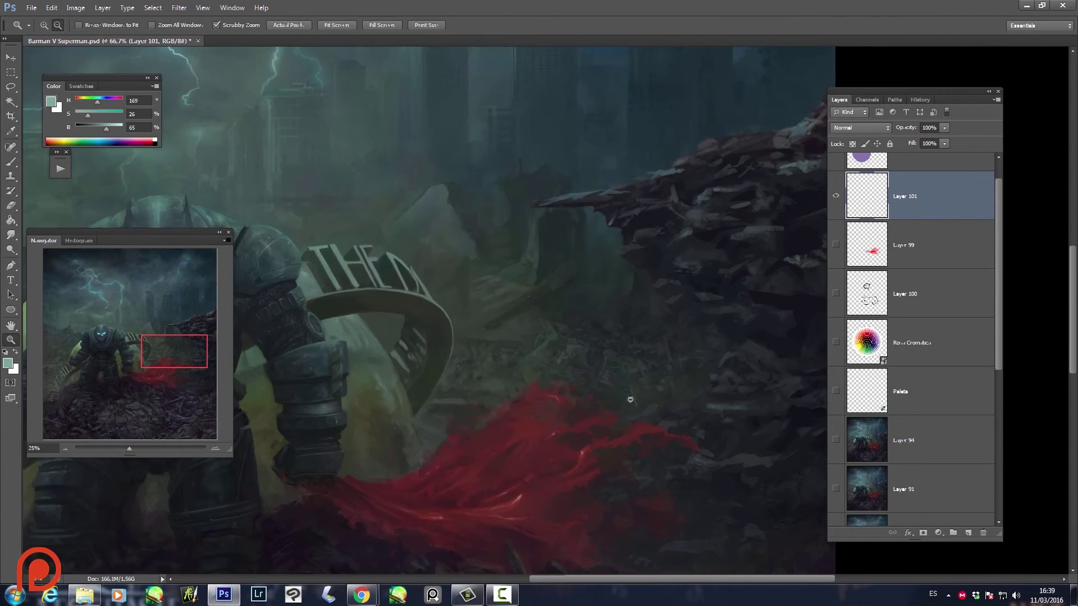
alt+click(631, 392)
alt+click(643, 413)
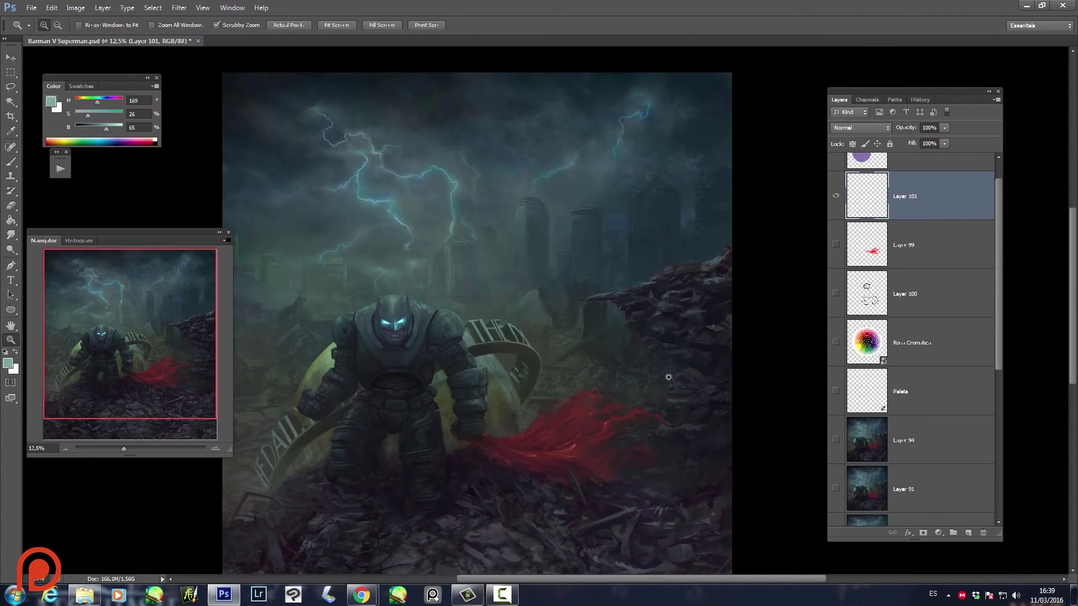
mouse_move(482, 429)
mouse_down()
mouse_move(597, 358)
mouse_move(549, 314)
mouse_up()
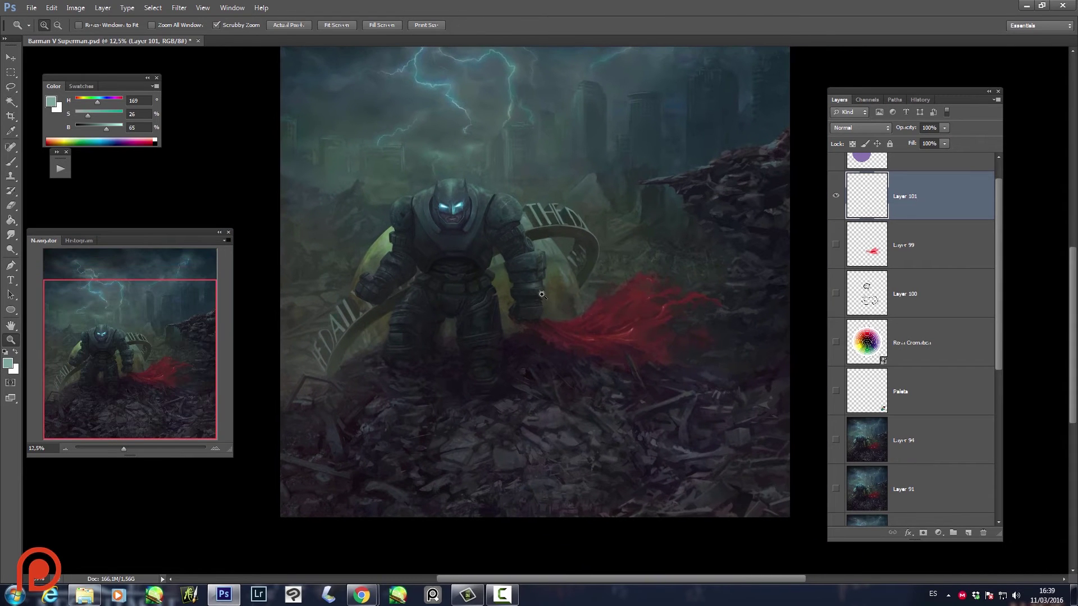
key(b)
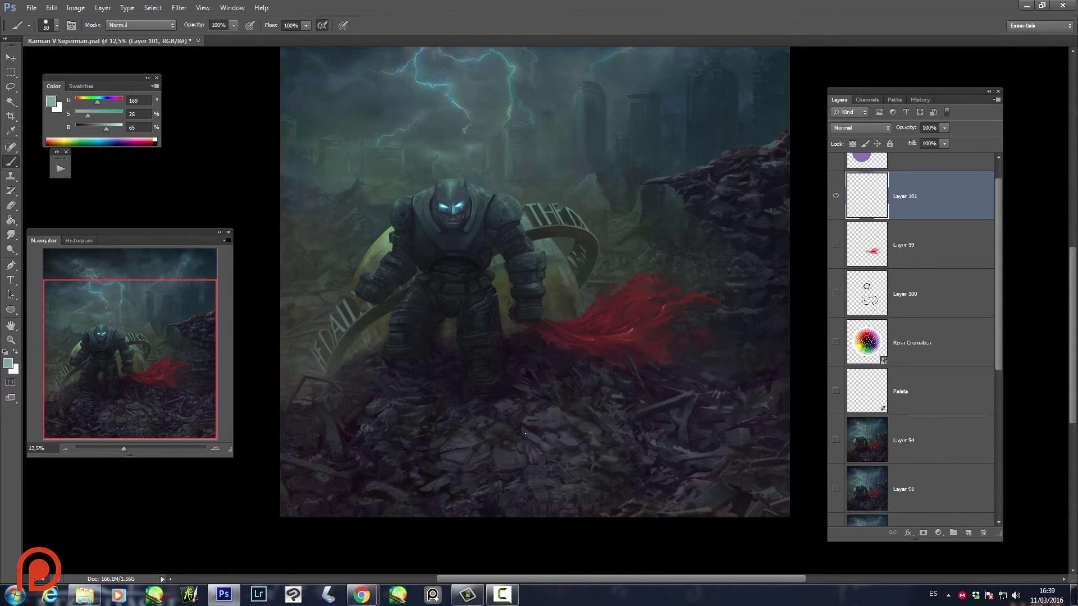
drag(542, 450, 555, 448)
mouse_move(495, 467)
mouse_down()
mouse_move(494, 444)
mouse_move(514, 454)
mouse_up()
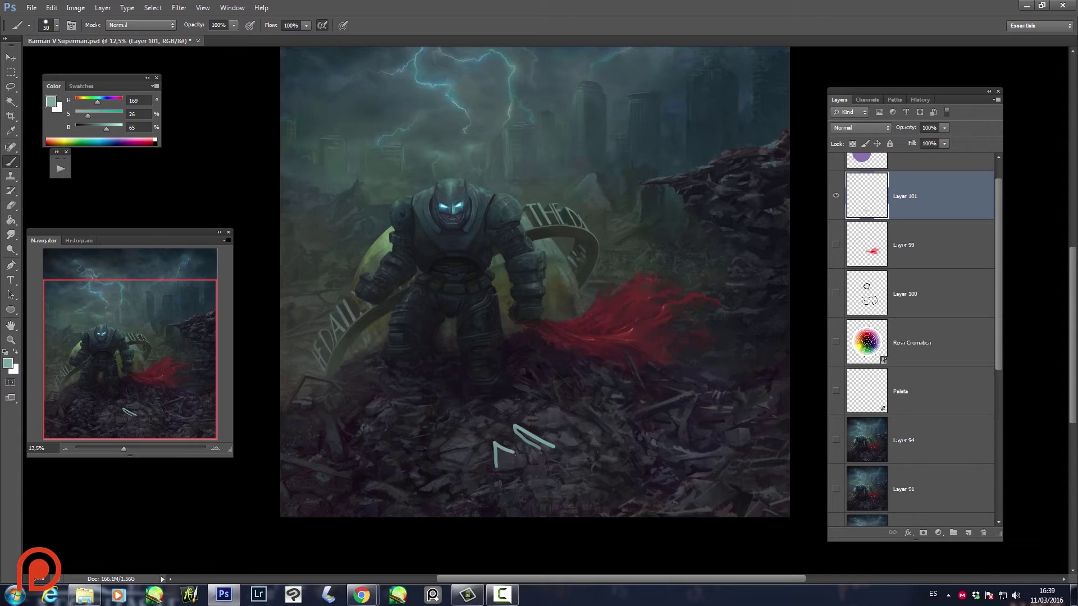
mouse_move(443, 450)
mouse_down()
mouse_move(460, 428)
mouse_move(489, 446)
mouse_move(548, 412)
mouse_move(611, 419)
mouse_up()
mouse_move(637, 384)
mouse_down()
mouse_move(622, 350)
mouse_move(651, 385)
mouse_up()
mouse_move(639, 348)
mouse_down()
mouse_move(556, 333)
mouse_move(530, 311)
mouse_move(547, 318)
mouse_move(532, 325)
mouse_up()
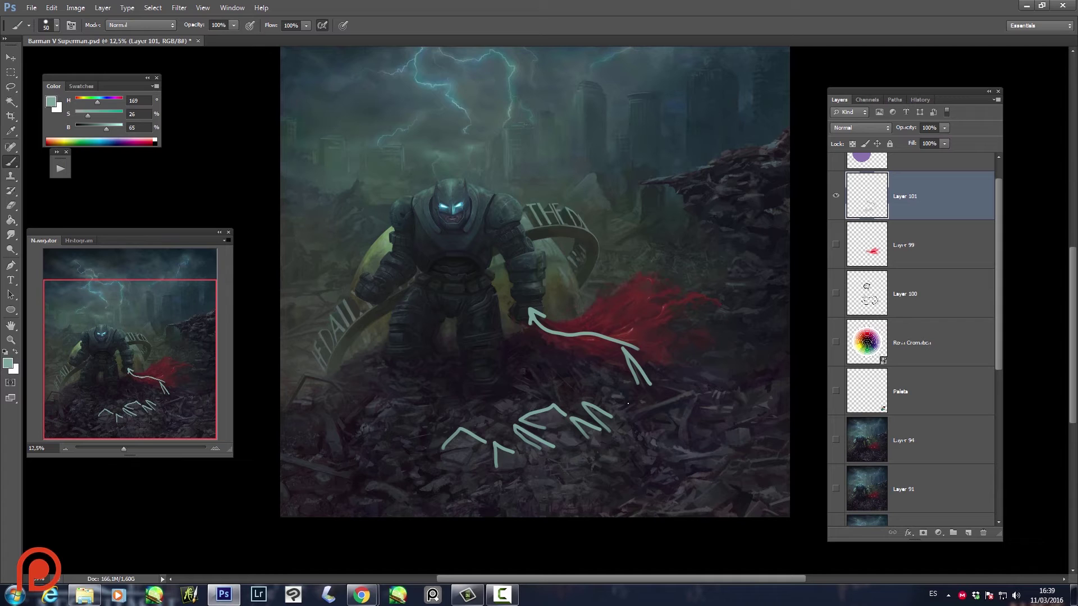
key(ctrl+alt+z)
key(ctrl+alt+z)
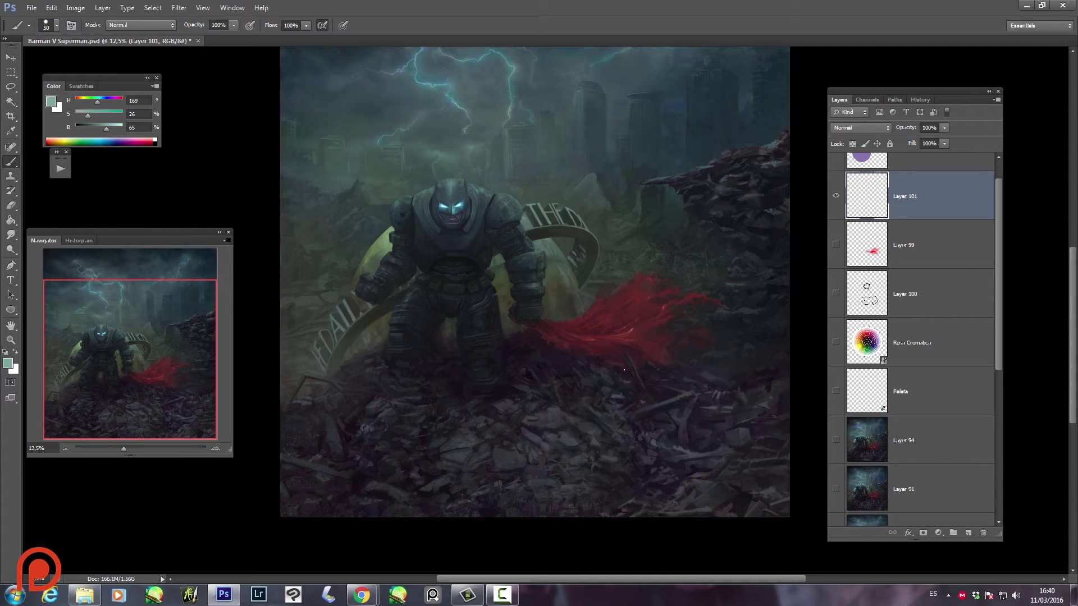
mouse_move(997, 304)
mouse_down()
mouse_move(1004, 430)
mouse_move(1004, 412)
mouse_up()
key(z)
click(605, 339)
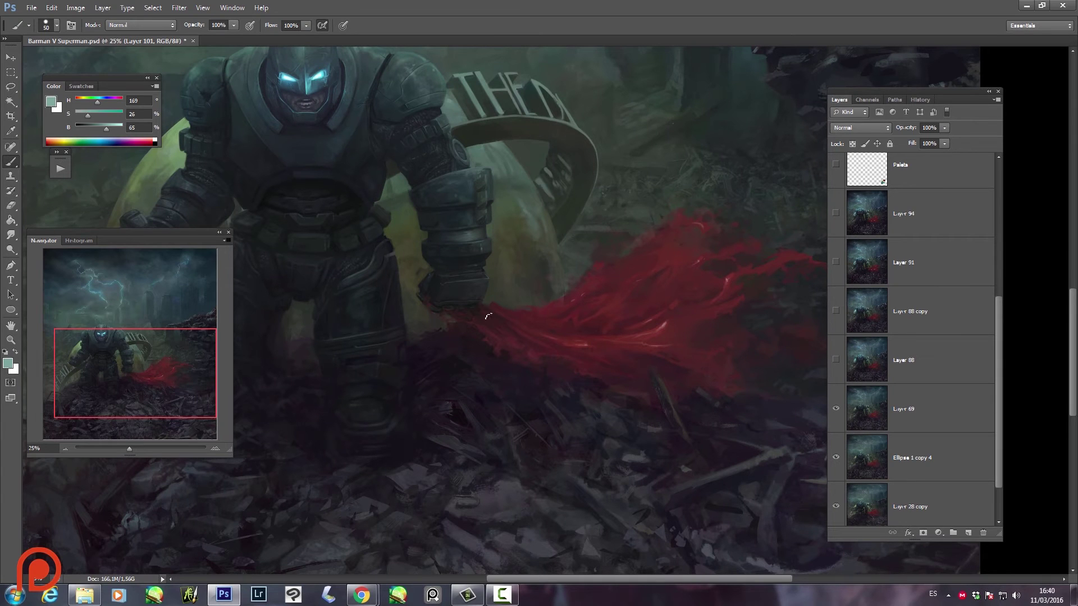
drag(488, 316, 477, 315)
key(ctrl+z)
drag(563, 361, 729, 331)
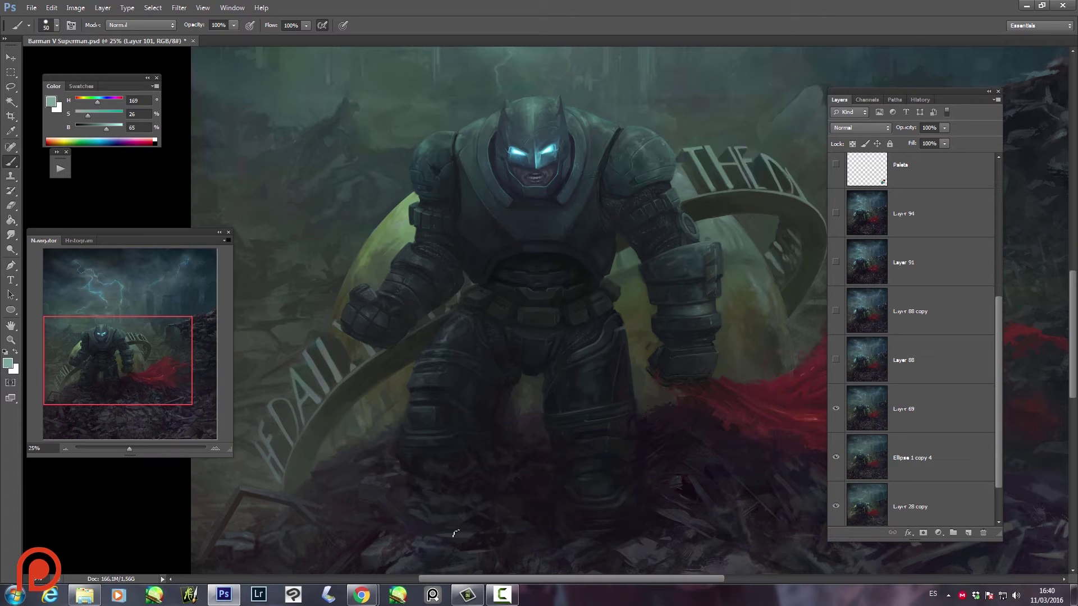
click(428, 601)
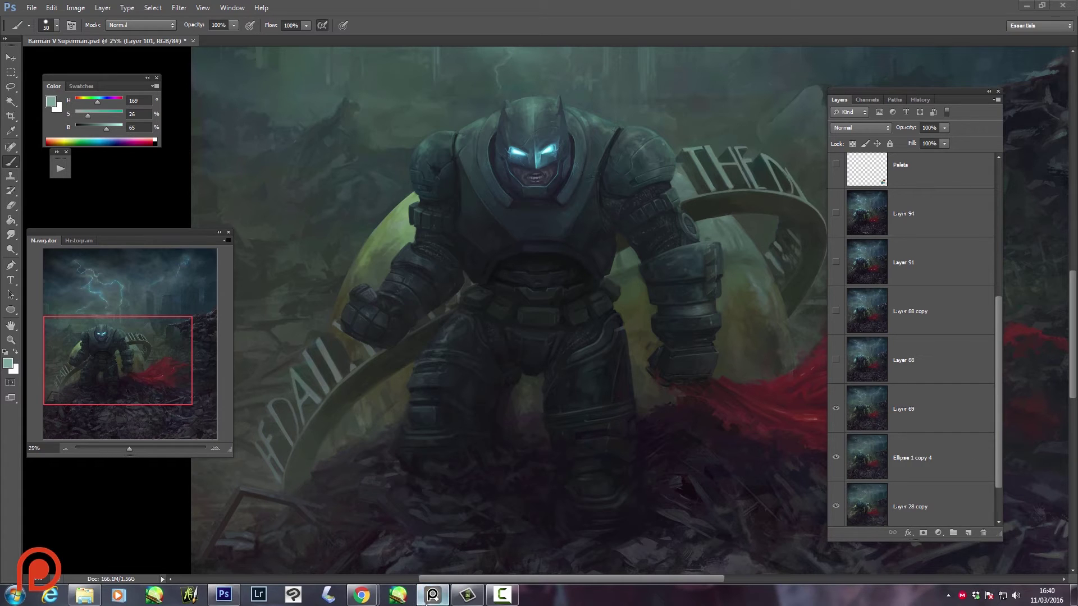
drag(466, 212, 500, 264)
mouse_move(447, 216)
mouse_down()
mouse_move(472, 233)
mouse_move(553, 213)
mouse_up()
mouse_move(561, 205)
mouse_down()
mouse_move(566, 228)
mouse_move(601, 223)
mouse_up()
drag(590, 218, 665, 192)
drag(593, 189, 662, 161)
mouse_move(525, 264)
mouse_down()
mouse_move(533, 306)
mouse_move(562, 292)
mouse_up()
mouse_move(567, 264)
mouse_down()
mouse_move(617, 264)
mouse_move(606, 261)
mouse_up()
mouse_move(559, 262)
mouse_down()
mouse_move(618, 236)
mouse_move(650, 295)
mouse_up()
mouse_move(617, 258)
mouse_down()
mouse_move(681, 224)
mouse_move(718, 244)
mouse_up()
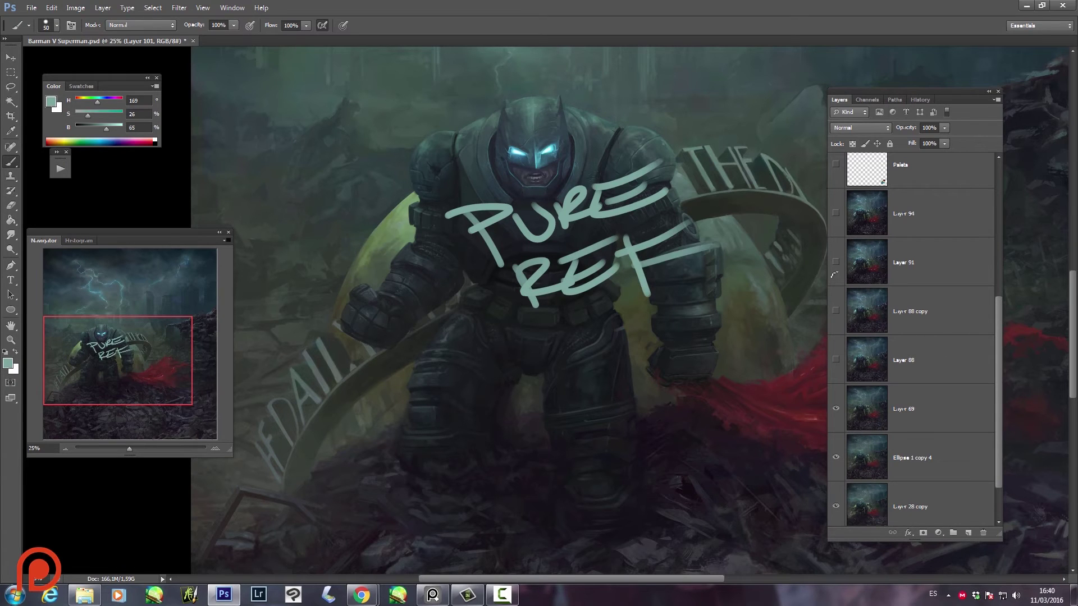
drag(1001, 344, 1001, 193)
key(Delete)
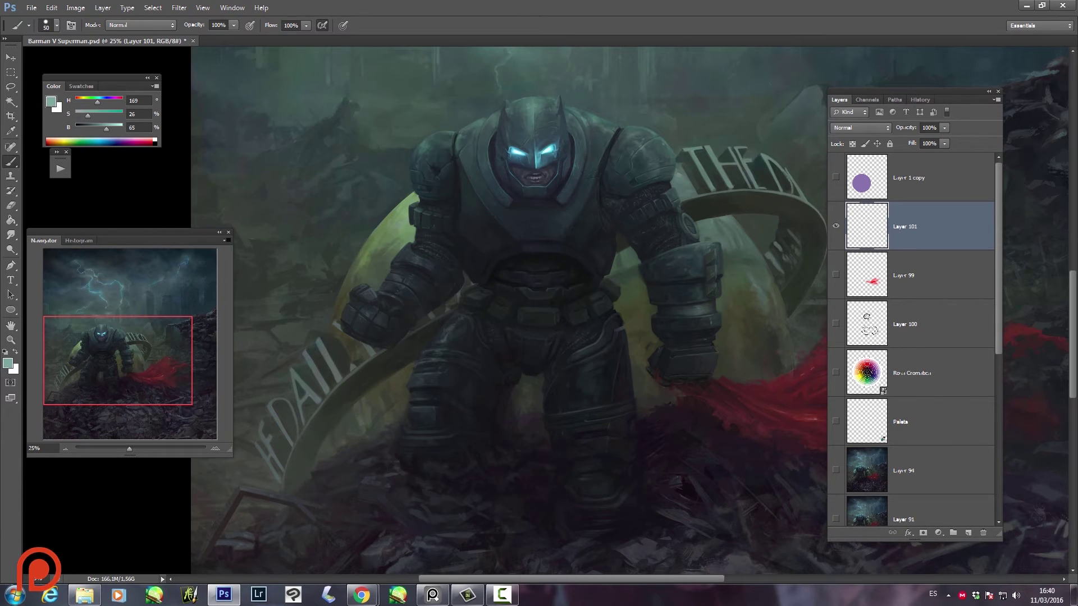
click(432, 595)
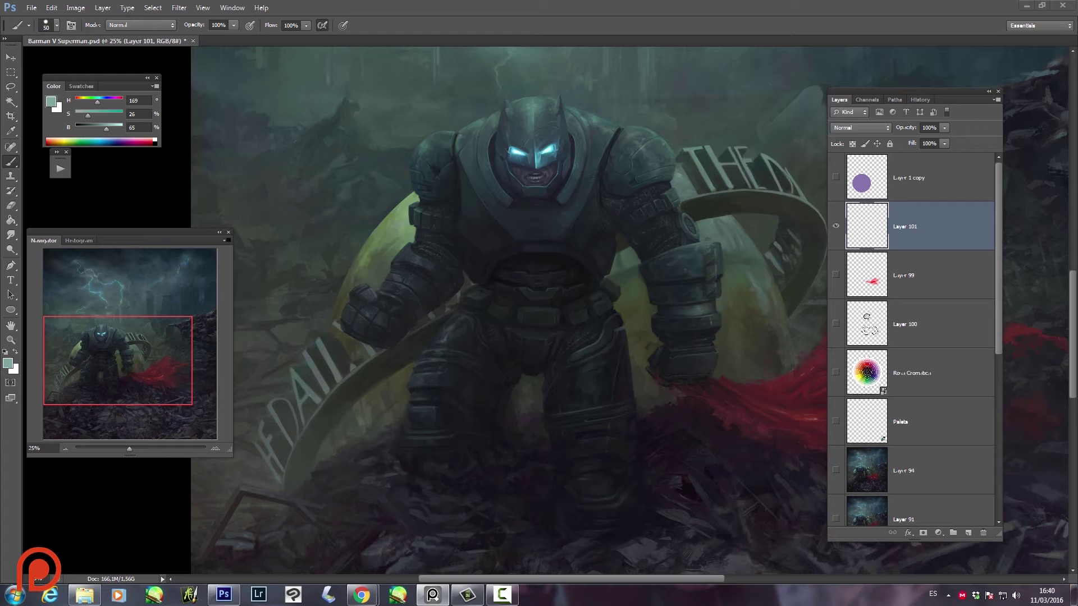
click(432, 595)
- Move the PureRef board over the painting, widen it, and raise the tall arm photo
drag(722, 265, 554, 339)
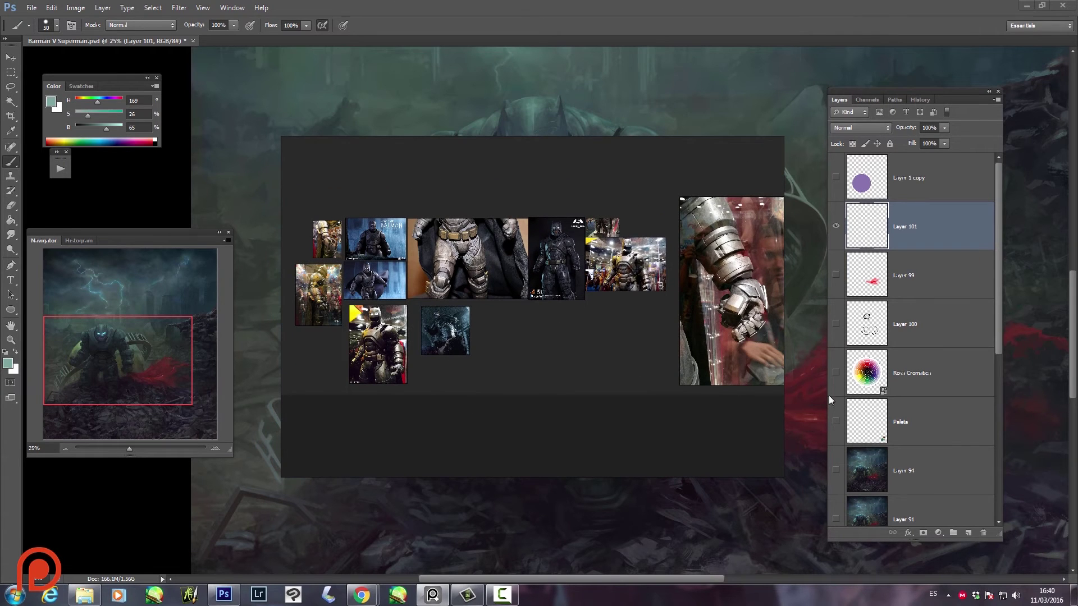
drag(781, 466, 936, 446)
click(763, 287)
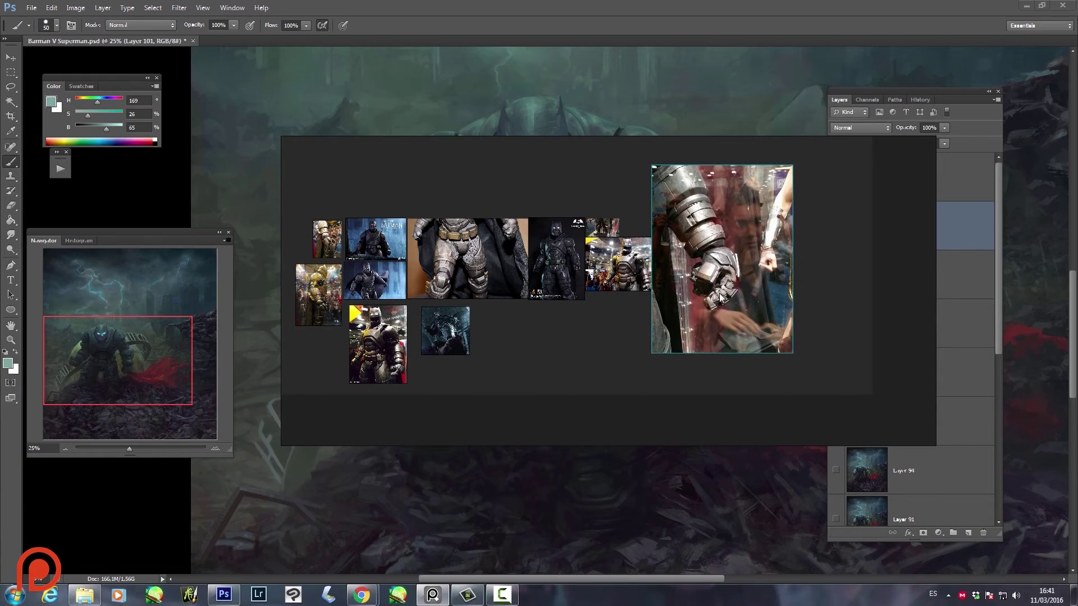
drag(762, 287, 759, 259)
- Nudge the armored Batman photo up-left and tuck the small dark Batman photo beside the tall one
scroll(645, 282, up, 3)
scroll(645, 281, down, 3)
scroll(645, 281, up, 1)
scroll(643, 287, up, 4)
scroll(643, 287, down, 4)
scroll(646, 285, up, 3)
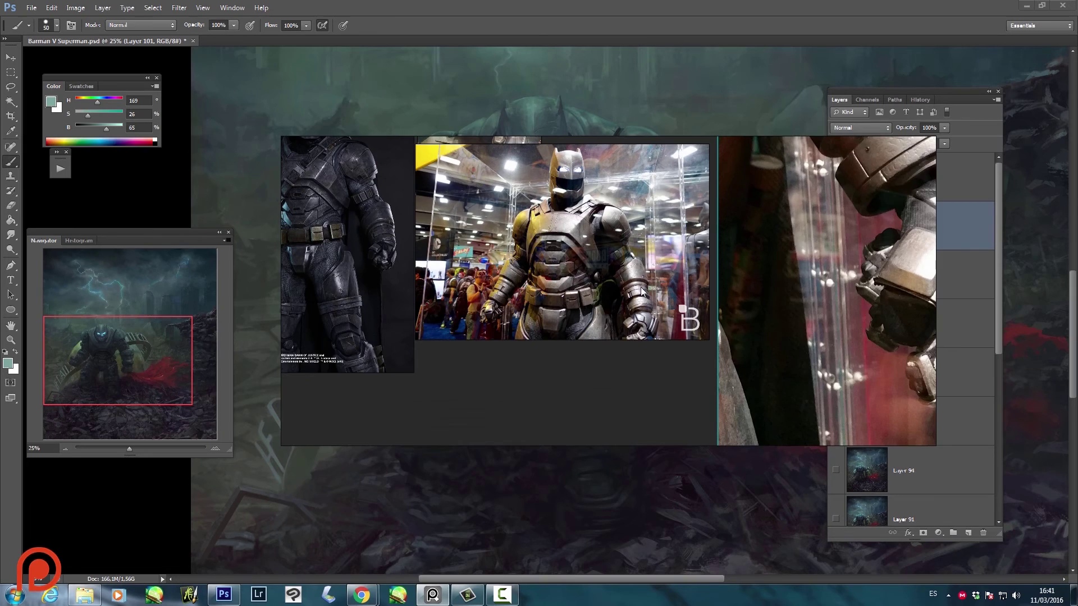
scroll(642, 290, down, 2)
scroll(642, 352, down, 2)
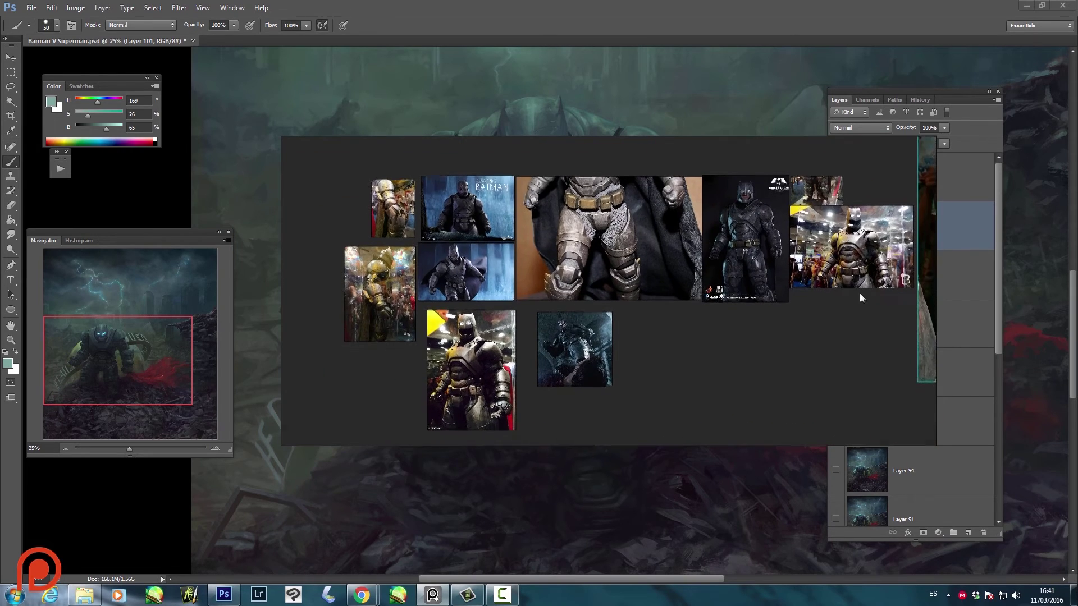
drag(458, 348, 451, 340)
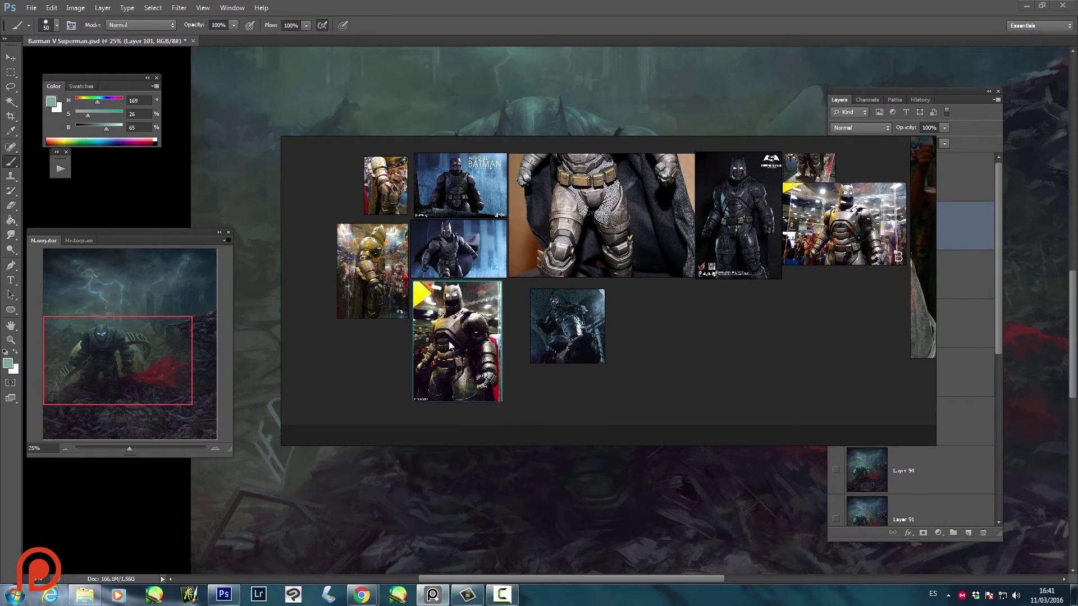
drag(581, 312, 555, 300)
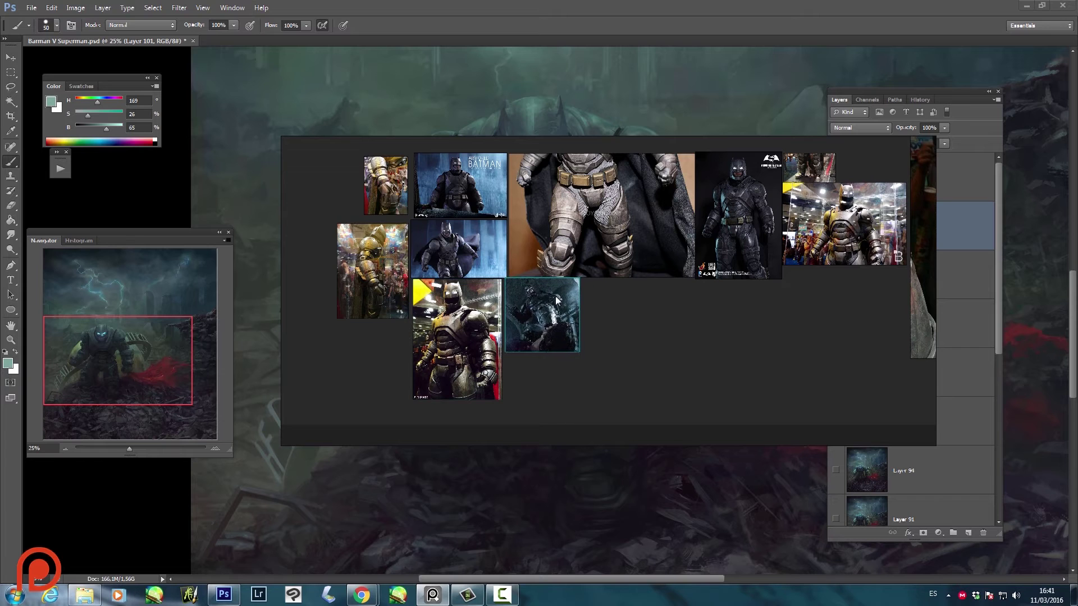
- Nudge the large arm photo on the right slightly down
scroll(585, 255, down, 3)
scroll(587, 258, up, 2)
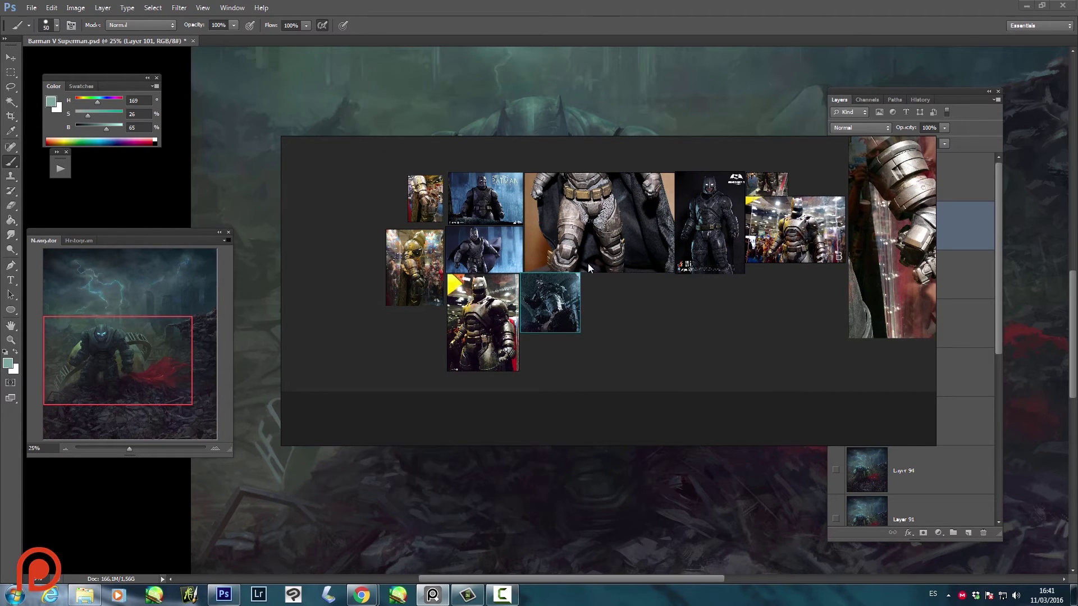
scroll(592, 278, up, 3)
scroll(585, 275, down, 3)
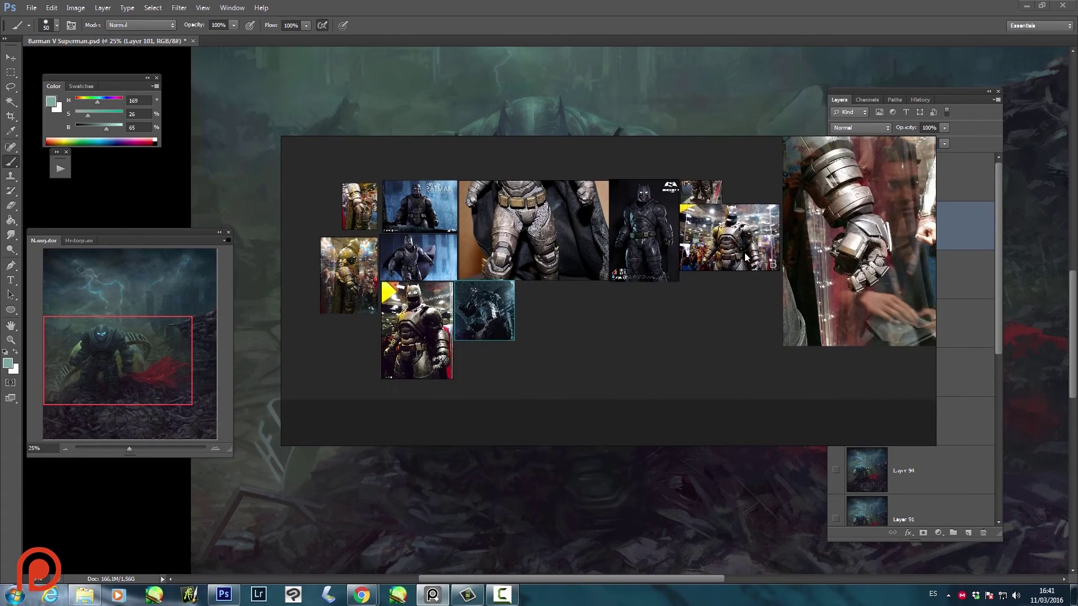
click(784, 278)
drag(783, 277, 773, 291)
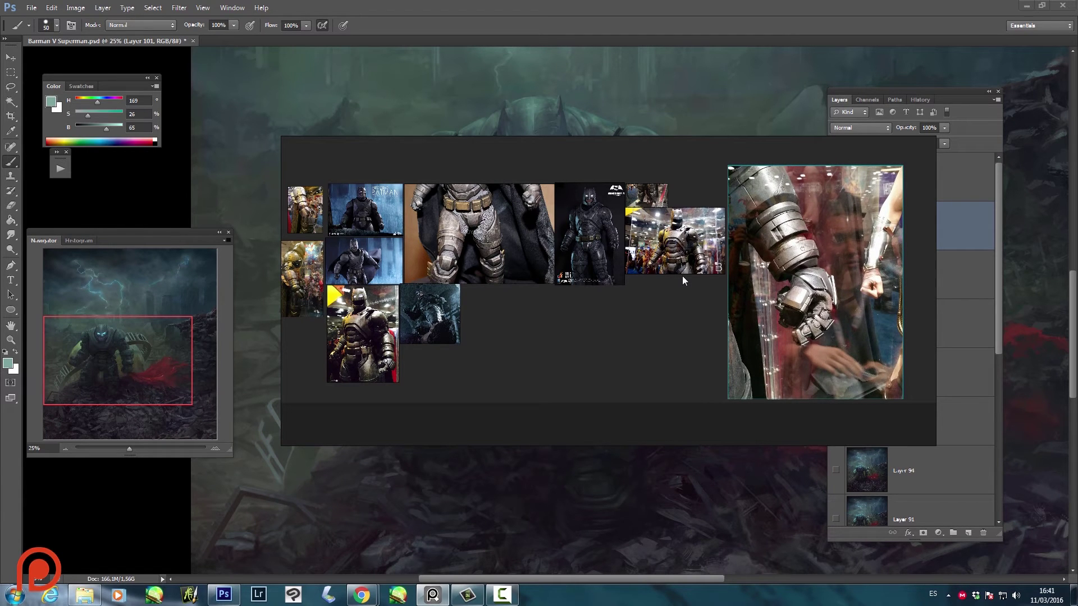
- Zoom and pan around the reference board to view the images
scroll(413, 261, up, 3)
scroll(594, 217, up, 2)
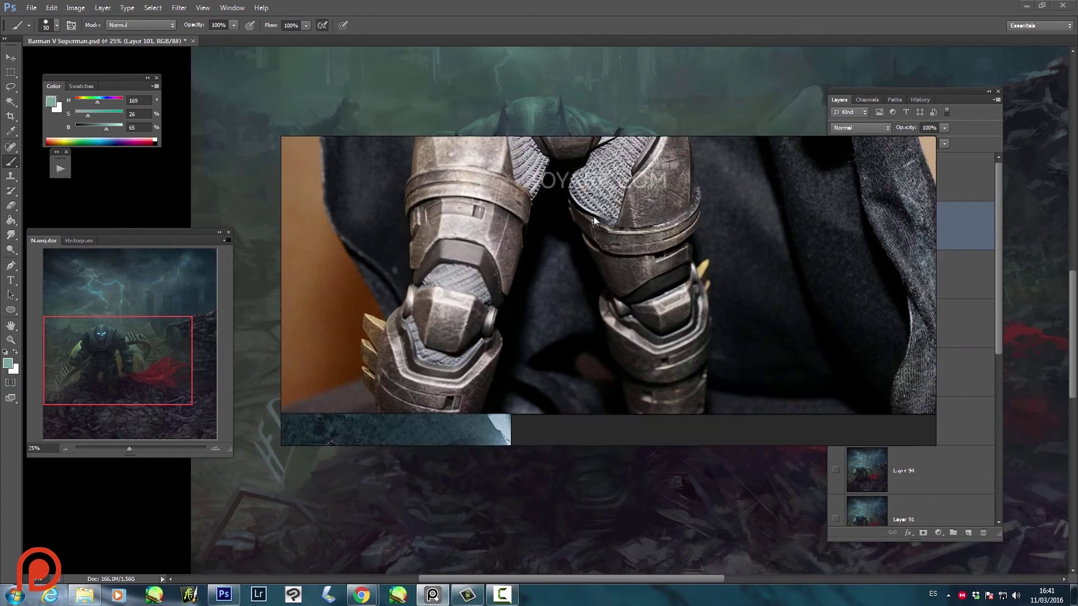
scroll(587, 346, up, 2)
scroll(588, 345, down, 3)
scroll(502, 333, up, 3)
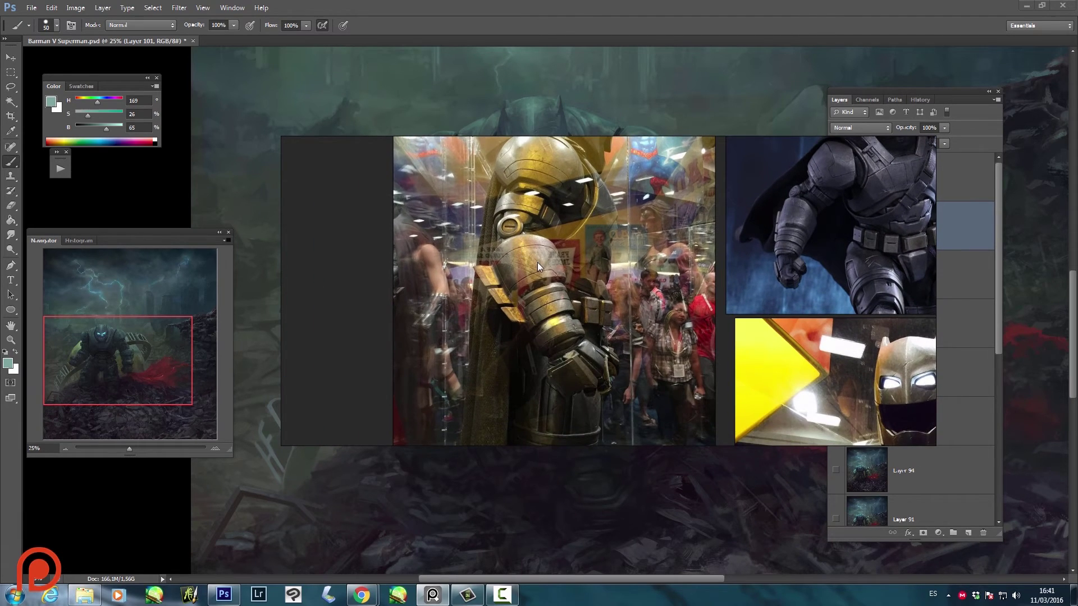
drag(560, 236, 528, 267)
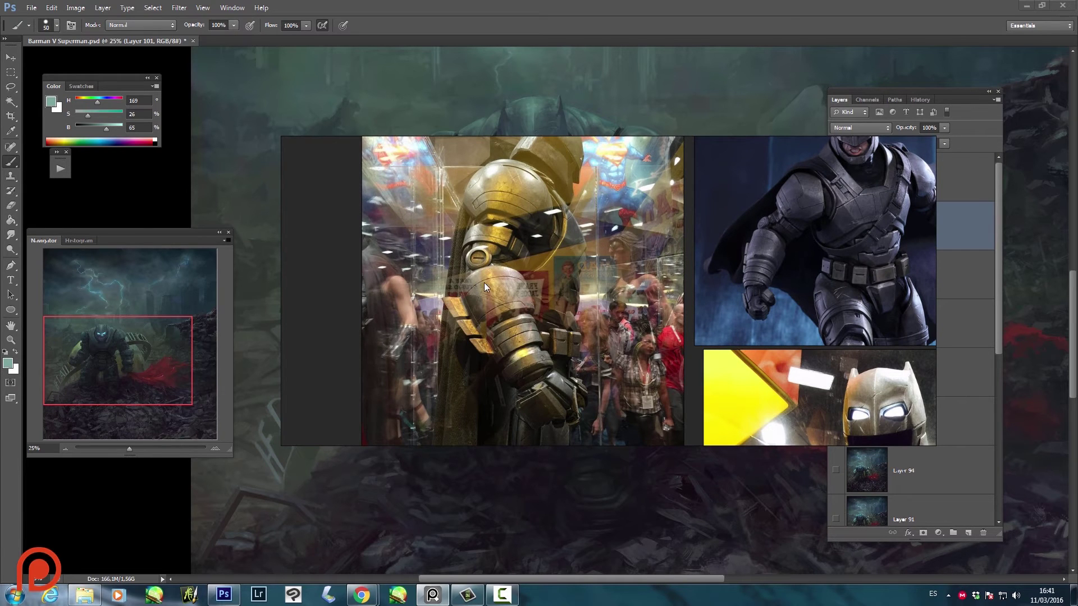
scroll(612, 323, up, 4)
scroll(561, 250, up, 1)
scroll(609, 257, up, 1)
scroll(623, 236, up, 1)
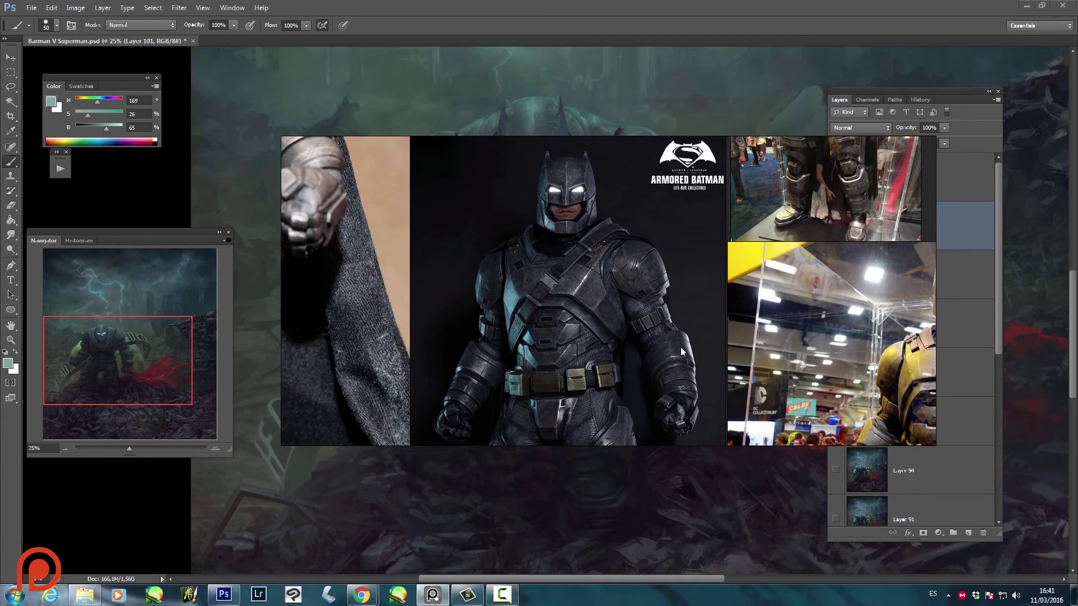
- Close the PureRef board from its right-click menu, choosing Don't Save
right_click(539, 281)
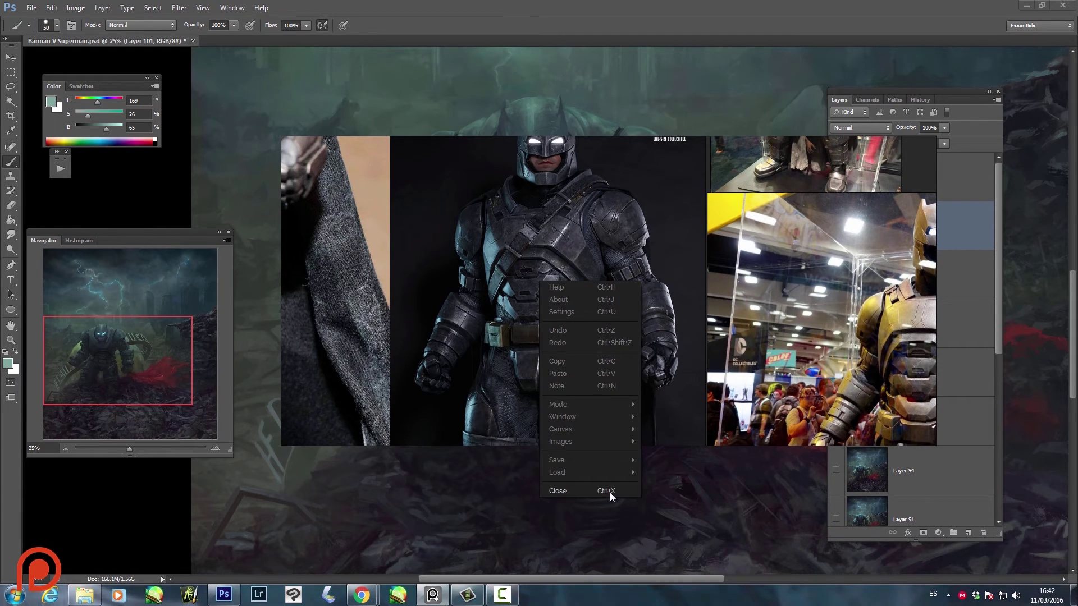
click(830, 295)
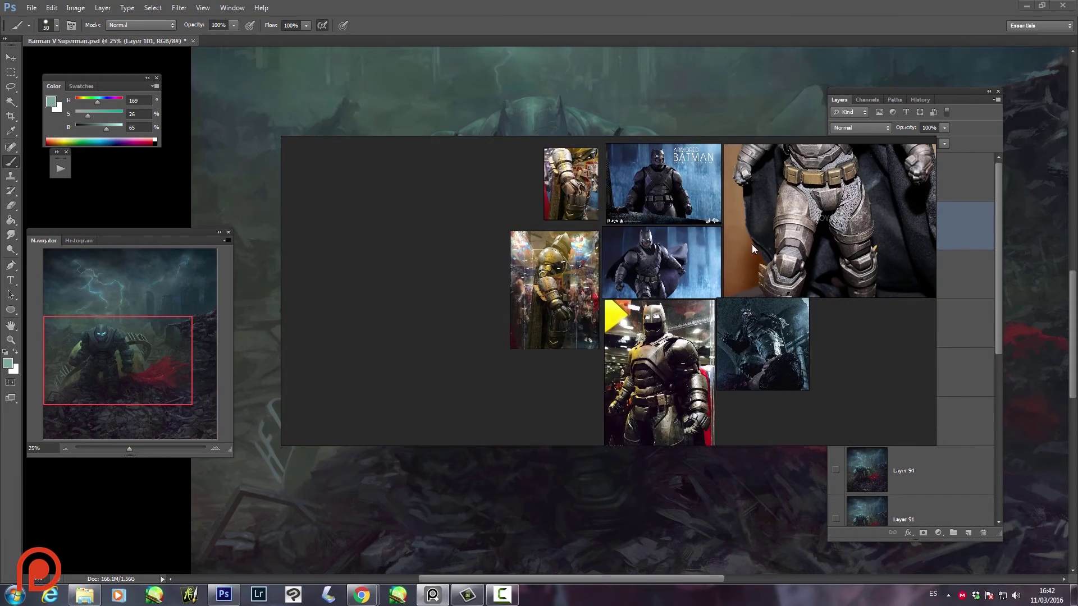
right_click(358, 285)
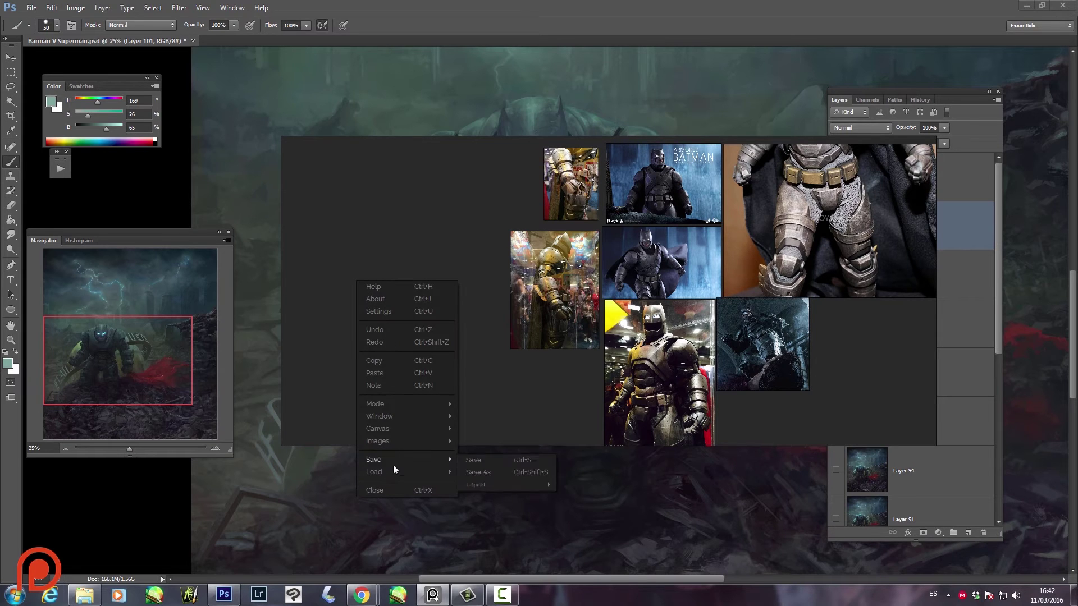
click(393, 490)
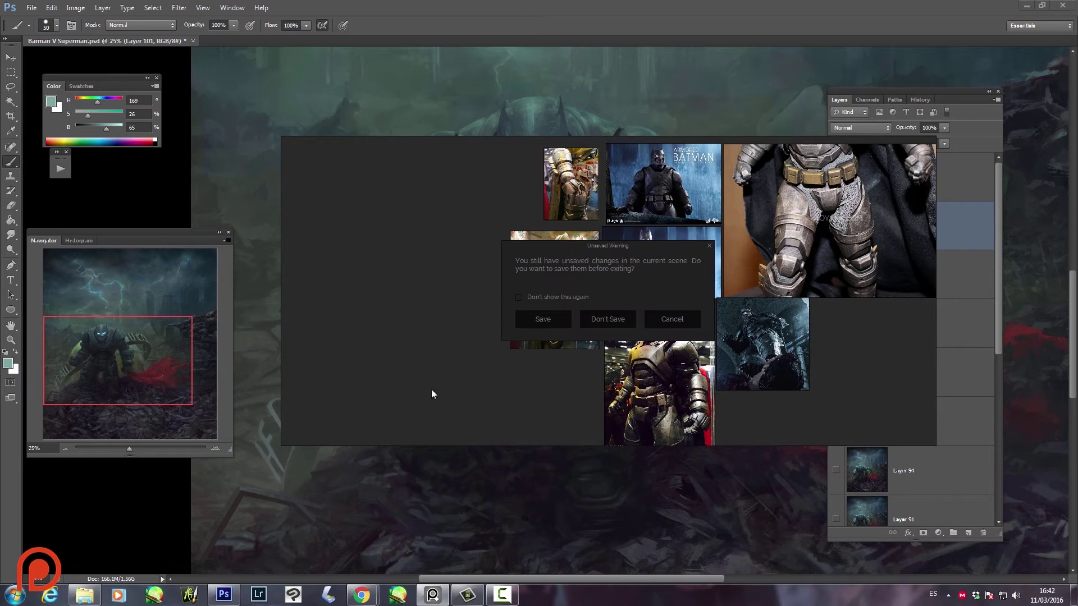
click(607, 318)
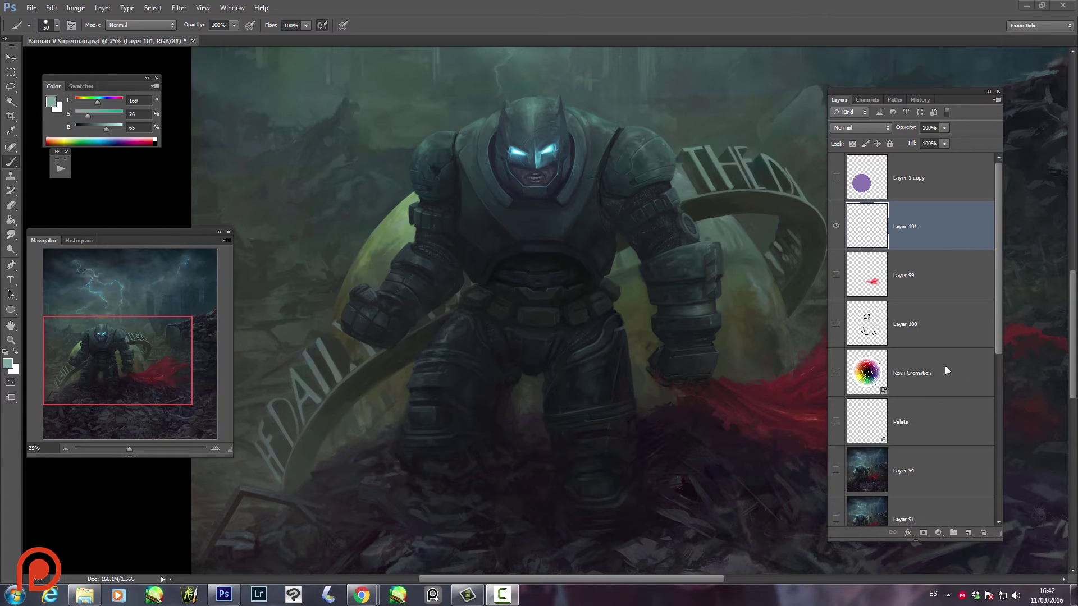
scroll(997, 348, down, 1)
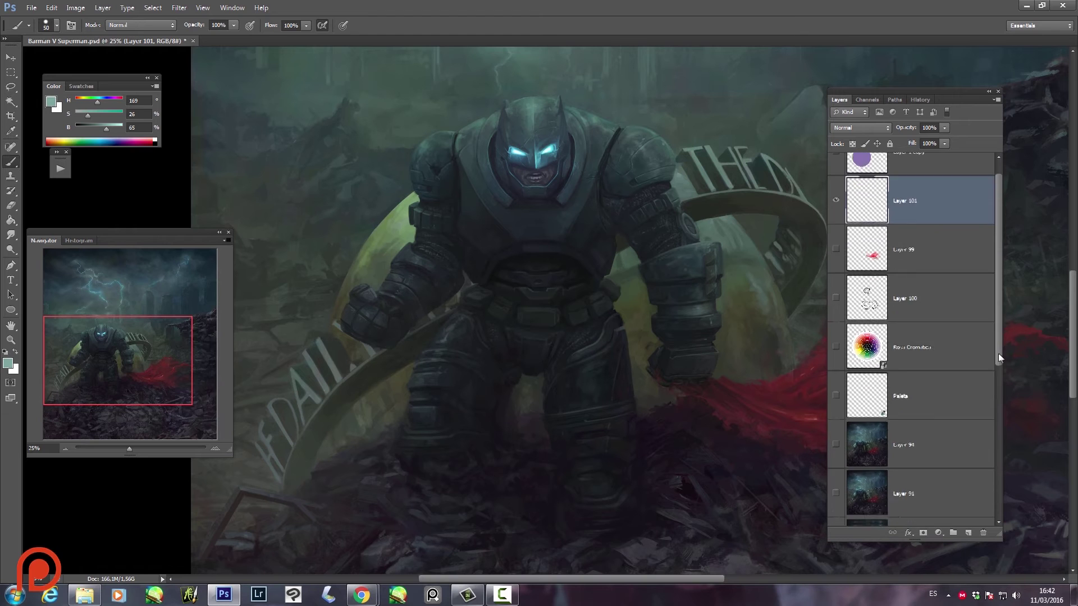
scroll(998, 352, down, 2)
key(z)
alt+click(601, 403)
alt+click(674, 247)
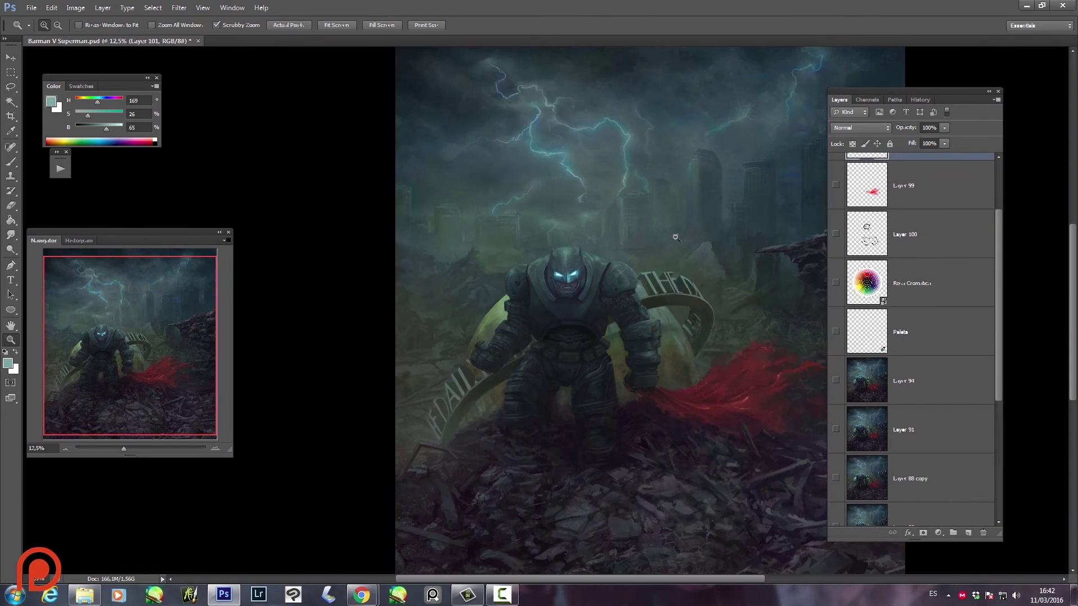
drag(685, 377, 580, 301)
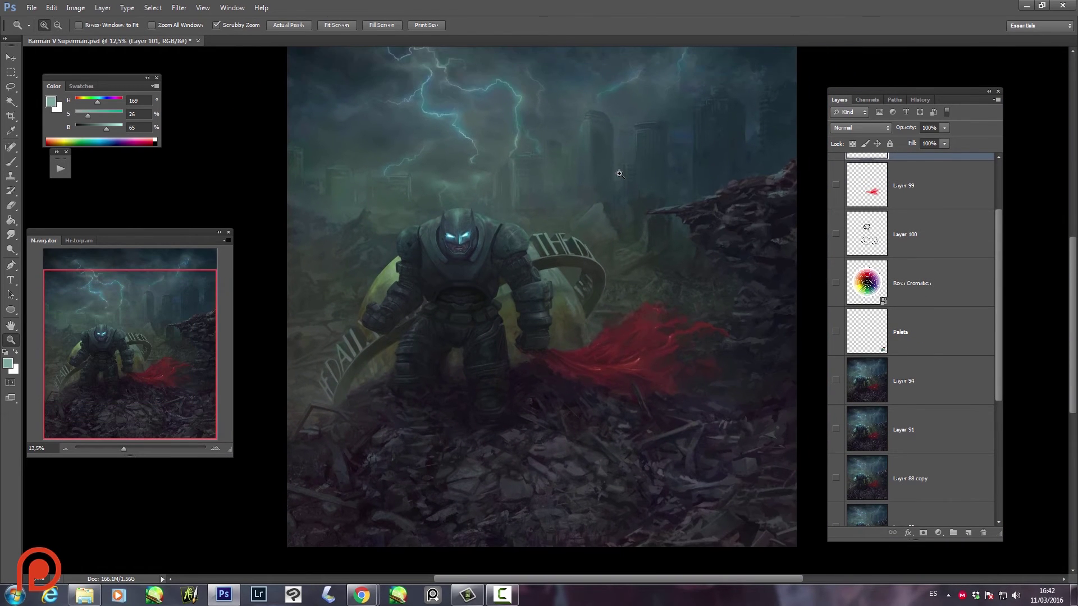
drag(996, 375, 995, 409)
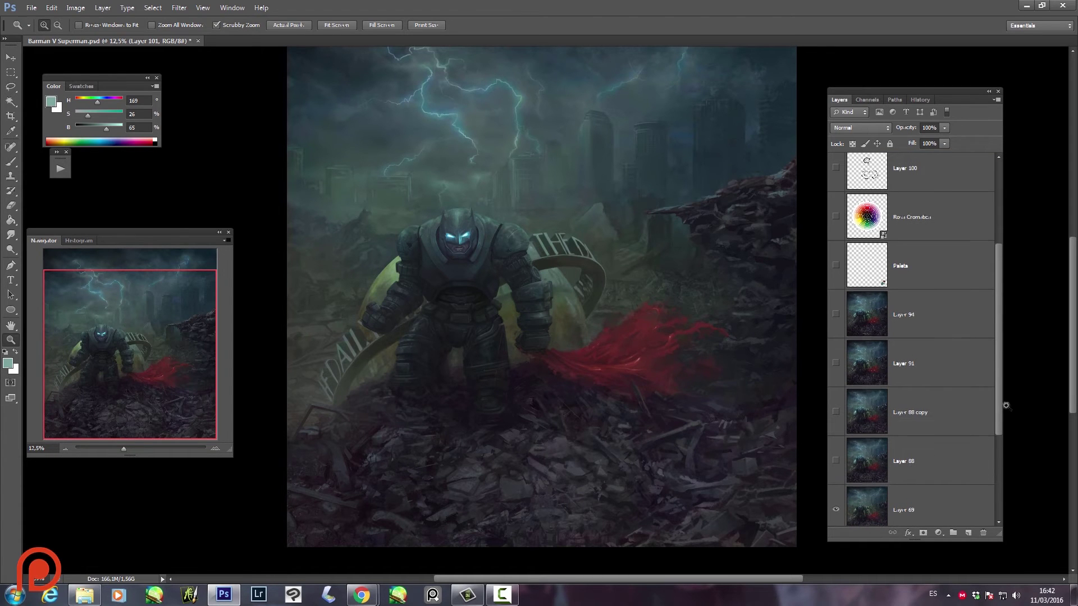
drag(518, 231, 482, 234)
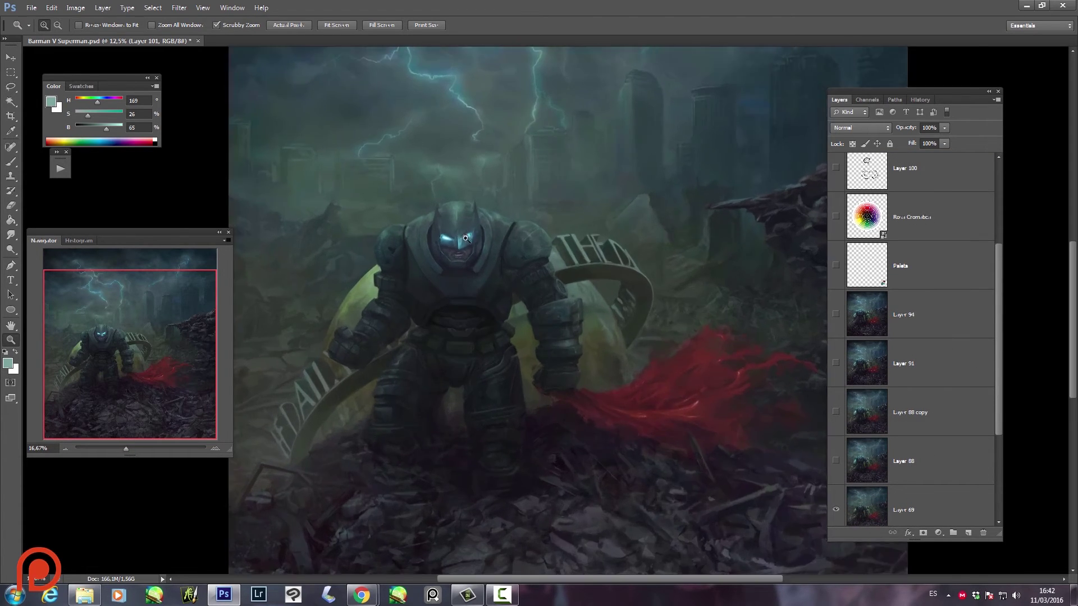
key(b)
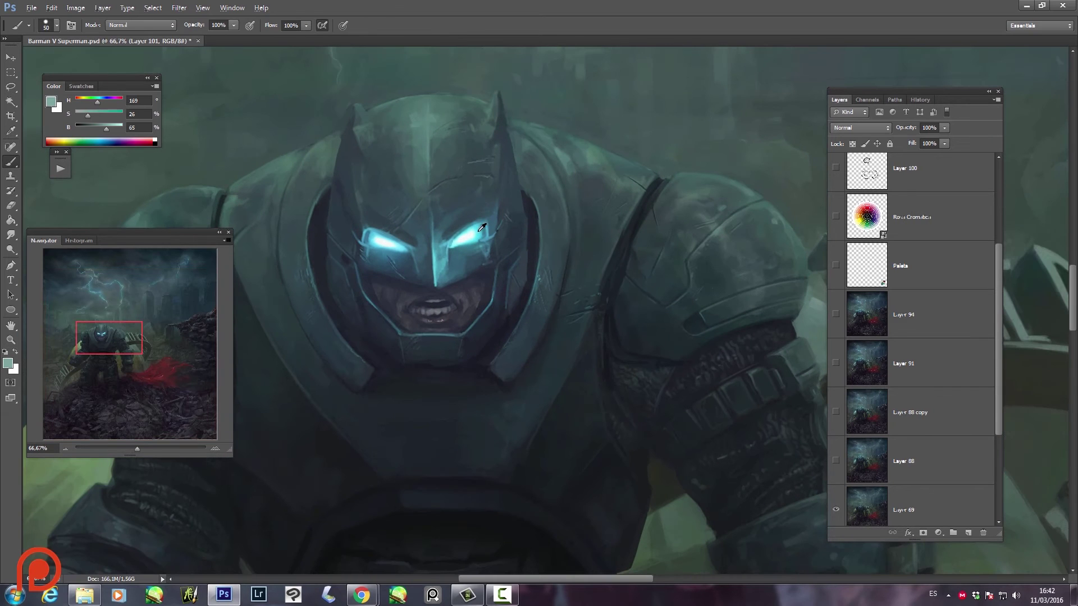
alt+click(481, 228)
- Sample the eye-glow cyan, show Paleta, and paint a cyan dot beside the red palette circle
drag(481, 228, 478, 231)
click(836, 265)
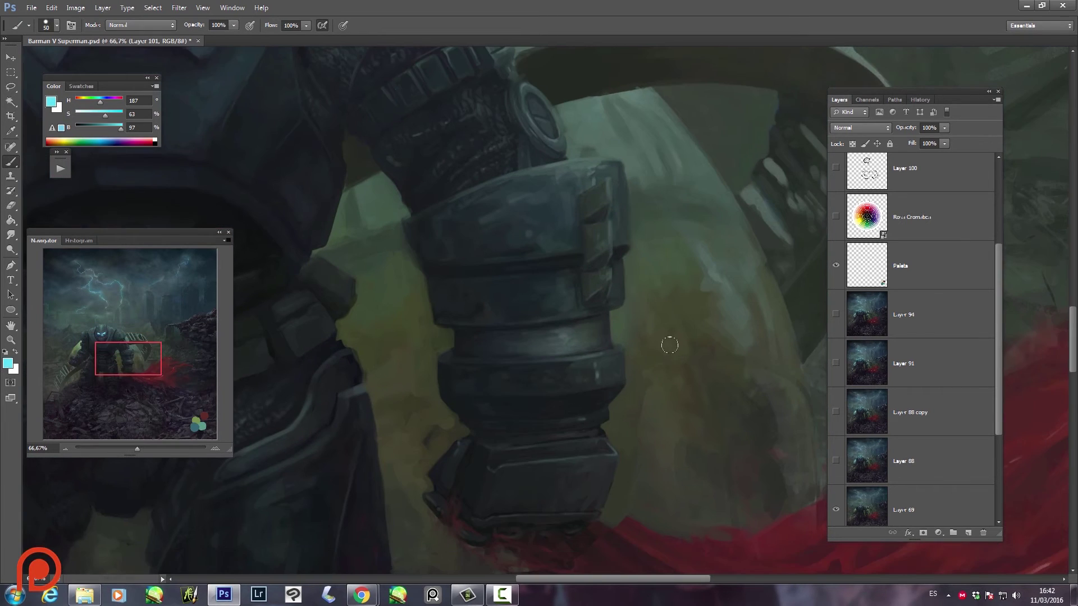
drag(786, 562, 630, 296)
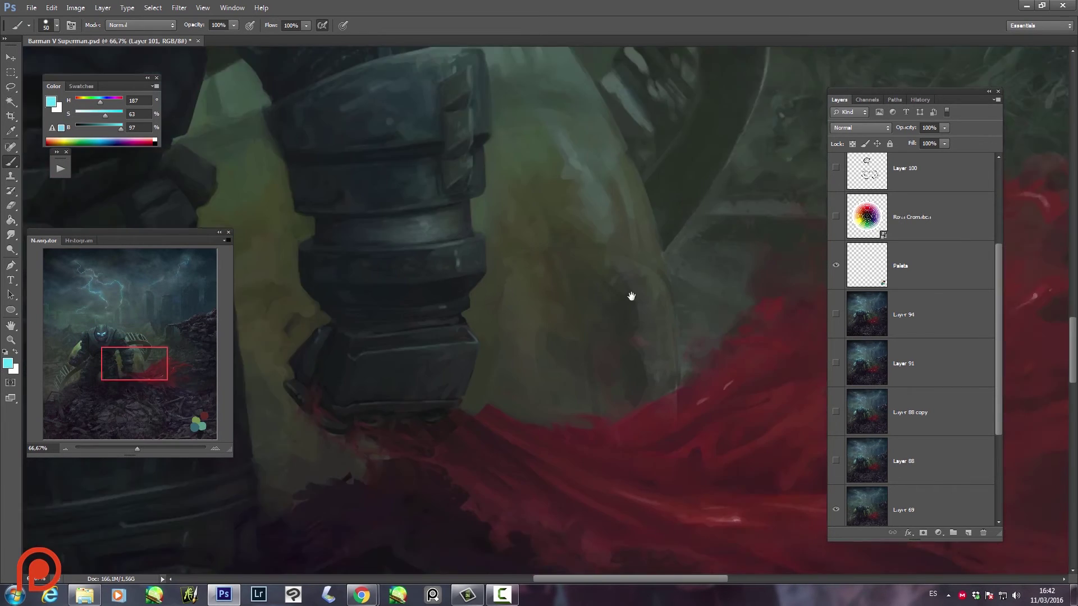
drag(729, 421, 637, 271)
drag(758, 505, 695, 312)
mouse_move(758, 533)
mouse_down()
mouse_move(686, 324)
mouse_move(637, 257)
mouse_up()
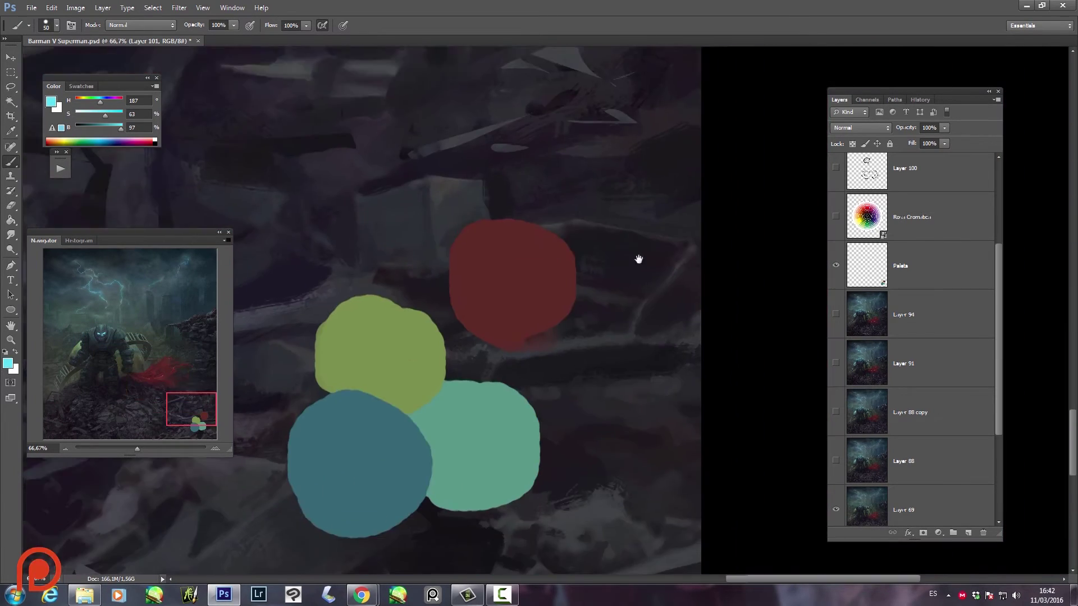
mouse_move(567, 308)
mouse_down()
mouse_move(595, 331)
mouse_move(603, 291)
mouse_move(583, 309)
mouse_move(621, 328)
mouse_up()
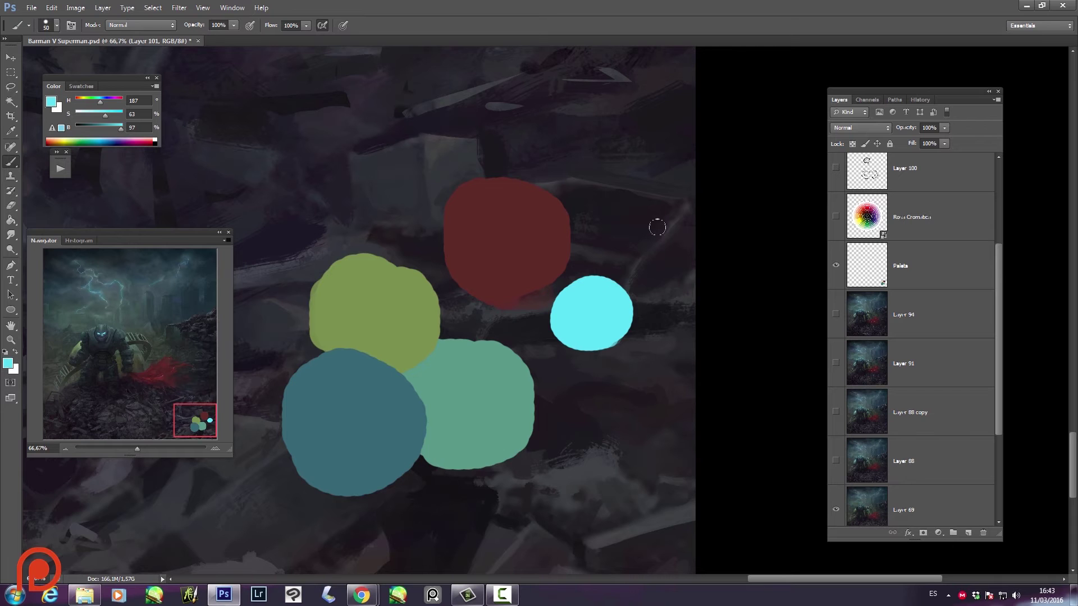
- Zoom out and paint another cyan dot below the palette cluster
key(z)
alt+click(602, 275)
alt+click(602, 275)
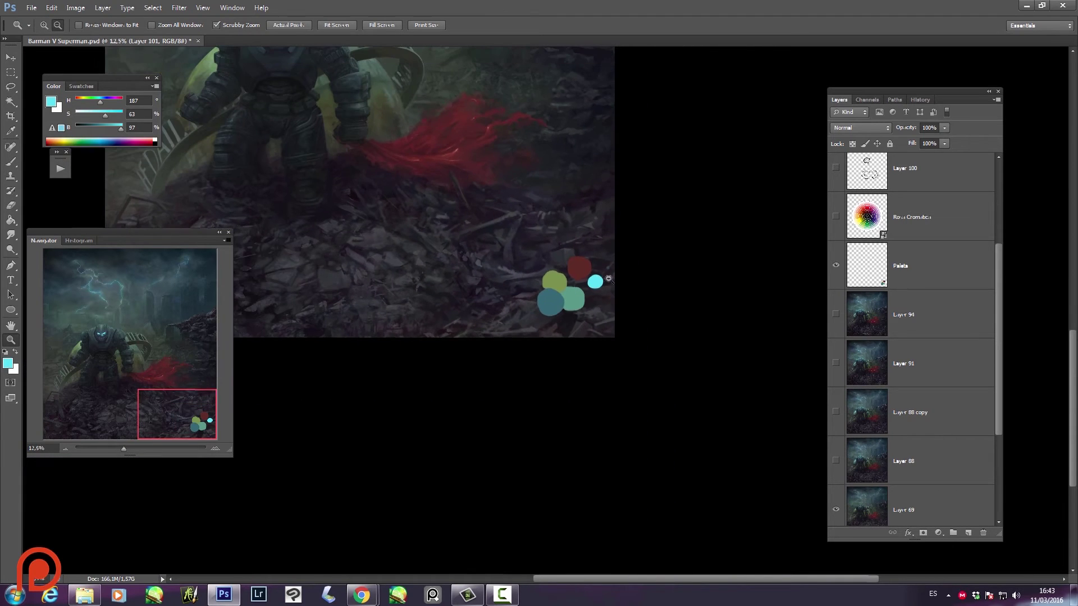
alt+click(572, 256)
key(b)
drag(599, 343, 591, 354)
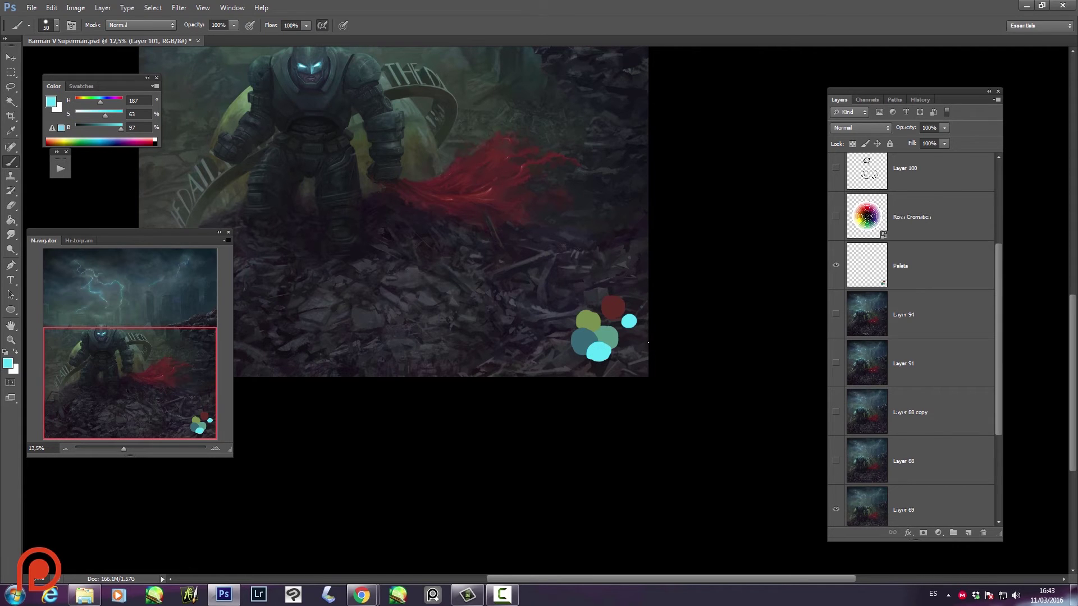
- Lasso and delete the stray small cyan dot, then zoom out to the whole painting
key(l)
mouse_move(635, 342)
mouse_down()
mouse_move(640, 310)
mouse_move(643, 362)
mouse_up()
key(Delete)
key(ctrl+d)
key(z)
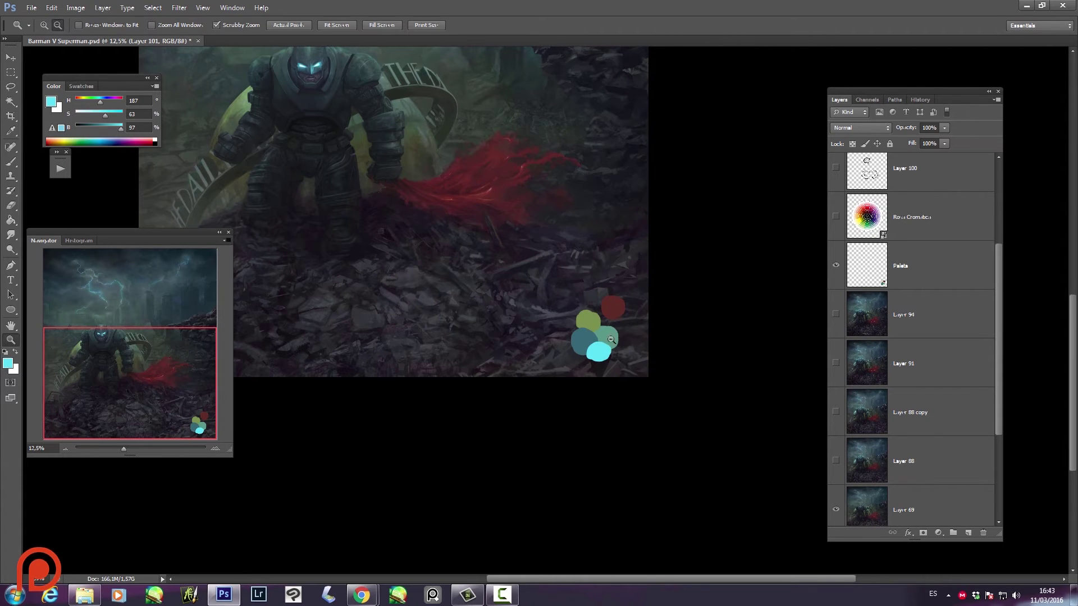
alt+click(616, 338)
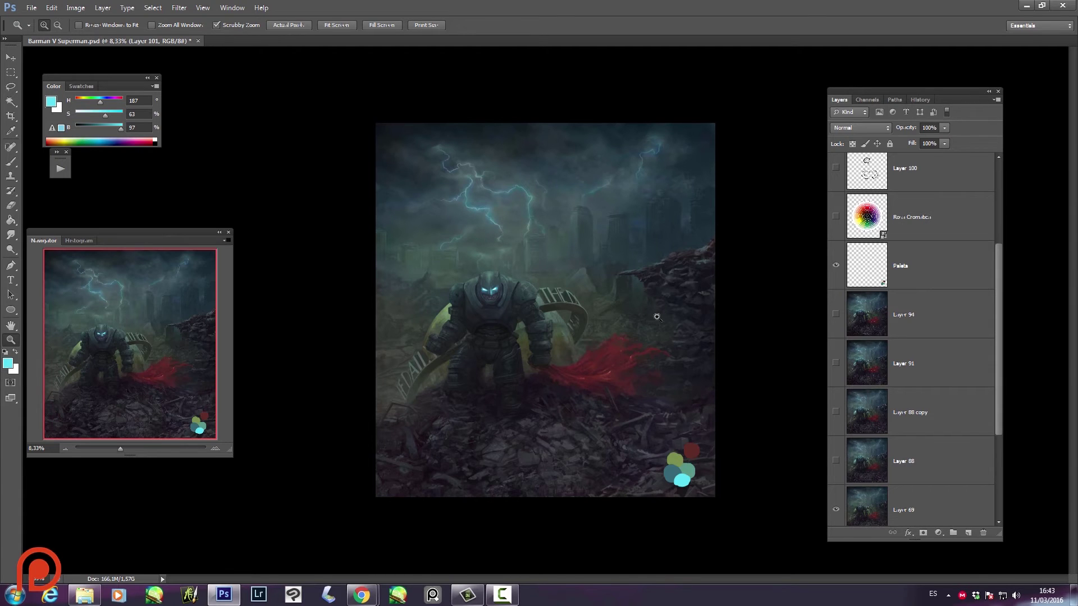
- Show Layer 88 to brighten the figure and zoom in on Batman's eyes
click(836, 461)
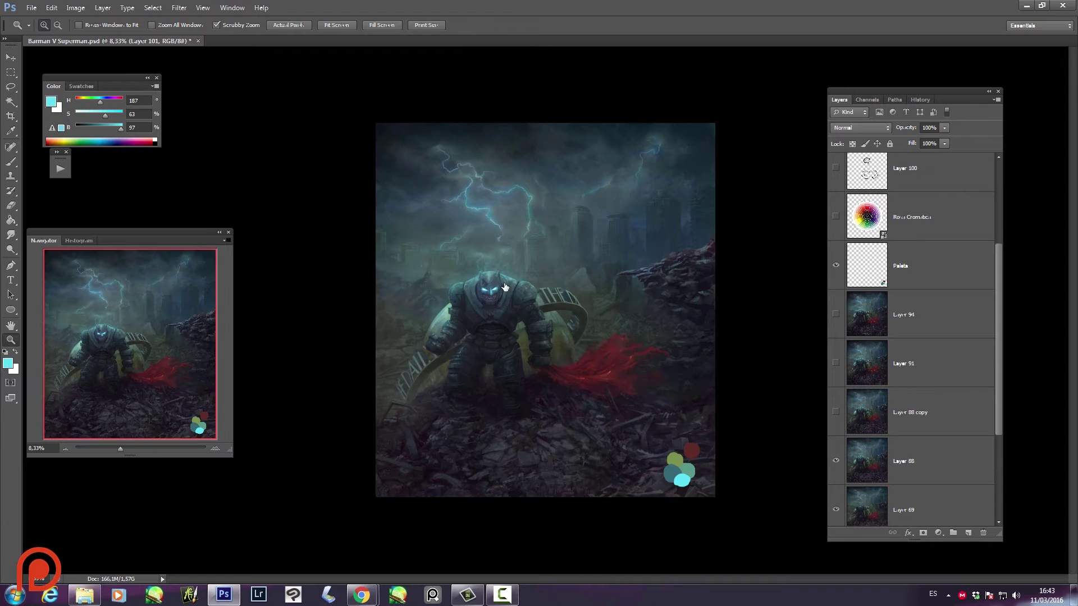
click(491, 294)
click(492, 278)
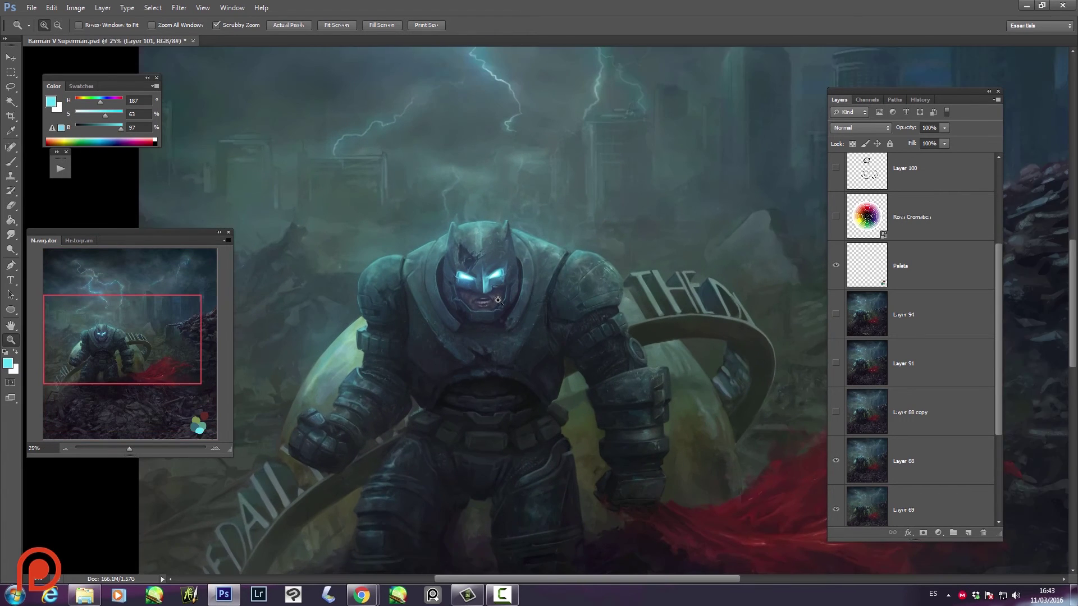
key(b)
- Sample light cyan tones from the helmet, then test and undo a stroke across the armour
alt+click(452, 258)
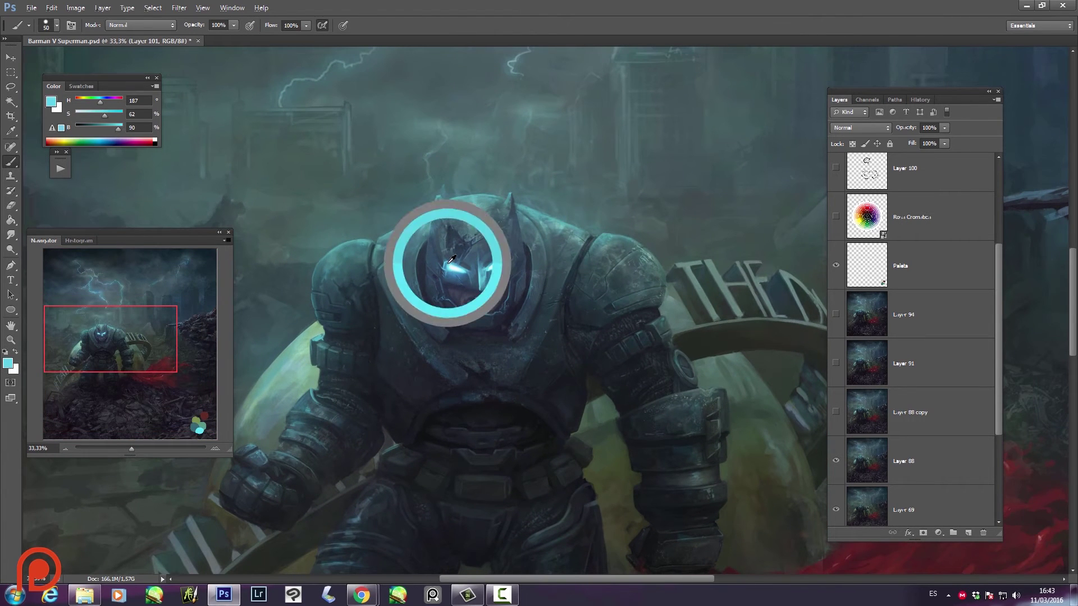
drag(414, 212, 415, 219)
alt+click(578, 220)
alt+click(449, 259)
drag(449, 259, 452, 260)
drag(325, 264, 434, 214)
key(ctrl+z)
- Zoom and pan the view to frame the painting
scroll(620, 356, down, 1)
key(z)
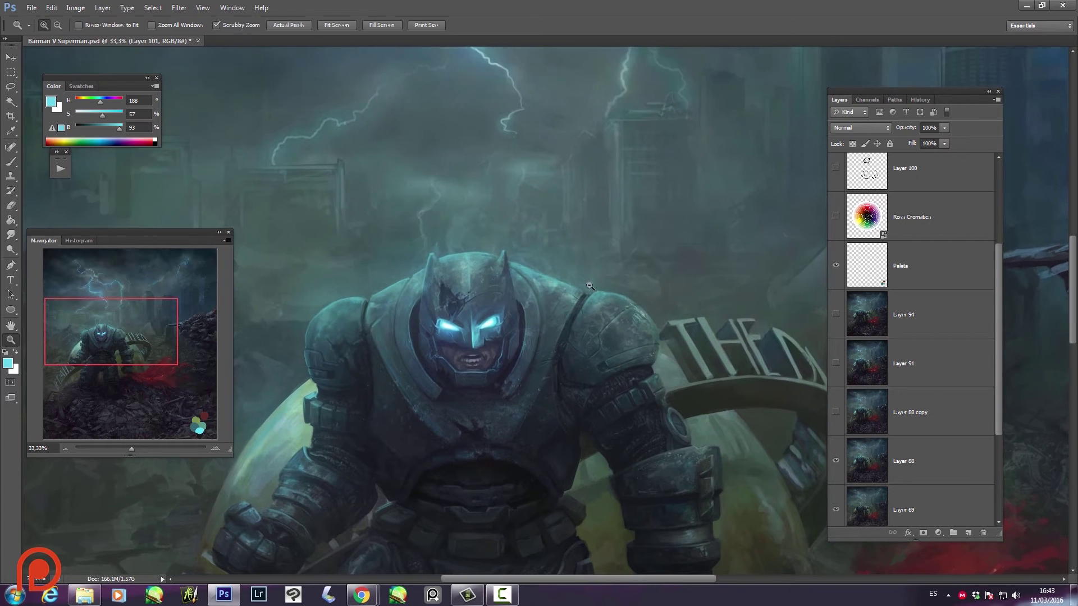
scroll(601, 303, down, 3)
key(b)
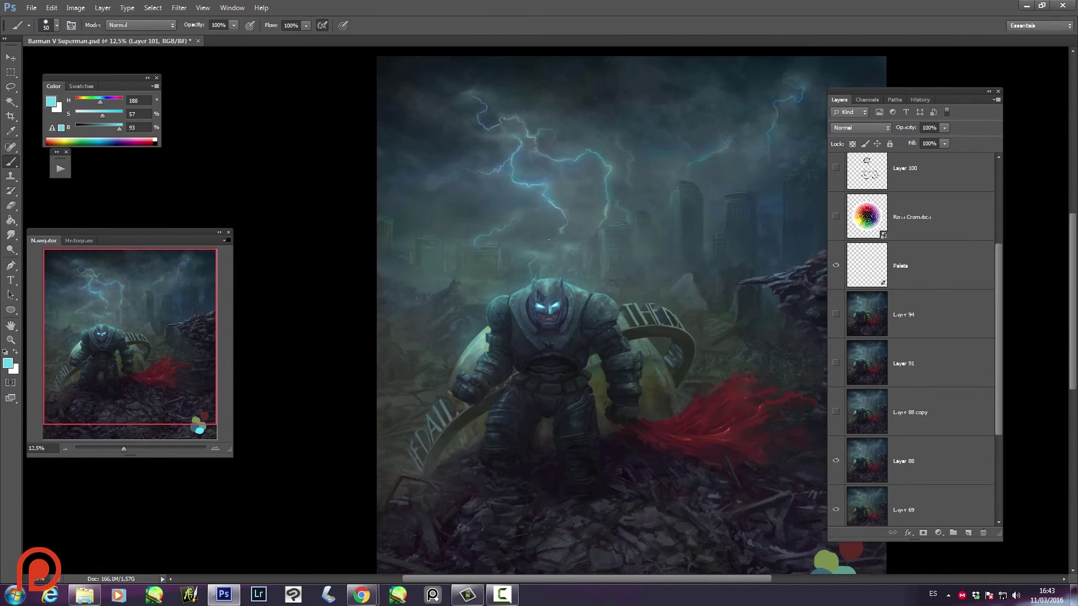
drag(618, 313, 542, 257)
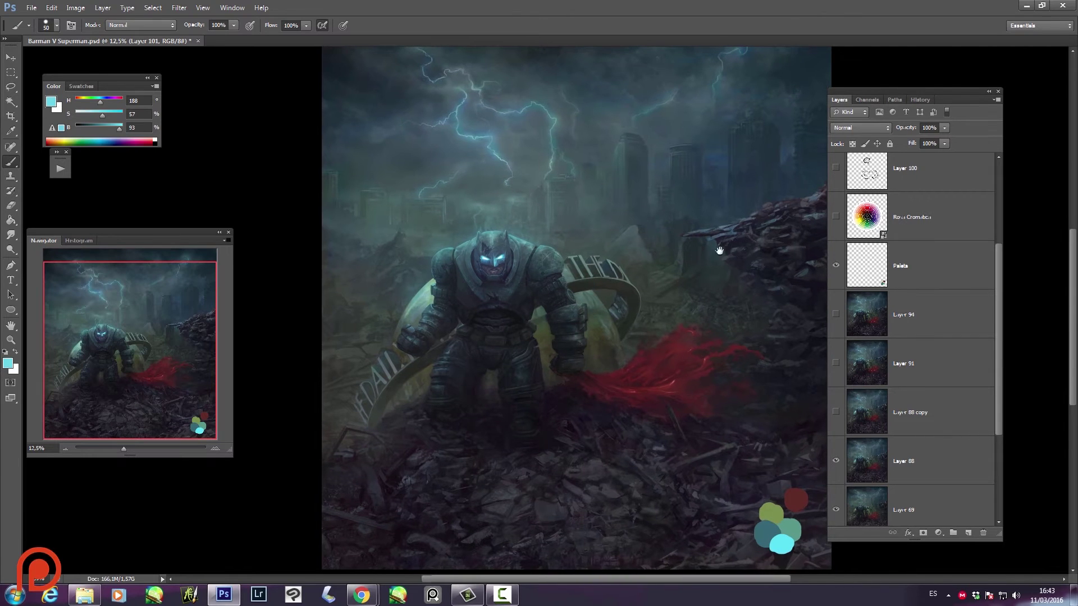
drag(719, 251, 645, 251)
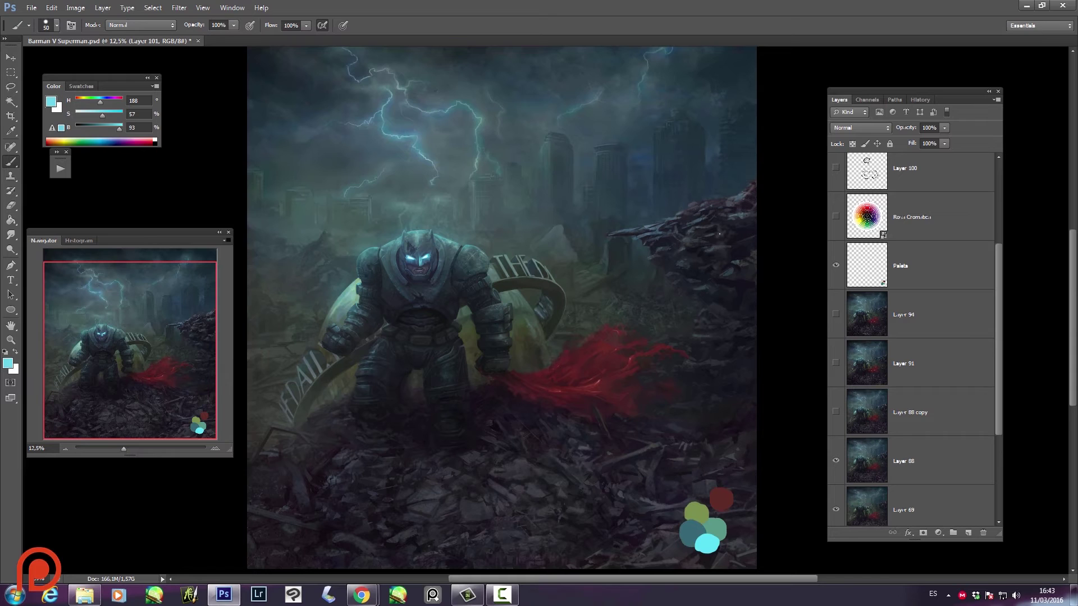
- Pick a brighter, more saturated green from the palette dot and paint an arrow in the sky and a mark on the E
alt+click(698, 514)
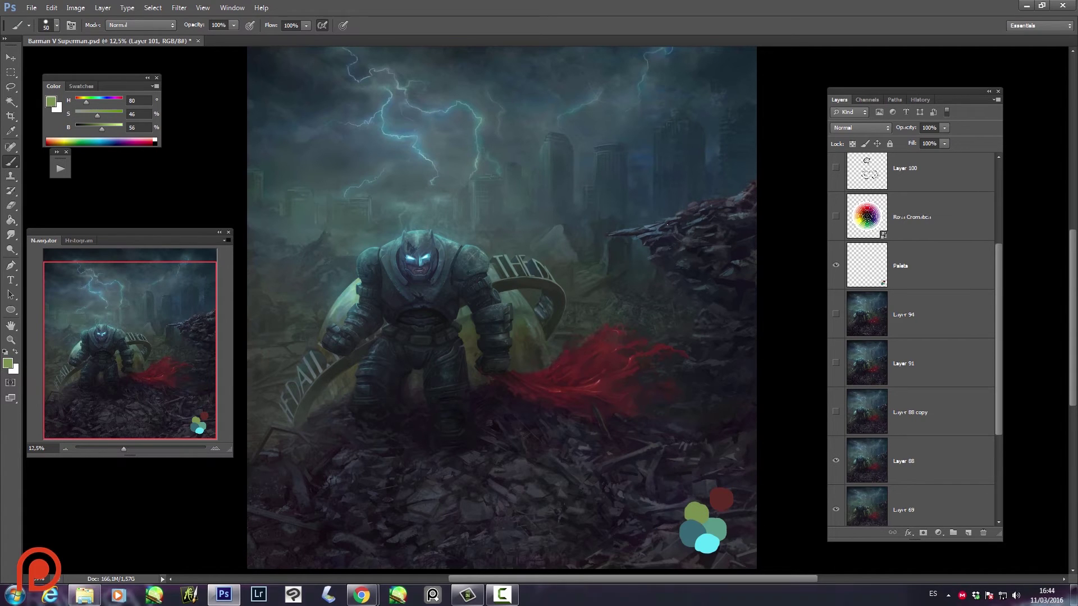
click(115, 112)
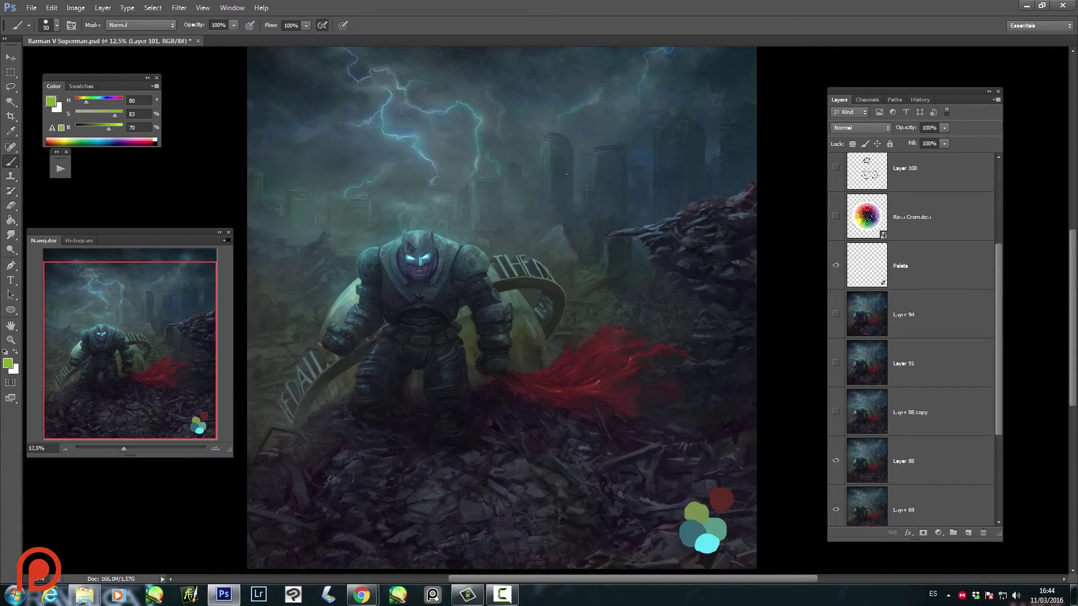
mouse_move(618, 235)
mouse_down()
mouse_move(694, 221)
mouse_move(604, 236)
mouse_move(633, 237)
mouse_up()
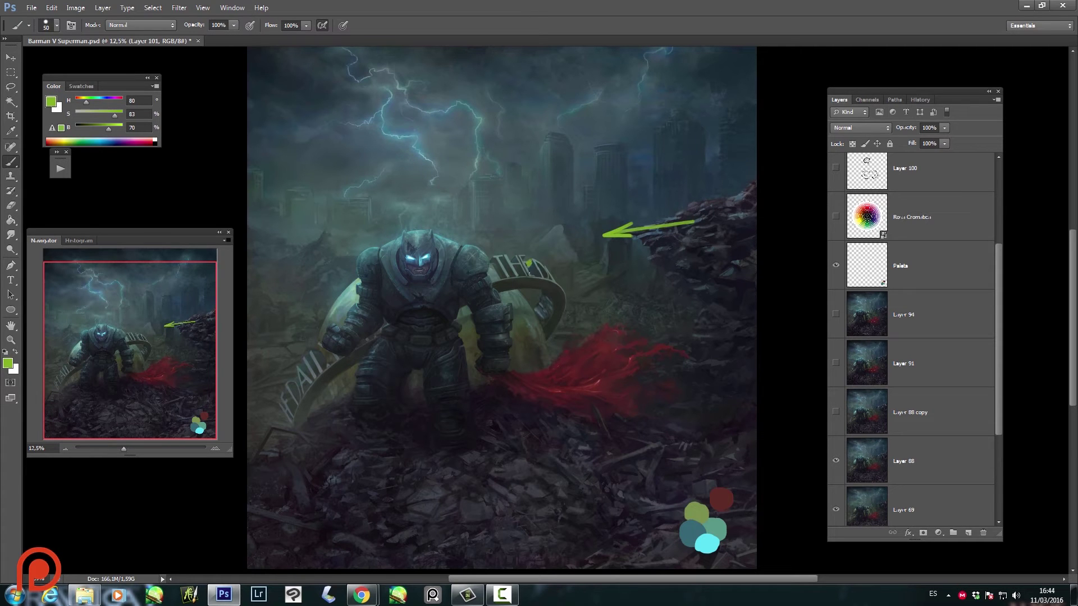
key(z)
mouse_move(529, 263)
mouse_down()
mouse_move(541, 252)
mouse_move(510, 278)
mouse_up()
key(b)
alt+click(522, 241)
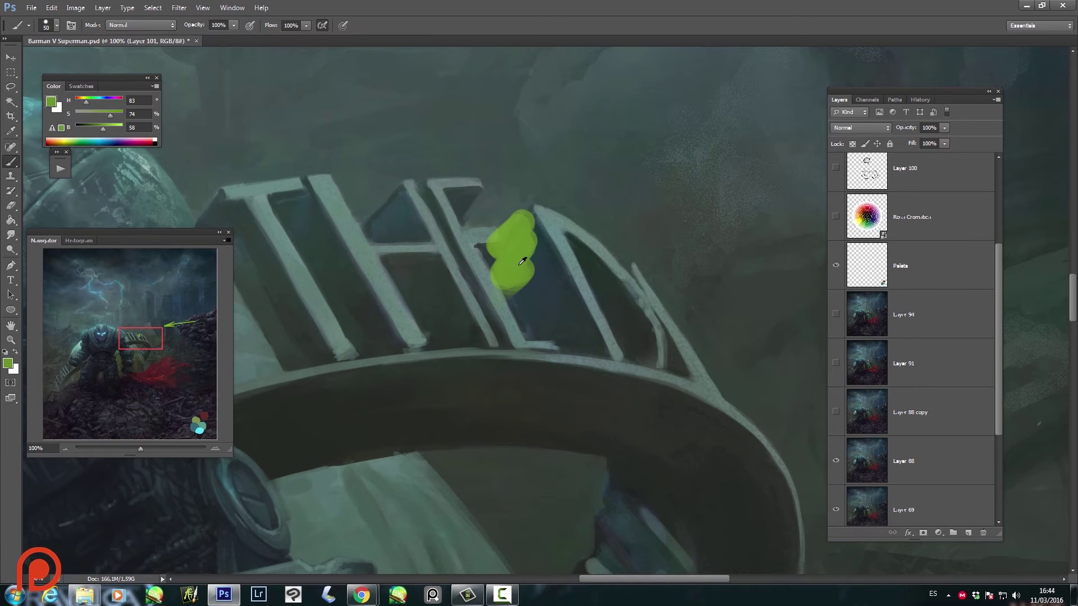
- Zoom out to view the whole figure, then zoom back in on Batman's head
key(z)
alt+click(528, 247)
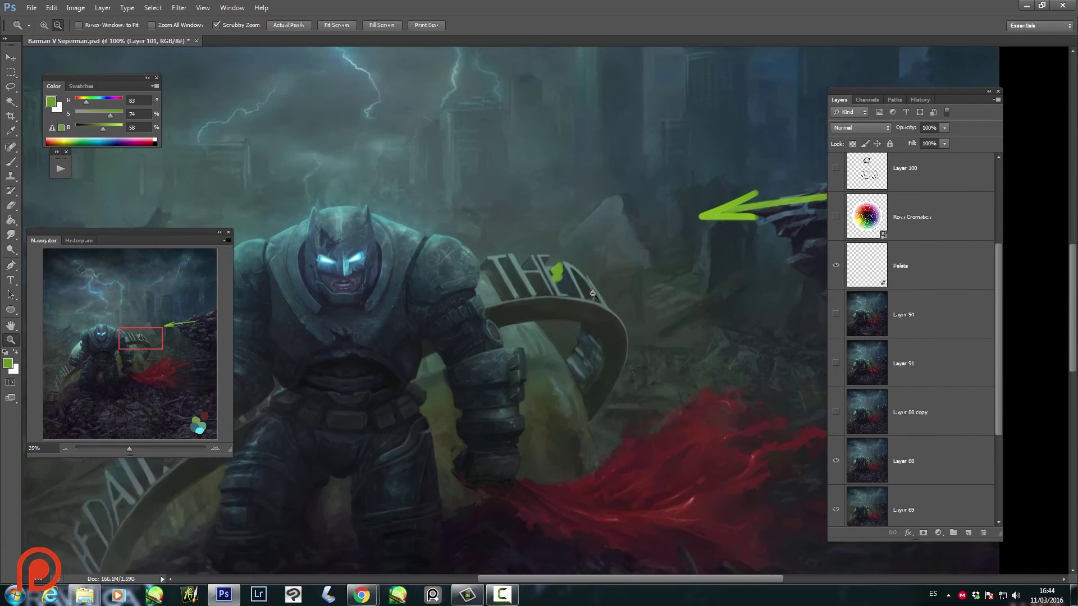
mouse_move(674, 328)
mouse_down()
mouse_move(593, 251)
mouse_move(634, 205)
mouse_move(710, 324)
mouse_up()
key(b)
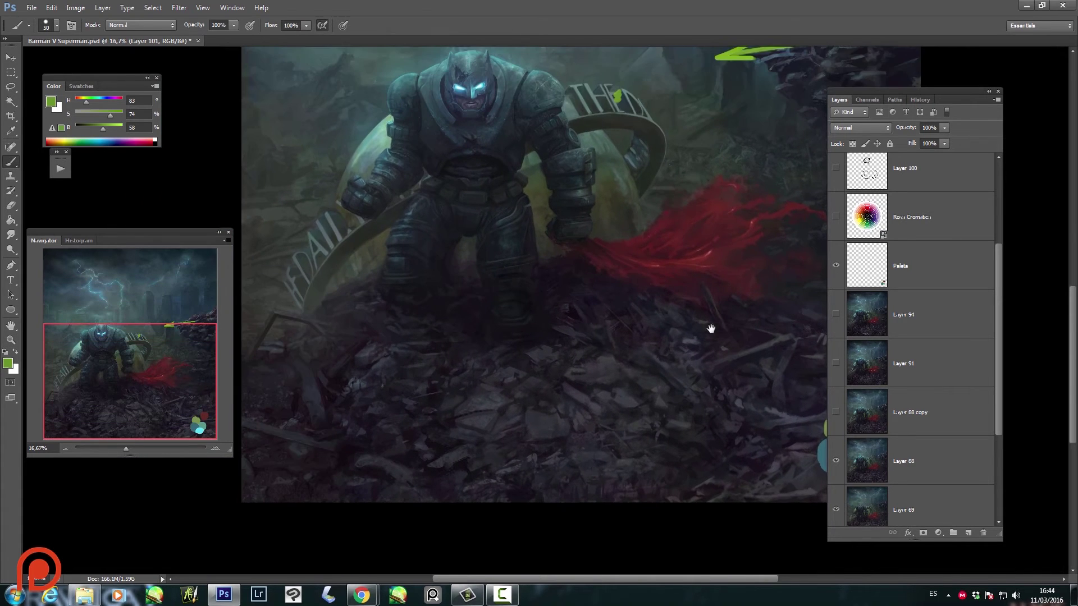
key(z)
alt+click(656, 300)
click(495, 300)
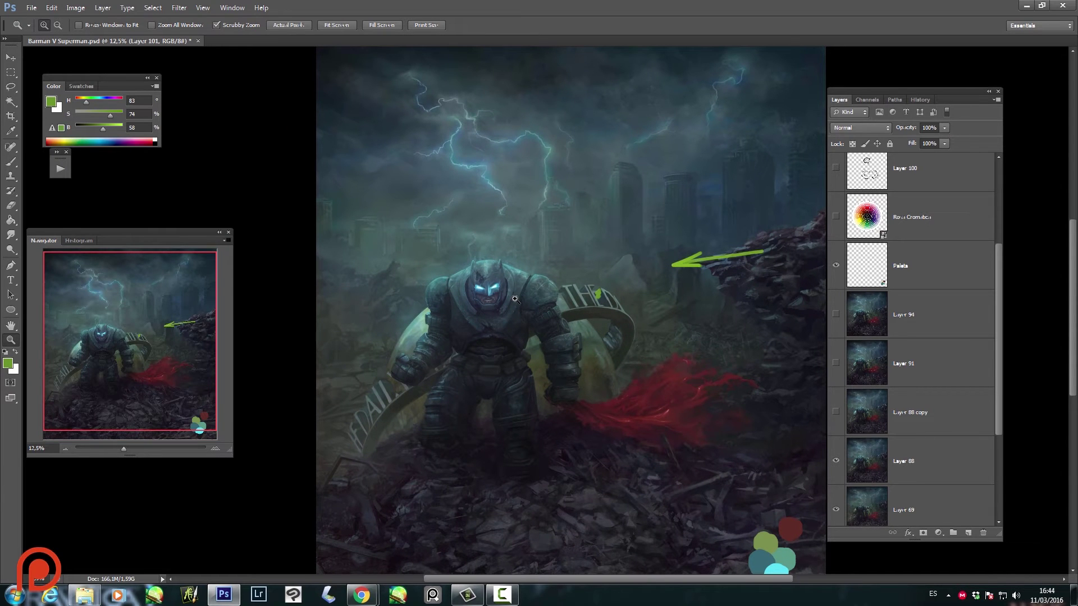
click(514, 298)
click(514, 294)
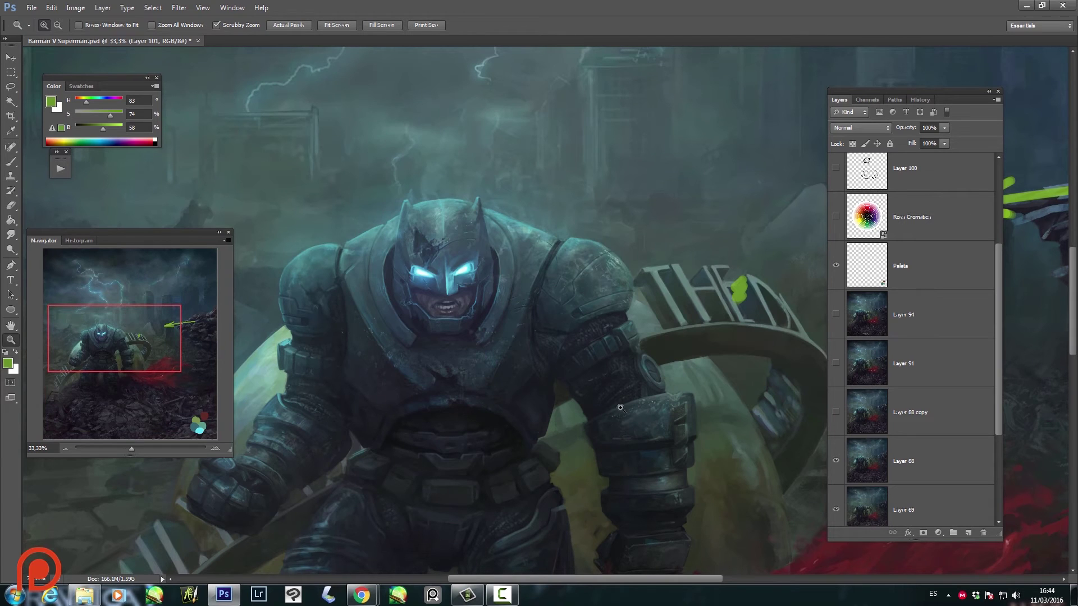
- Toggle Layer 88 on and off to compare Batman's face, leaving it hidden
click(837, 460)
click(837, 461)
click(515, 393)
click(472, 360)
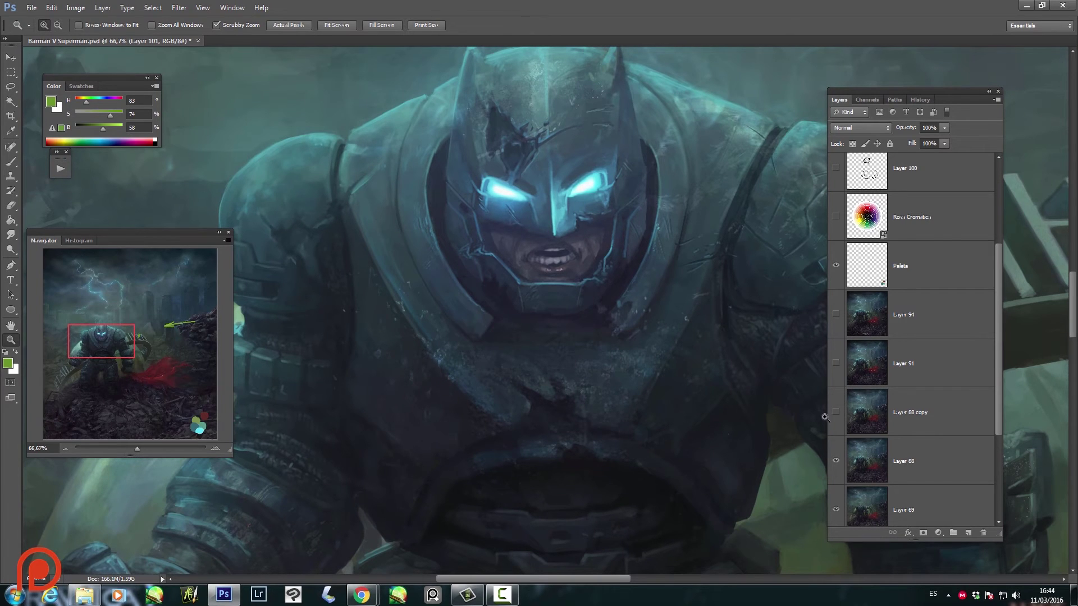
click(836, 461)
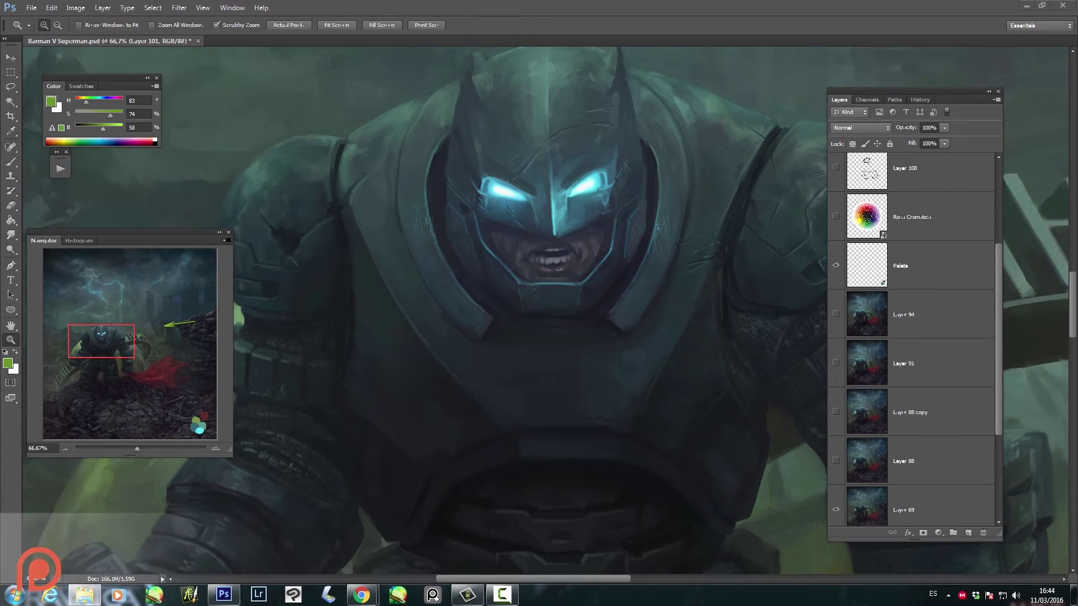
- Open the Texturas folder and preview MarbleGranite0013_2_M in Windows Photo Viewer
click(84, 595)
drag(483, 273, 416, 113)
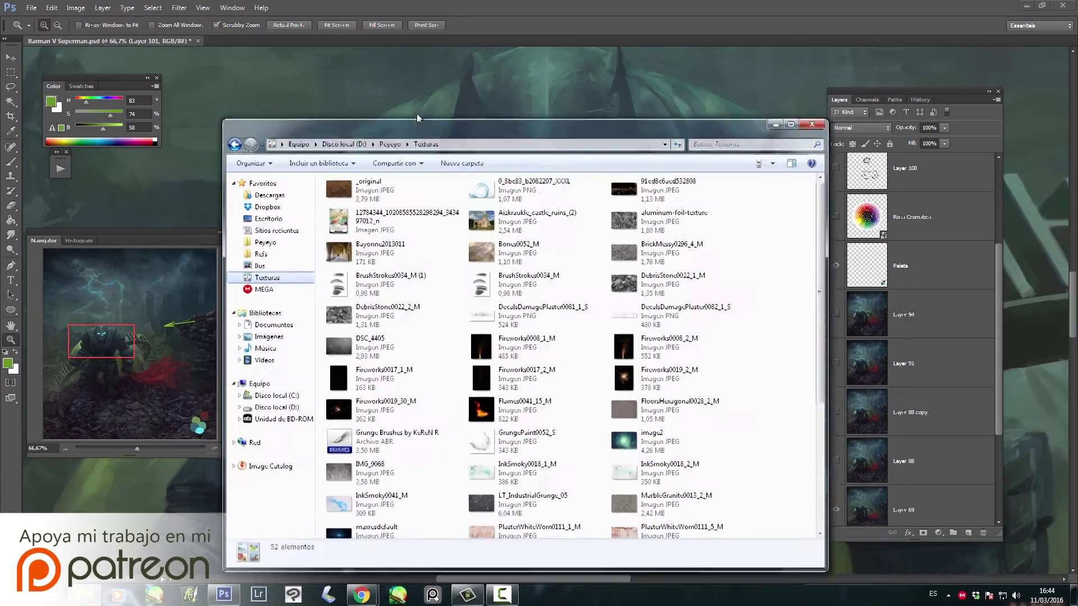
drag(825, 268, 823, 401)
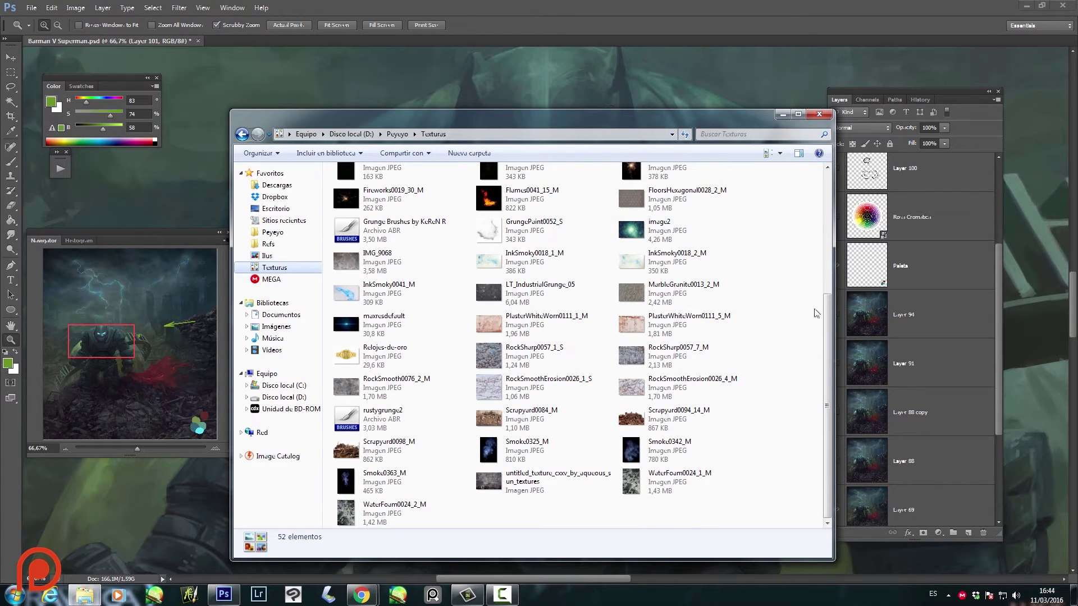
double_click(706, 301)
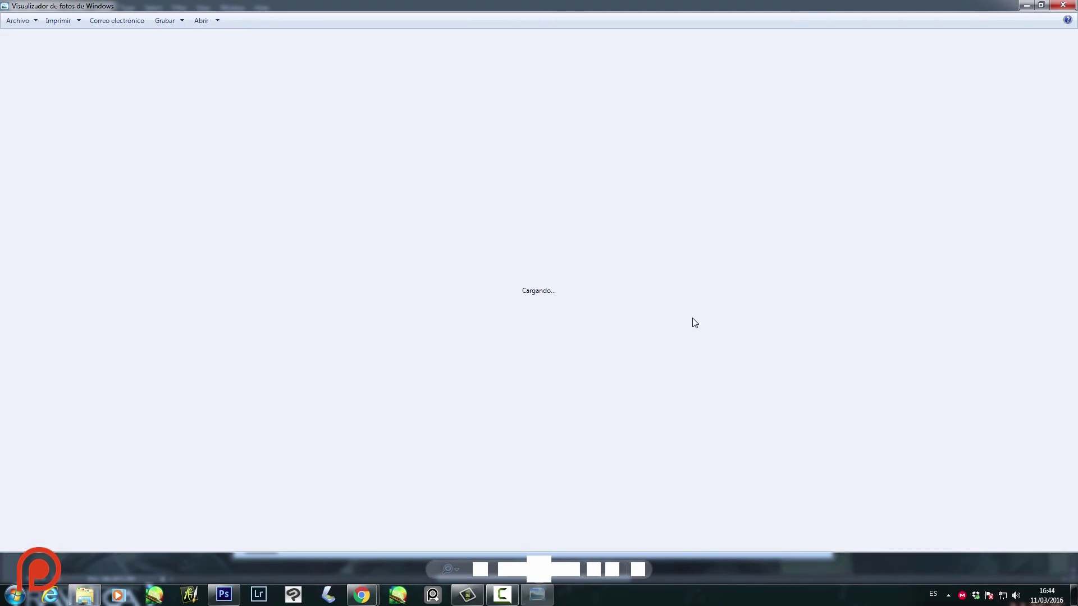
- Step through the grunge, ink-smoke and concrete textures to IMG_9068, then close the viewer
key(Left)
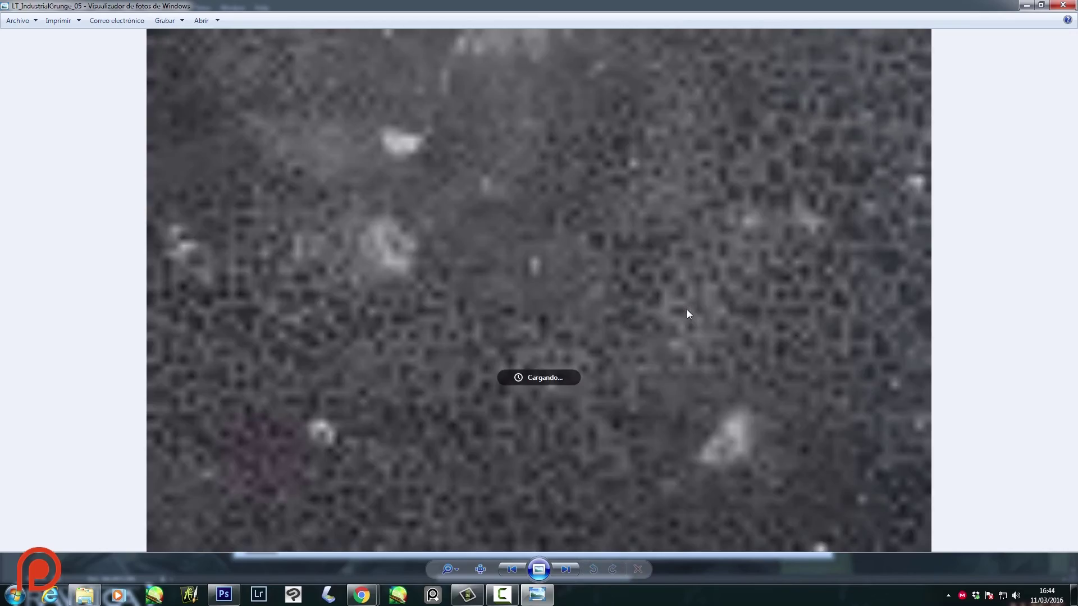
key(Left)
key(Left)
key(Left)
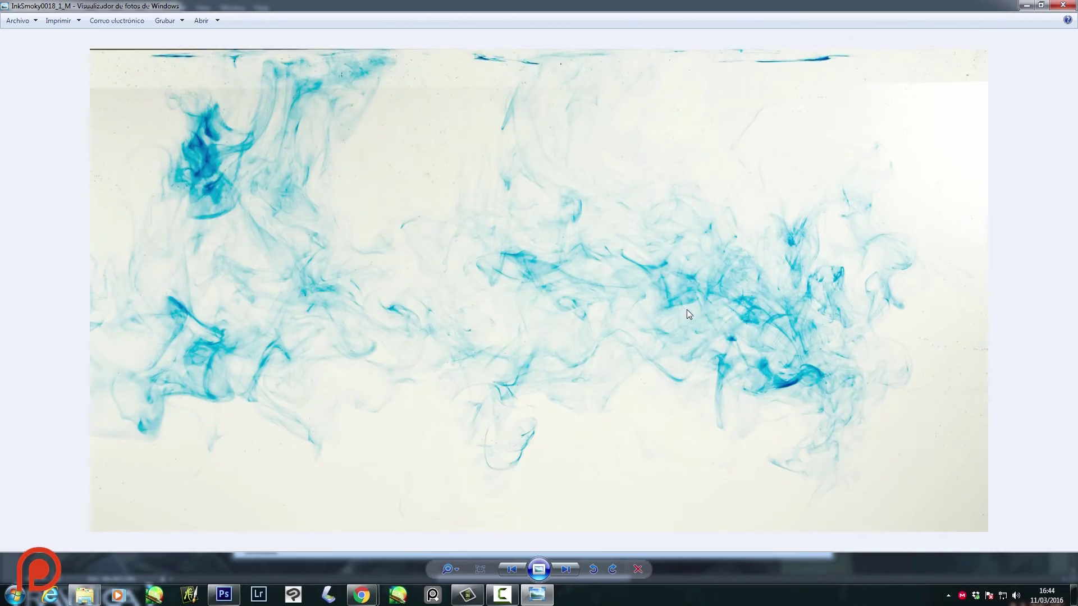
key(Left)
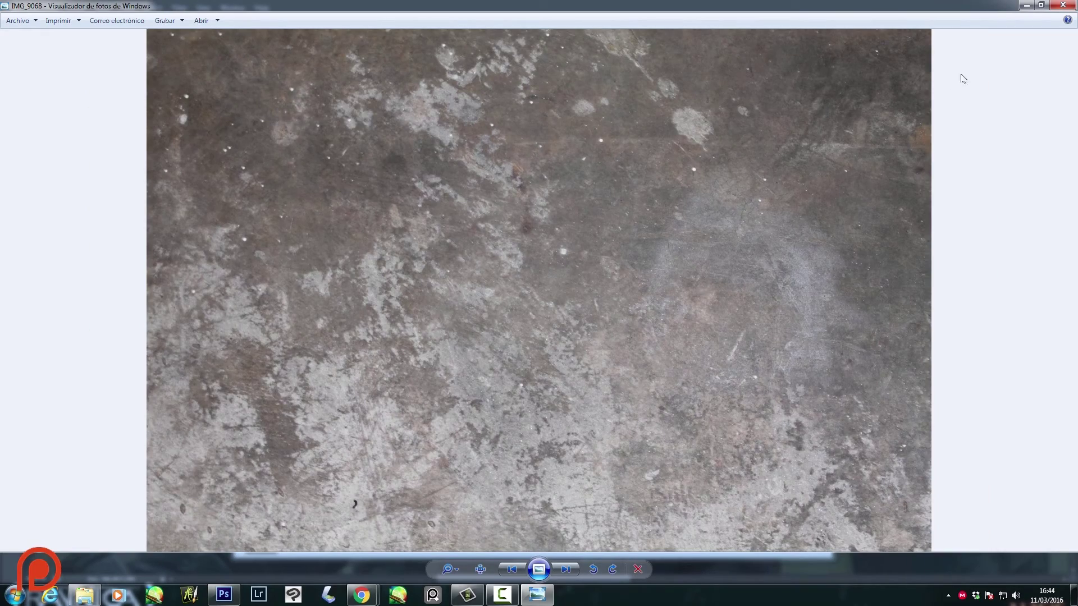
click(1060, 5)
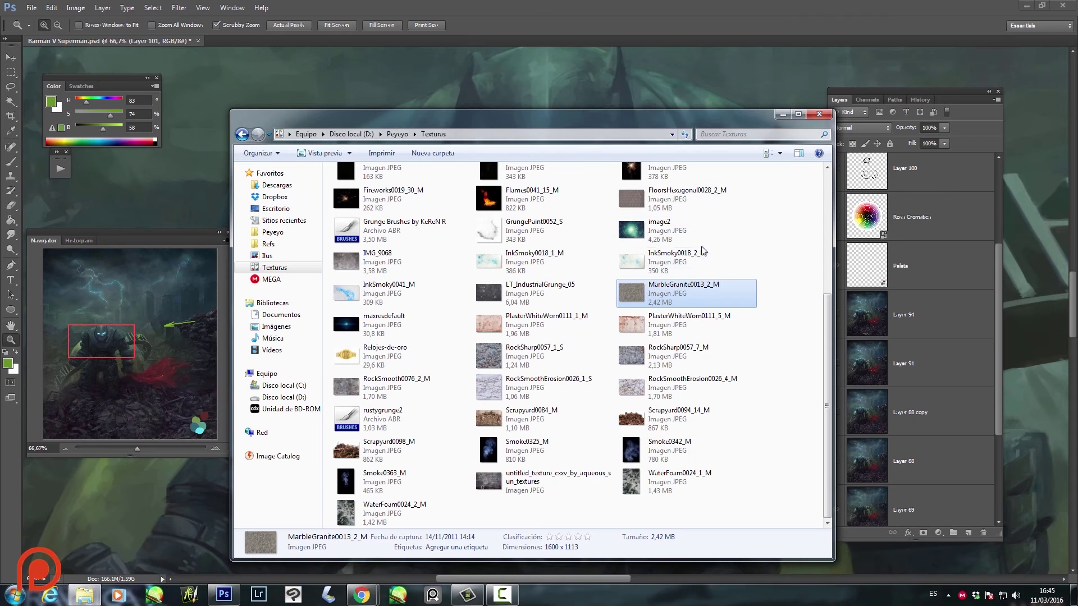
- Place the IMG_9068 concrete texture onto the Batman canvas as a new layer
drag(359, 261, 600, 94)
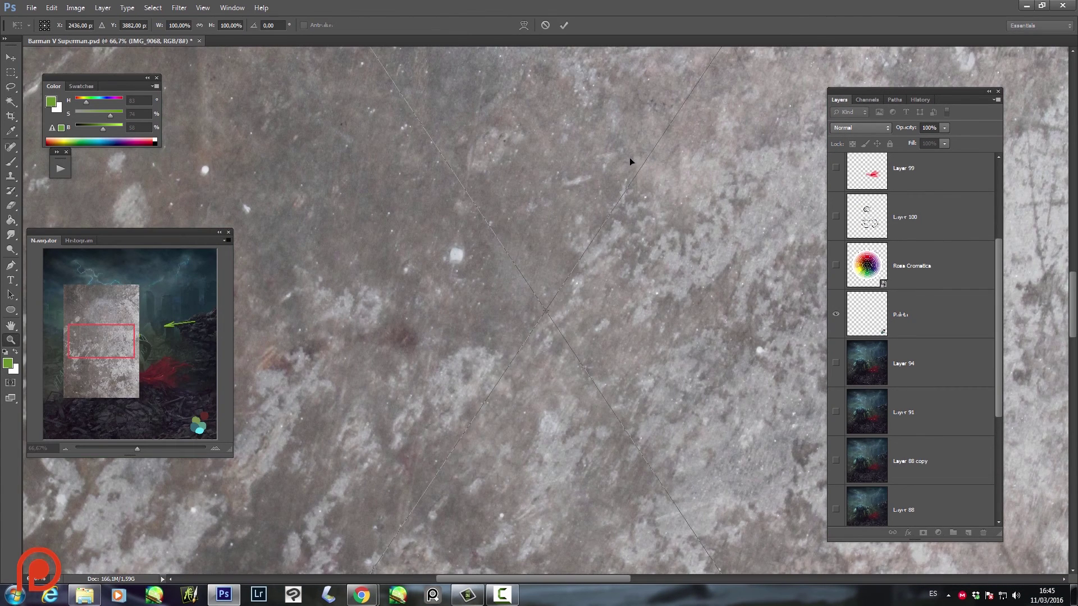
key(Return)
scroll(614, 223, down, 4)
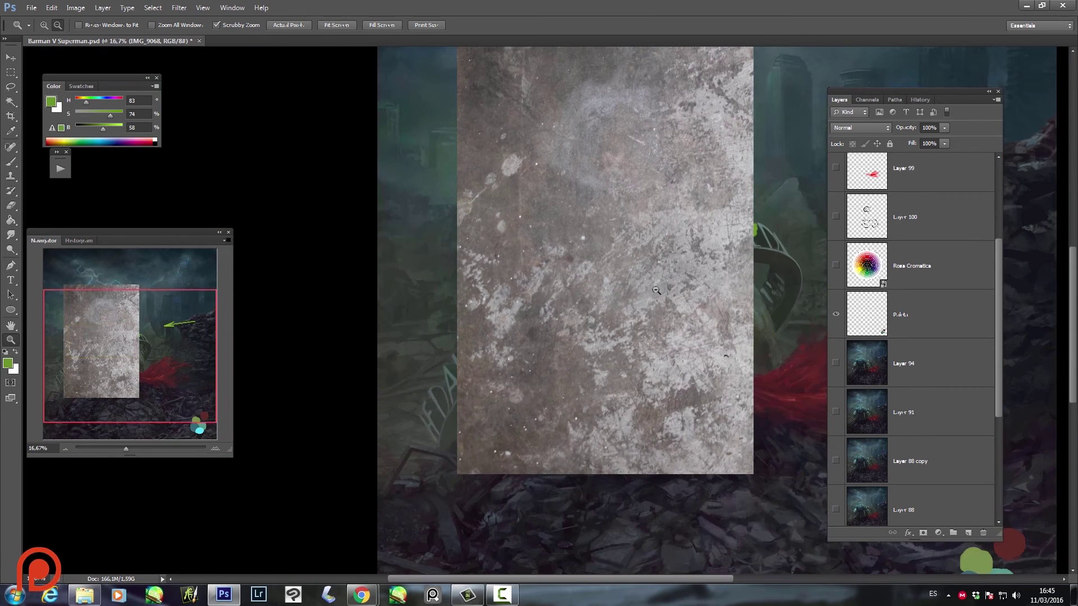
drag(629, 265, 617, 284)
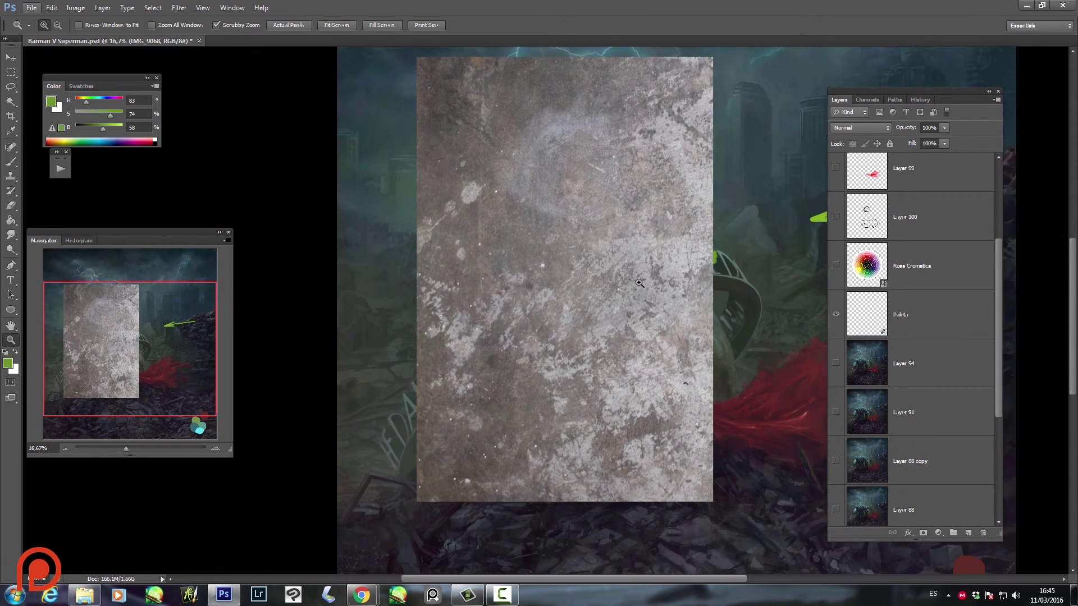
drag(996, 319, 995, 200)
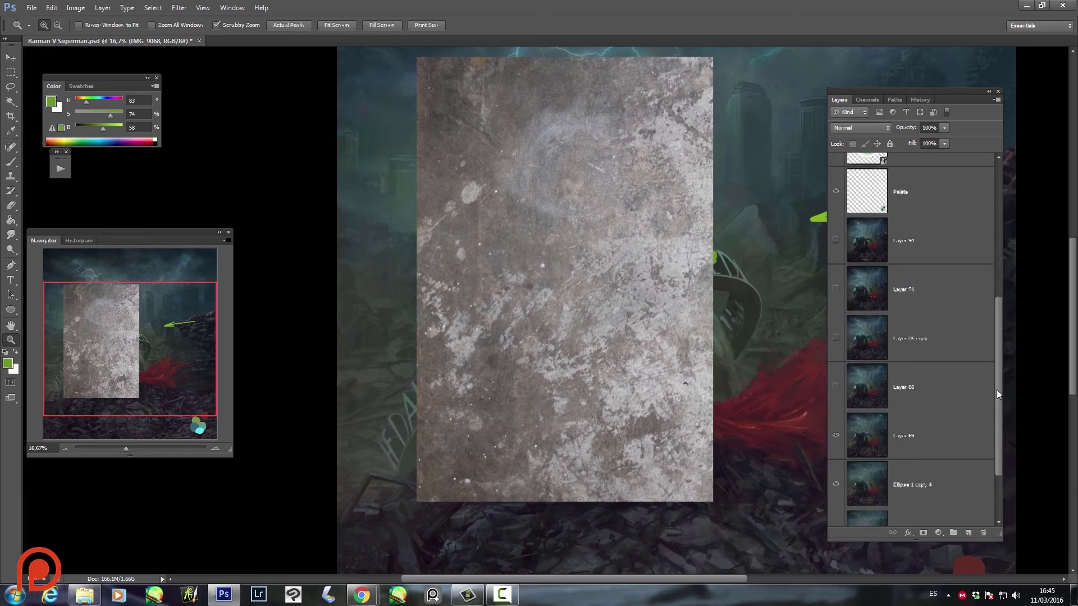
- Try Darken, Darker Color and Color Dodge blending on the texture, inspecting Batman's head
click(840, 128)
click(854, 166)
key(shift+plus)
key(shift+plus)
key(shift+plus)
key(shift+plus)
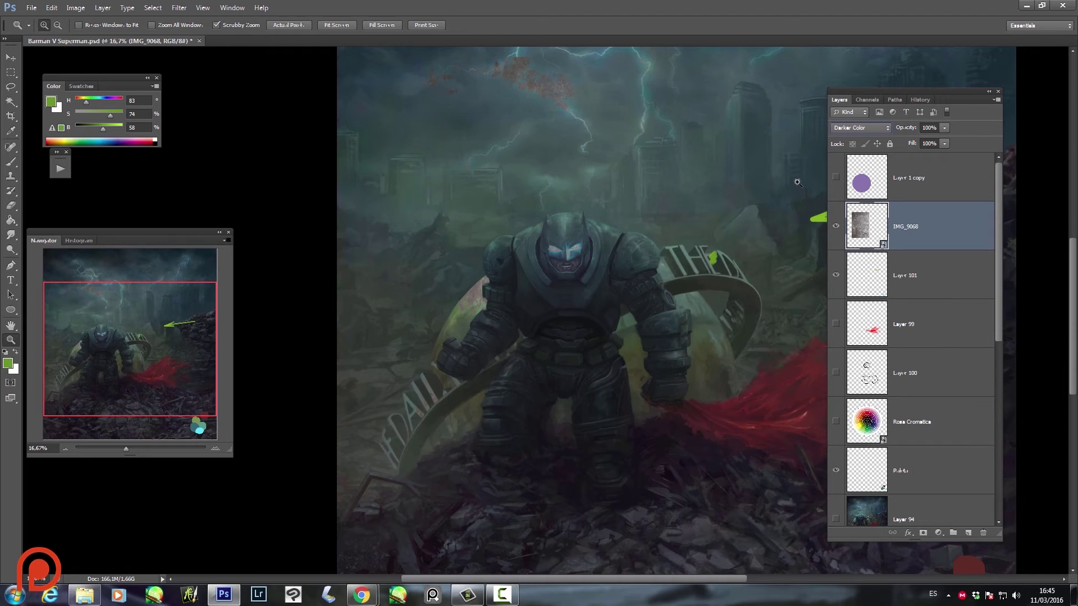
key(shift+plus)
key(shift+plus)
key(shift+plus)
key(shift+plus)
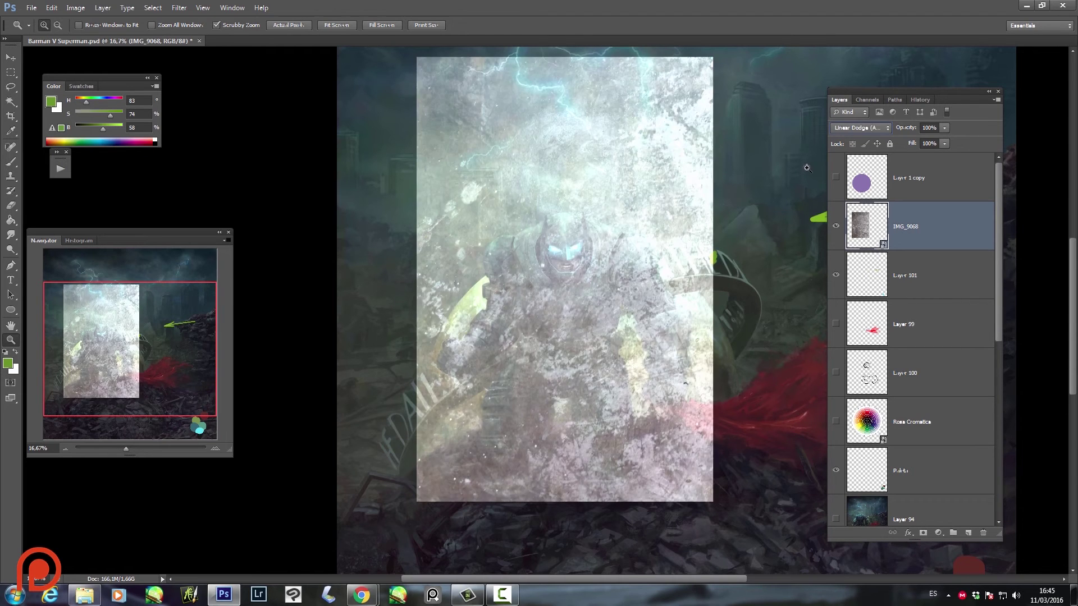
key(shift+minus)
click(622, 251)
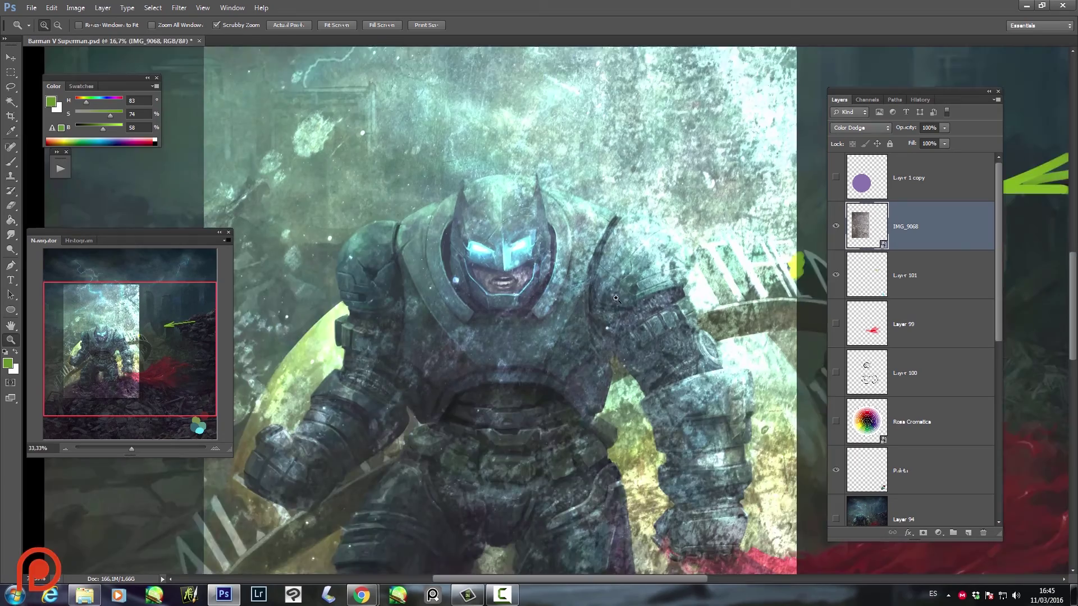
alt+click(608, 274)
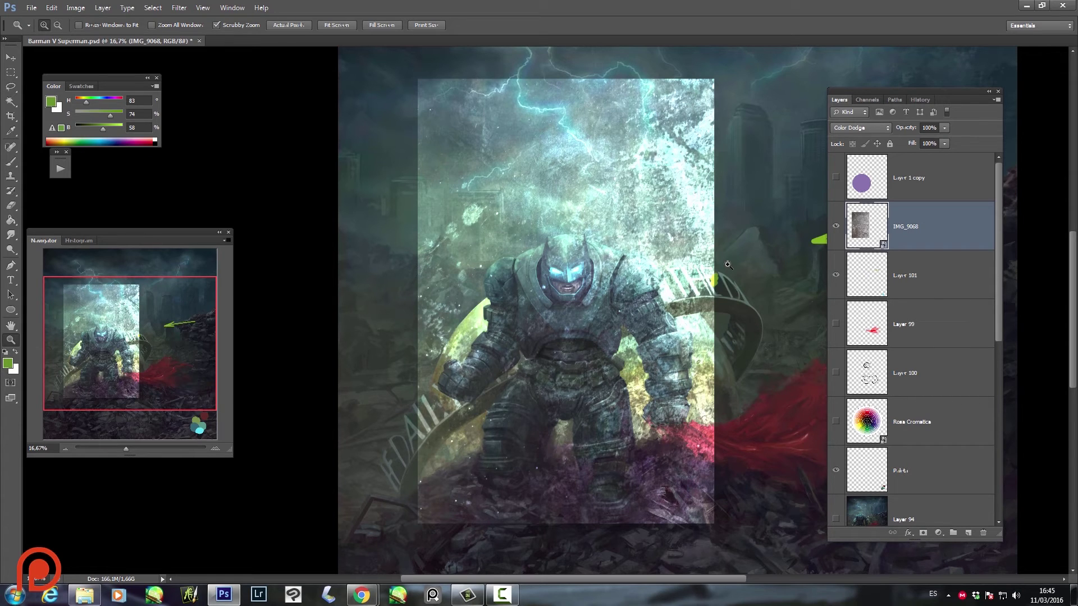
- Toggle the texture layer to compare, then set its blending back to Normal
click(836, 227)
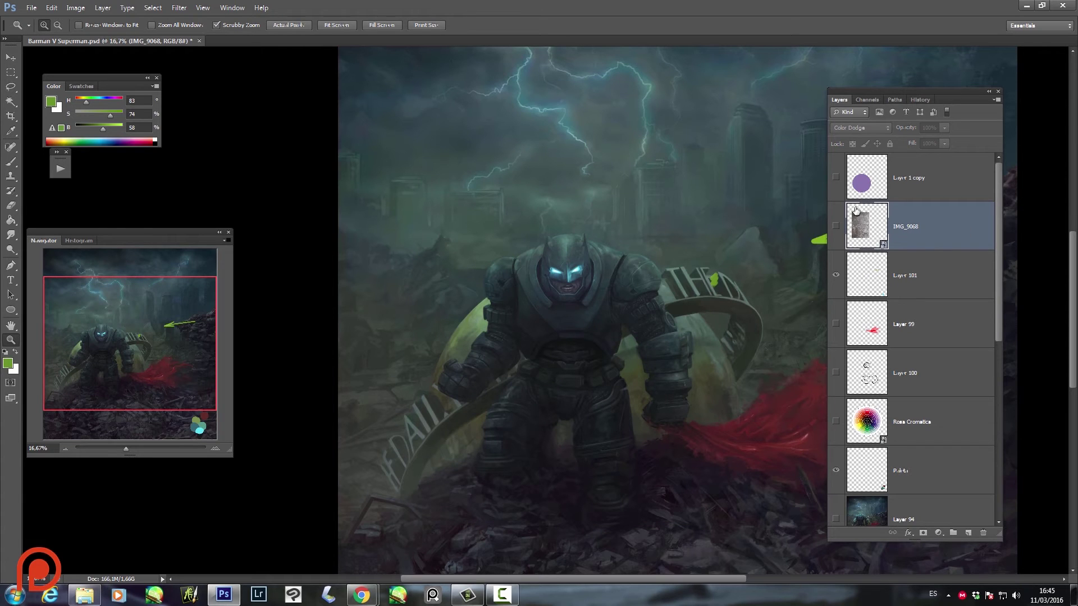
click(836, 227)
click(837, 227)
click(836, 227)
click(864, 128)
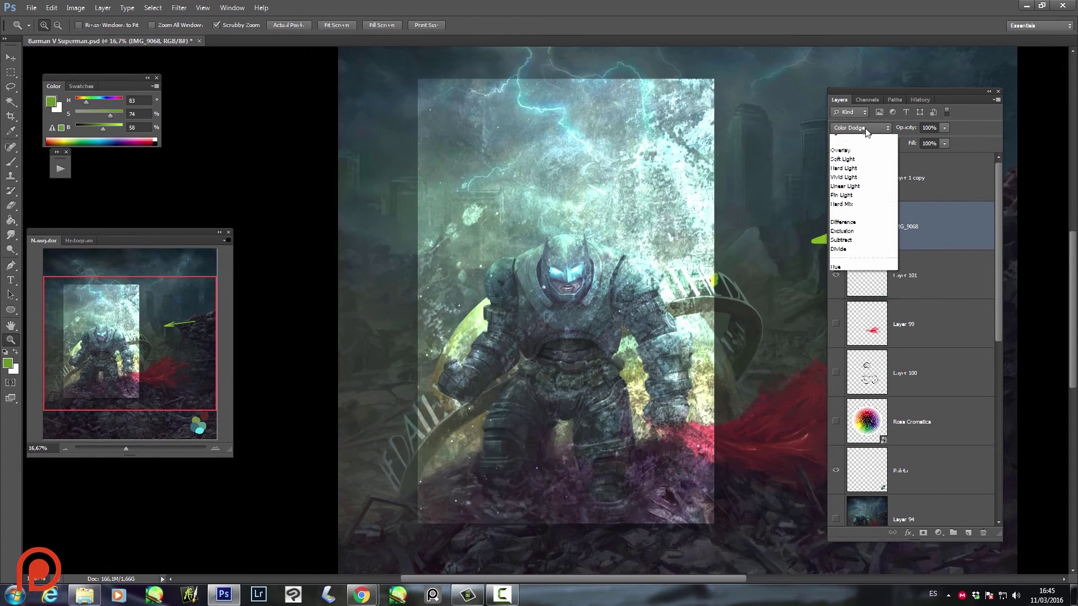
click(859, 133)
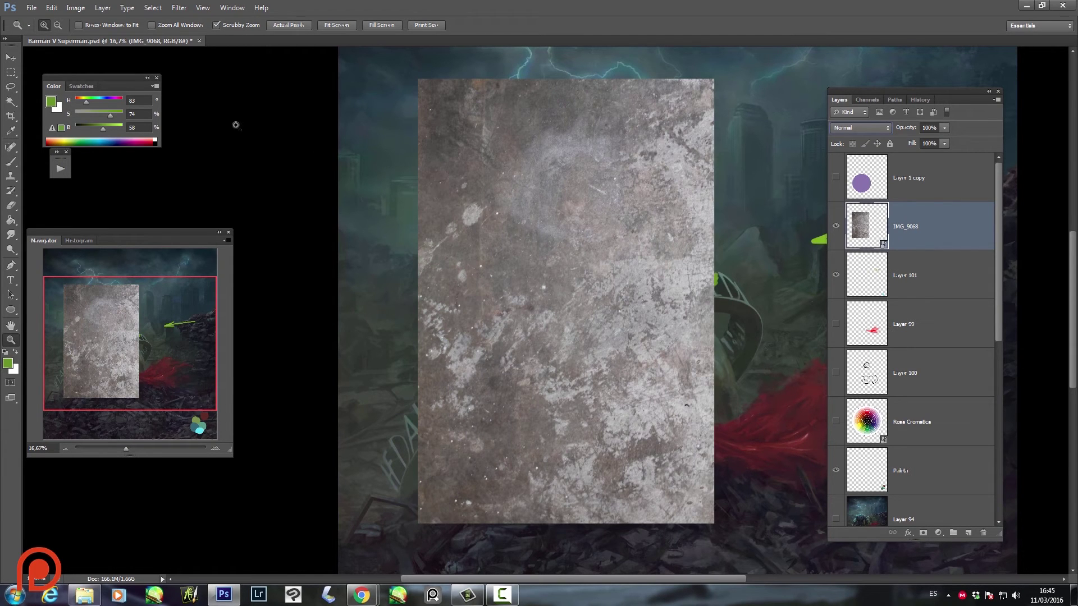
click(154, 8)
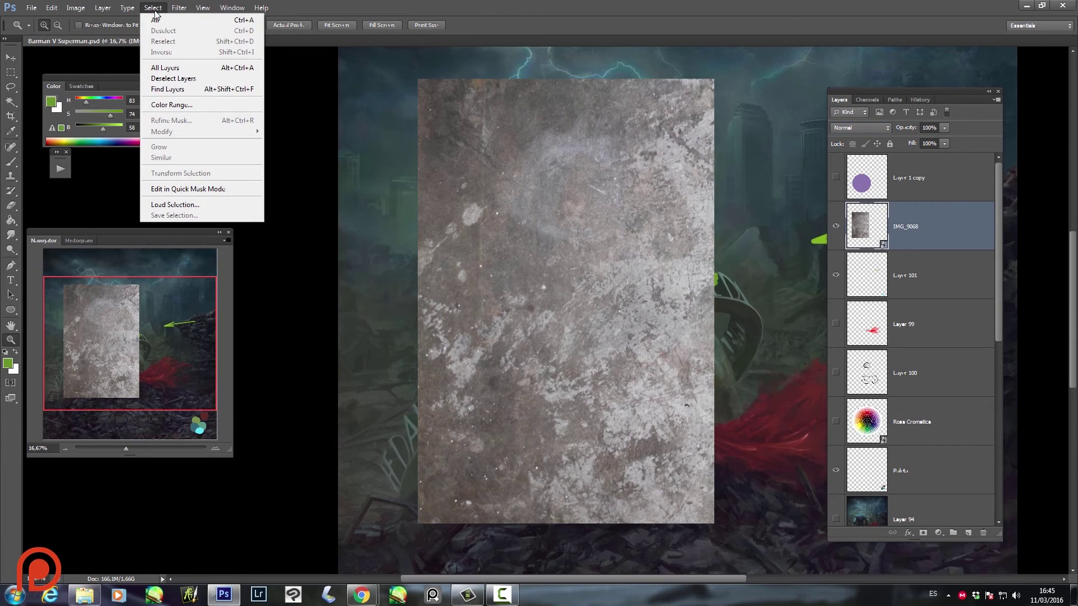
- Select the texture's light speckles with Color Range, adjusting Fuzziness and resampling
click(187, 106)
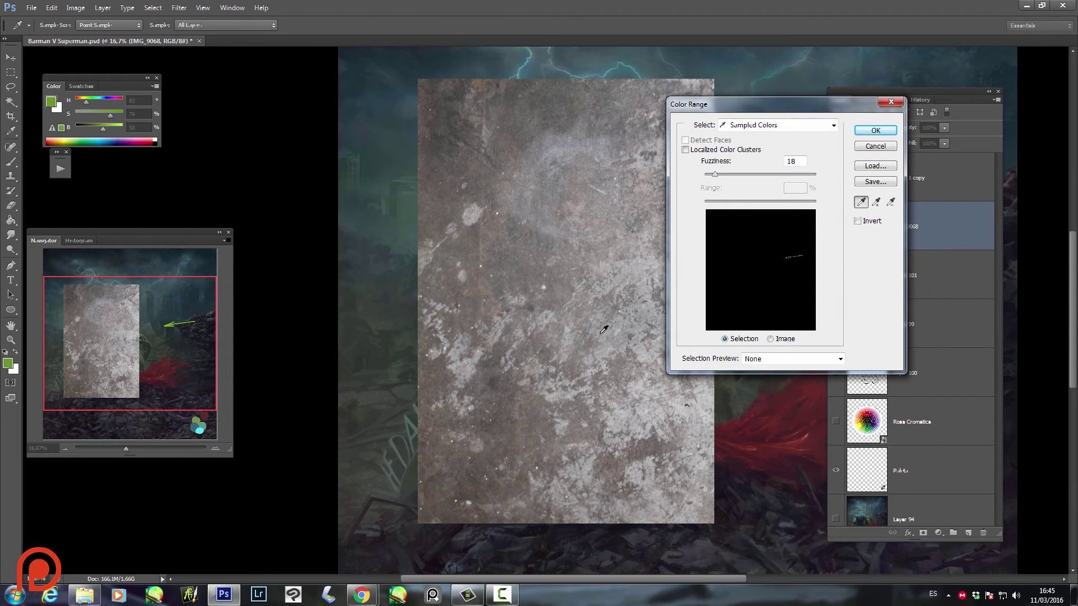
drag(572, 326, 588, 321)
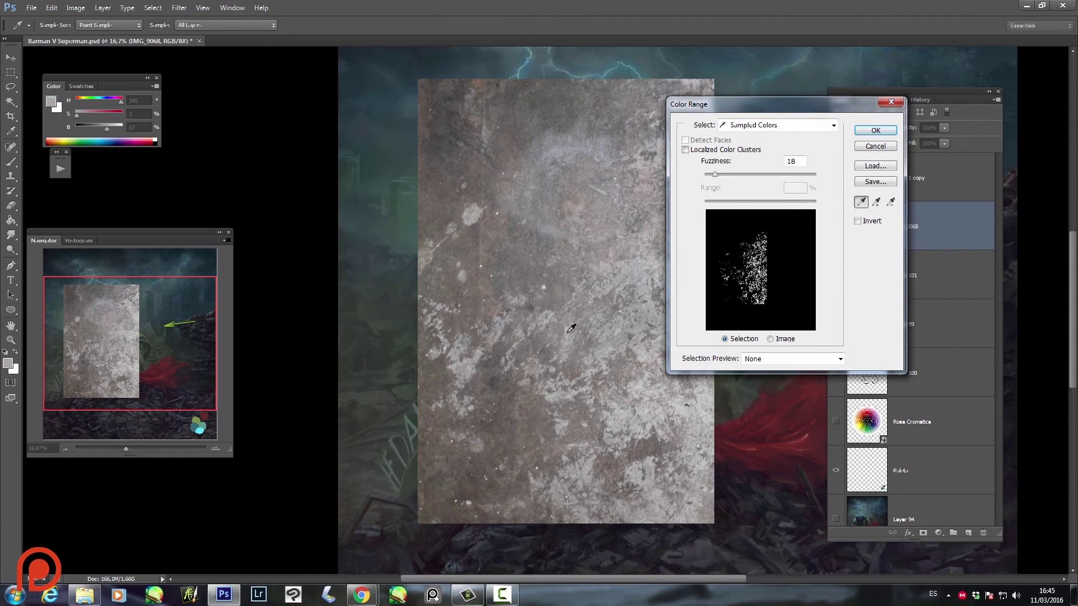
mouse_move(720, 175)
mouse_down()
mouse_move(764, 174)
mouse_move(717, 175)
mouse_up()
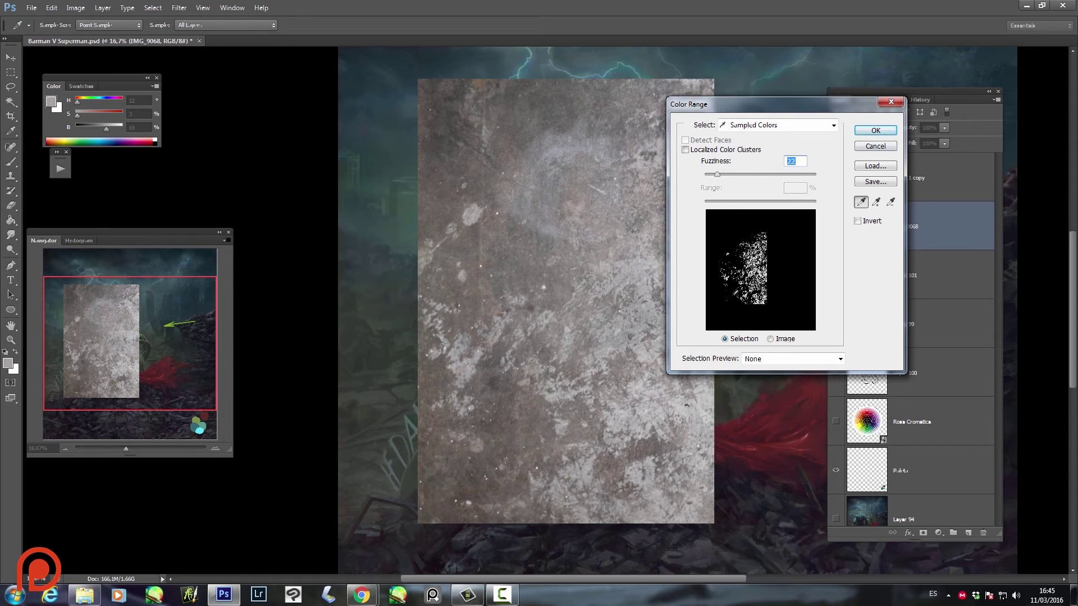
drag(717, 174, 715, 174)
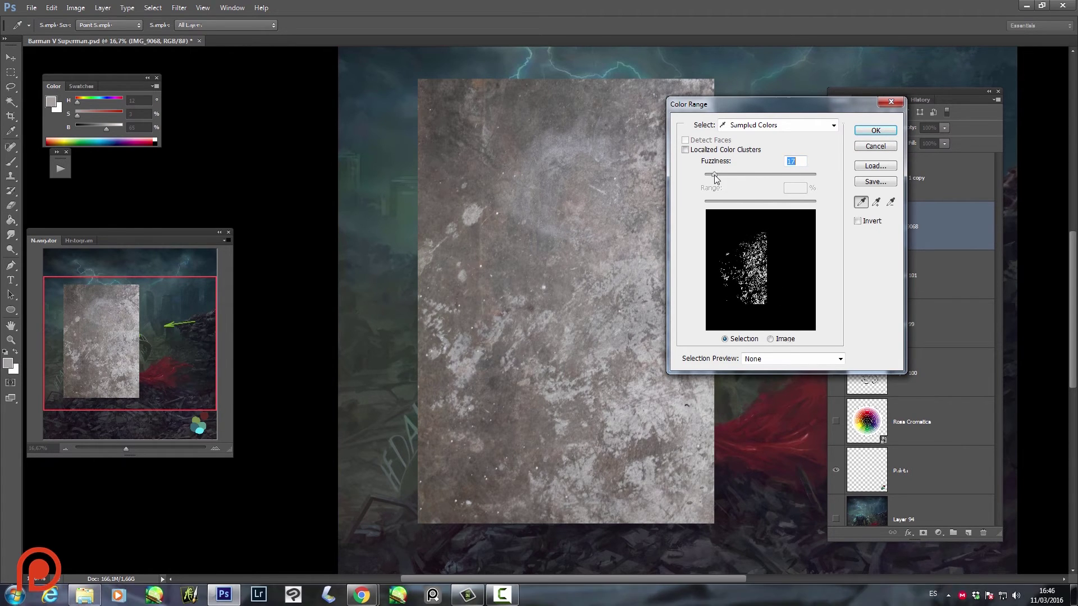
click(571, 193)
drag(573, 193, 581, 193)
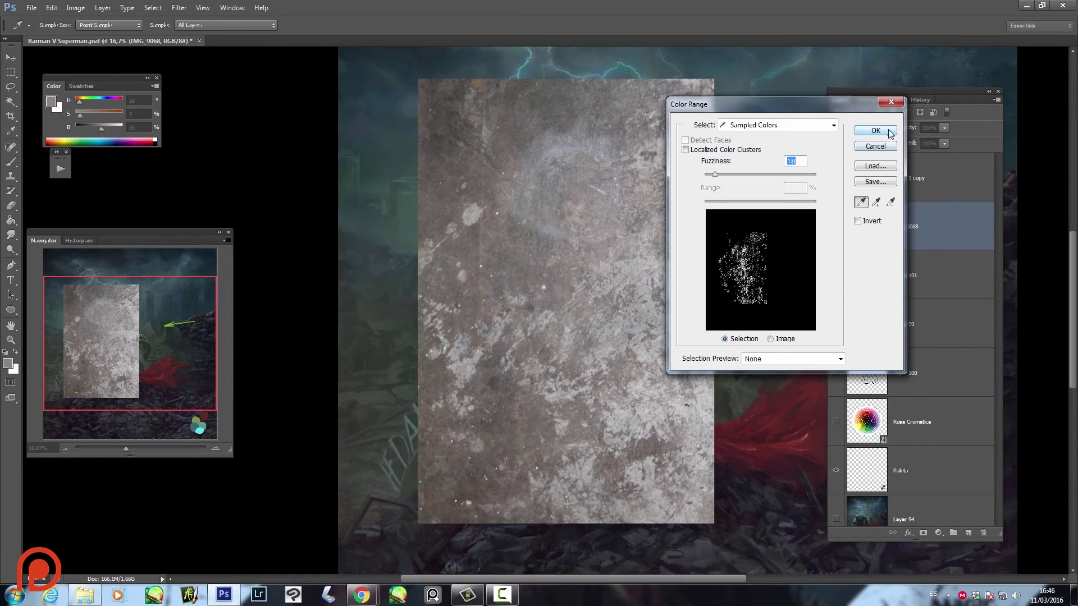
click(875, 130)
- Hide IMG_9068 and fill the selection with grey on a new Layer 102
click(836, 226)
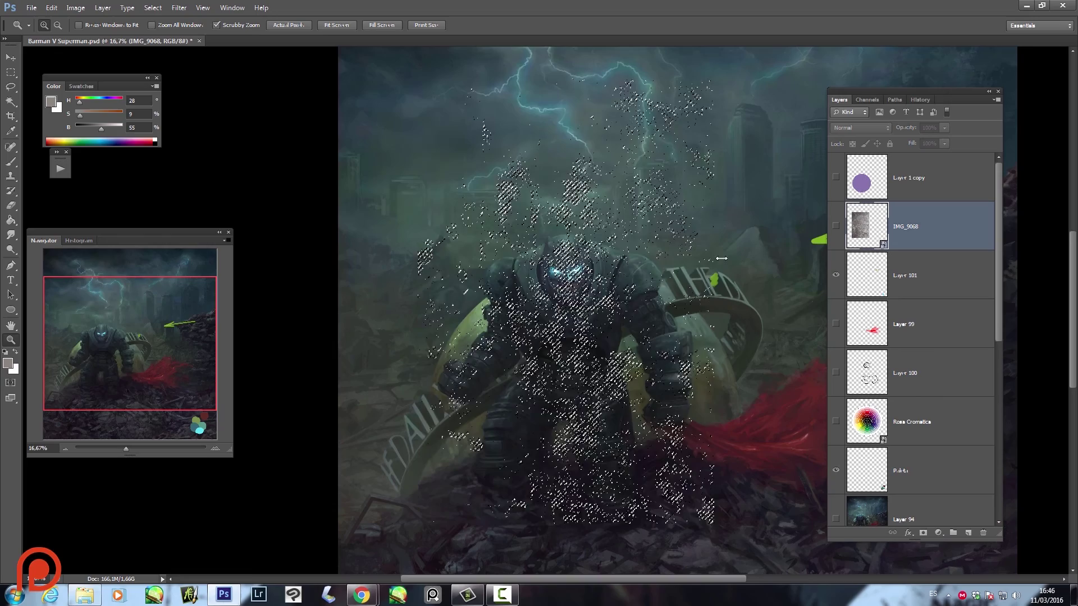
key(ctrl+shift+n)
key(Return)
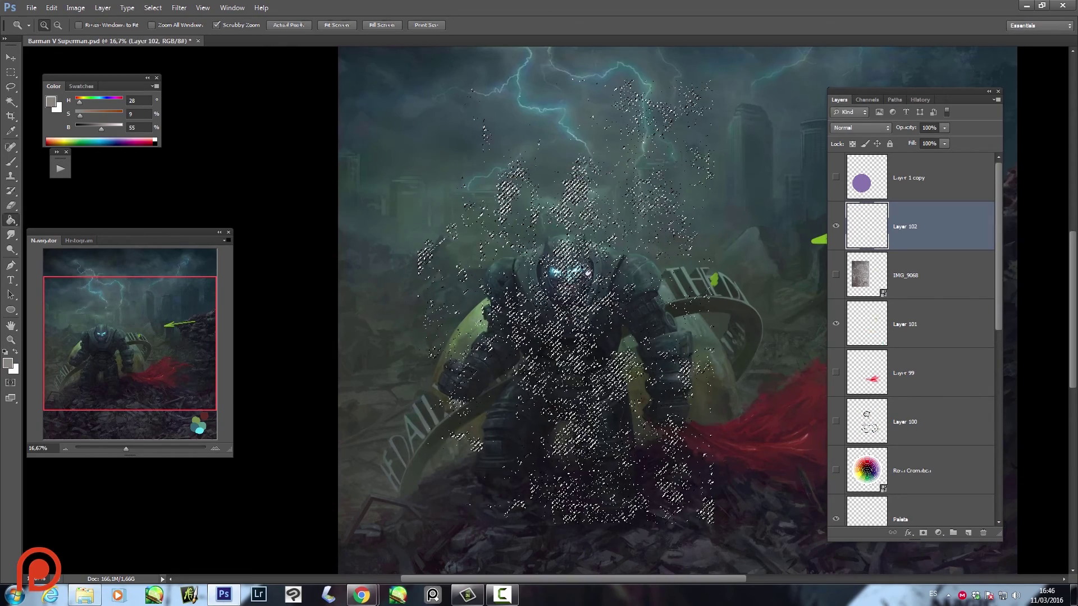
key(g)
click(562, 311)
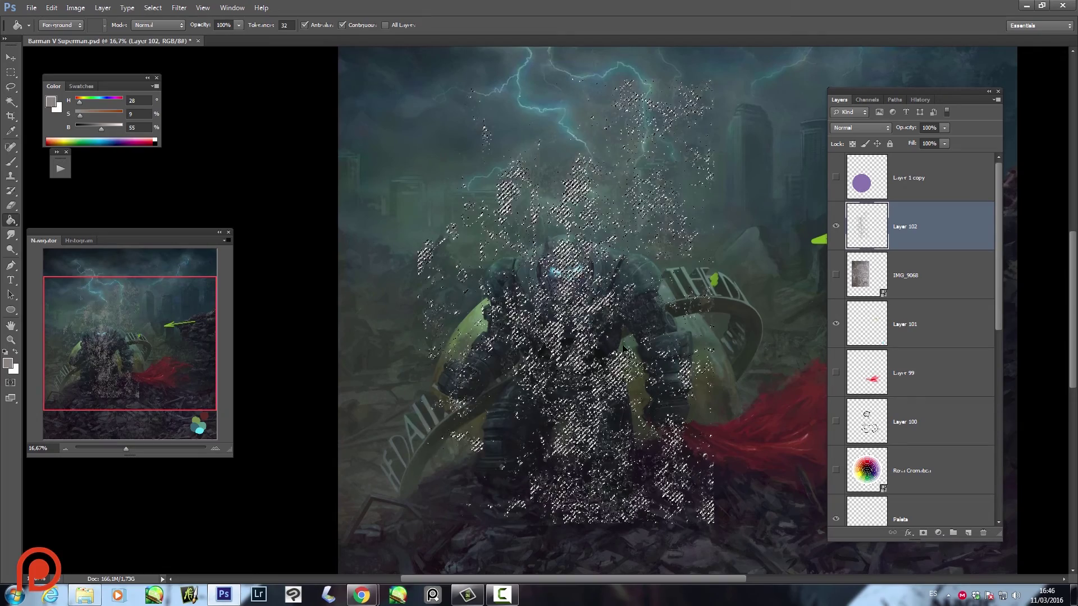
key(z)
click(573, 289)
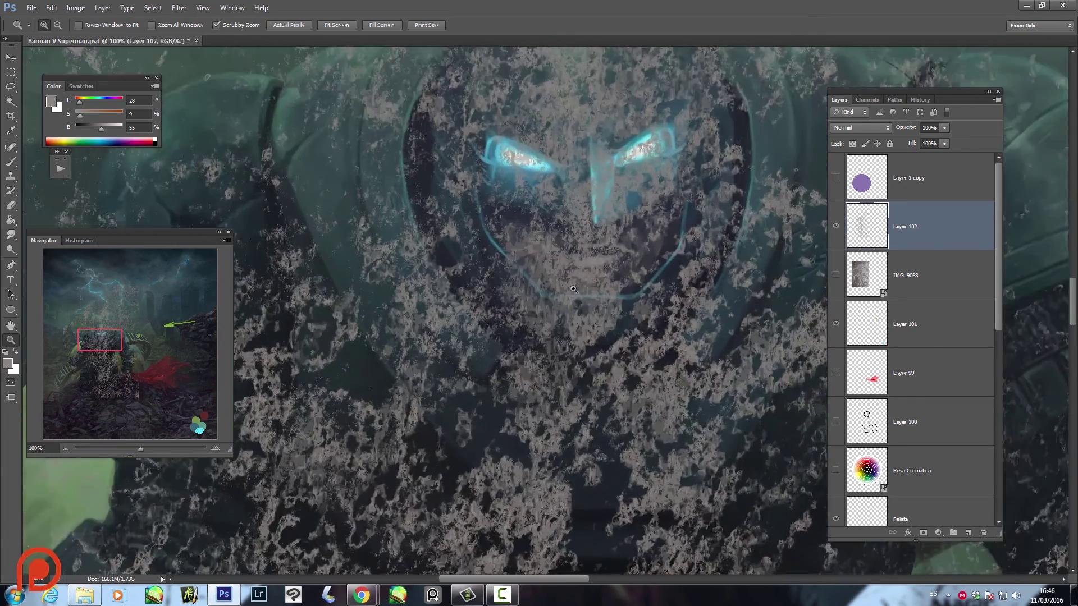
- Inspect the speckles at 200%, then scale Layer 102 down over Batman's head and chest
click(573, 289)
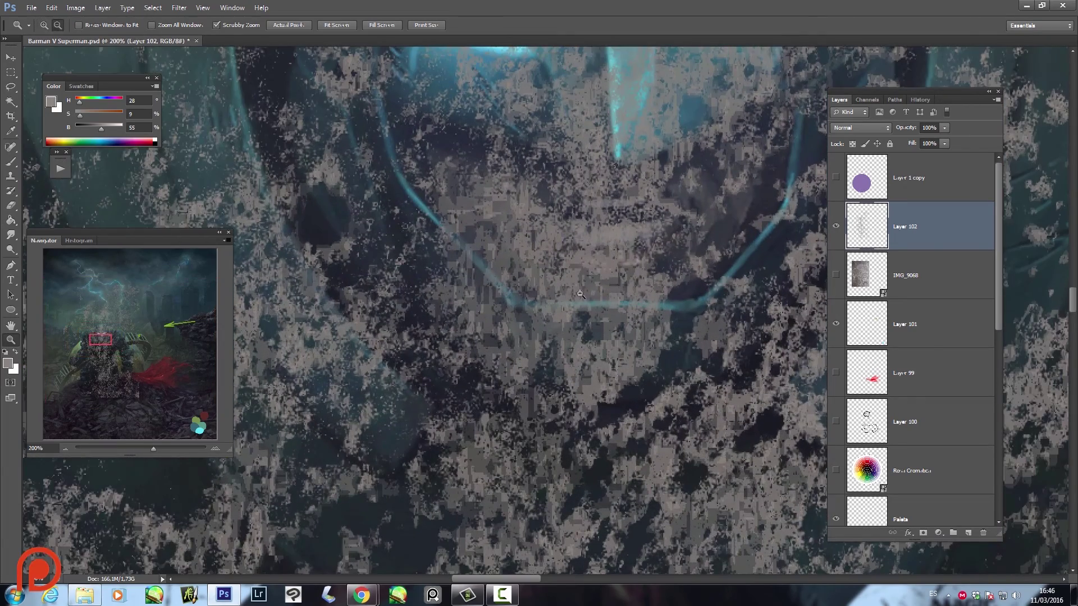
alt+click(574, 289)
click(429, 324)
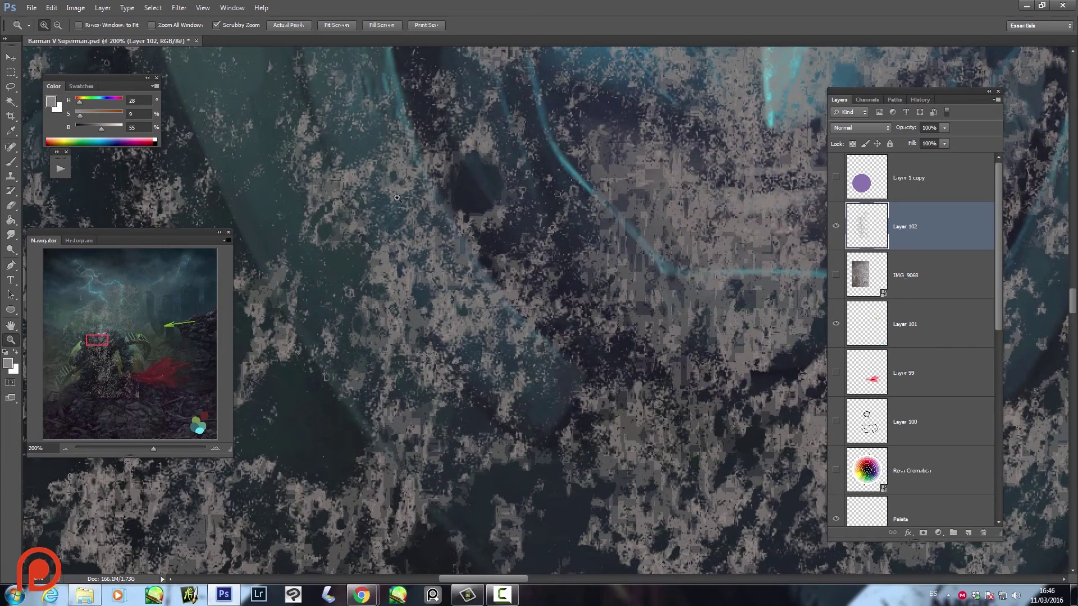
alt+click(577, 262)
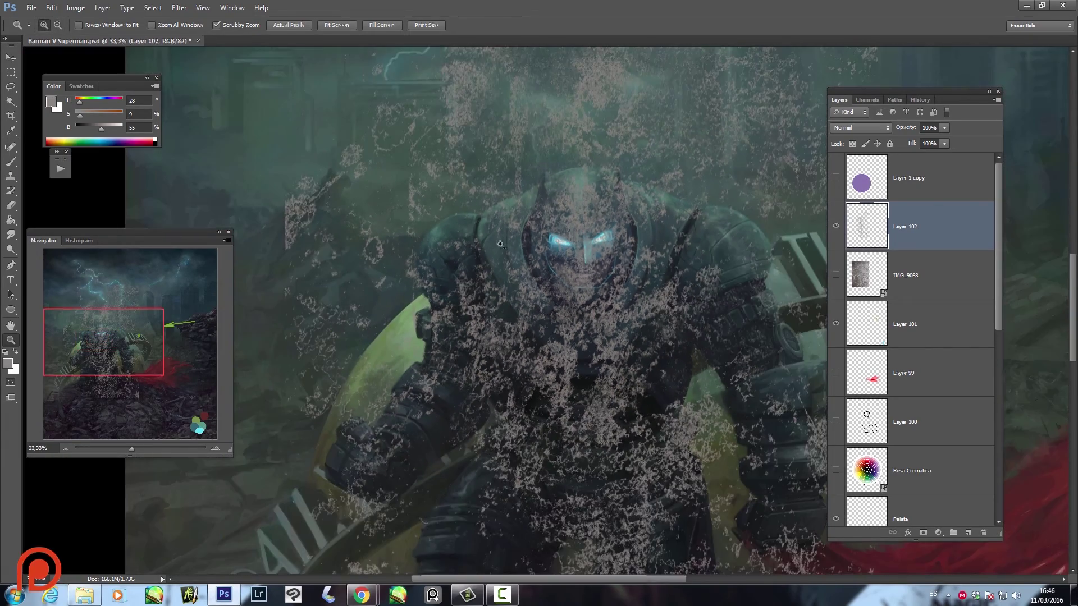
alt+click(577, 262)
key(ctrl+t)
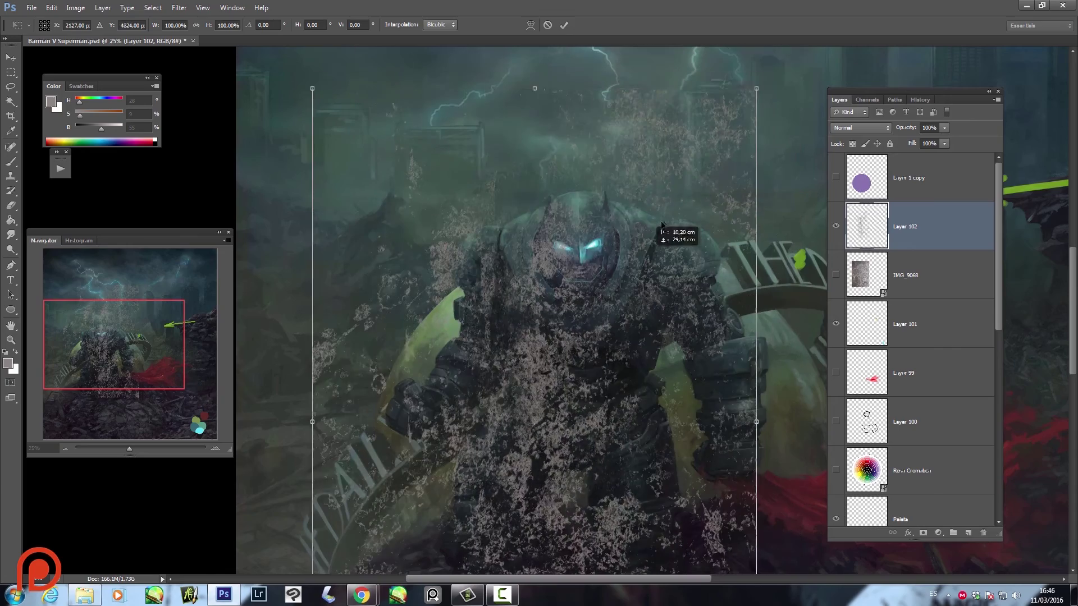
mouse_move(757, 88)
mouse_down()
mouse_move(650, 250)
mouse_move(581, 309)
mouse_move(604, 287)
mouse_up()
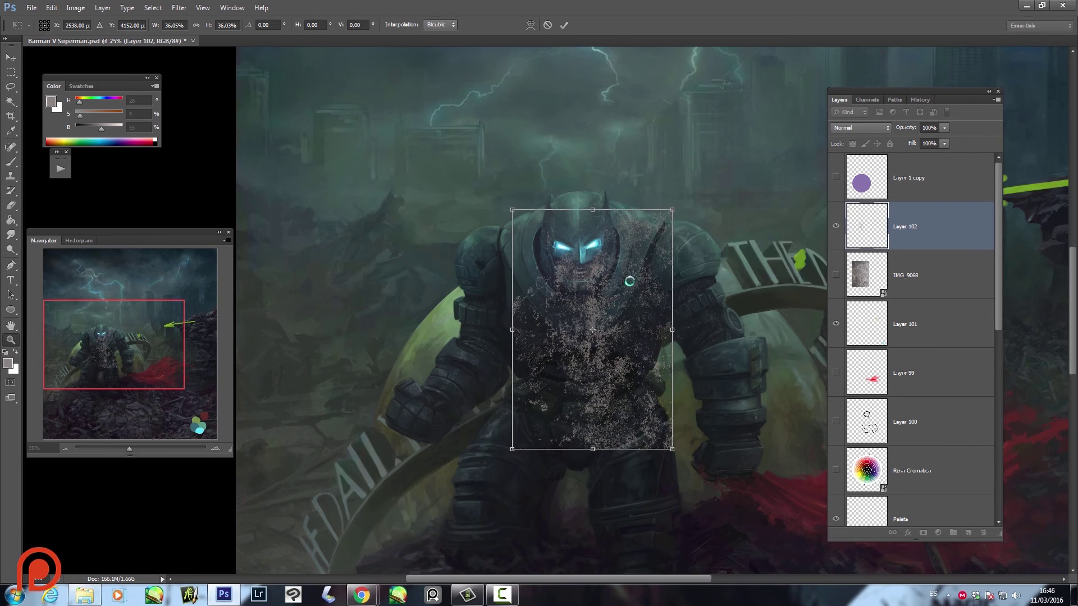
key(Return)
key(z)
click(614, 284)
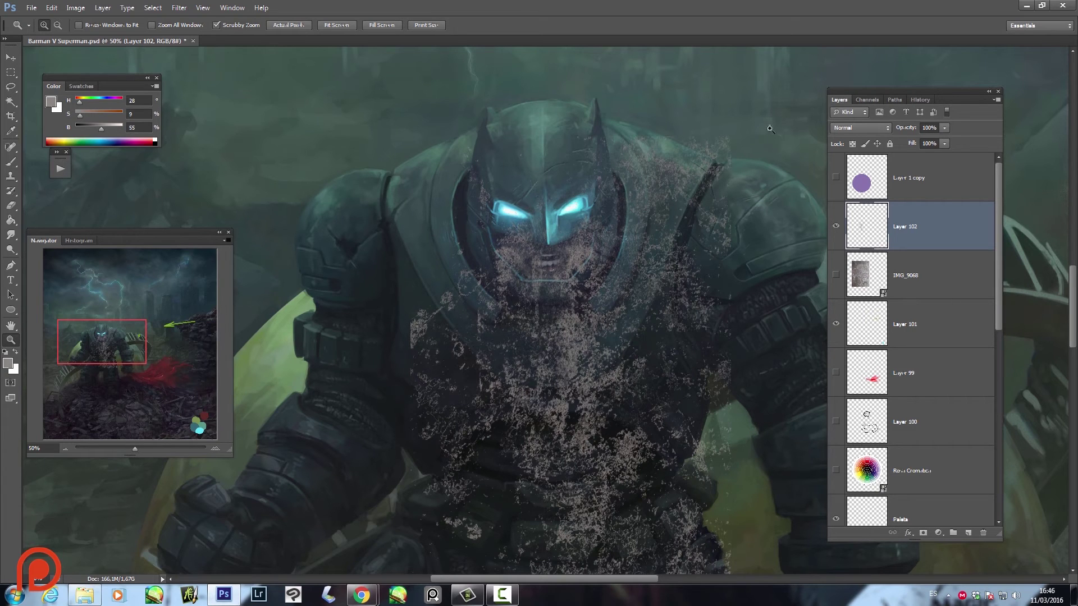
- Cycle Layer 102 through Darken, Multiply and Color Burn to Color Dodge, then nudge it up-left
click(878, 129)
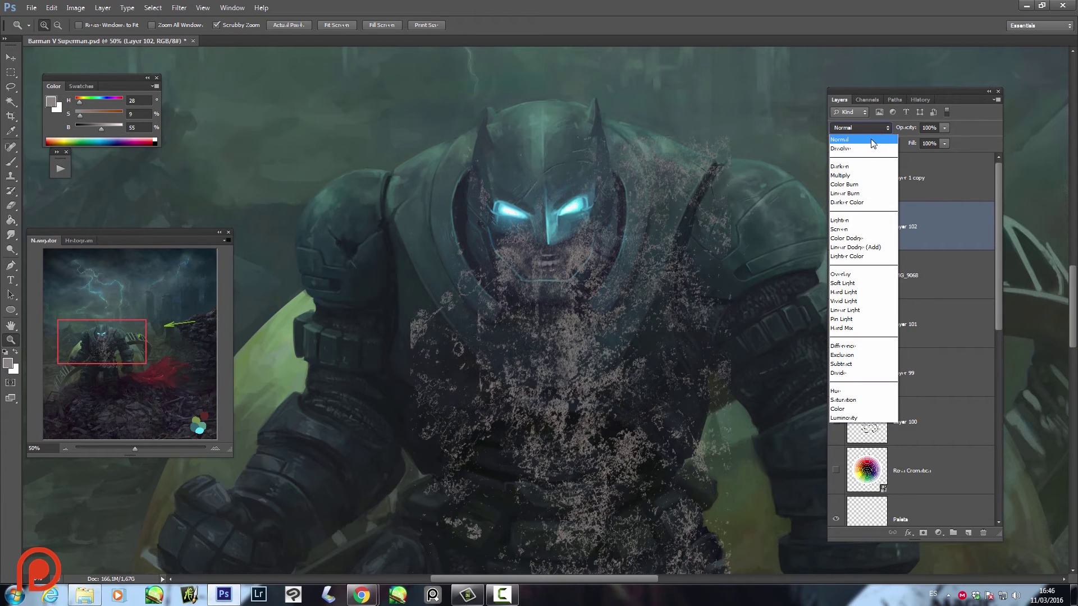
click(944, 174)
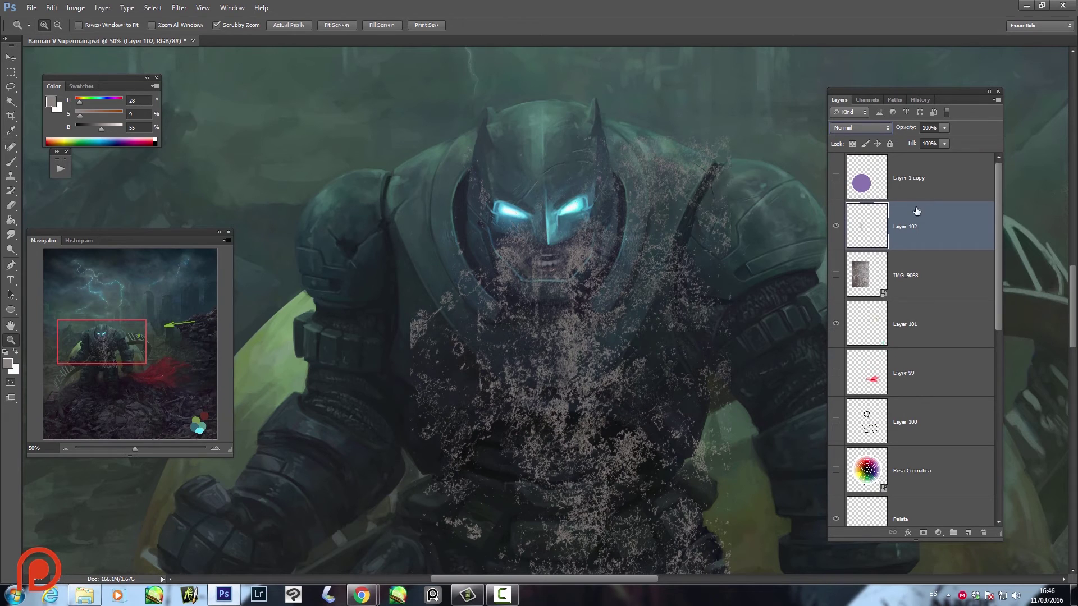
click(875, 132)
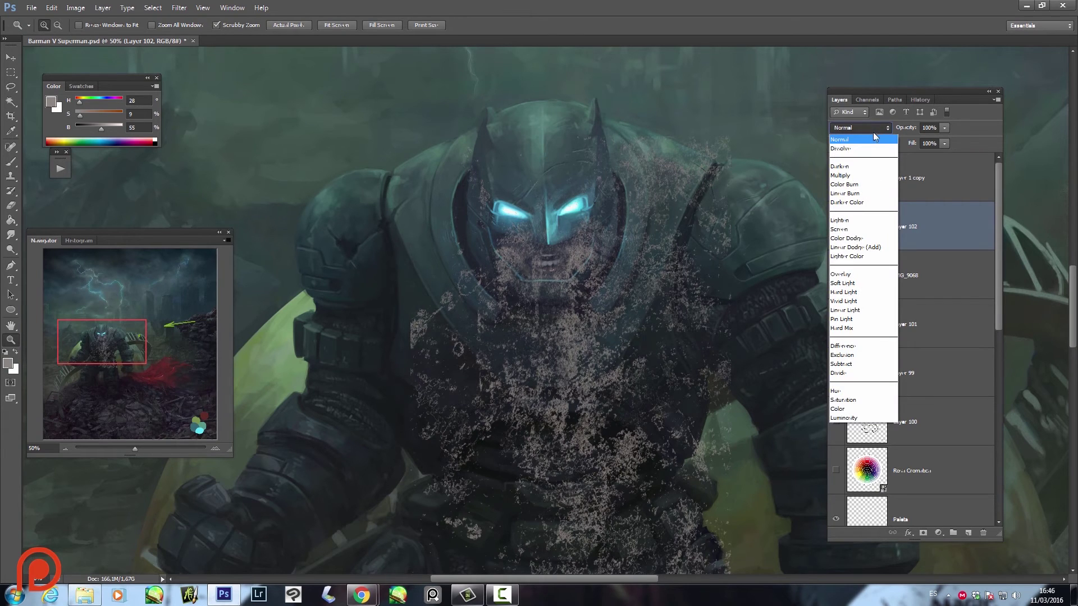
click(859, 166)
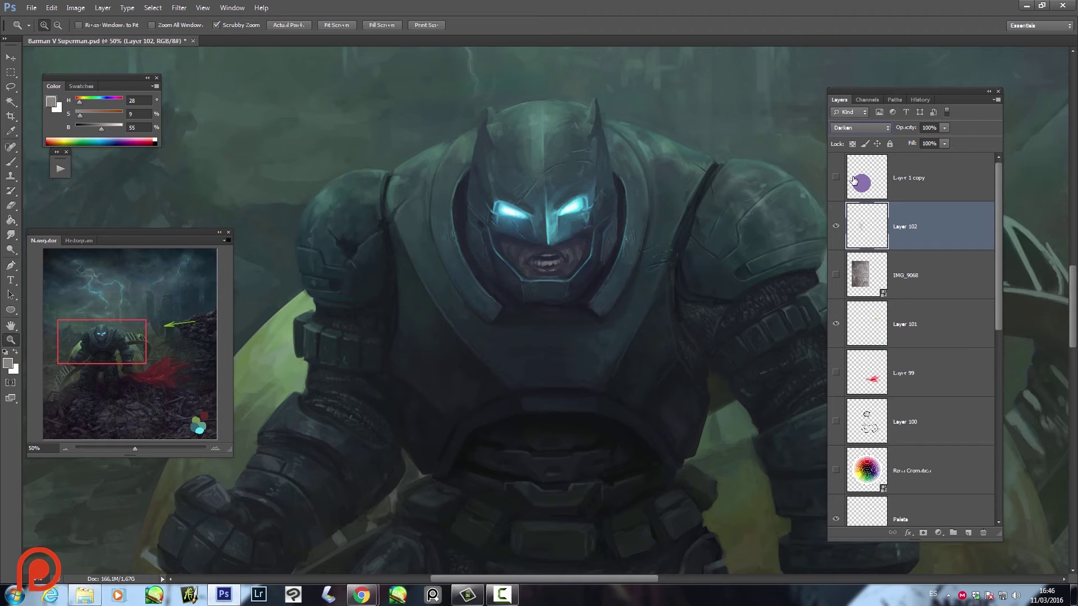
key(shift+plus)
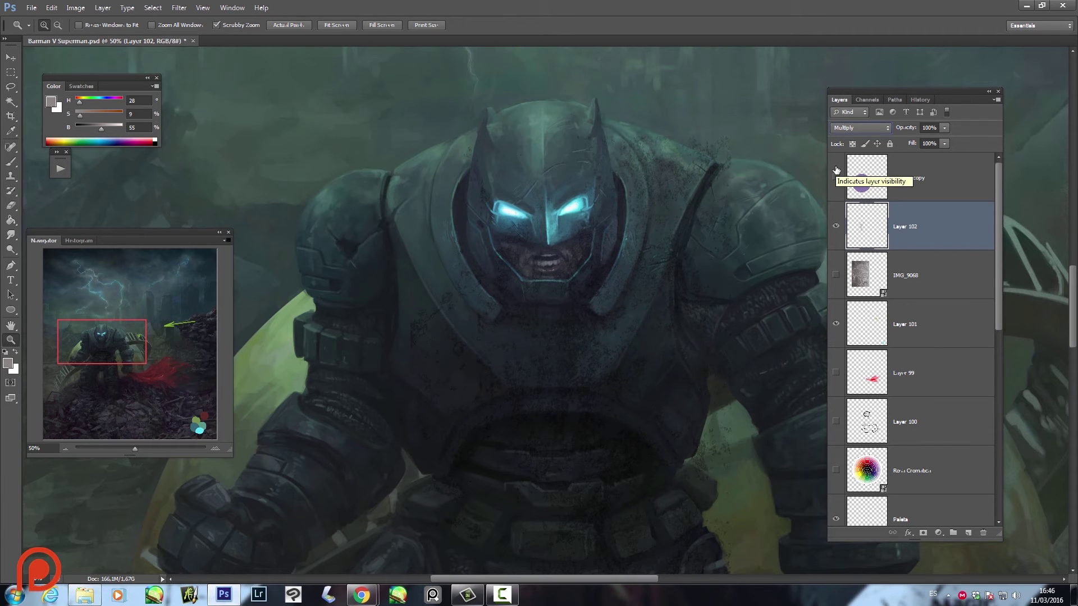
key(shift+plus)
key(shift+plus)
key(shift+plus)
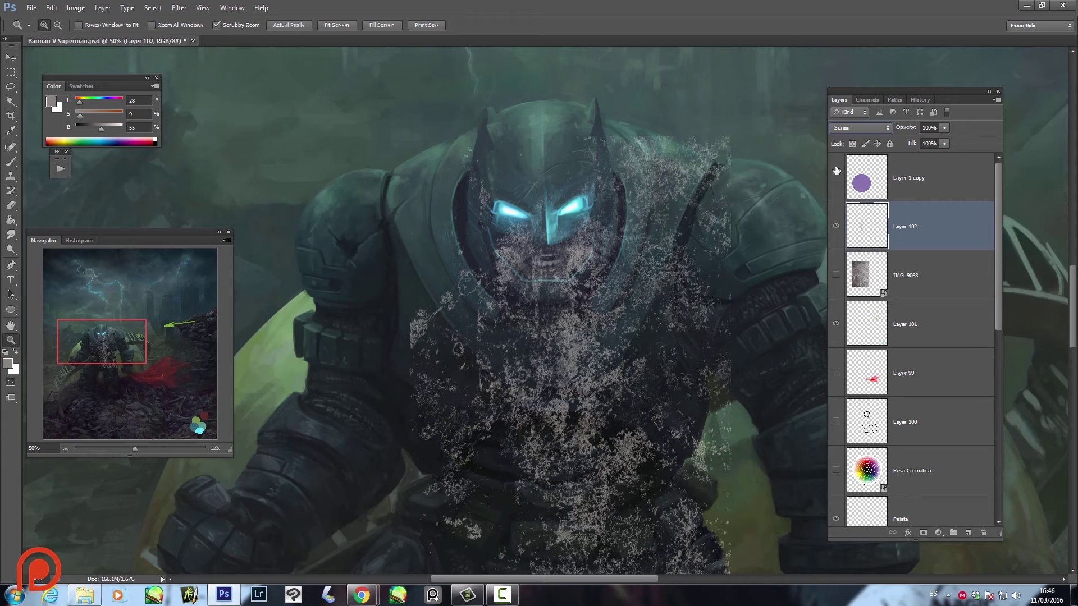
key(shift+plus)
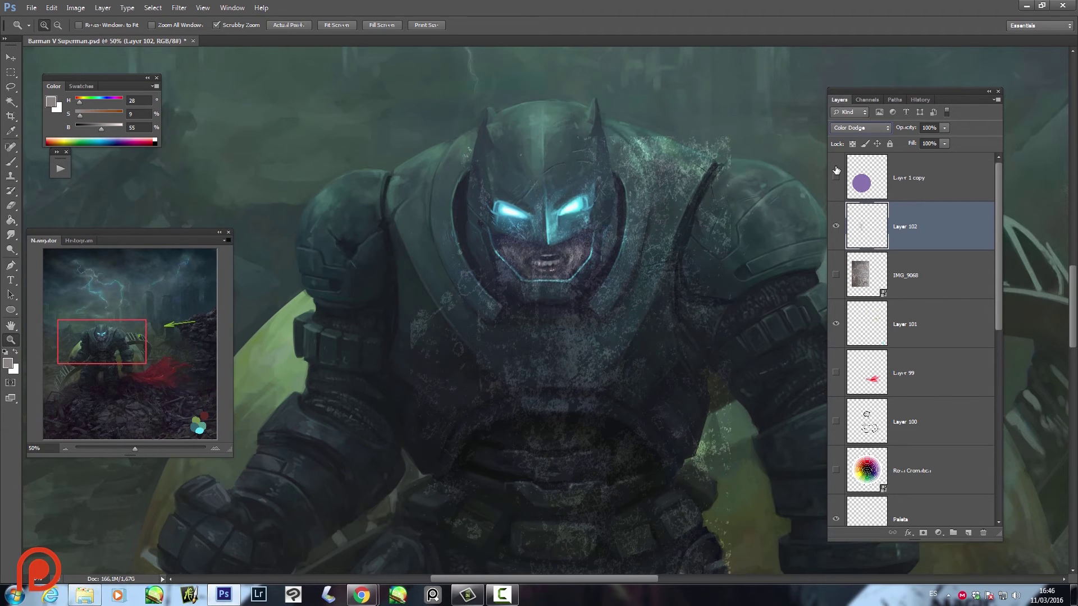
mouse_move(595, 335)
mouse_down()
mouse_move(494, 307)
mouse_move(496, 316)
mouse_up()
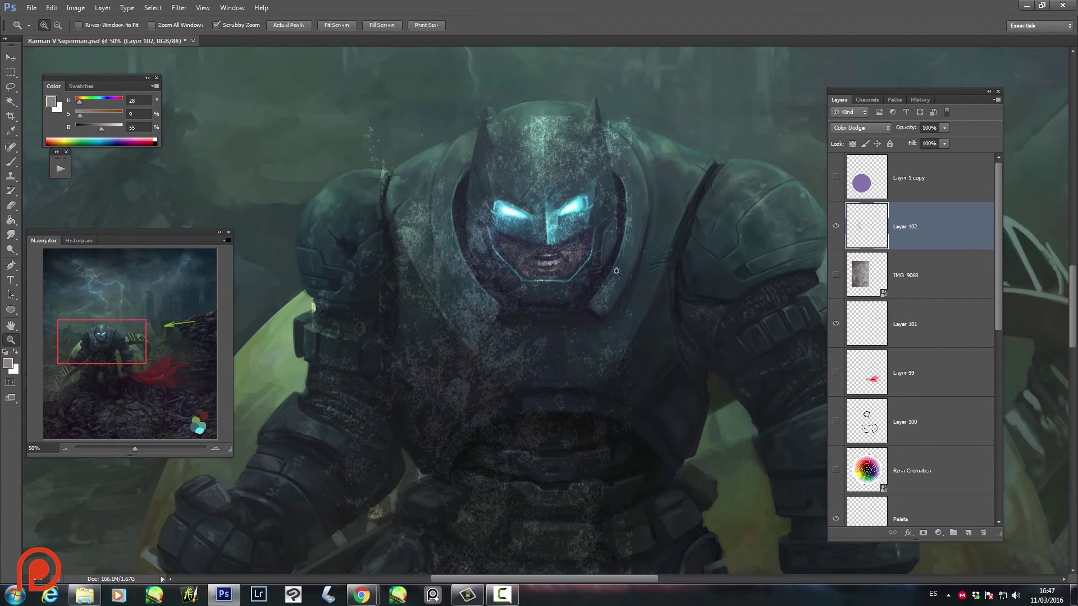
- Erase the speckles from the helmet top, above the shoulder, and across the chest and belt
key(e)
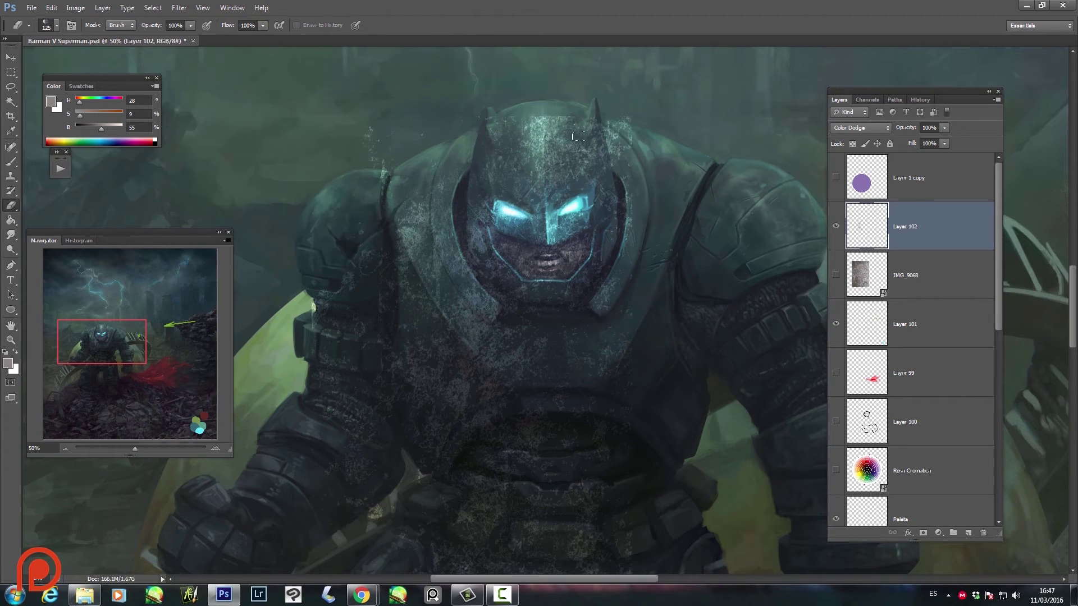
drag(574, 136, 640, 180)
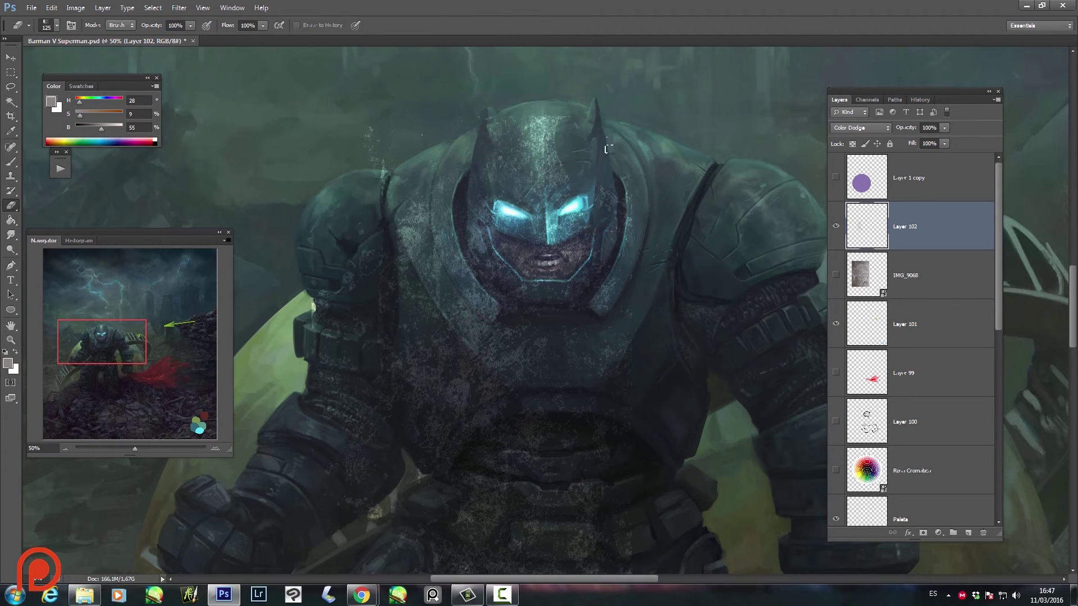
key(bracketright)
key(bracketright)
drag(554, 161, 503, 128)
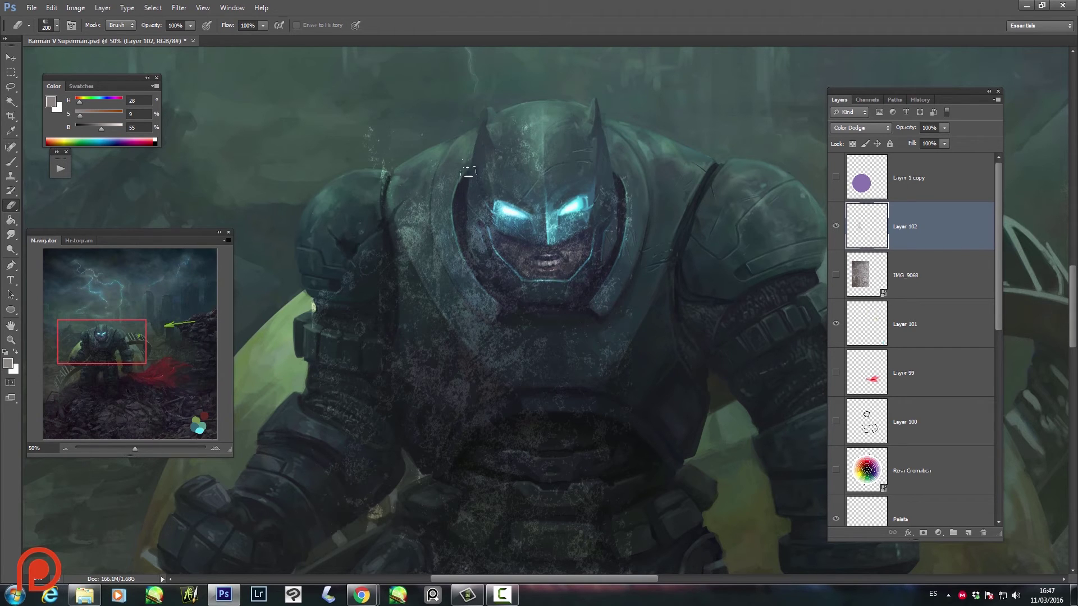
drag(379, 156, 373, 169)
drag(390, 267, 463, 359)
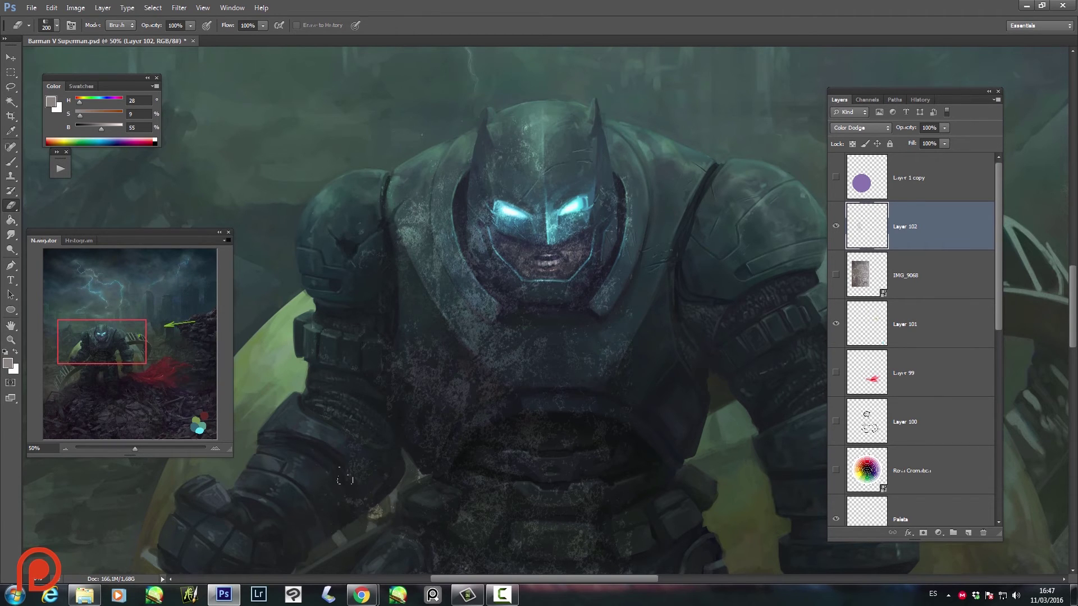
drag(433, 466, 512, 357)
drag(461, 396, 426, 392)
mouse_move(494, 410)
mouse_down()
mouse_move(604, 452)
mouse_move(617, 424)
mouse_up()
drag(502, 350, 516, 374)
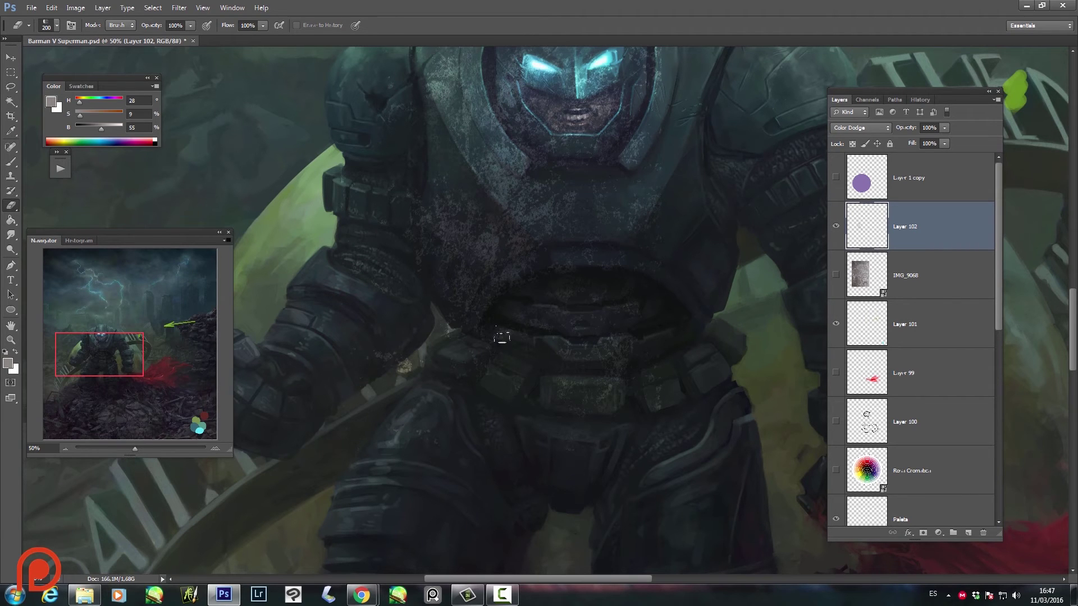
drag(644, 294, 673, 367)
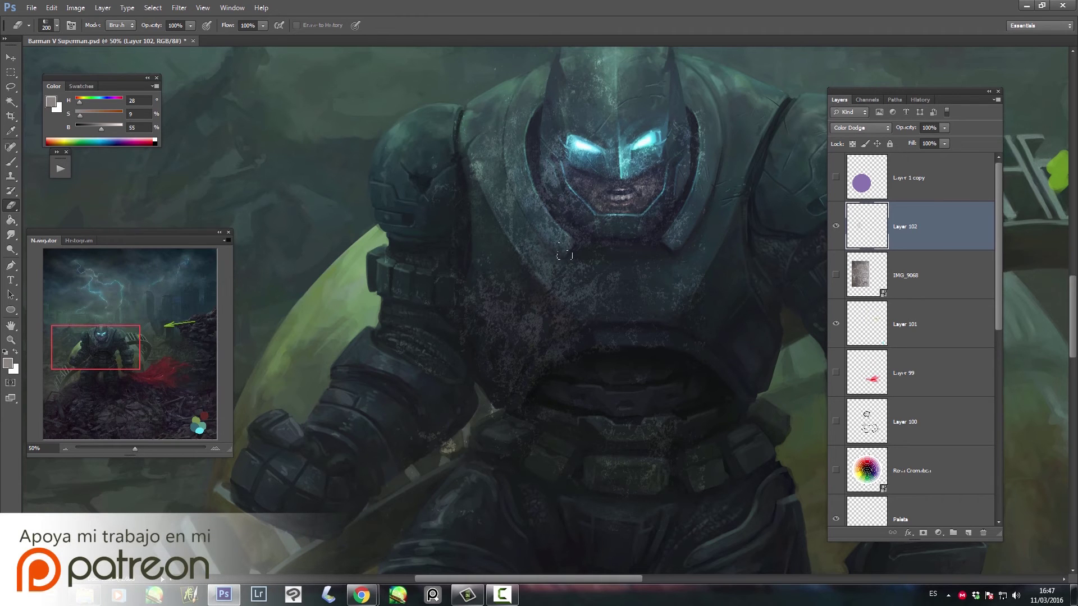
- With a smaller eraser, clear the mouth and lower face, then the chest and upper shoulder armour
key(bracketleft)
key(bracketleft)
key(bracketleft)
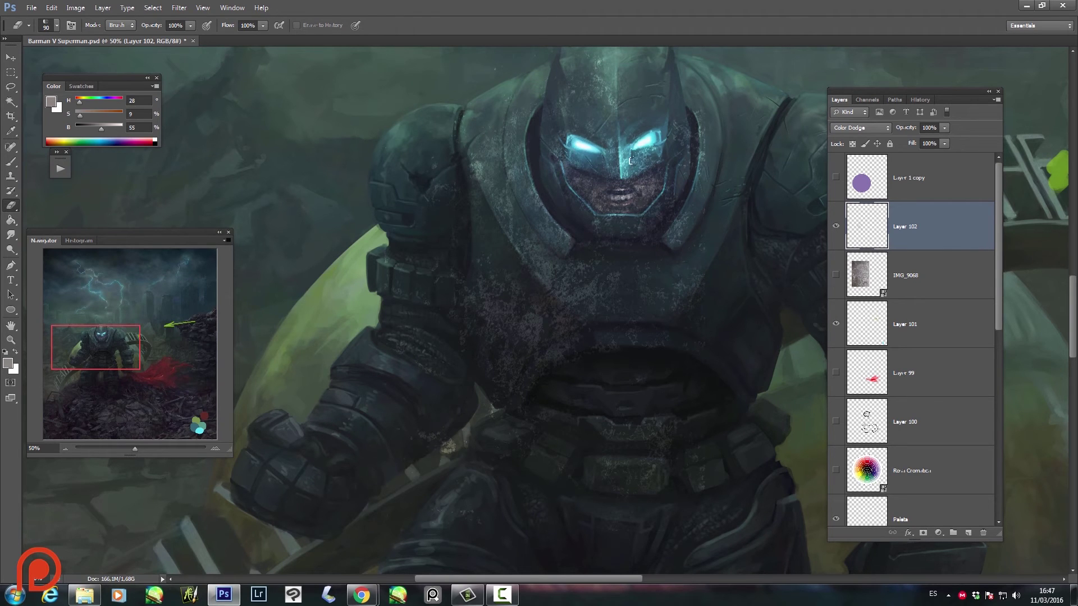
key(bracketleft)
mouse_move(638, 208)
mouse_down()
mouse_move(592, 194)
mouse_move(586, 202)
mouse_move(566, 177)
mouse_up()
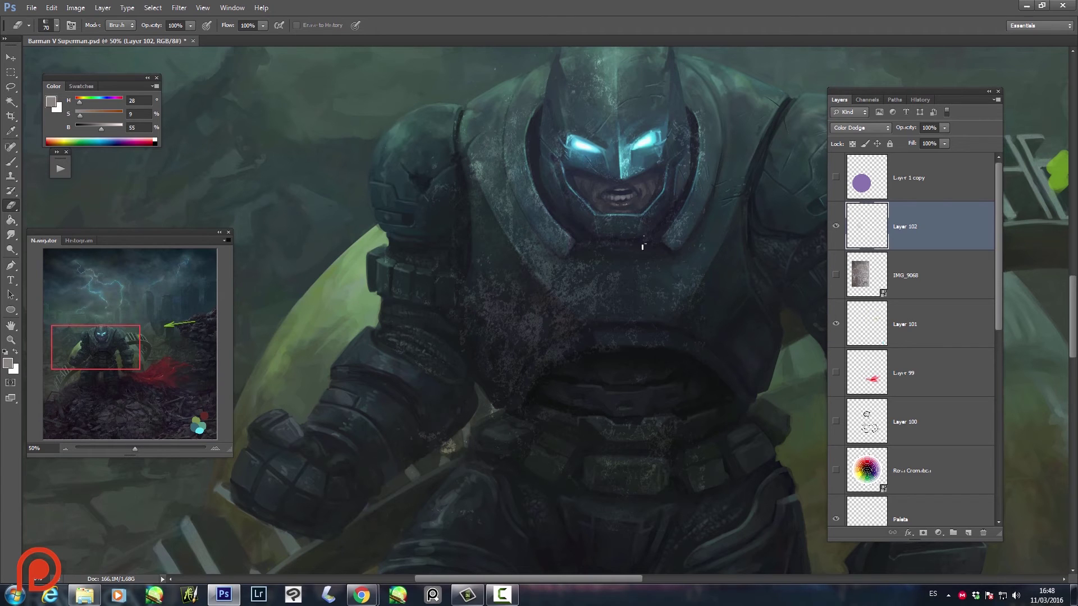
key(bracketright)
key(bracketright)
key(bracketright)
mouse_move(519, 305)
mouse_down()
mouse_move(478, 305)
mouse_move(507, 313)
mouse_move(533, 342)
mouse_move(590, 332)
mouse_up()
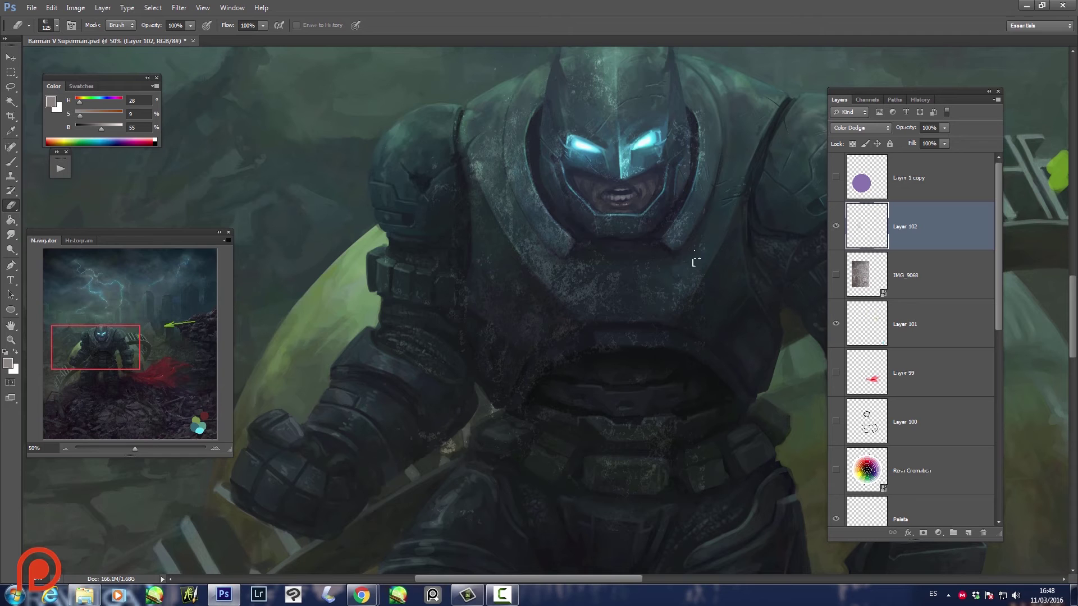
drag(578, 277, 566, 275)
mouse_move(483, 167)
mouse_down()
mouse_move(473, 163)
mouse_move(700, 113)
mouse_up()
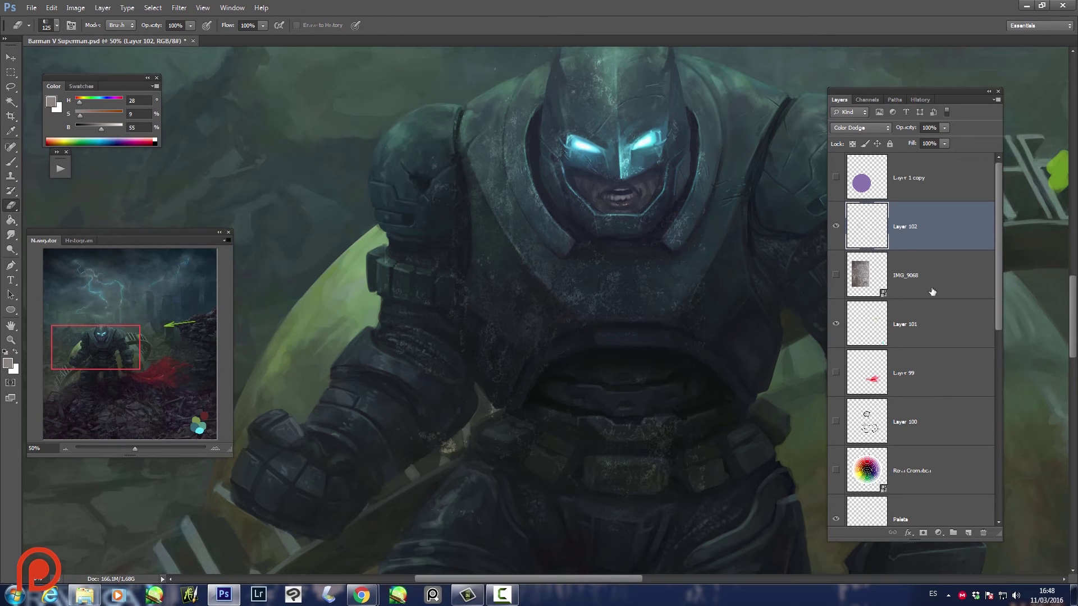
- Make Layer 88 visible again and switch to the Brush, zoomed slightly on the face
key(Delete)
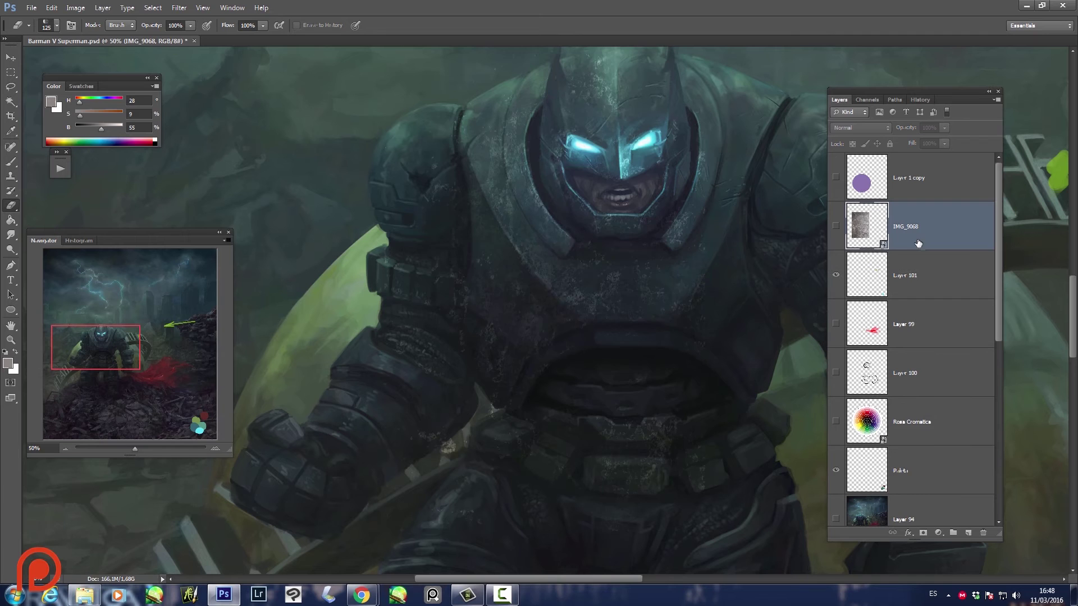
drag(998, 267, 1011, 428)
click(835, 336)
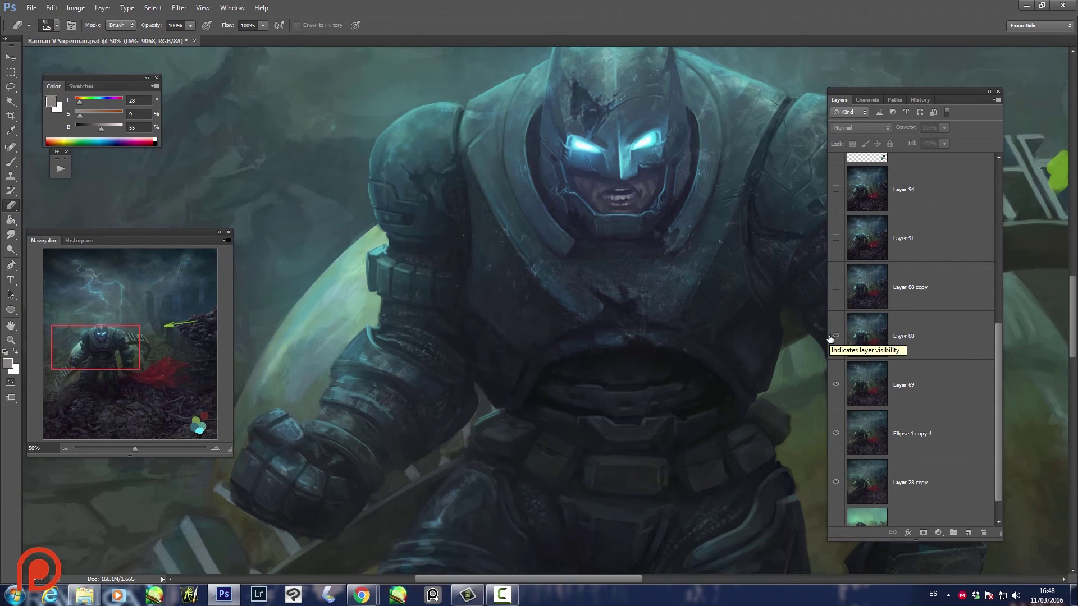
key(b)
key(ctrl+plus)
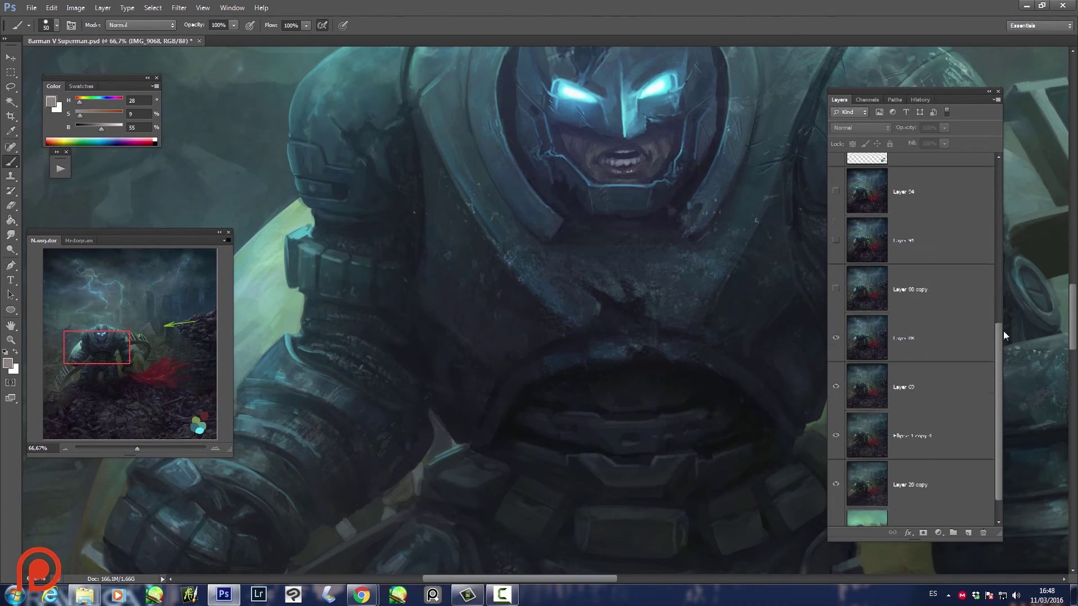
drag(999, 334, 999, 185)
- On Layer 101, paint pale loops over the chest, forehead and left shoulder
click(910, 293)
key(alt+bracketright)
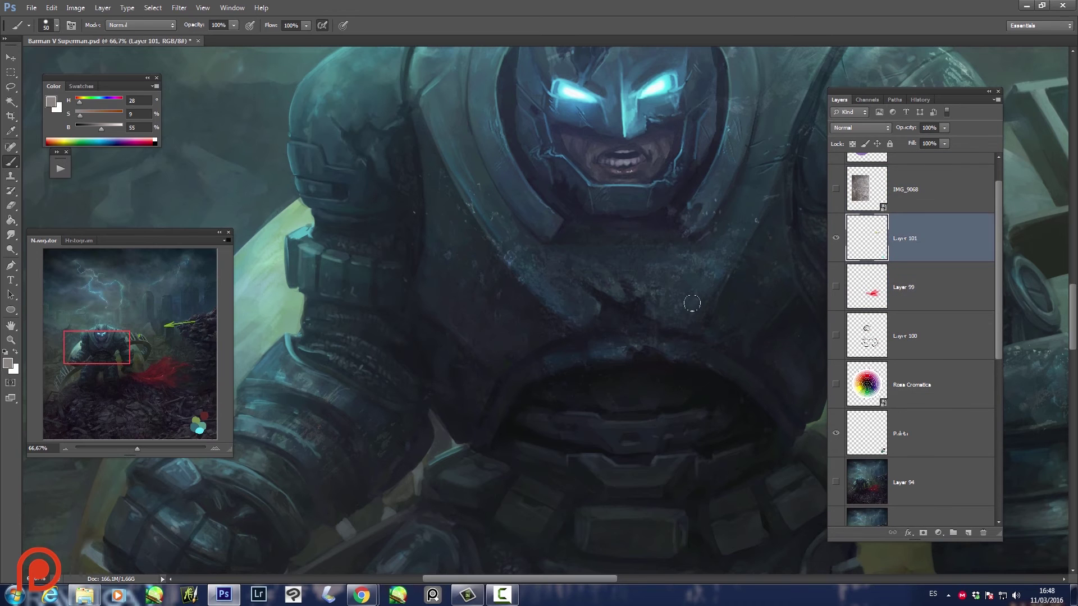
drag(580, 342, 660, 325)
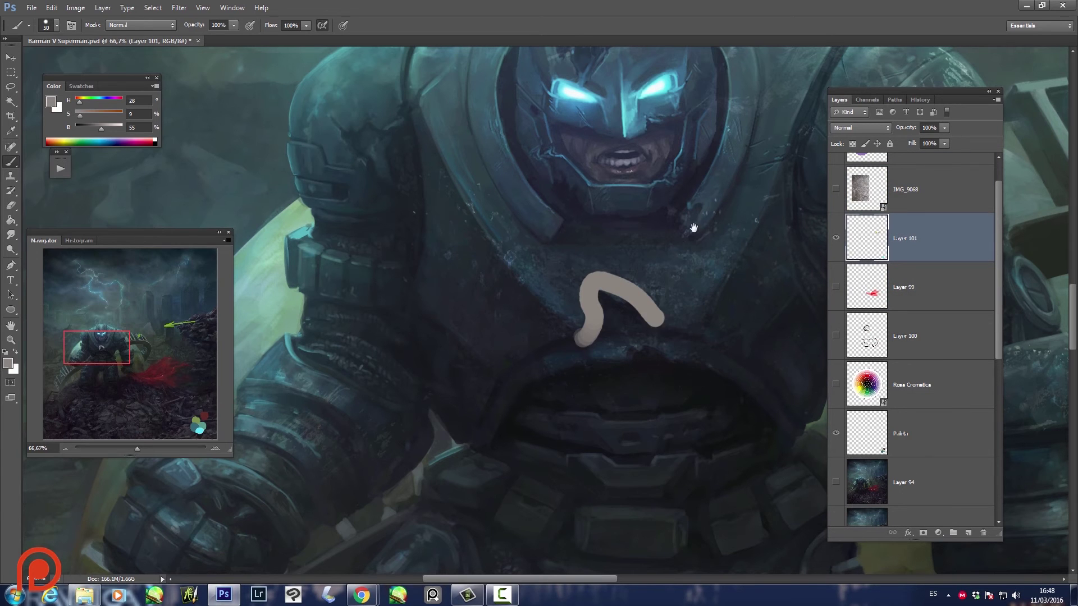
drag(668, 186, 632, 293)
drag(525, 128, 548, 124)
drag(329, 230, 332, 241)
mouse_move(567, 292)
mouse_down()
mouse_move(483, 258)
mouse_move(458, 267)
mouse_move(463, 291)
mouse_up()
- With a smaller brush, sketch annotation strokes around the mouth and cheeks
key(bracketleft)
key(bracketleft)
drag(556, 250, 543, 261)
drag(436, 219, 438, 235)
mouse_move(557, 196)
mouse_down()
mouse_move(534, 210)
mouse_move(541, 251)
mouse_move(559, 221)
mouse_up()
drag(758, 361, 590, 228)
drag(580, 156, 592, 229)
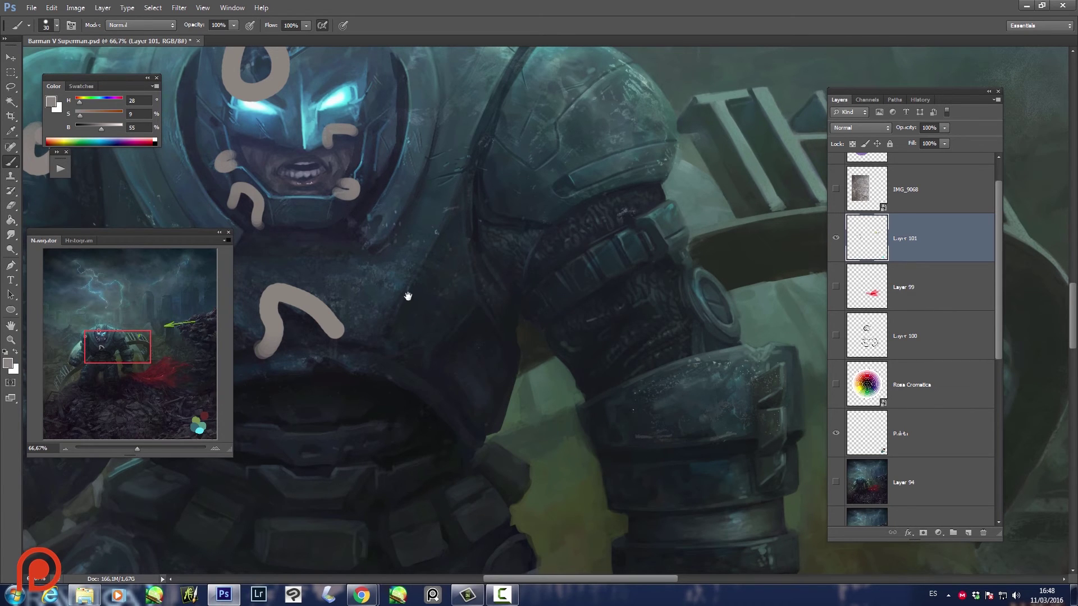
drag(409, 296, 563, 224)
mouse_move(610, 469)
mouse_down()
mouse_move(554, 284)
mouse_move(580, 270)
mouse_up()
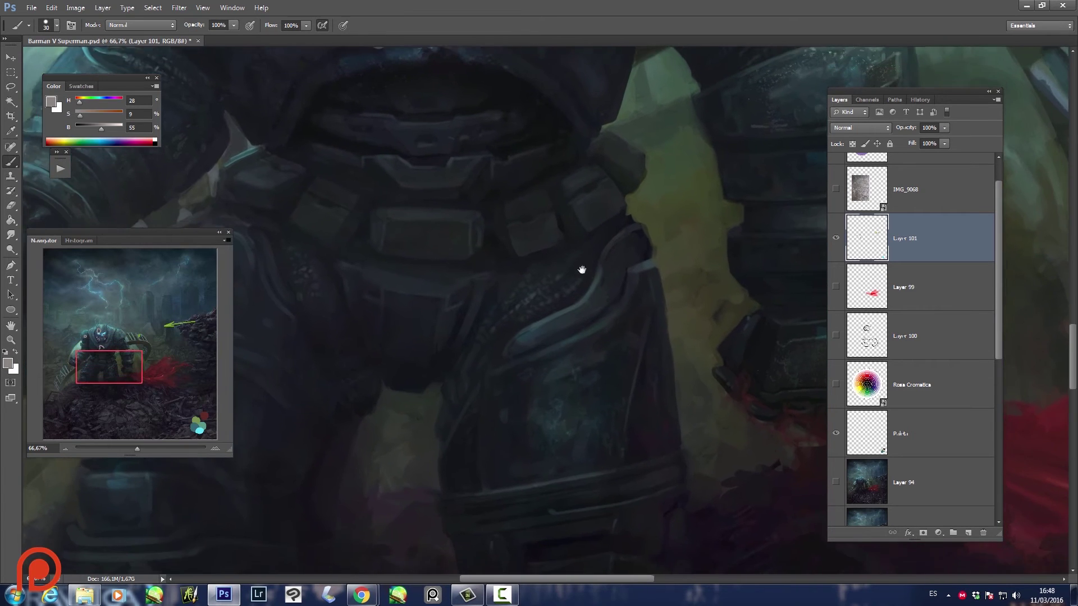
mouse_move(336, 314)
mouse_down()
mouse_move(589, 301)
mouse_move(600, 341)
mouse_up()
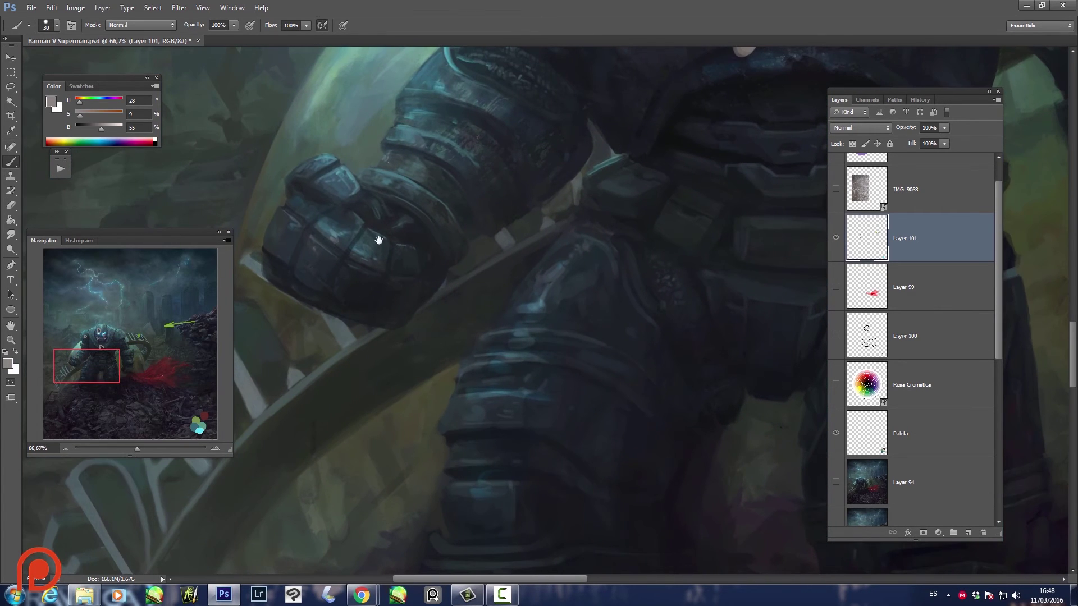
- Try a curved mark and a dab on the arm, undo them, and shrink the brush
scroll(406, 310, up, 5)
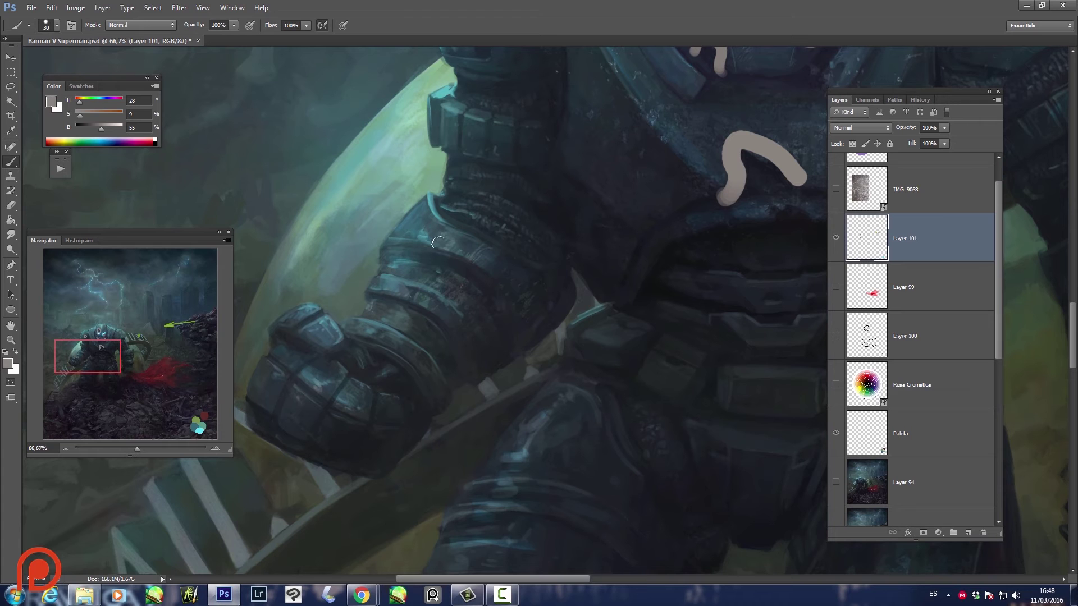
drag(436, 240, 514, 312)
click(391, 273)
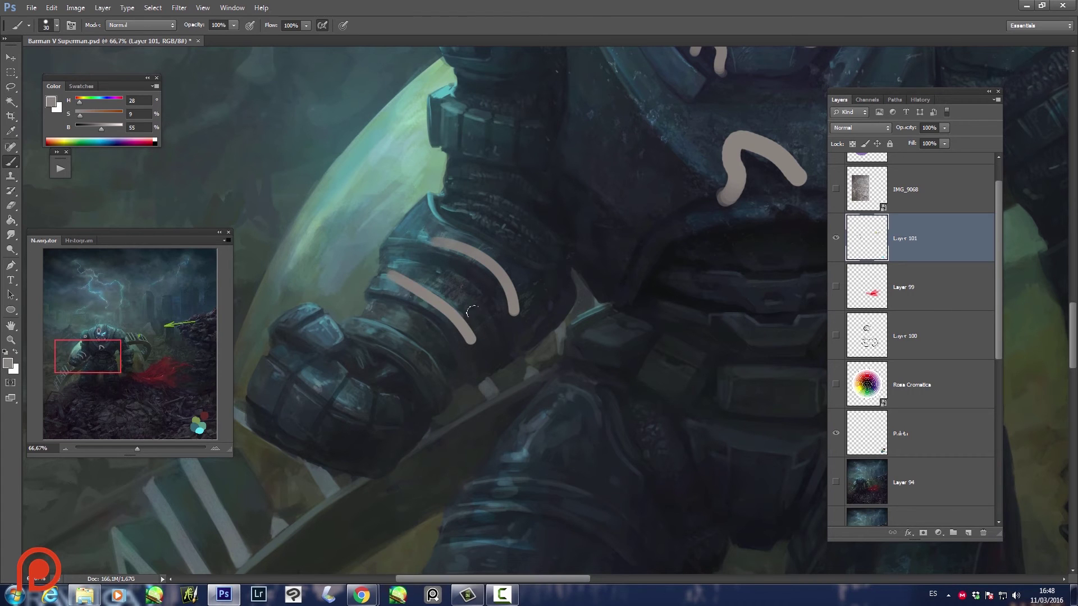
key(ctrl+alt+z)
key(ctrl+alt+z)
key(bracketleft)
- Draw a double-headed arrow, long diagonal arrows and parallel hatch strokes across the arm
mouse_move(378, 327)
mouse_down()
mouse_move(462, 241)
mouse_move(410, 343)
mouse_up()
mouse_move(420, 304)
mouse_down()
mouse_move(444, 327)
mouse_move(521, 291)
mouse_up()
drag(520, 292, 511, 310)
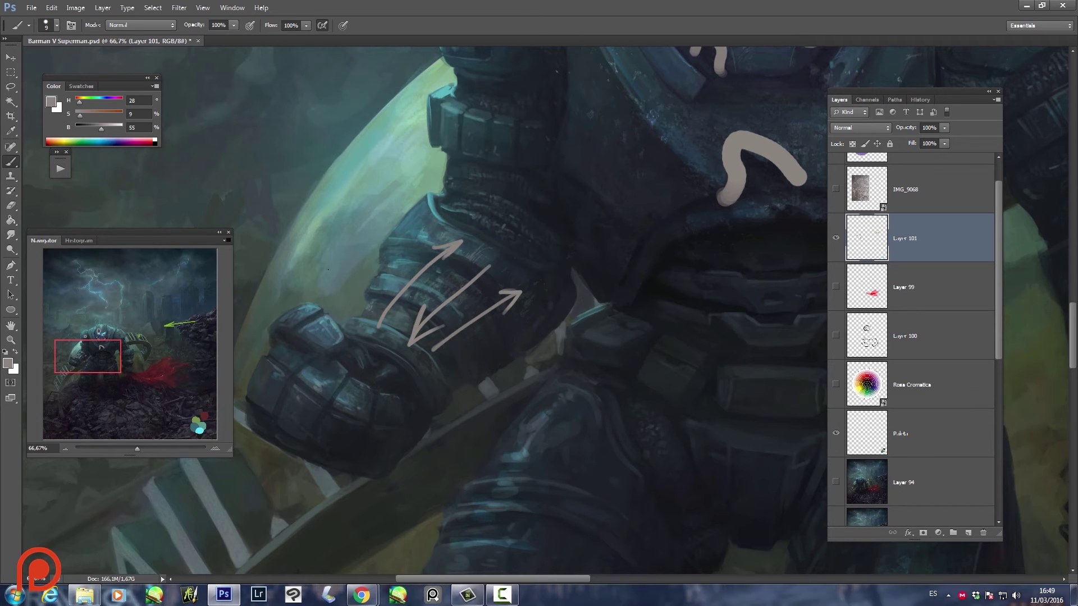
drag(425, 193, 306, 329)
drag(331, 251, 306, 329)
drag(306, 328, 439, 232)
mouse_move(441, 279)
mouse_down()
mouse_move(494, 245)
mouse_move(507, 255)
mouse_up()
mouse_move(472, 296)
mouse_down()
mouse_move(518, 259)
mouse_move(533, 262)
mouse_up()
- Add vertical marks on the forearm armour and a downward arrow along the forearm
mouse_move(637, 287)
mouse_down()
mouse_move(588, 303)
mouse_move(577, 211)
mouse_move(577, 264)
mouse_move(602, 298)
mouse_move(554, 240)
mouse_move(561, 247)
mouse_up()
drag(529, 170, 537, 226)
drag(548, 166, 551, 274)
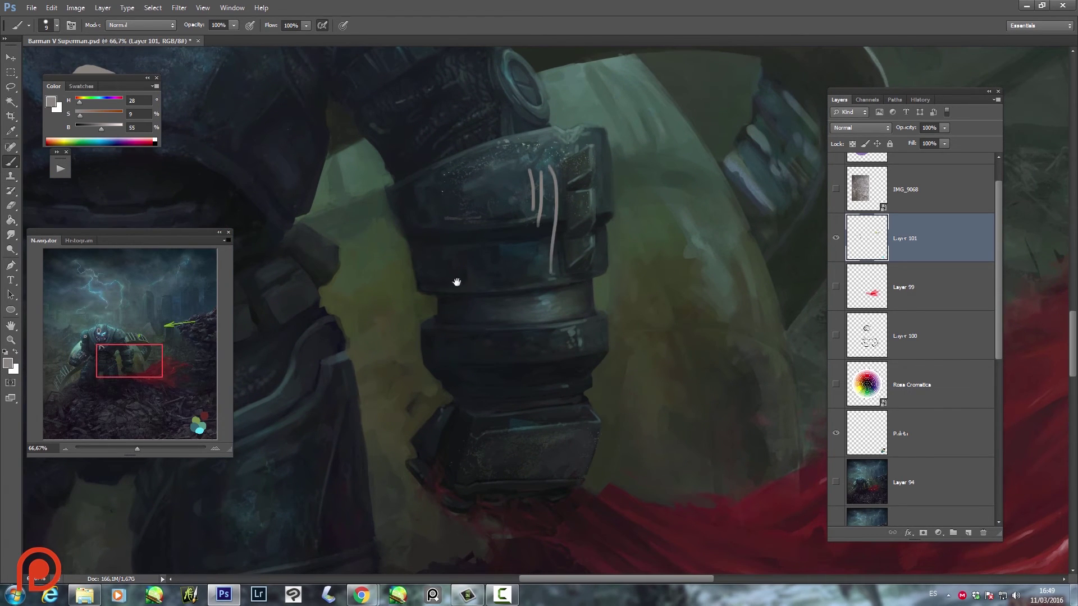
drag(393, 255, 646, 282)
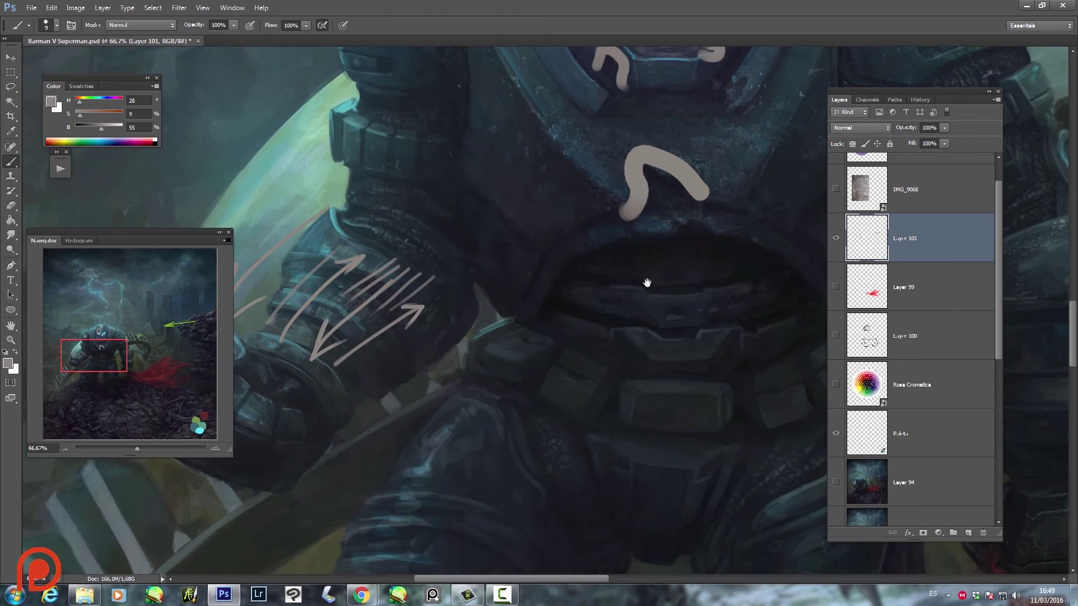
mouse_move(535, 260)
mouse_down()
mouse_move(582, 341)
mouse_move(608, 279)
mouse_move(446, 296)
mouse_up()
mouse_move(425, 228)
mouse_down()
mouse_move(417, 339)
mouse_move(440, 321)
mouse_up()
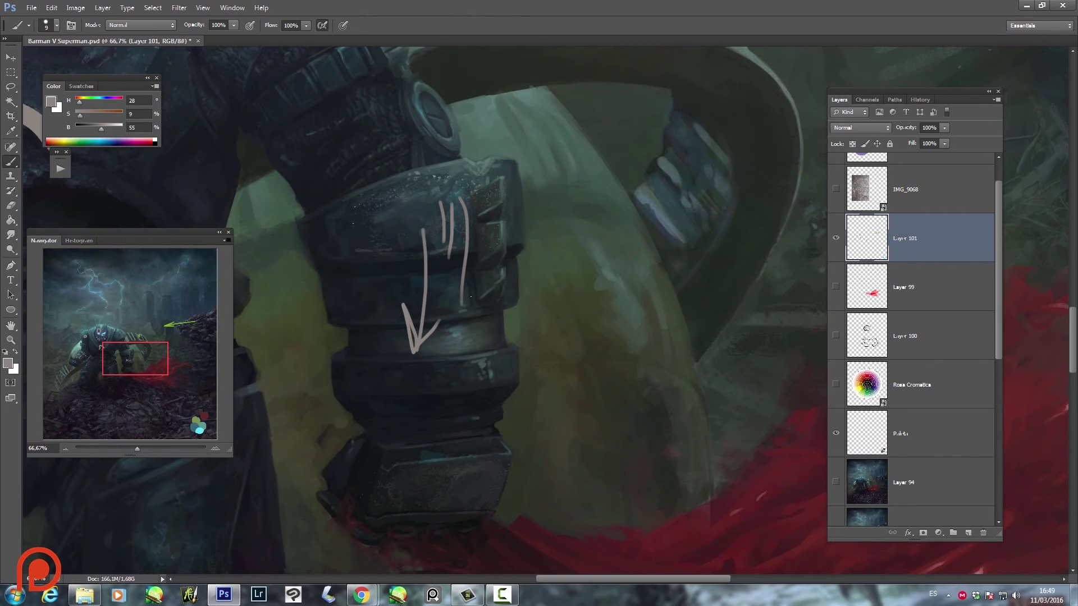
drag(493, 361, 606, 392)
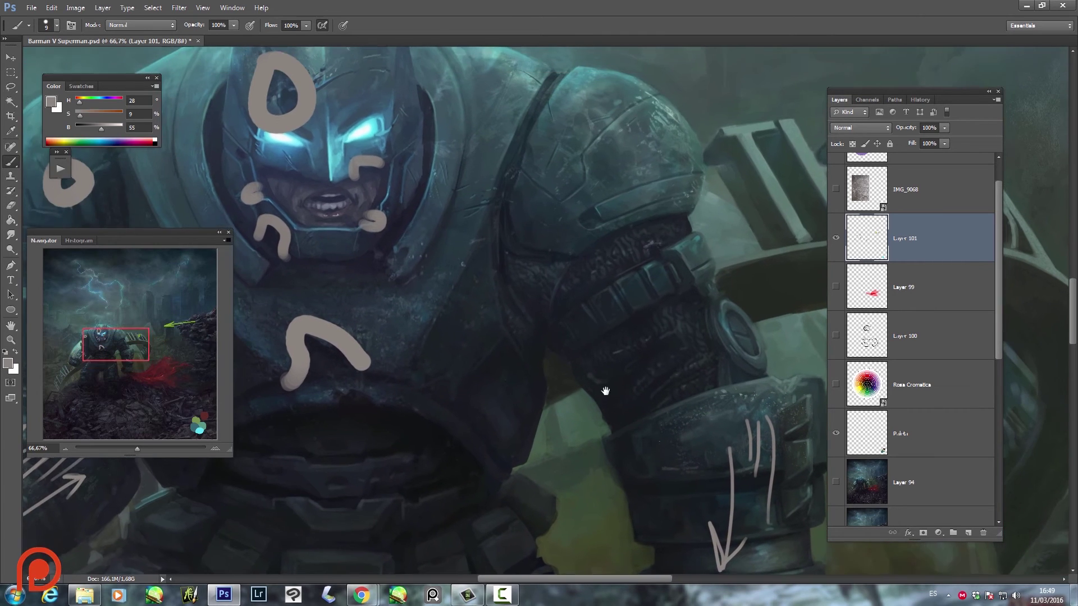
mouse_move(526, 246)
mouse_down()
mouse_move(683, 282)
mouse_move(868, 234)
mouse_up()
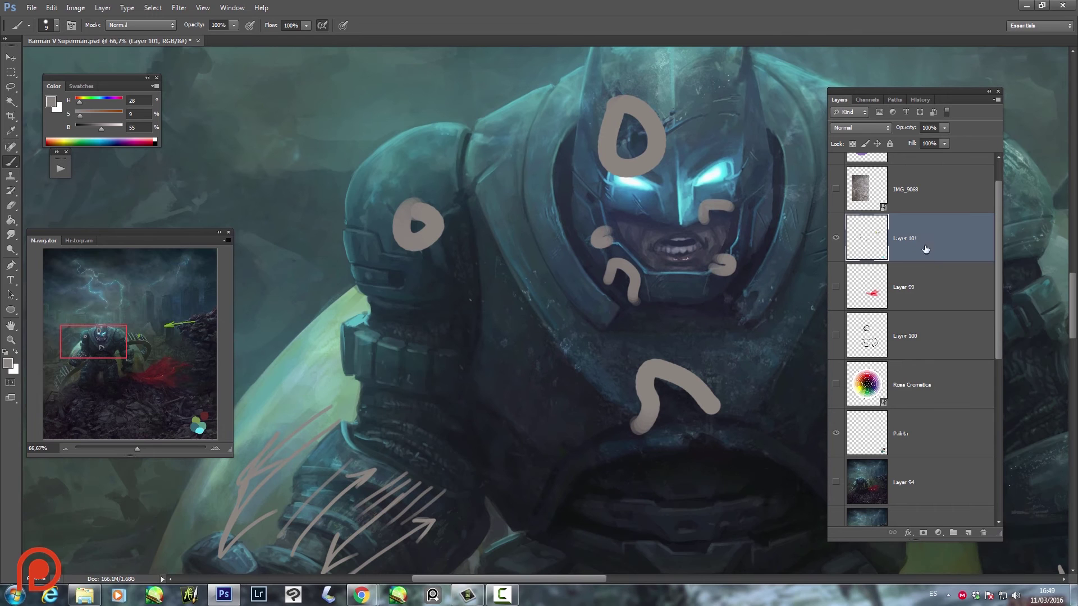
- Hide Layer 101's annotations and zoom out until the whole painting fits the window
click(837, 236)
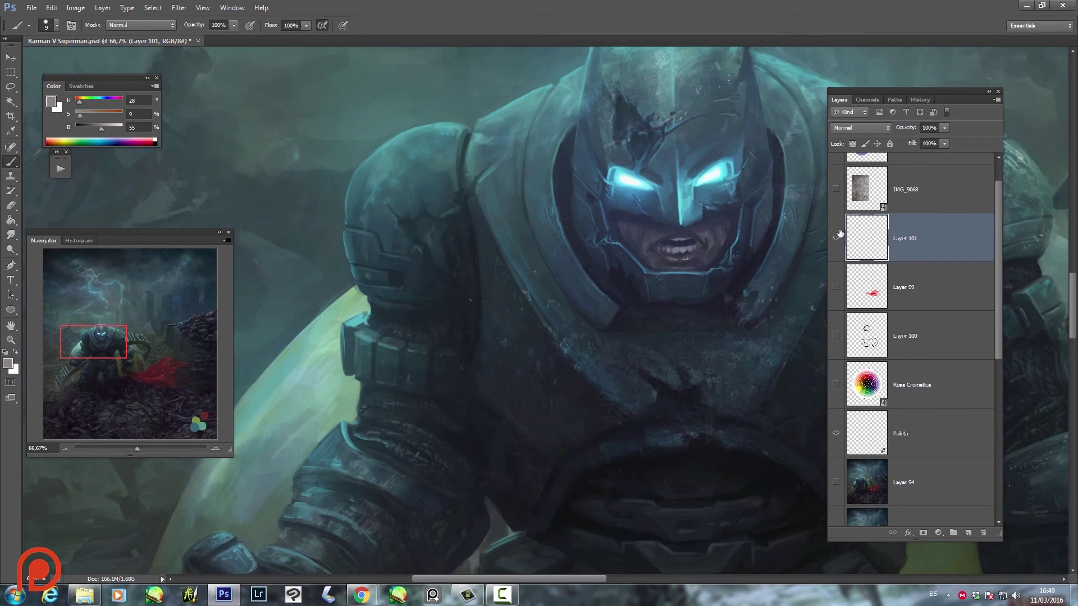
key(z)
alt+click(737, 293)
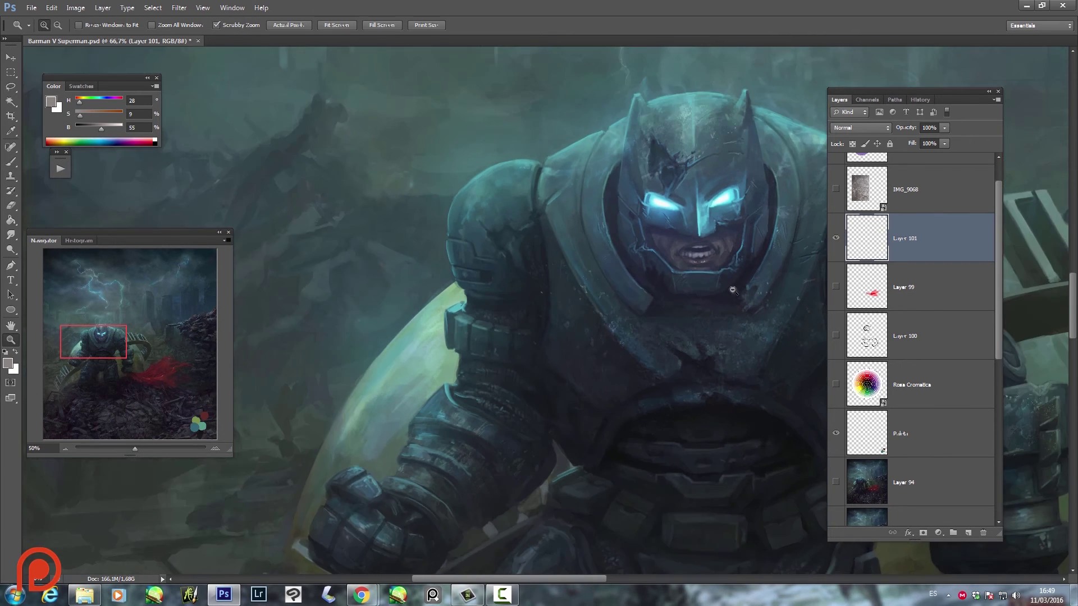
alt+click(713, 276)
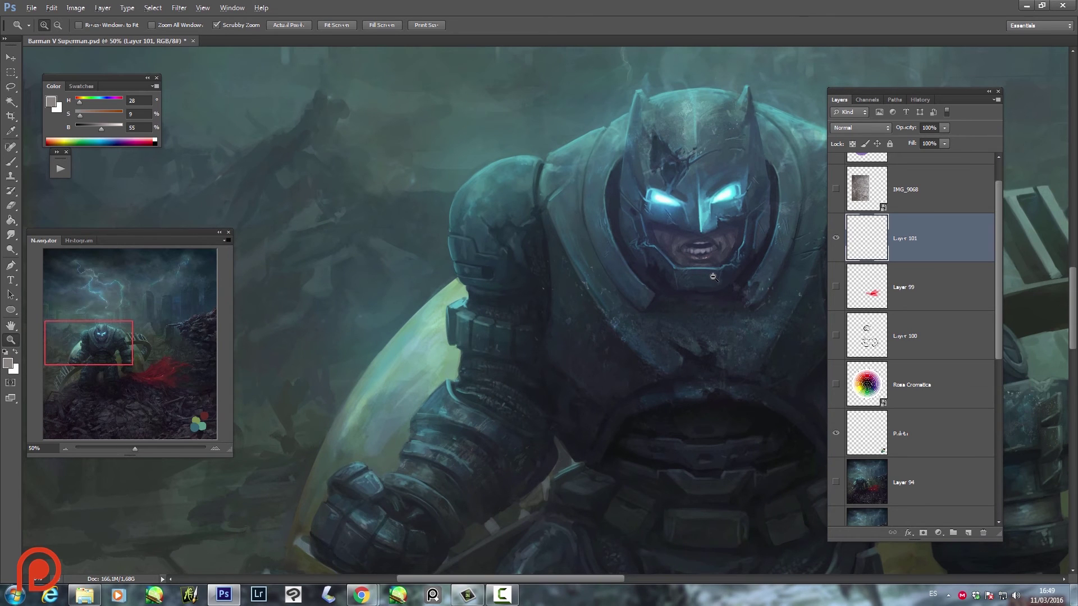
mouse_move(620, 386)
mouse_down()
mouse_move(684, 420)
mouse_move(665, 414)
mouse_up()
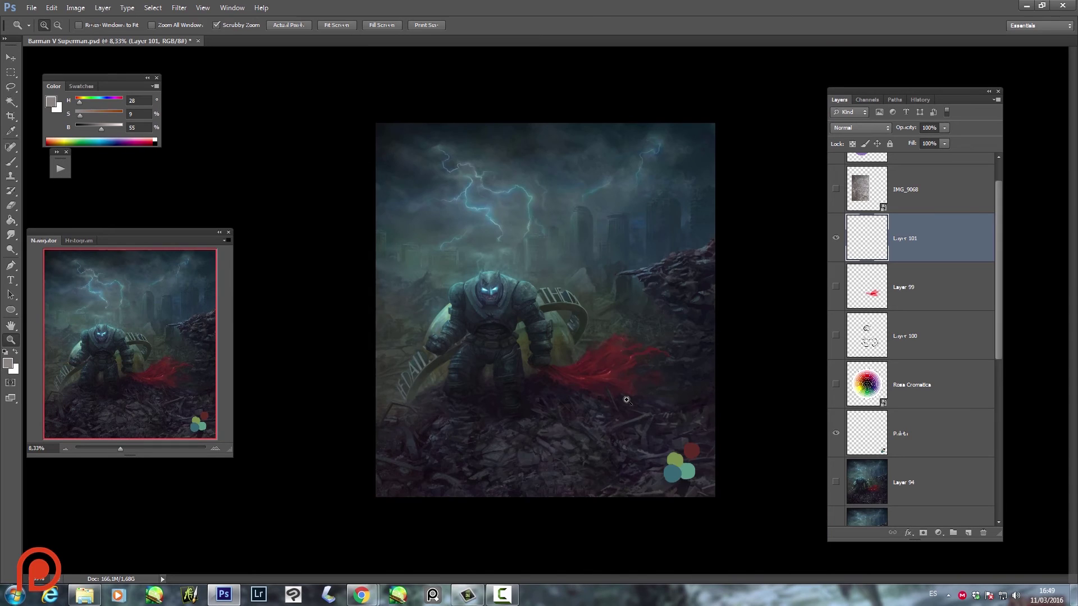
click(626, 400)
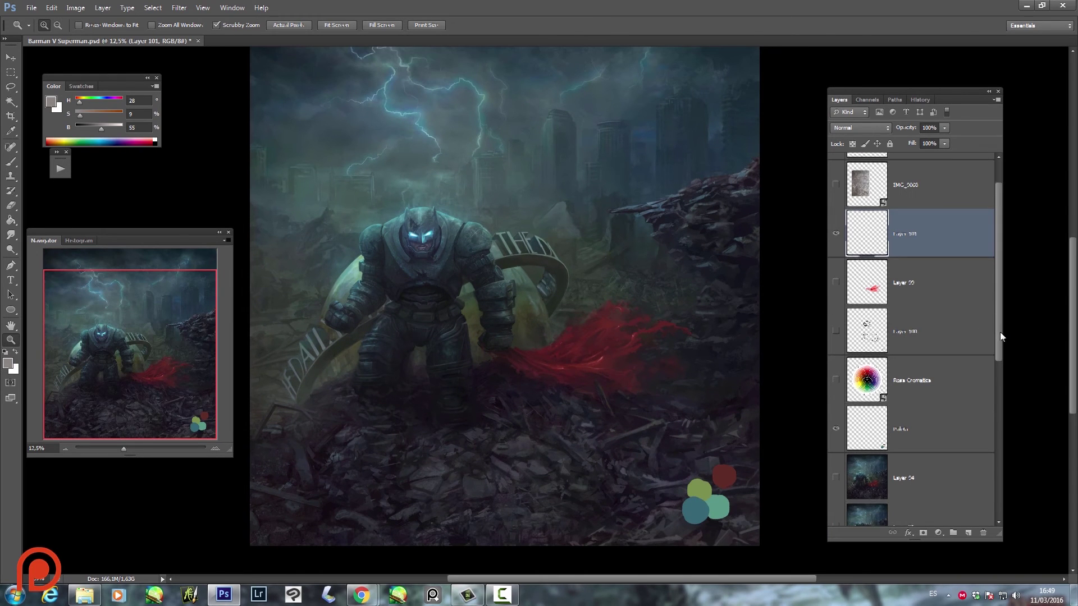
- Show Layer 91 and delete Layer 88 copy from the layer stack
drag(999, 332, 1001, 418)
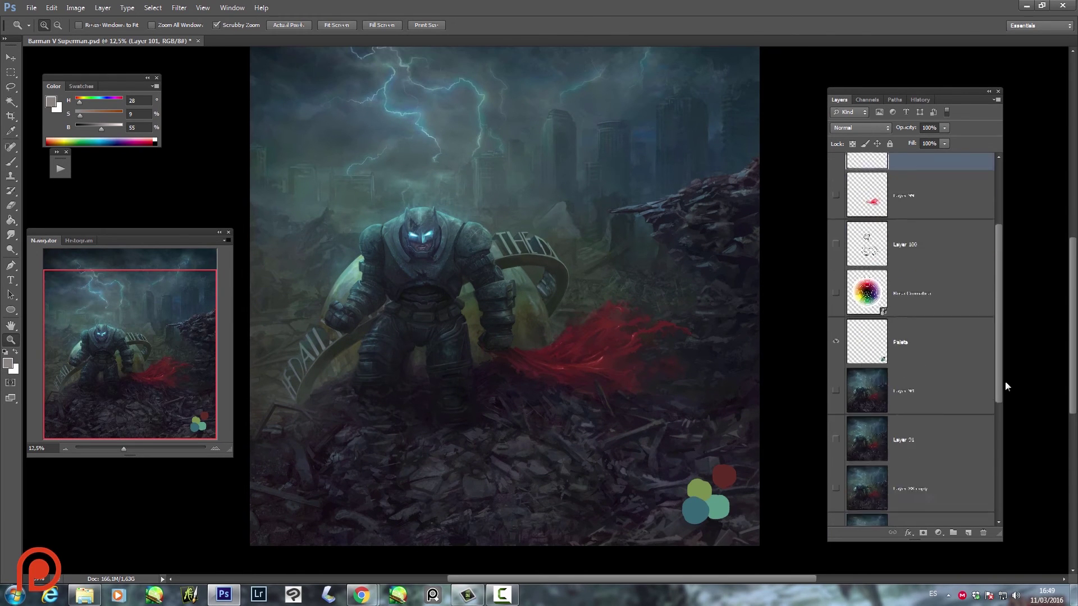
click(835, 394)
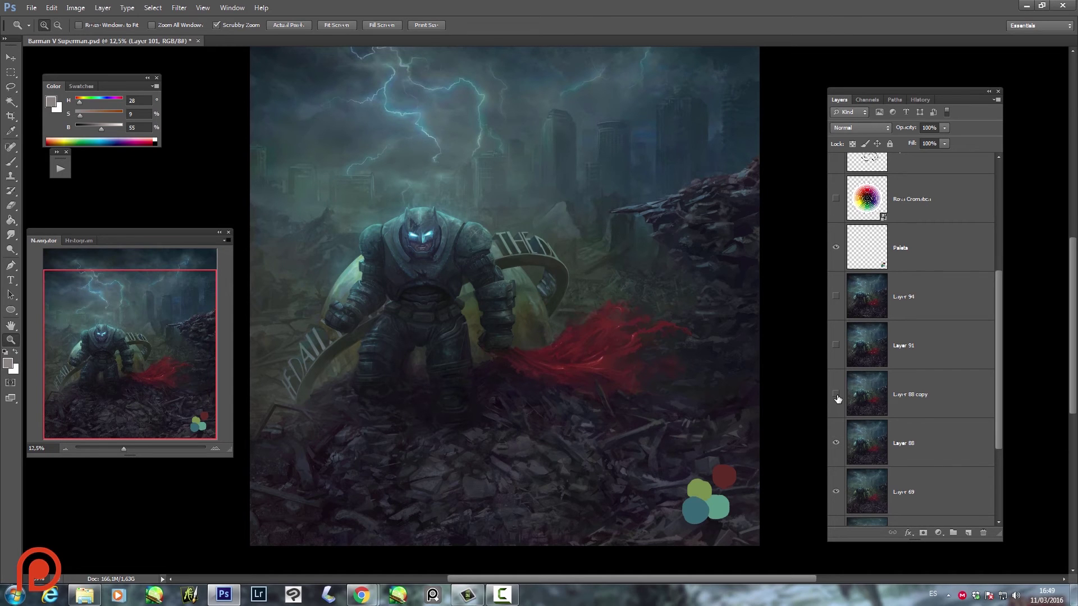
click(835, 394)
click(836, 347)
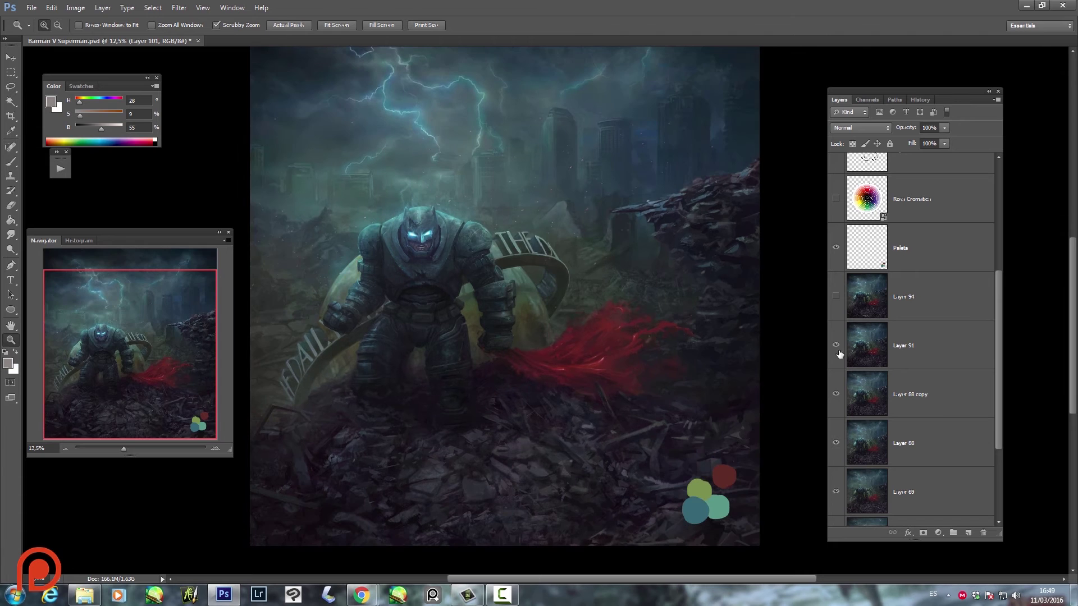
click(898, 394)
key(Delete)
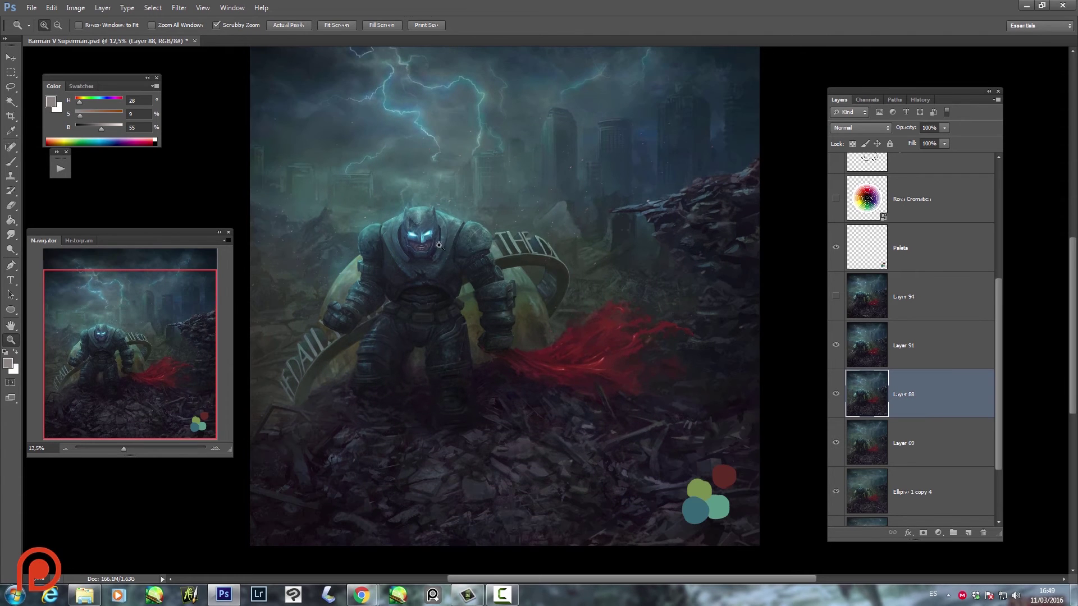
- Zoom in on the THE lettering and make Layer 91 the active layer
click(505, 213)
click(542, 225)
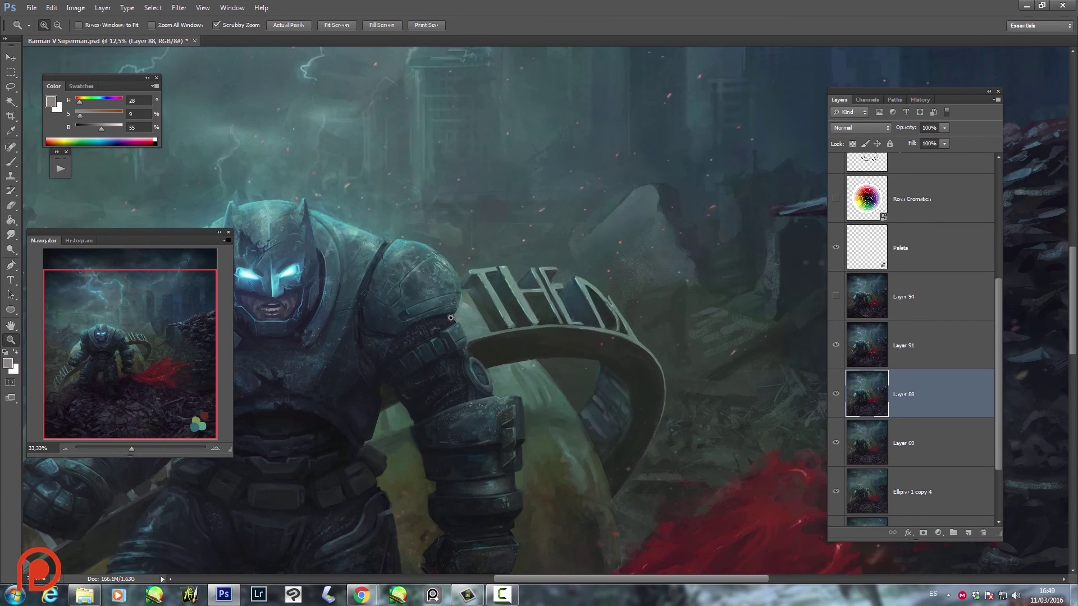
click(542, 225)
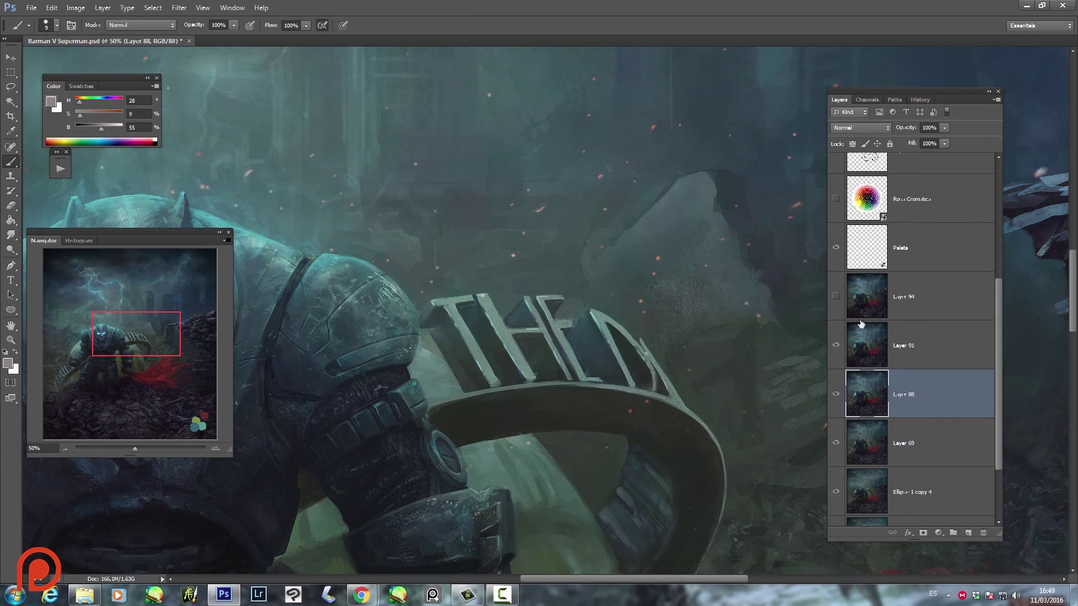
click(896, 344)
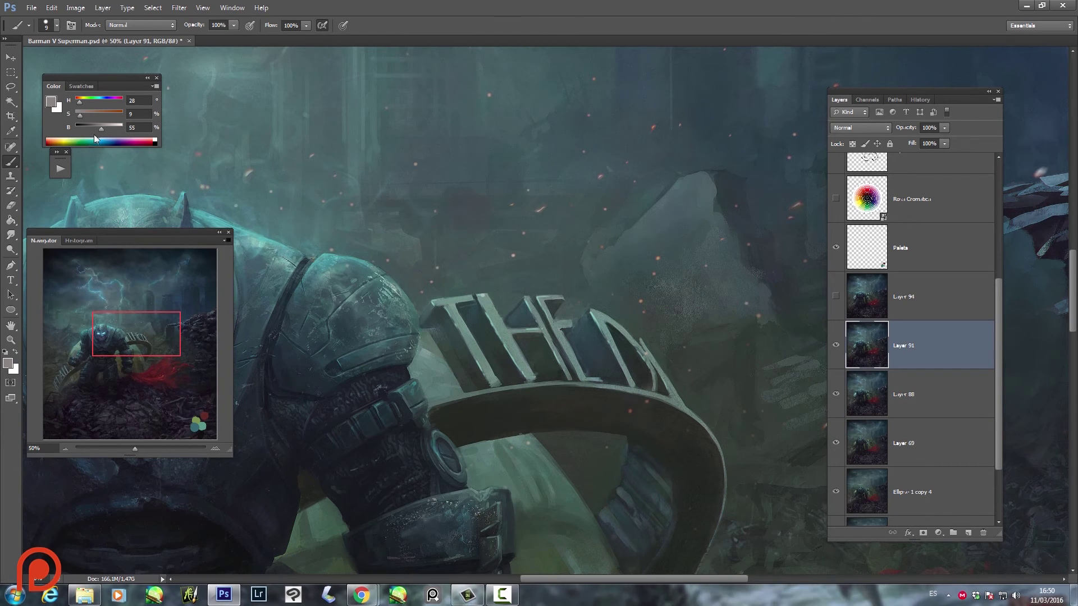
- Set the paint colour to a saturated brown sampled from the painting
drag(79, 116, 113, 116)
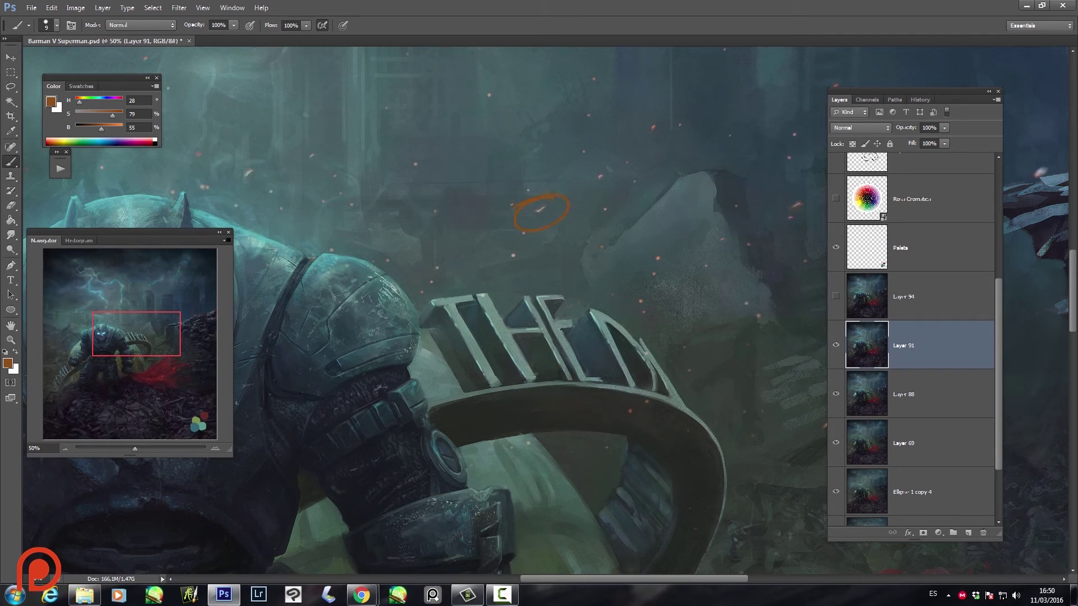
key(z)
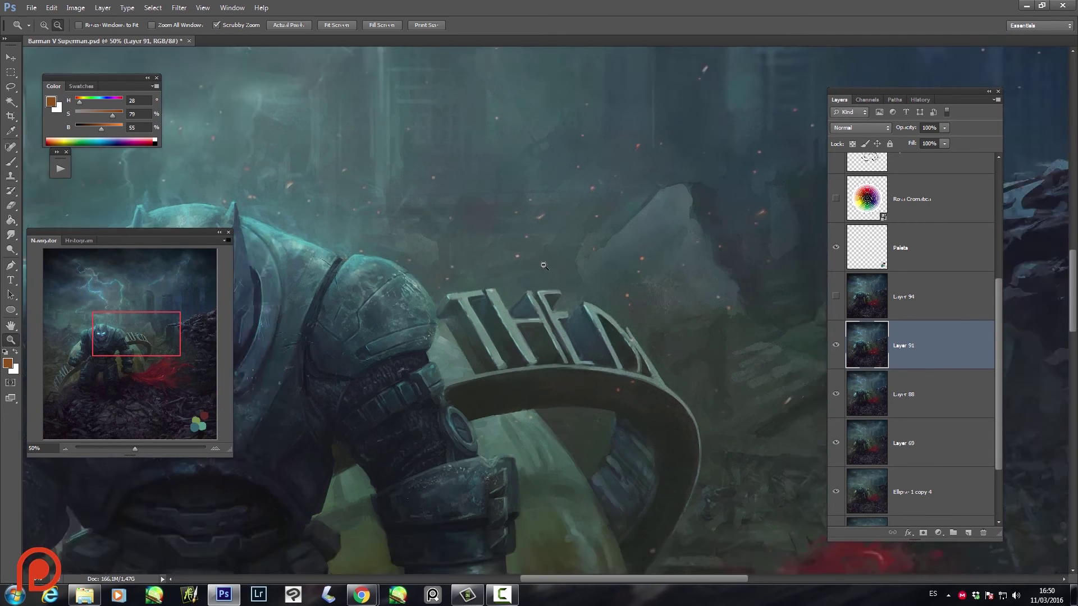
scroll(650, 302, down, 3)
scroll(650, 302, up, 2)
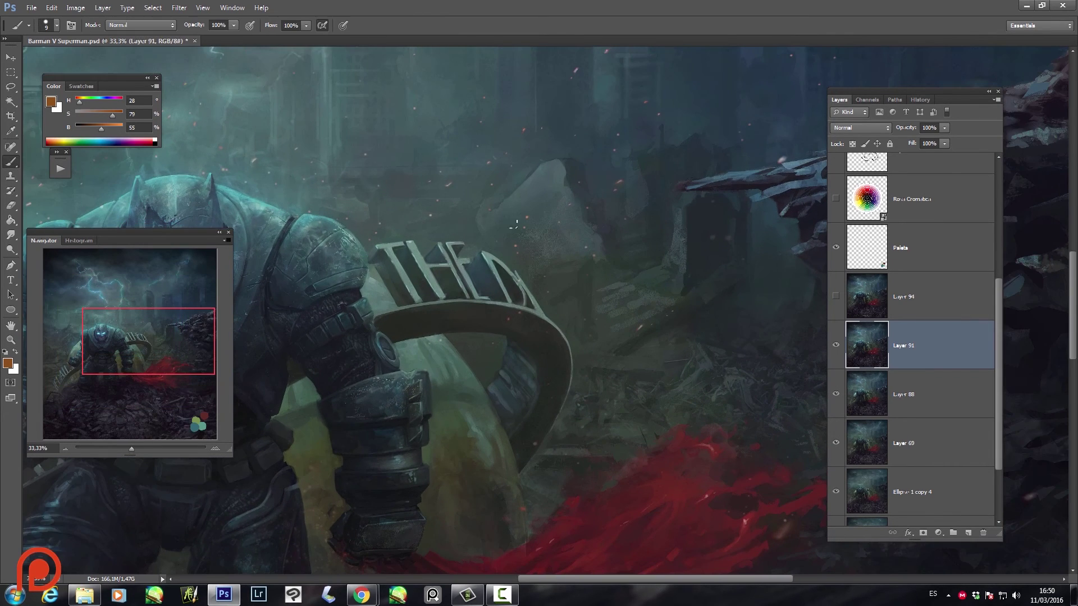
key(b)
alt+click(530, 212)
drag(529, 212, 532, 212)
- Enlarge the brush, paint a brown dot beside the red palette dot, then undo it
scroll(607, 307, down, 10)
scroll(630, 348, right, 8)
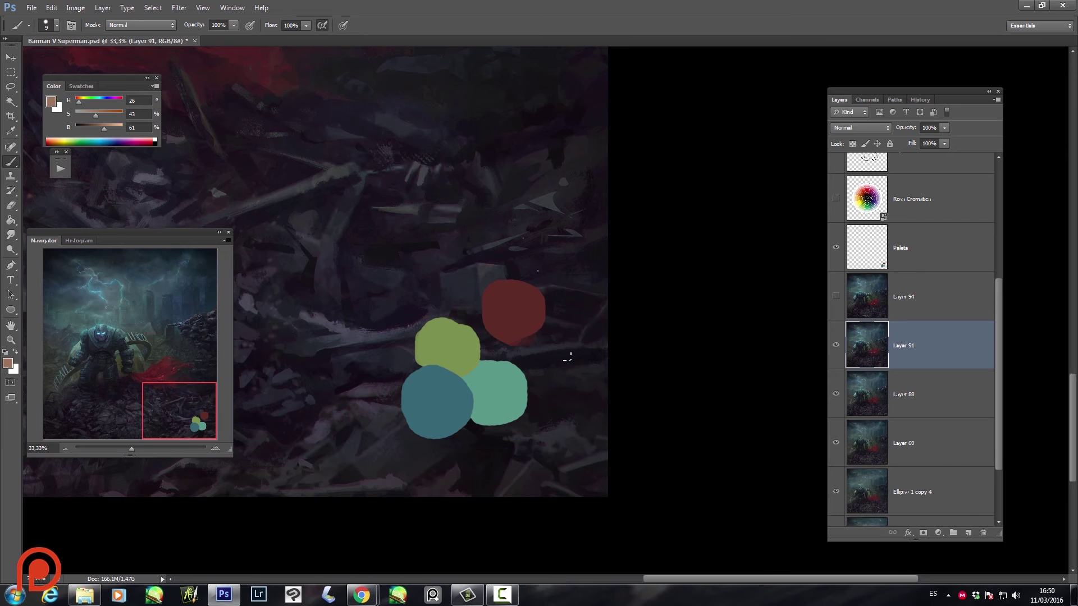
key(bracketright)
key(bracketright)
key(bracketright)
click(557, 326)
drag(530, 292, 753, 419)
key(ctrl+z)
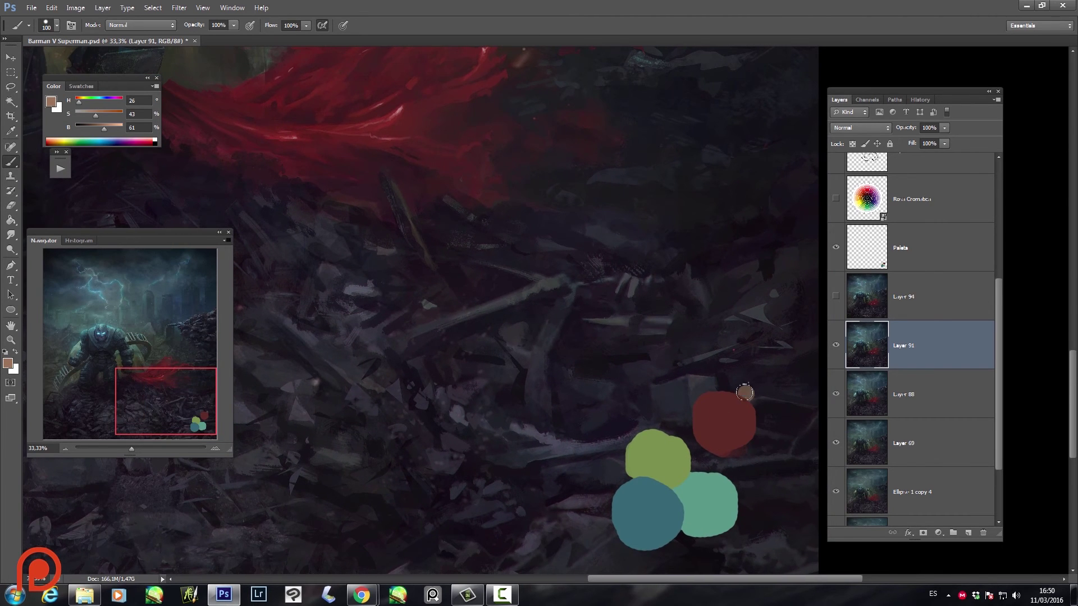
- Sample light cyan from Batman's glowing eyes, paint a dot beside the palette circles, and zoom out
scroll(689, 380, left, 8)
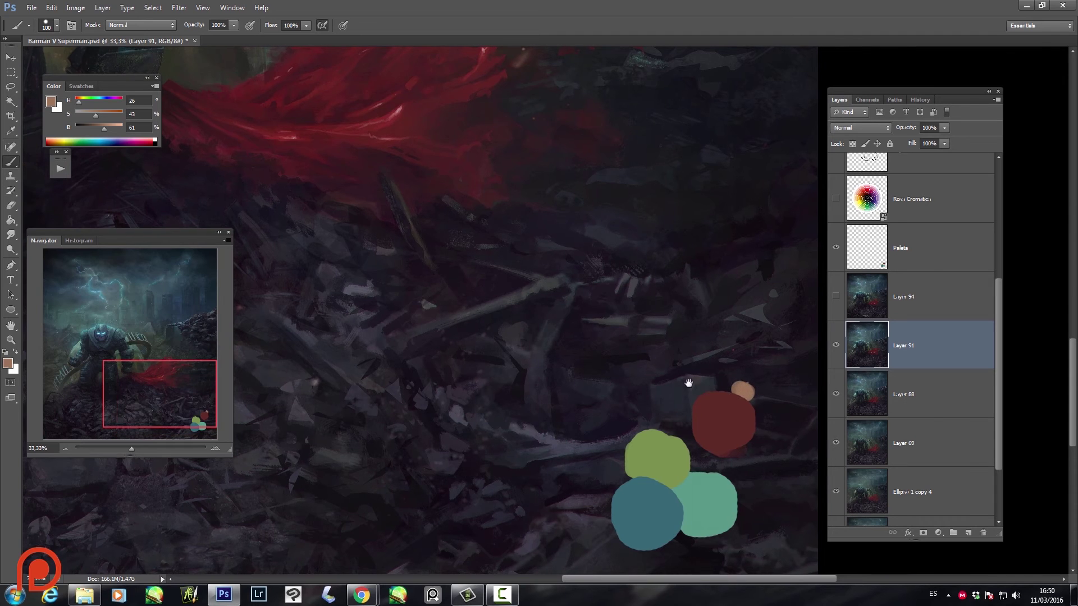
scroll(652, 385, up, 5)
drag(652, 385, 697, 413)
alt+click(371, 97)
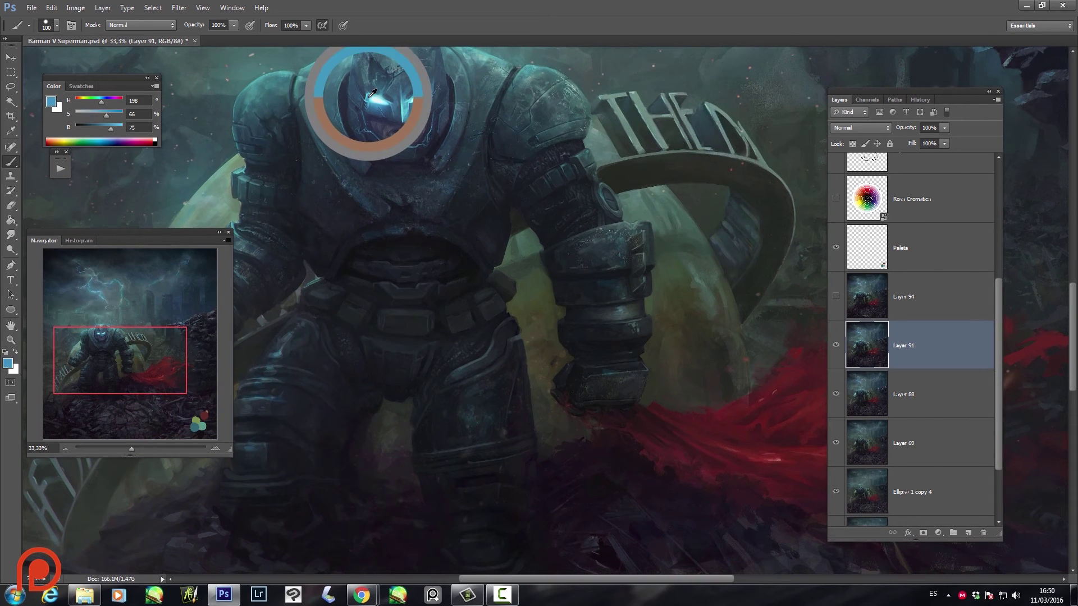
alt+click(375, 92)
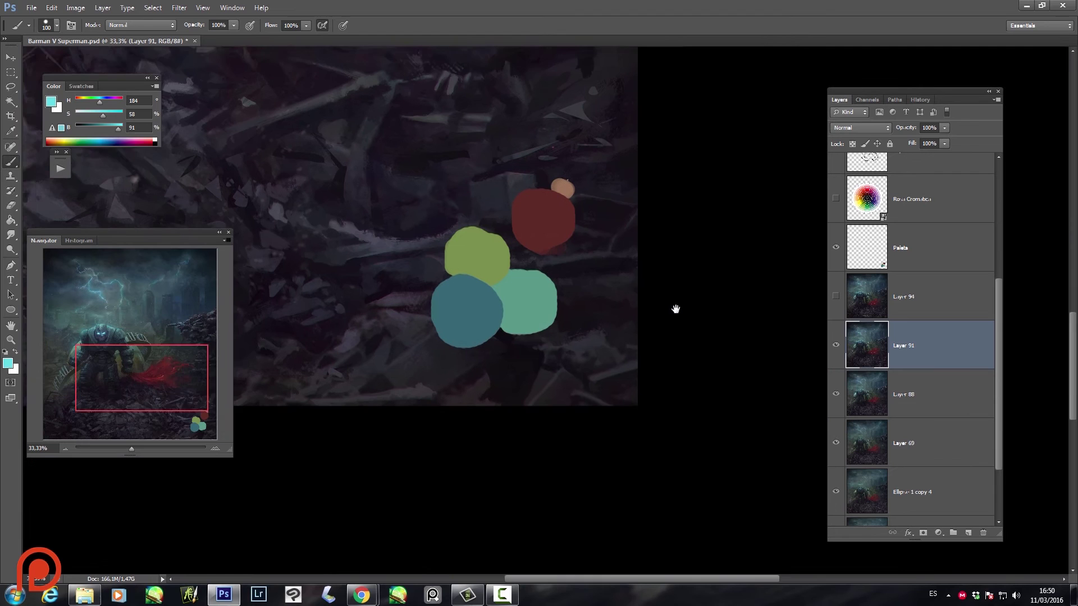
drag(559, 273, 561, 285)
key(z)
alt+click(589, 278)
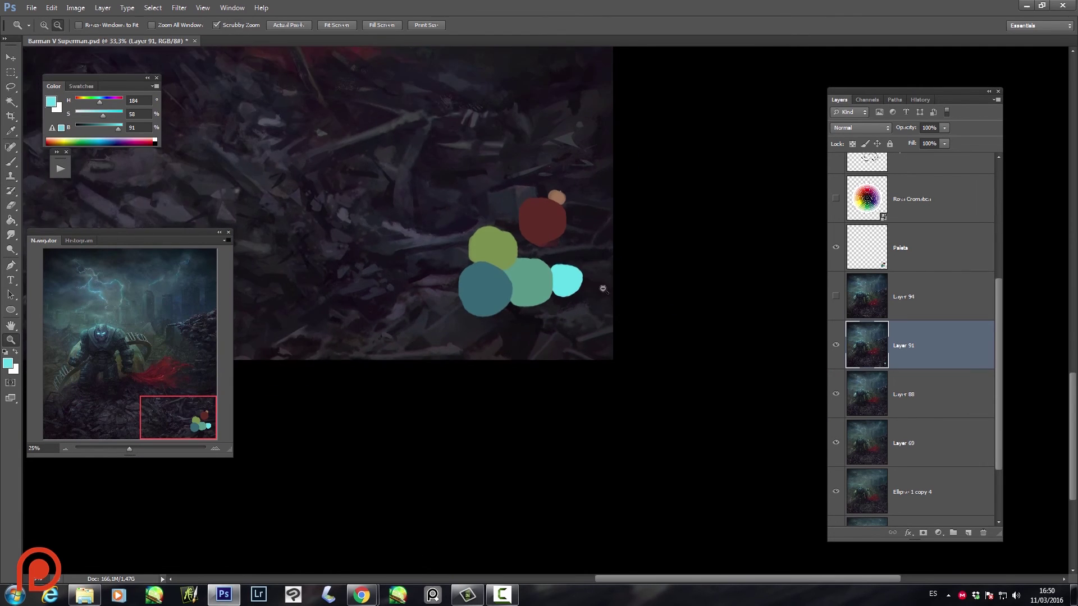
alt+click(592, 279)
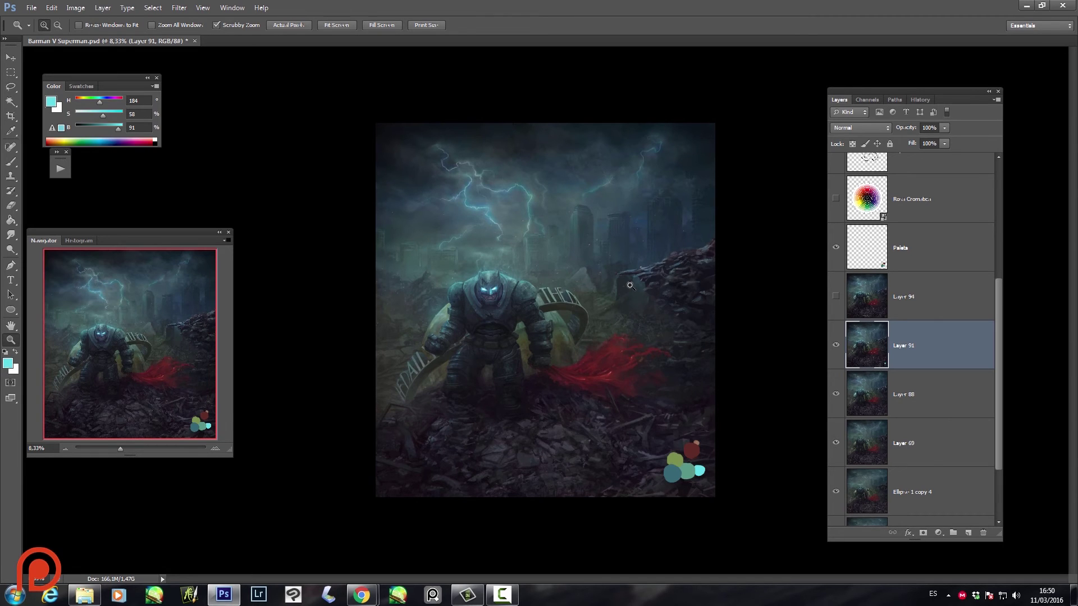
- Show Layer 94 and make Paleta the layer to paint on
click(502, 309)
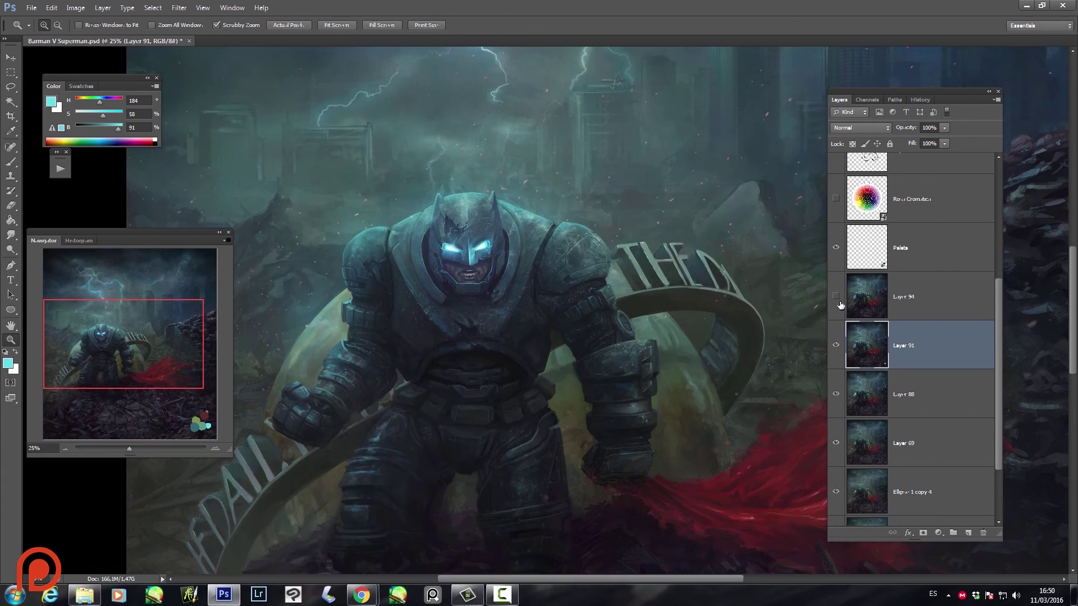
drag(670, 383, 693, 253)
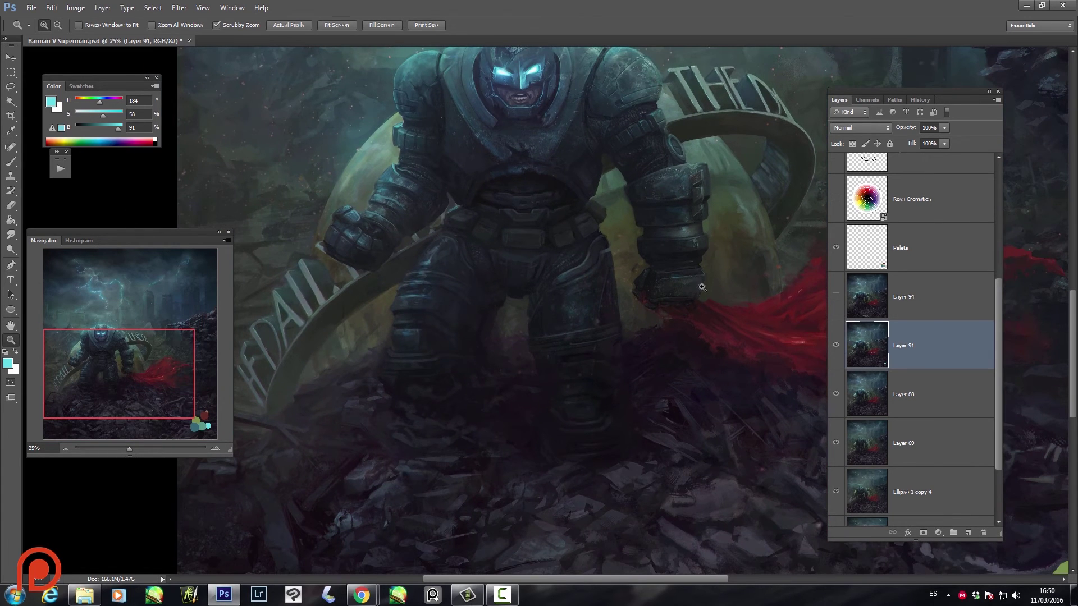
click(836, 298)
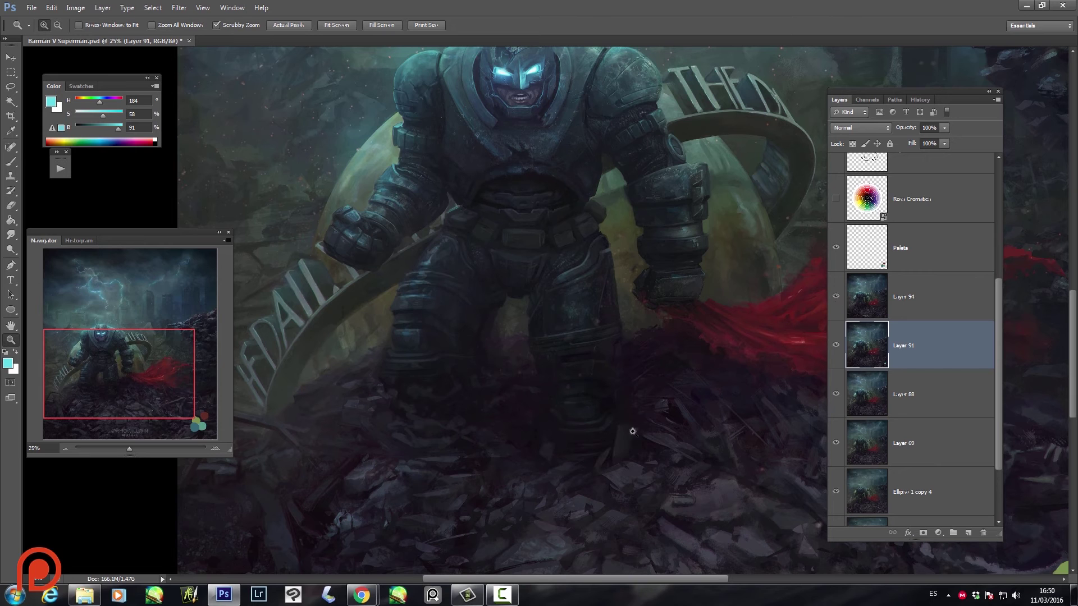
key(b)
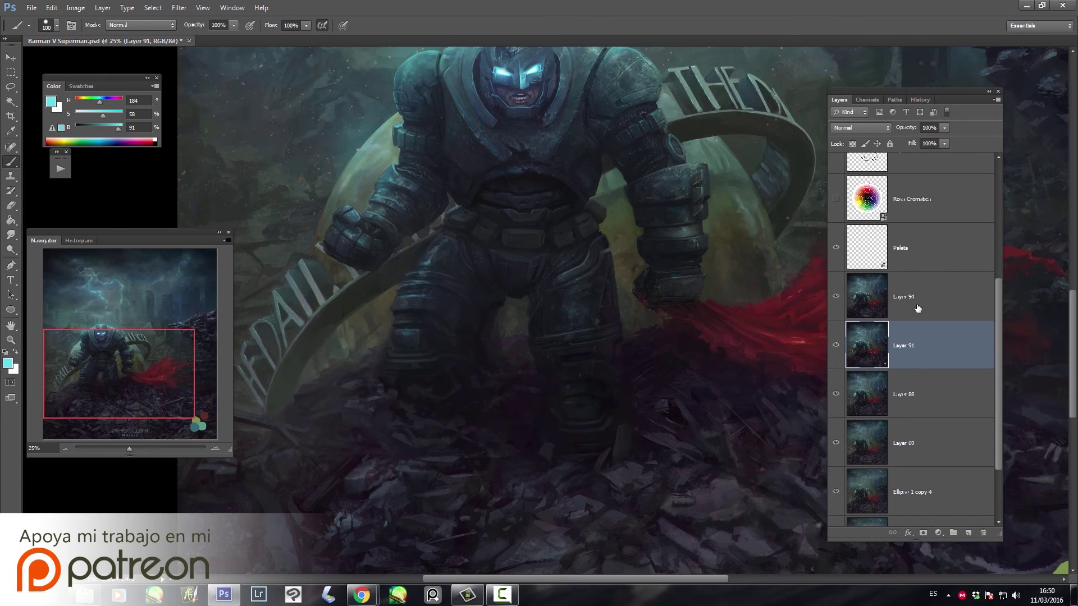
click(889, 277)
click(912, 262)
- Paint cyan test strokes on the rubble, then lasso-select and delete them
key(bracketleft)
key(bracketleft)
mouse_move(613, 463)
mouse_down()
mouse_move(635, 421)
mouse_move(601, 470)
mouse_move(609, 445)
mouse_move(534, 449)
mouse_up()
mouse_move(388, 389)
mouse_down()
mouse_move(433, 396)
mouse_move(469, 382)
mouse_move(475, 394)
mouse_up()
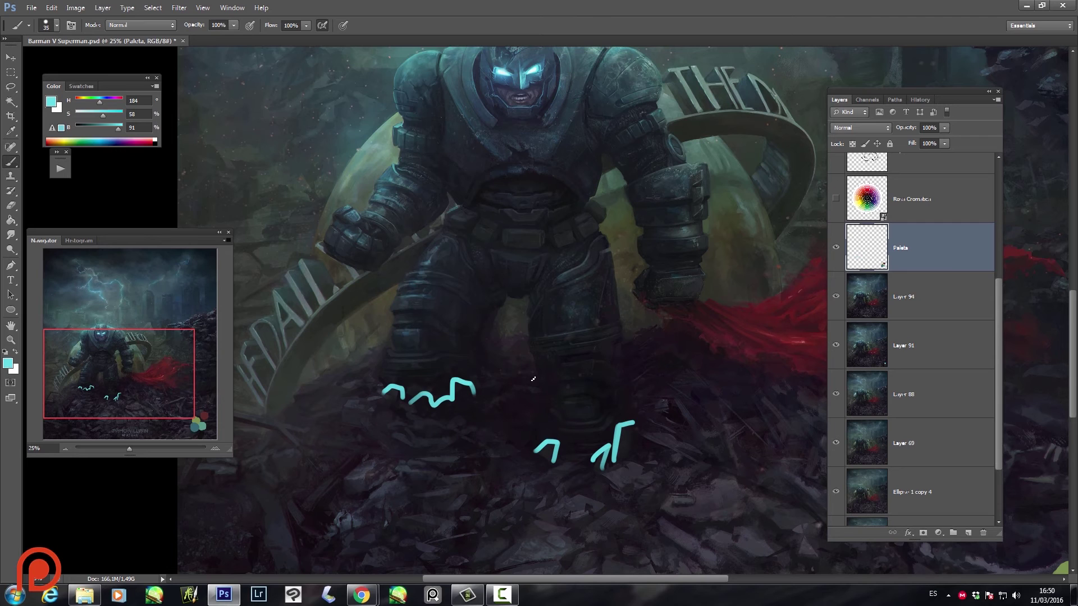
key(l)
drag(455, 303, 365, 300)
key(Delete)
key(ctrl+d)
- Compare the painting with Layer 94 hidden and shown, then start zooming out
key(z)
click(834, 297)
click(835, 297)
key(l)
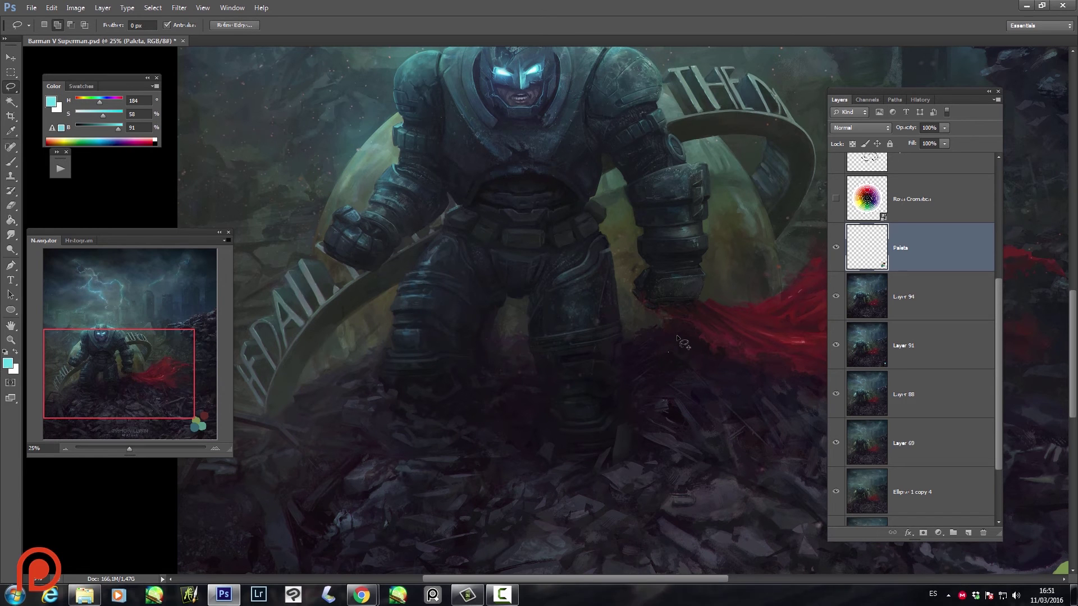
key(z)
alt+click(628, 318)
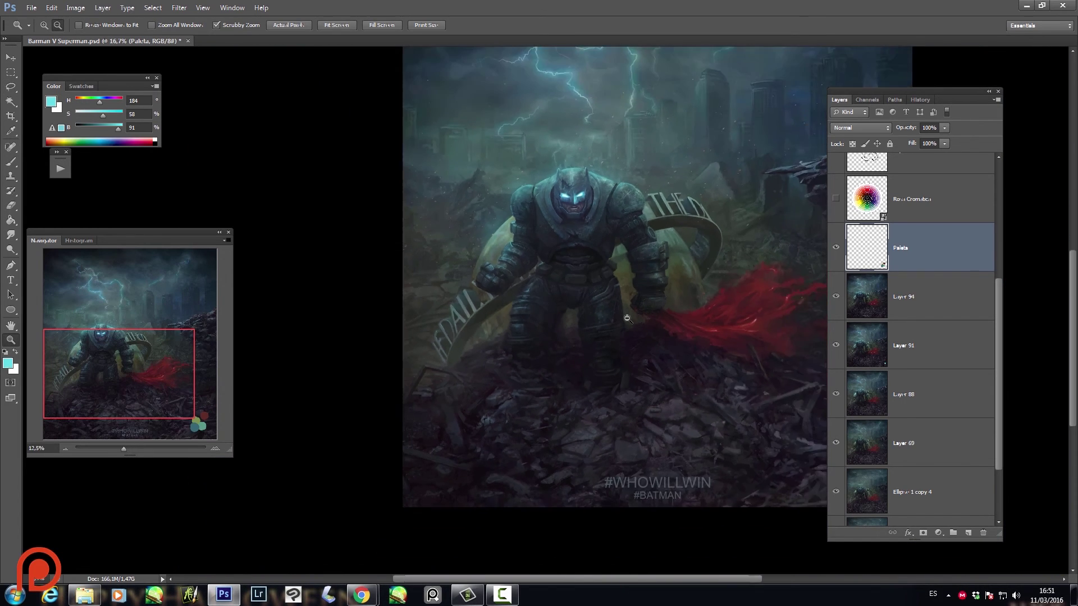
- Set the image resolution to 140 ppi without resampling, keeping 7257 × 8000 pixels
alt+click(628, 318)
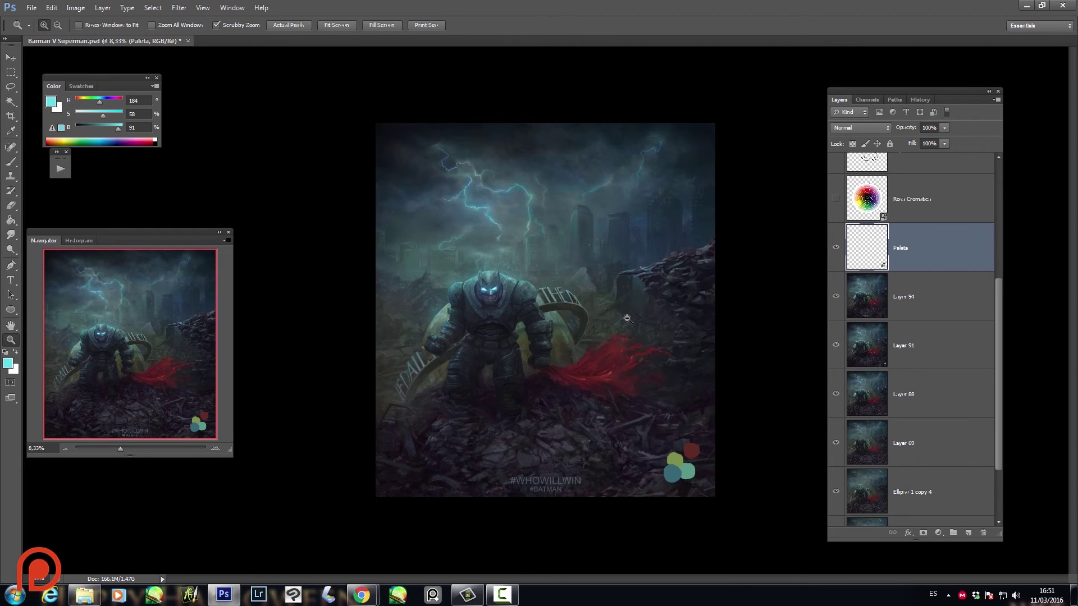
key(ctrl+alt+i)
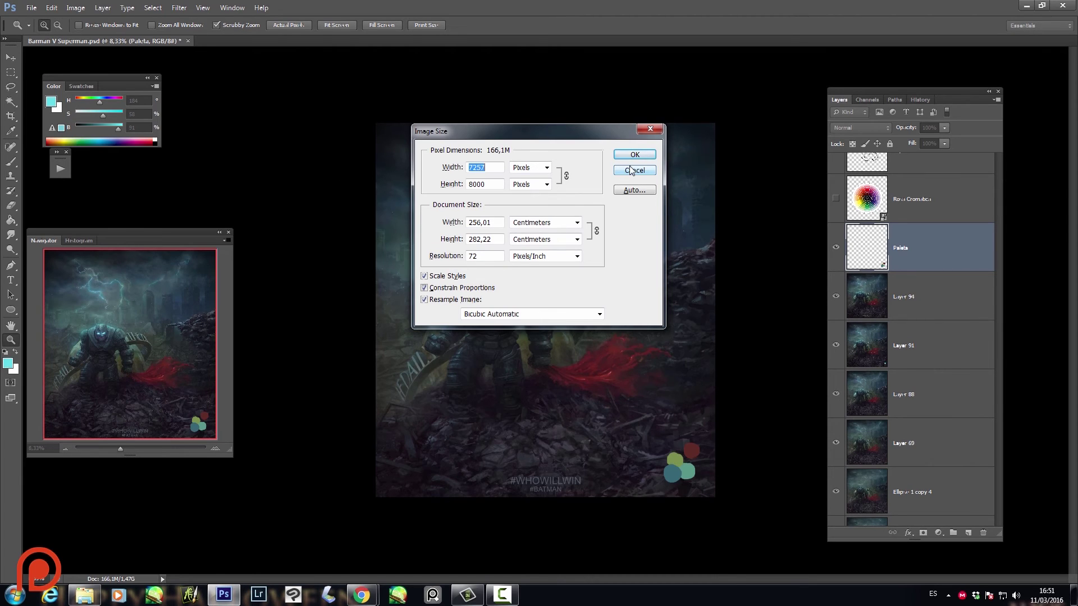
double_click(490, 259)
text(1440)
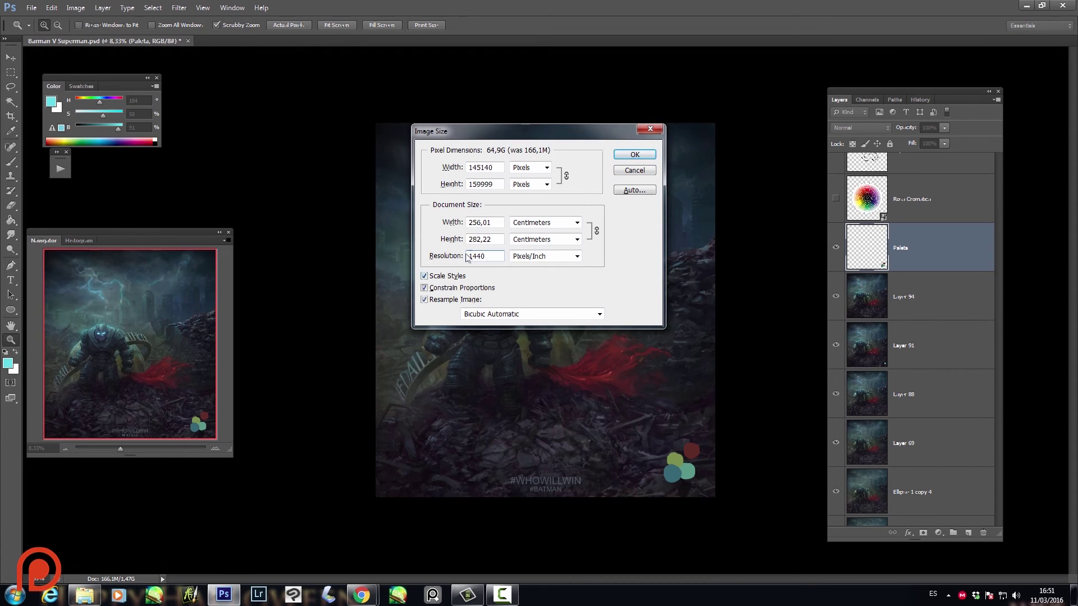
key(BackSpace)
key(BackSpace)
text(0)
click(501, 239)
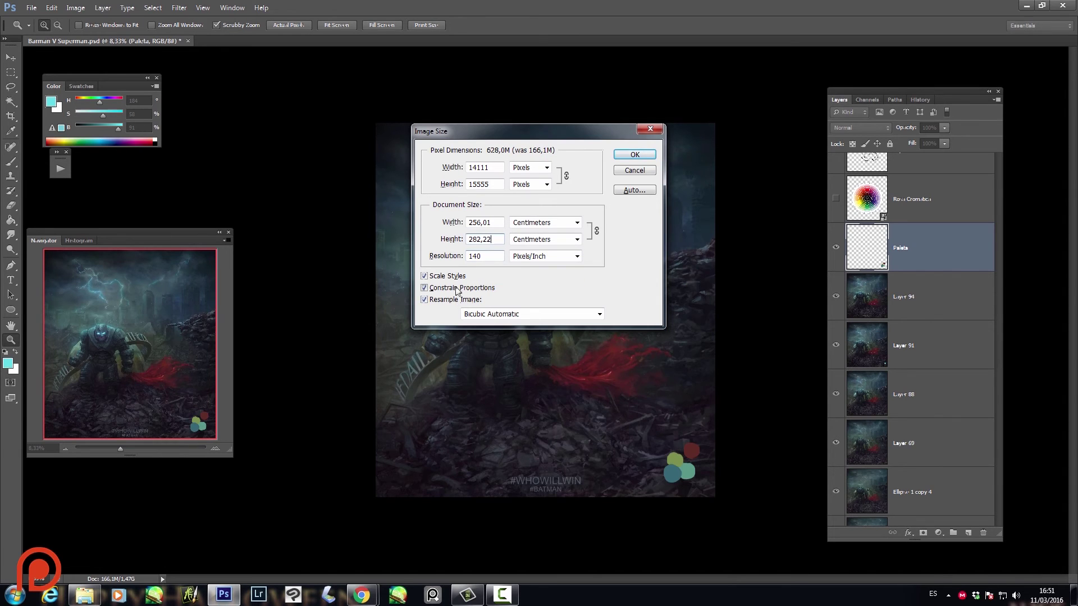
click(433, 303)
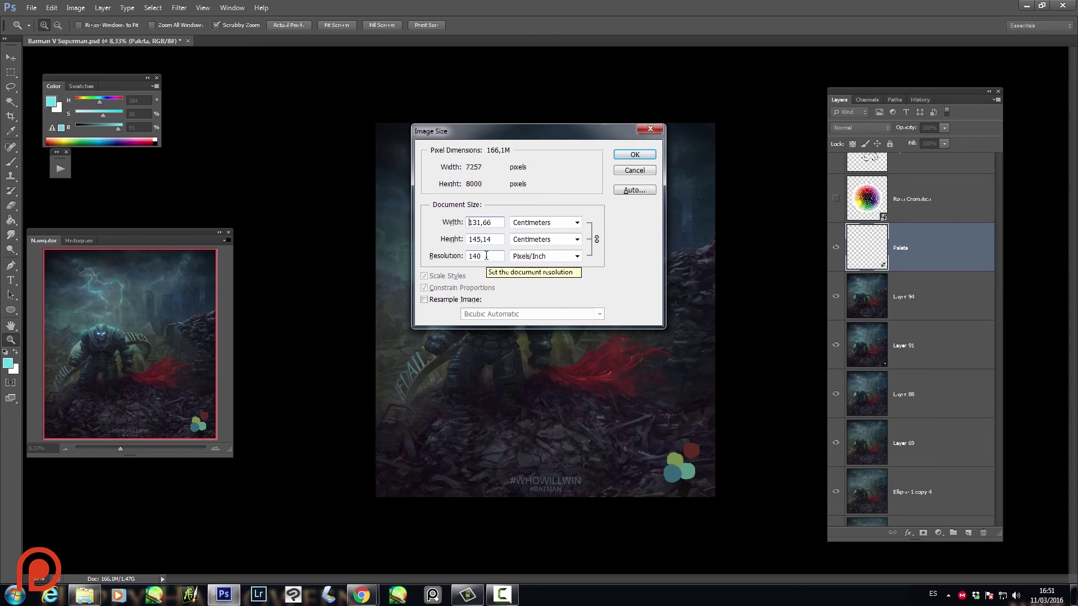
click(639, 167)
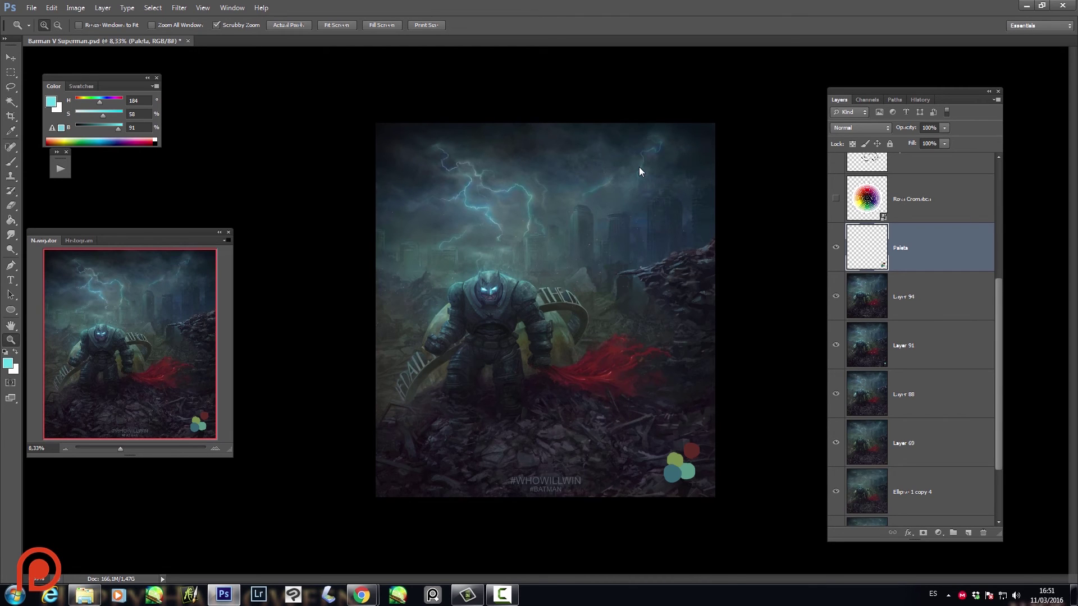
- Zoom in on Batman's face and hide the Paleta, Layer 94 and Layer 91 layers
click(476, 286)
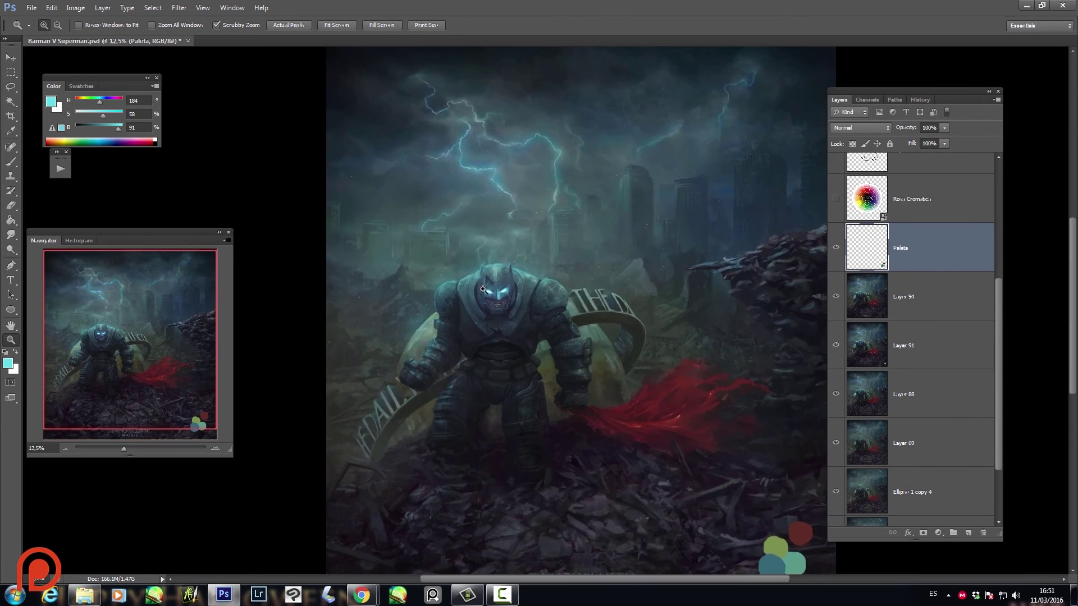
drag(502, 300, 579, 384)
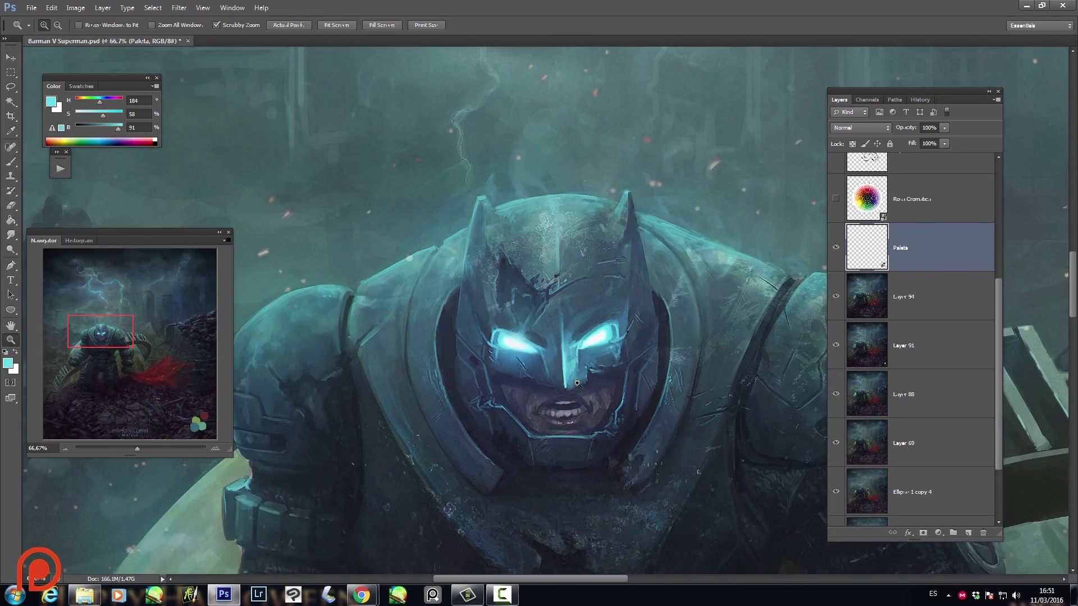
click(835, 247)
click(835, 296)
click(836, 345)
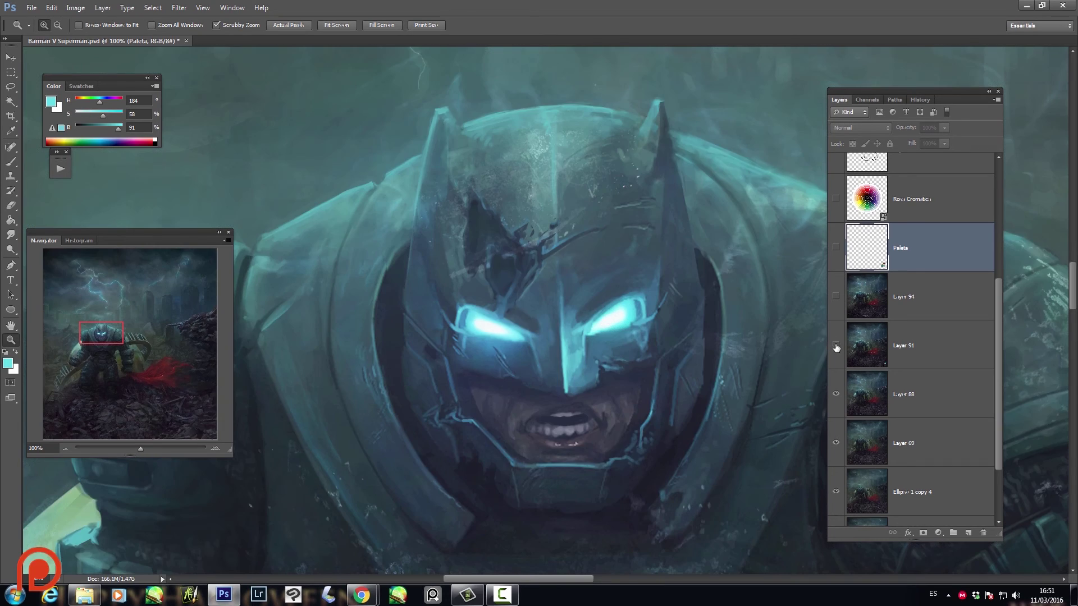
- Toggle Layer 91 repeatedly to compare face versions, leave it hidden, and zoom out
click(836, 346)
click(836, 346)
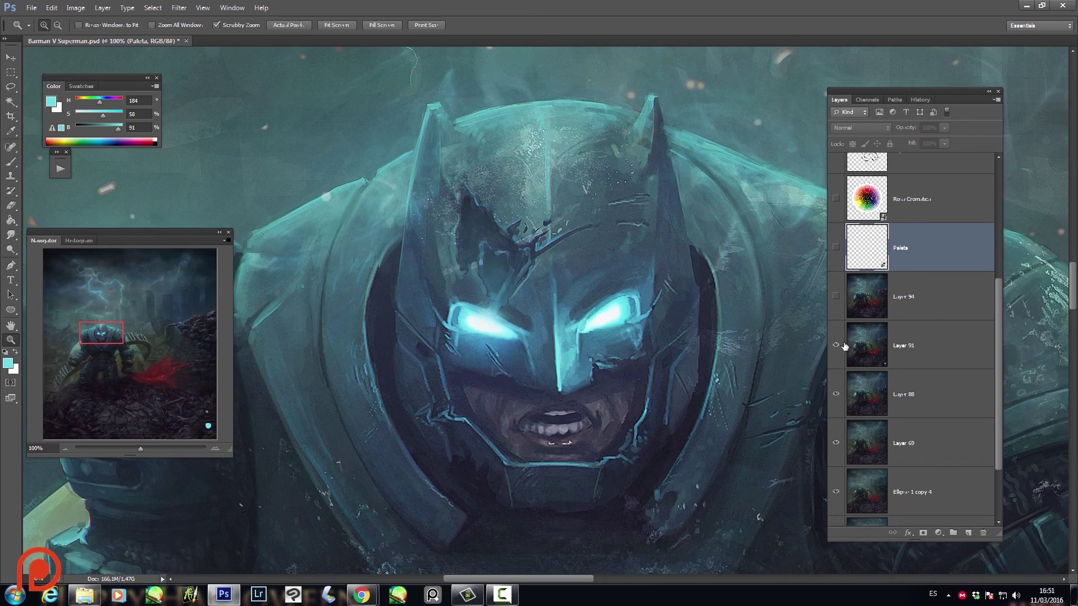
click(847, 346)
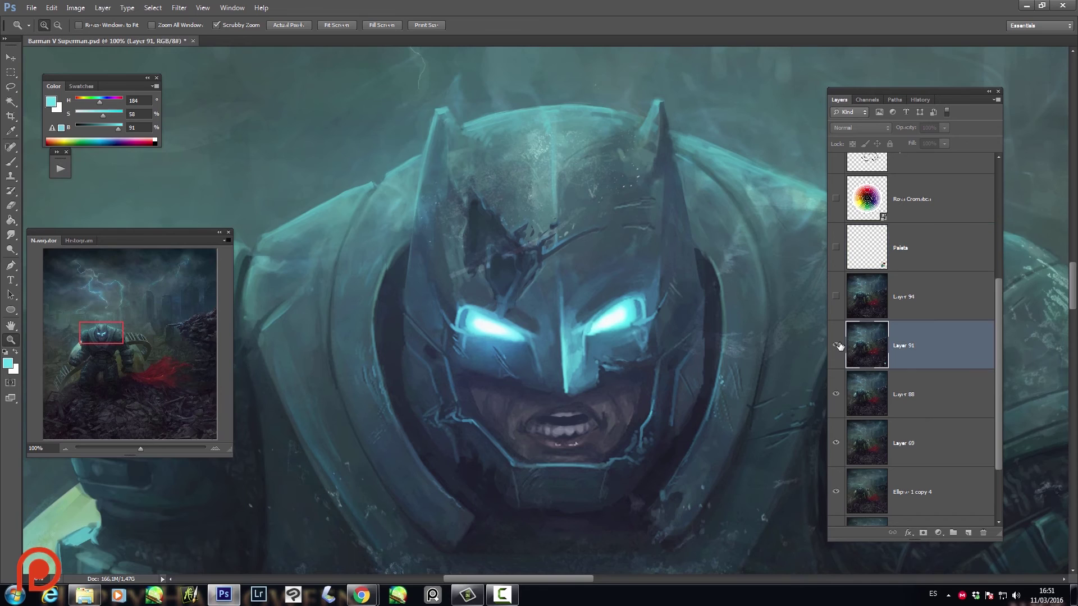
click(836, 345)
click(836, 345)
click(836, 346)
click(836, 345)
alt+click(696, 396)
mouse_move(696, 396)
mouse_down()
mouse_move(668, 283)
mouse_move(690, 283)
mouse_up()
- Duplicate Layer 88 as Layer 88 copy and zoom in on Batman's face
right_click(909, 394)
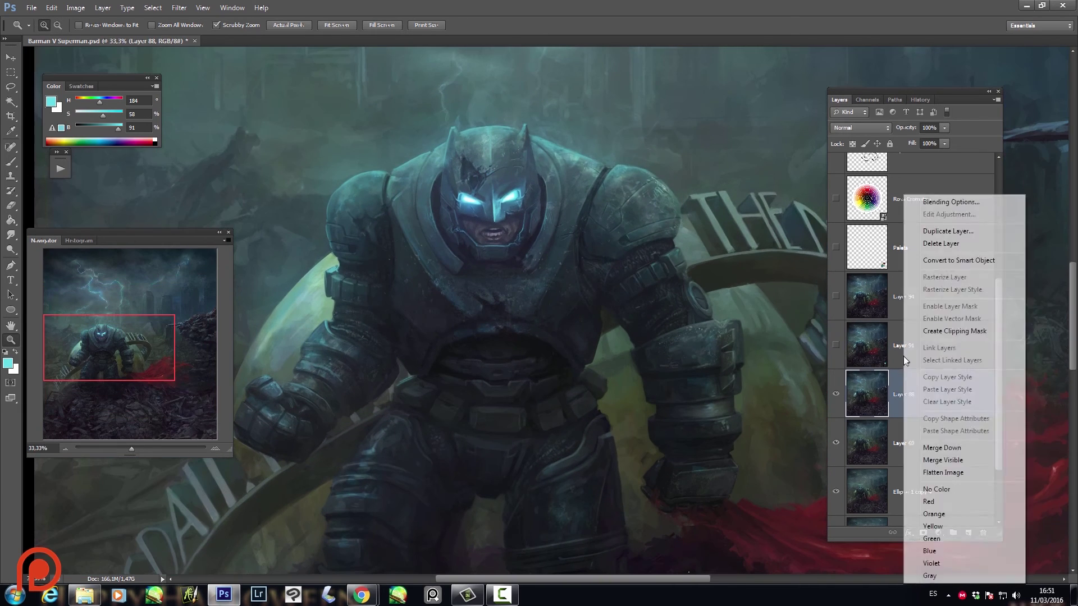
click(932, 233)
key(Return)
click(497, 190)
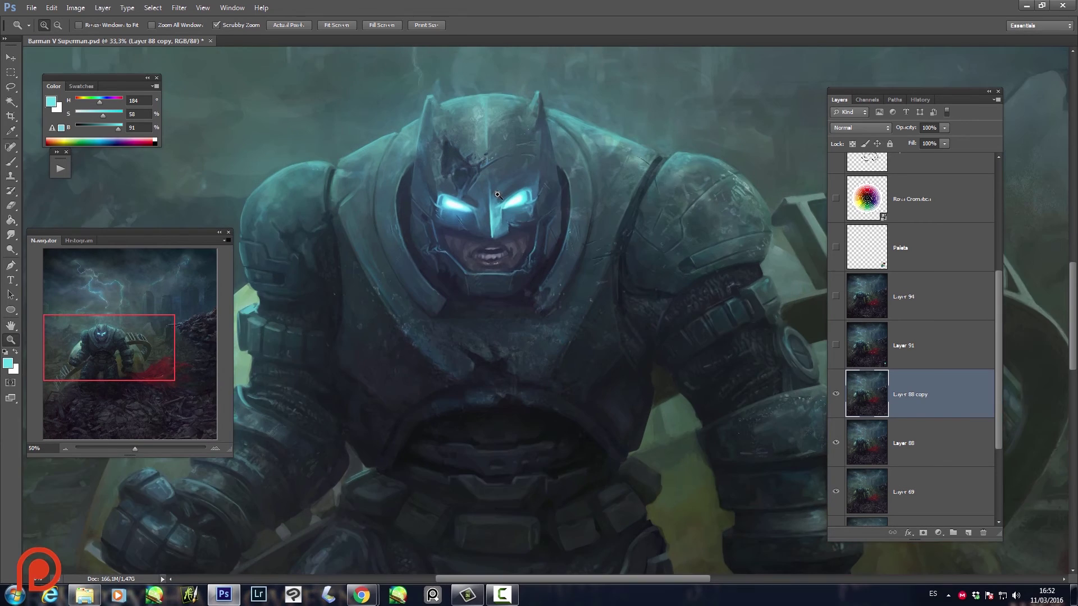
click(496, 191)
- Apply Sharpen More to the duplicate layer and inspect the sharpened face
click(179, 8)
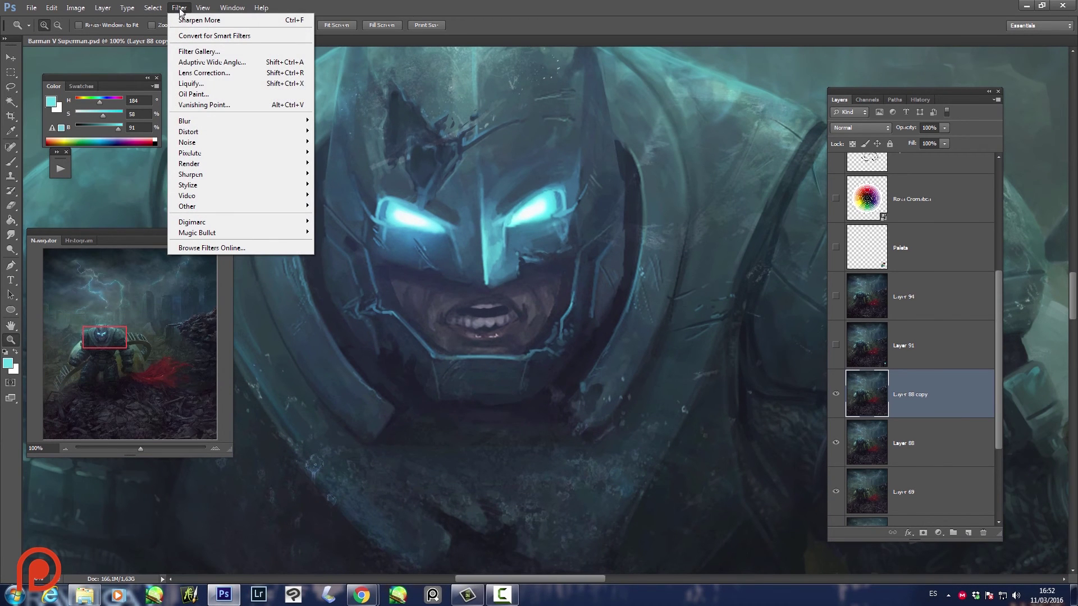
mouse_move(190, 174)
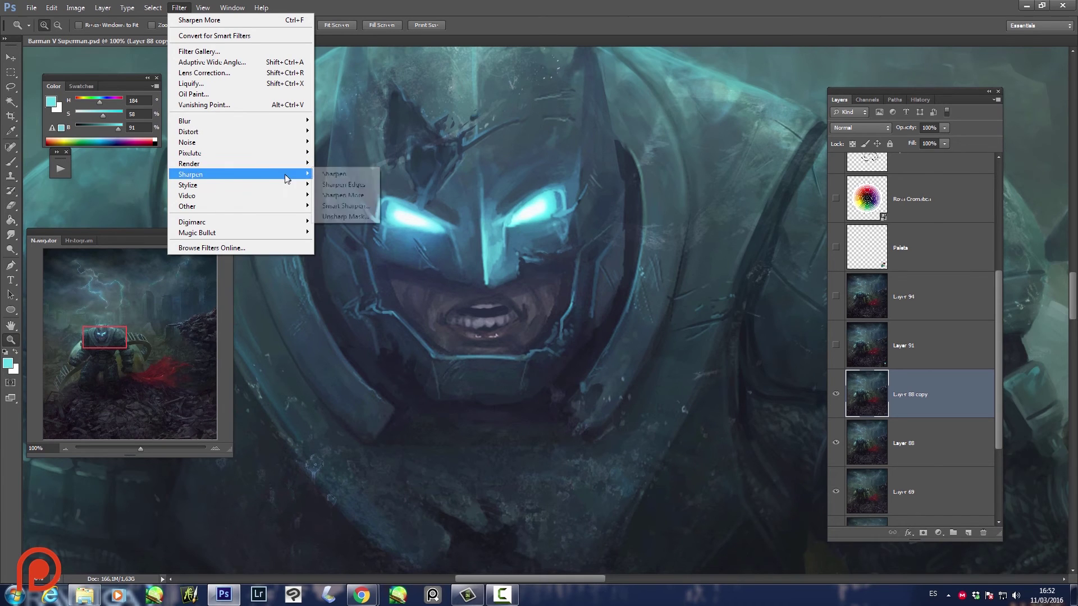
click(344, 195)
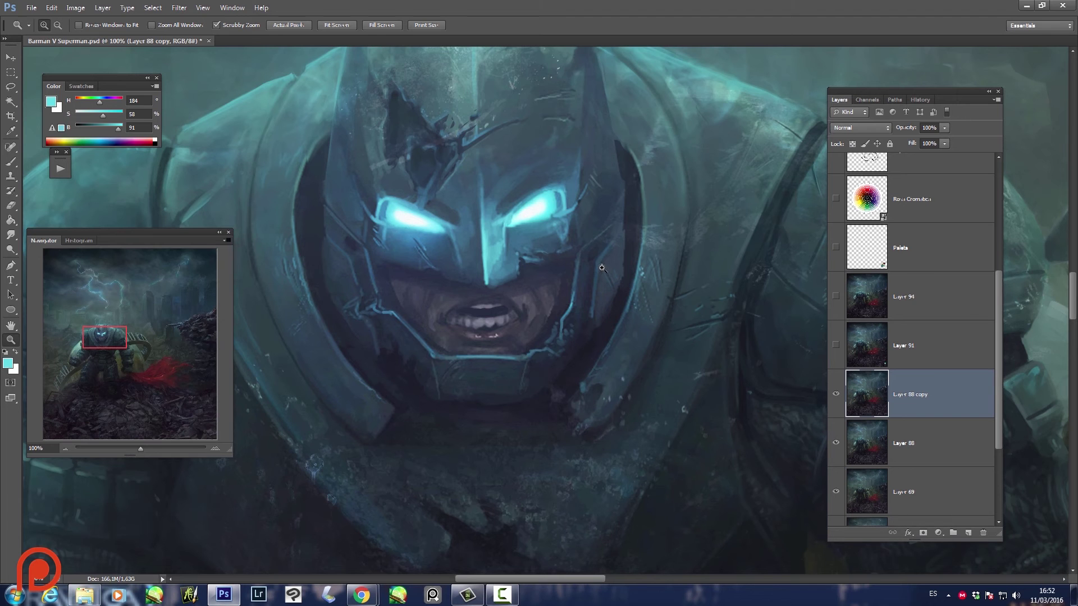
click(566, 273)
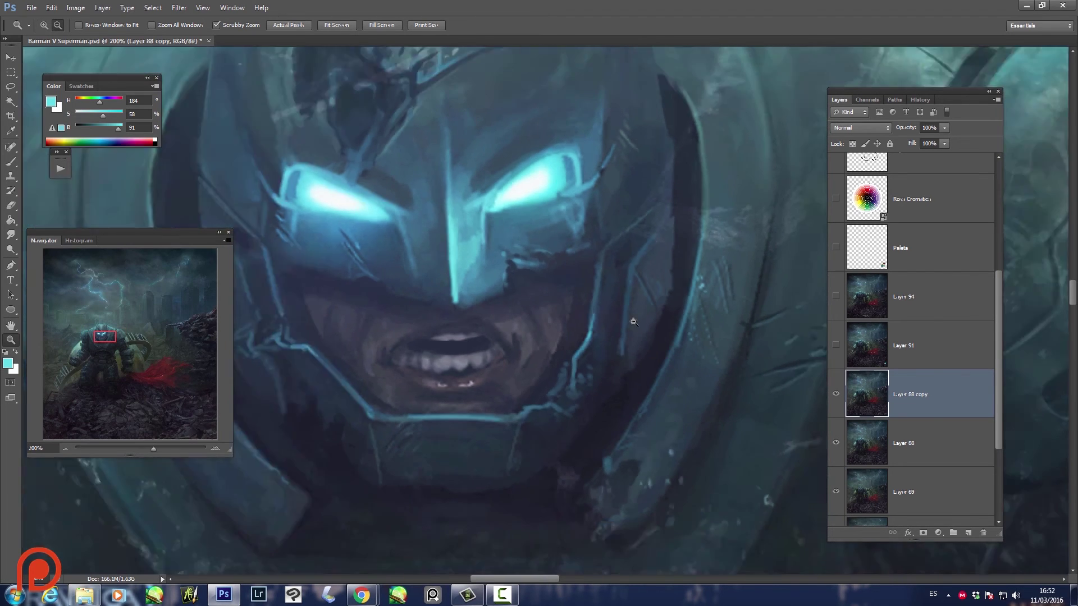
alt+click(634, 322)
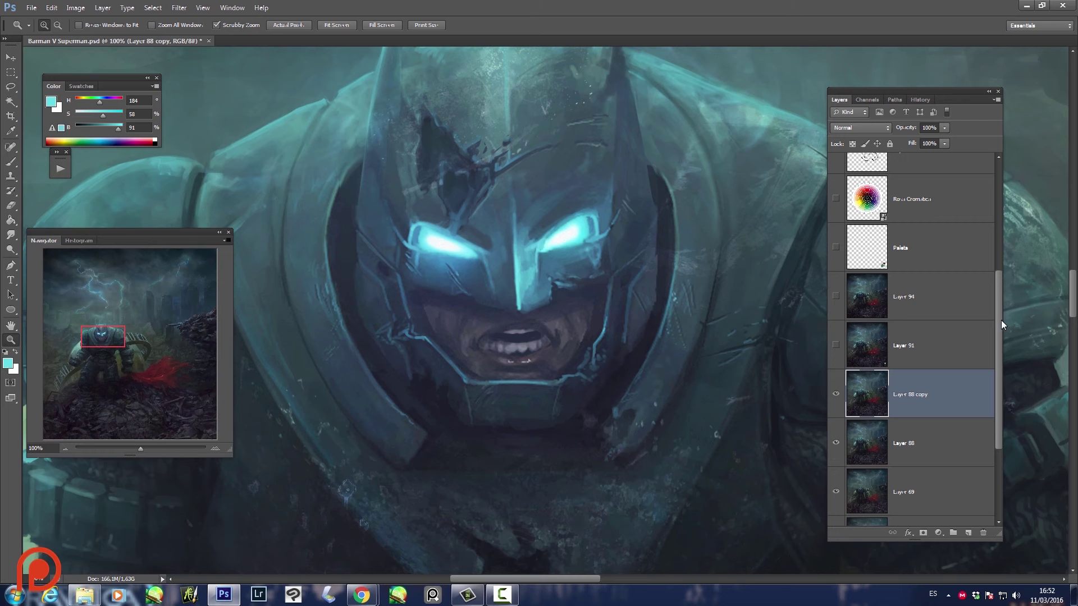
- Zoom in and out on Batman's face and mouth to inspect the painting
click(582, 328)
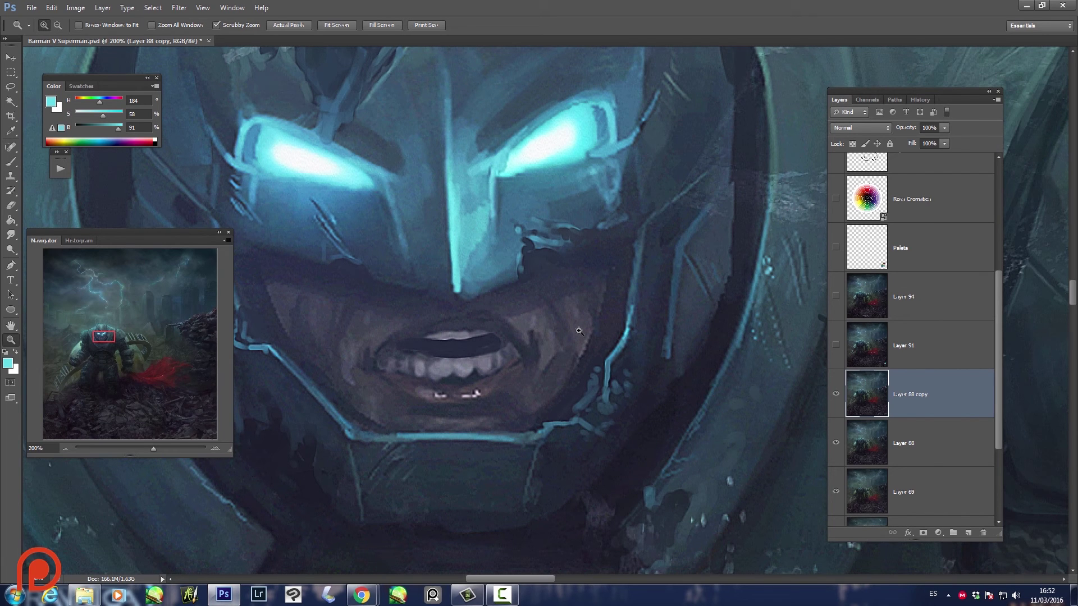
alt+click(576, 266)
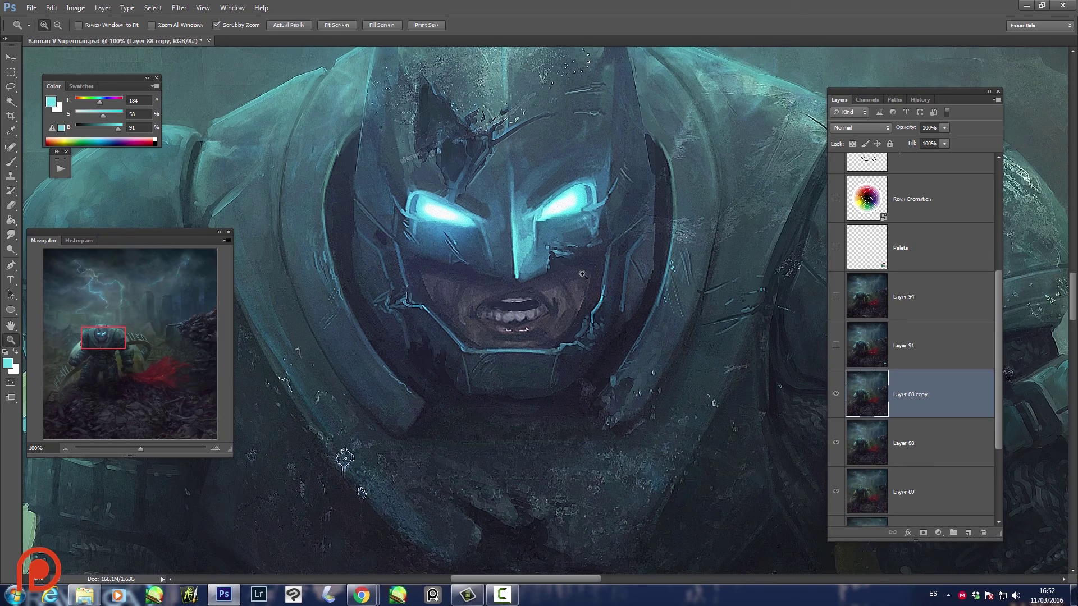
drag(530, 443, 522, 414)
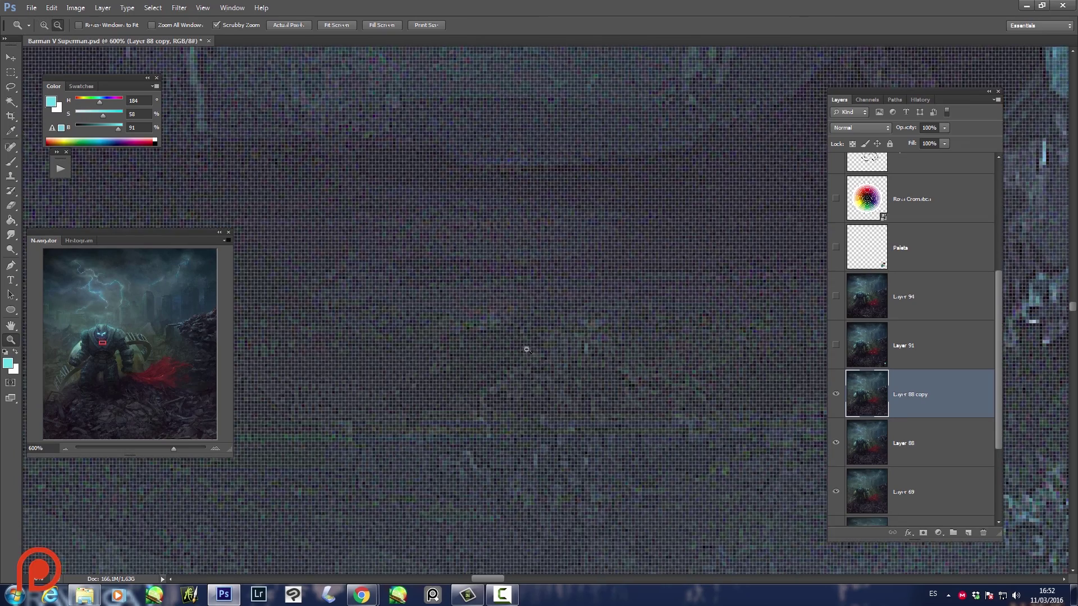
alt+click(526, 352)
drag(539, 260, 552, 354)
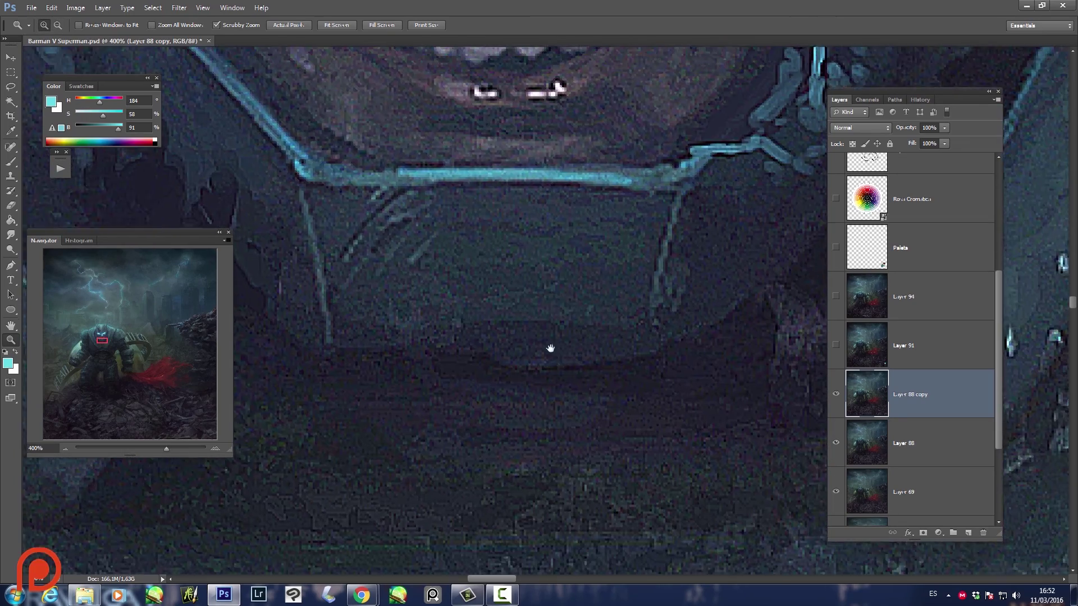
scroll(552, 353, down, 1)
scroll(561, 342, down, 1)
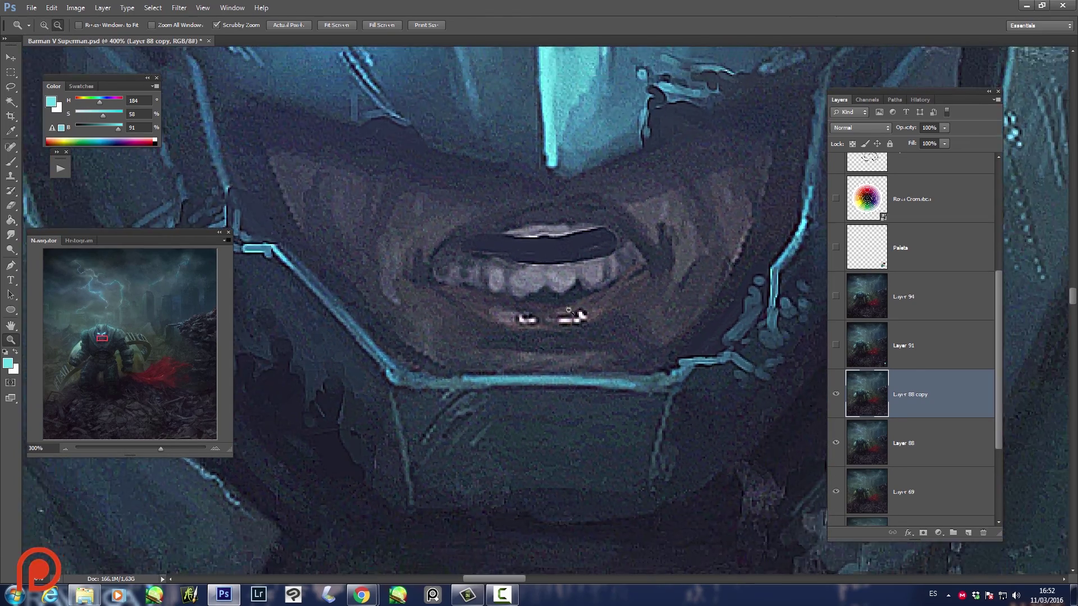
scroll(573, 328, down, 2)
scroll(581, 318, down, 1)
key(alt)
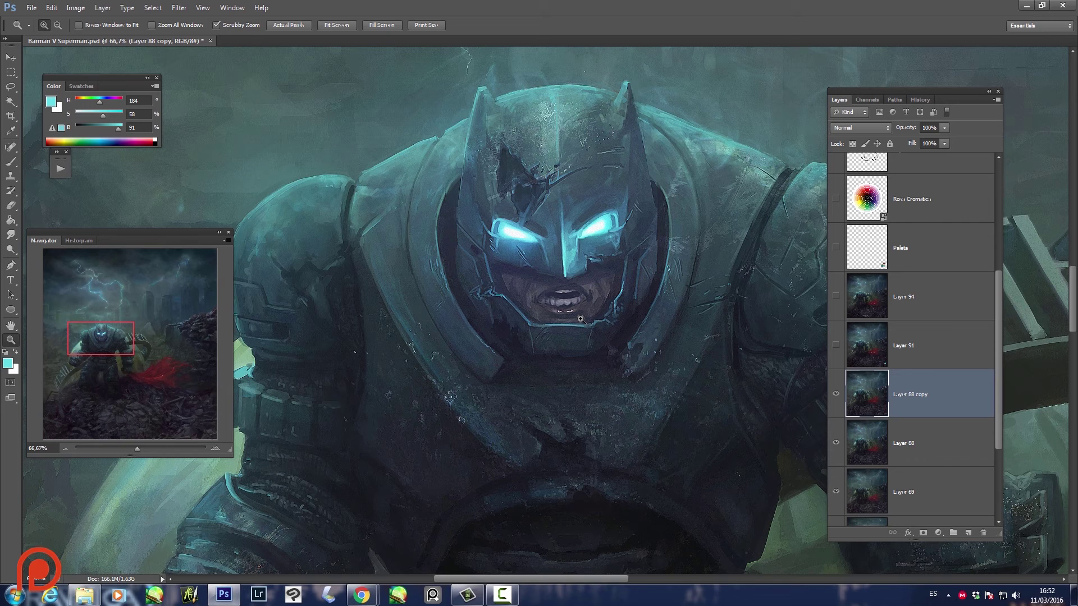
- Fade the last effect on Batman's face to a reduced opacity
key(ctrl+shift+f)
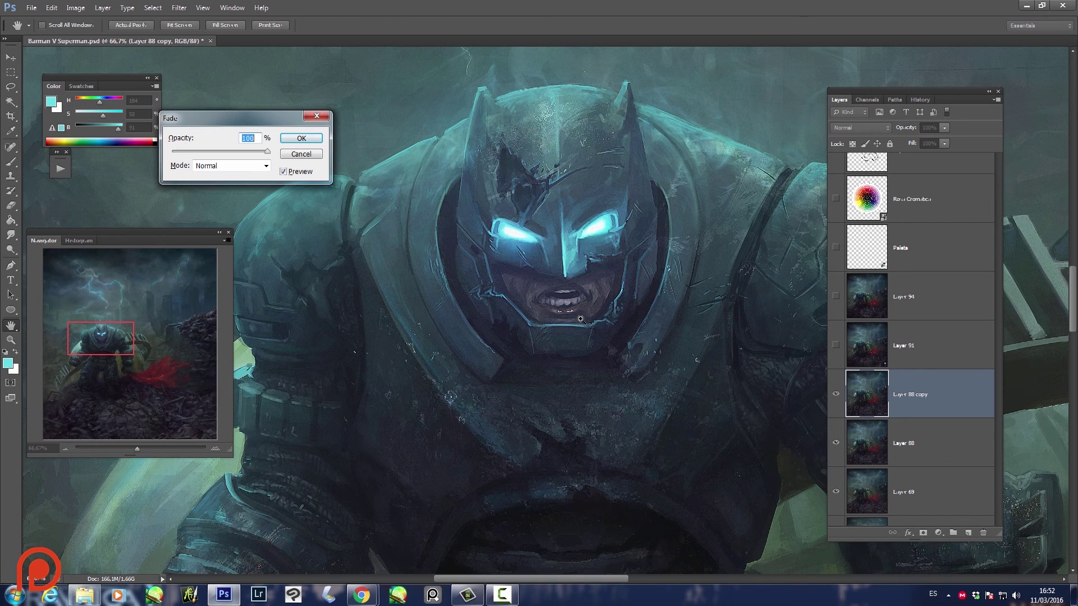
drag(258, 119, 564, 300)
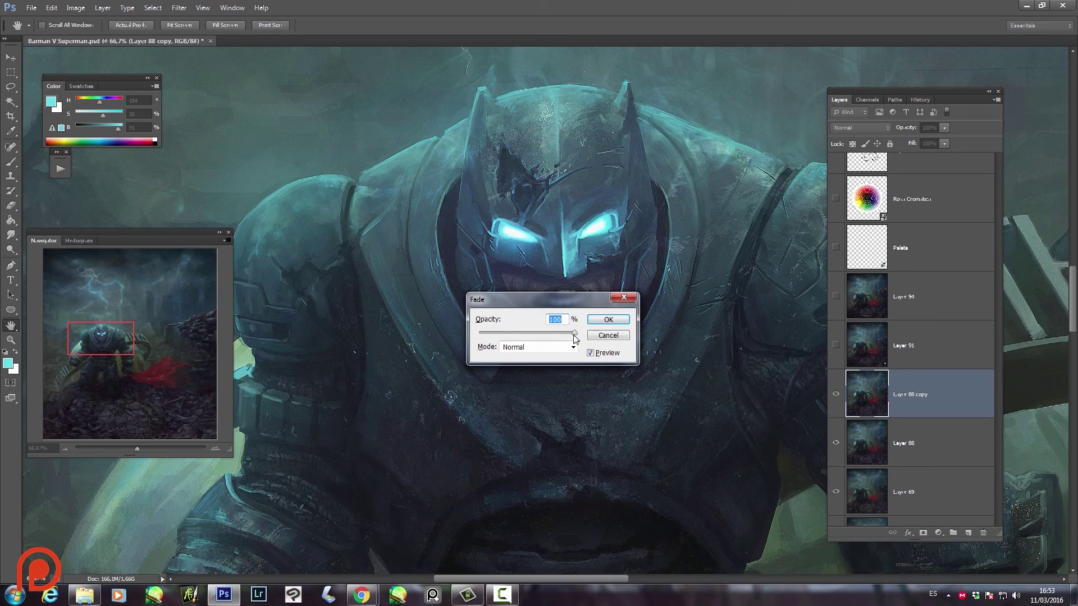
mouse_move(562, 310)
mouse_down()
mouse_move(647, 221)
mouse_move(586, 246)
mouse_up()
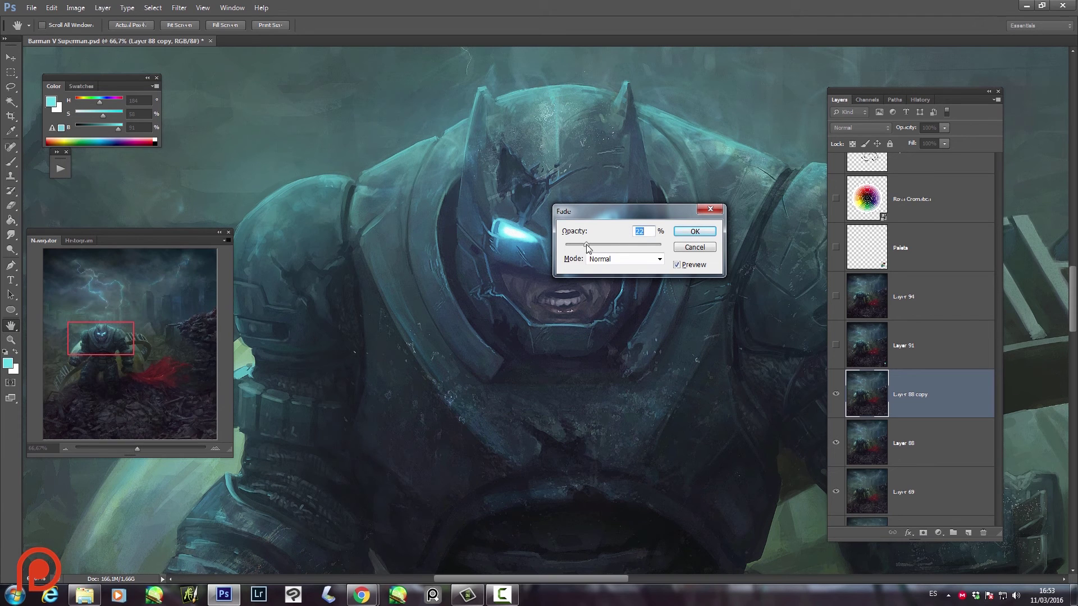
click(694, 231)
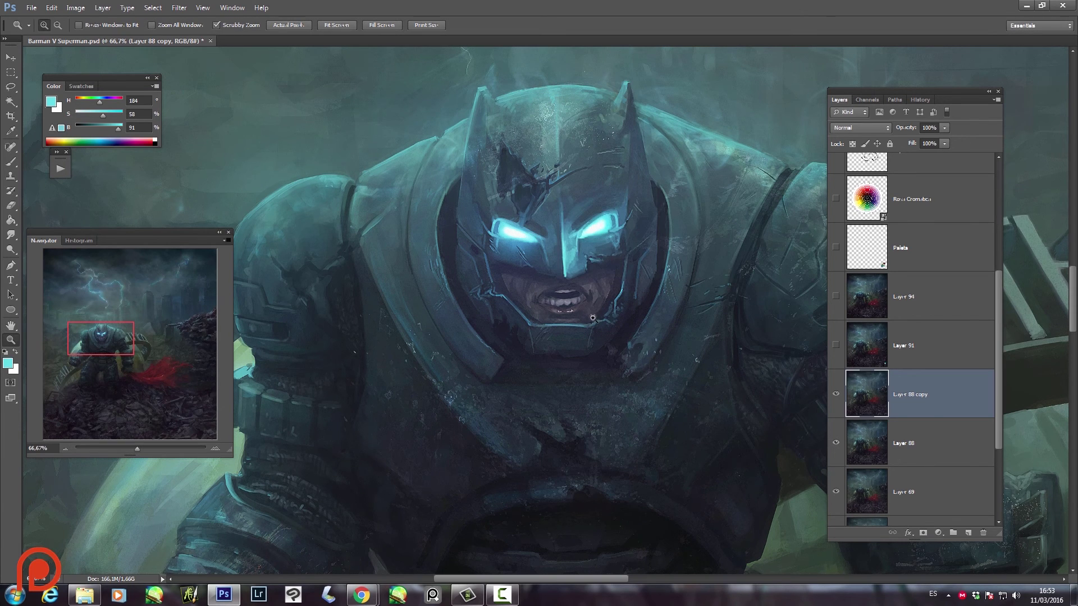
key(z)
alt+click(594, 320)
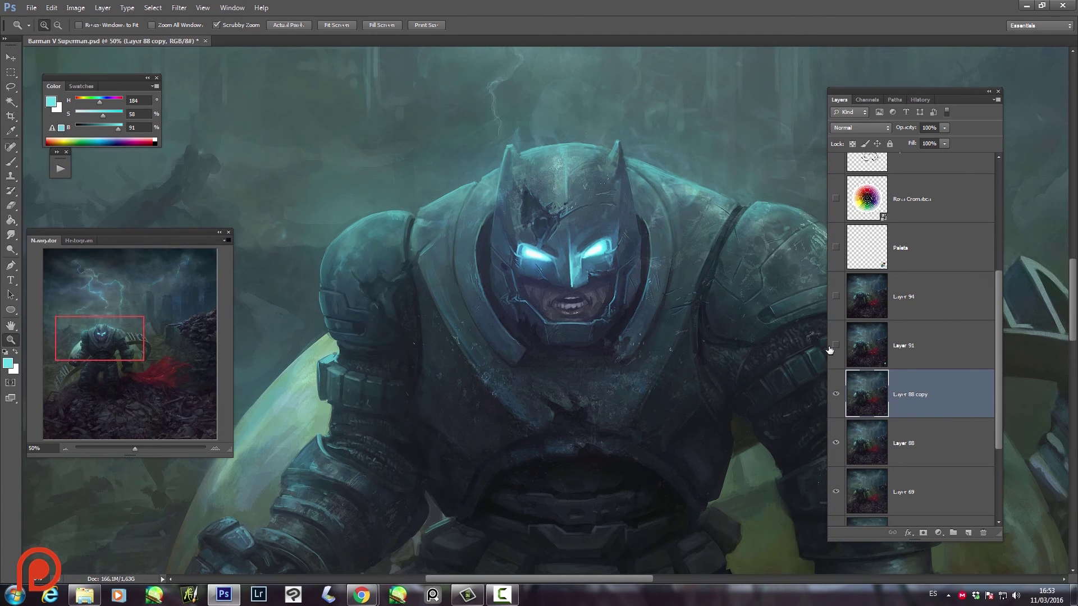
click(601, 314)
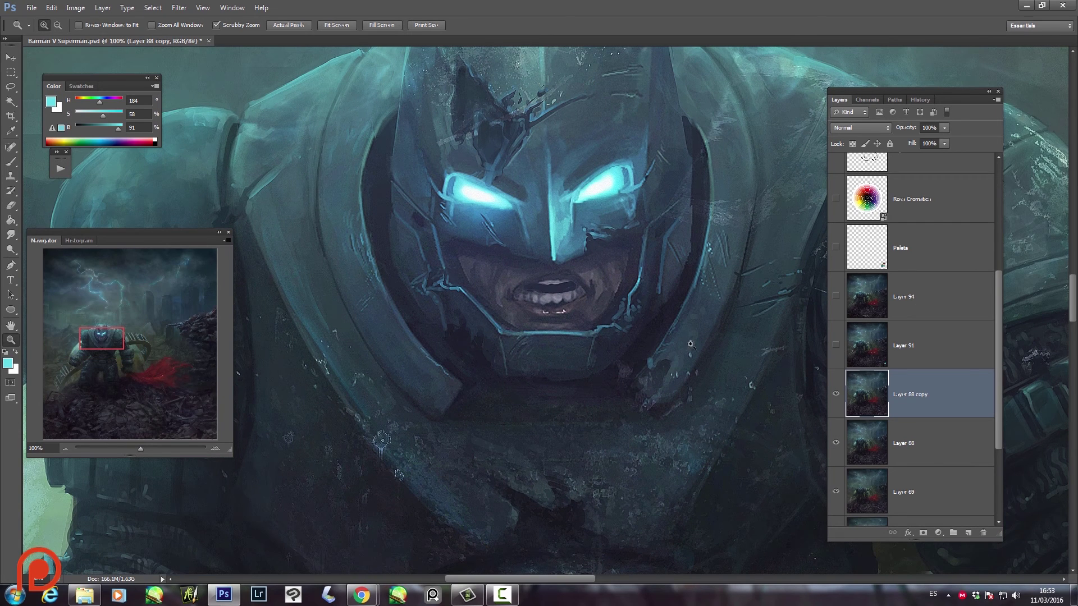
mouse_move(361, 595)
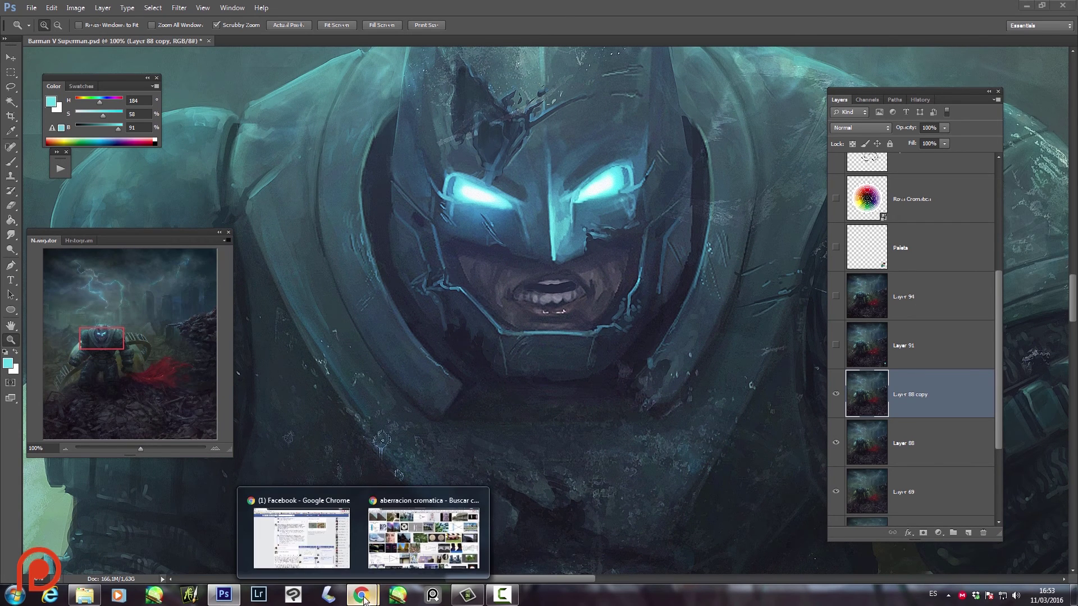
- Find the white horse chromatic aberration photo in the image results and view it in its own tab
click(425, 536)
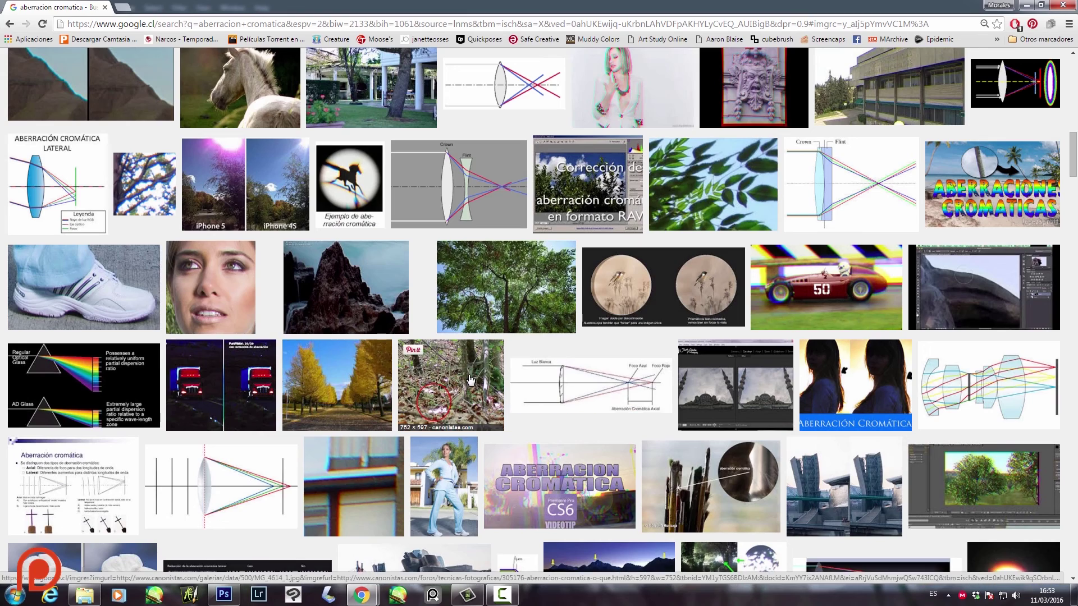
scroll(673, 294, up, 1)
scroll(673, 293, up, 2)
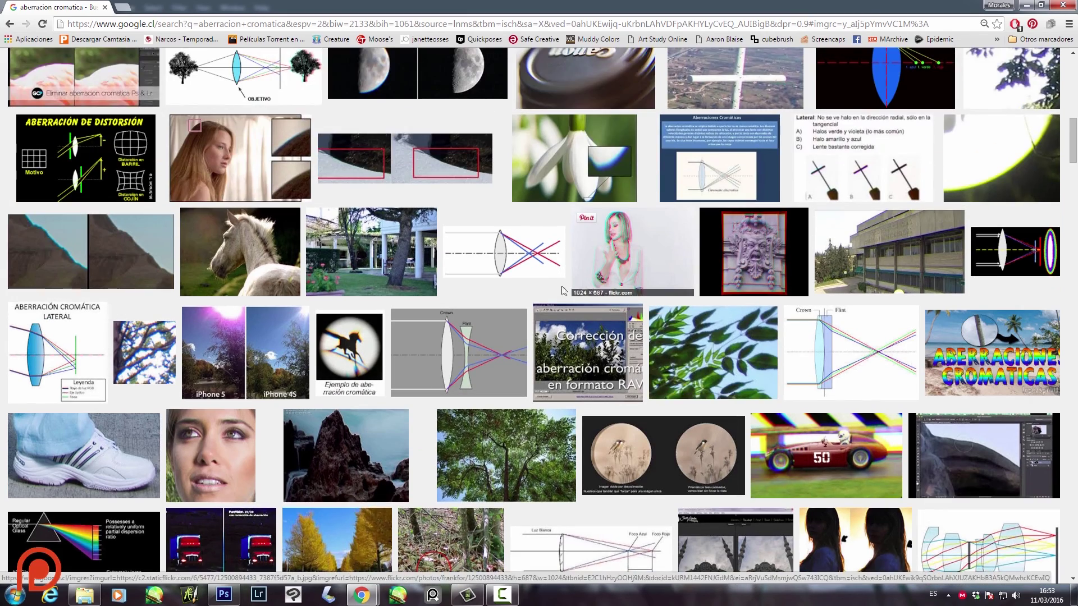
click(452, 269)
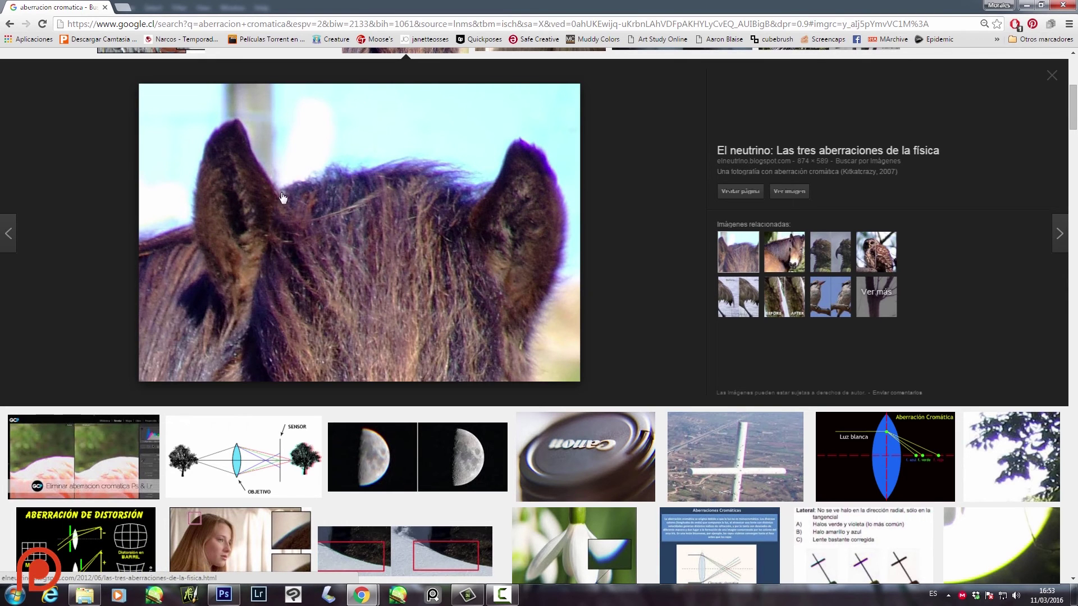
drag(1073, 119, 1074, 100)
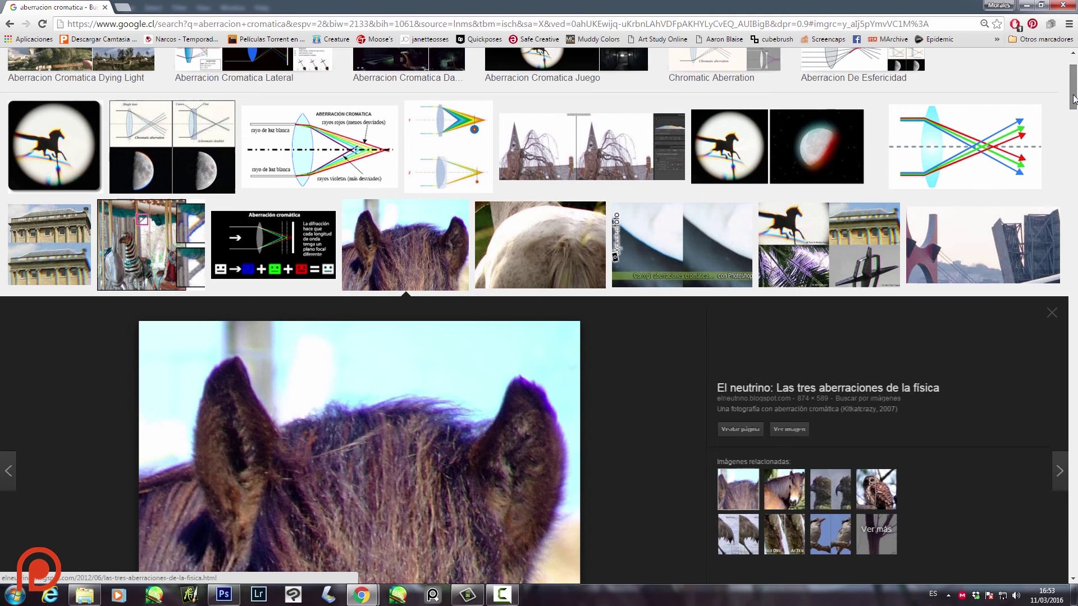
click(567, 227)
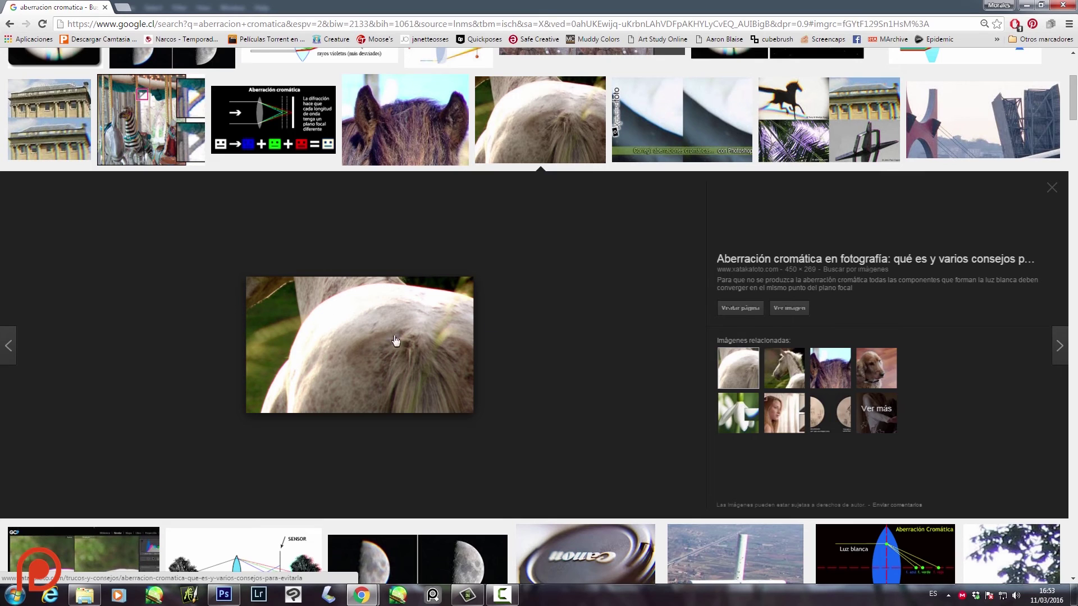
click(786, 311)
- Zoom in and out on the white horse image, close its tab and return to Photoshop
ctrl+scroll(208, 70, up, 1)
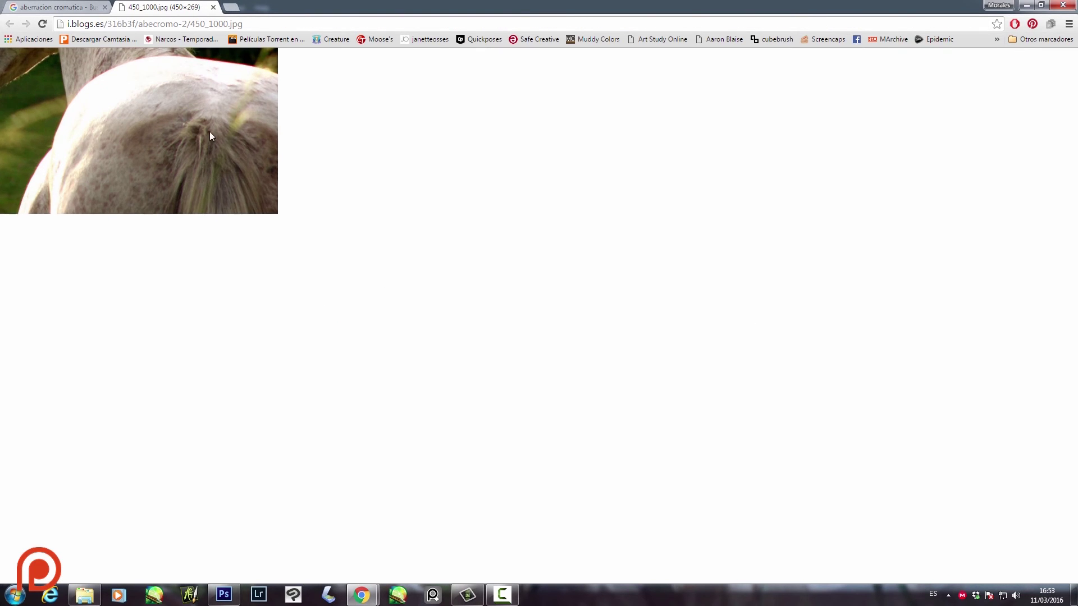
ctrl+scroll(190, 113, up, 4)
ctrl+scroll(213, 163, up, 4)
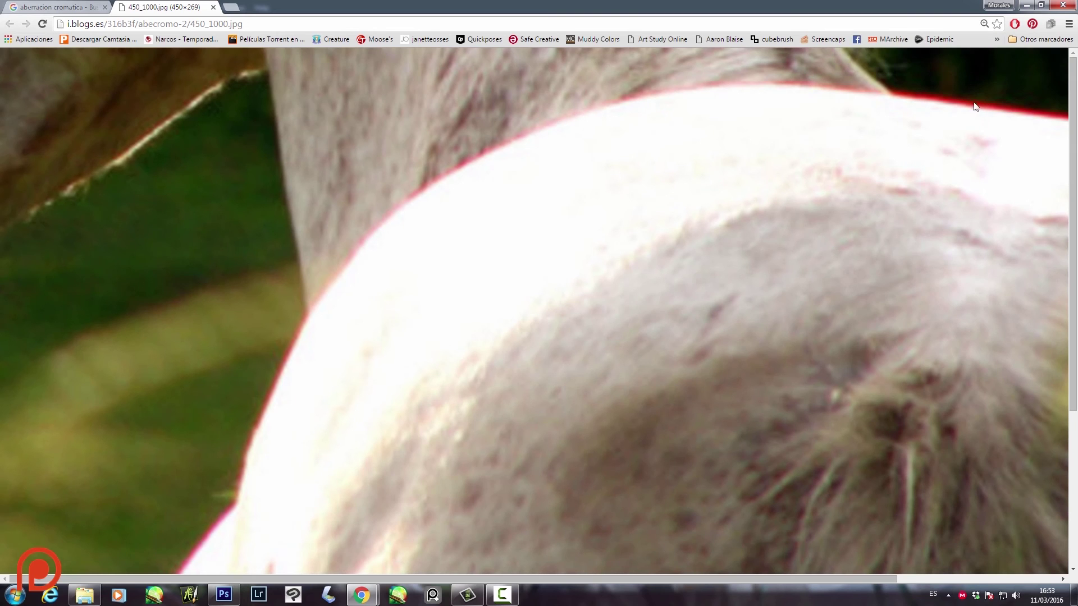
ctrl+scroll(562, 261, down, 3)
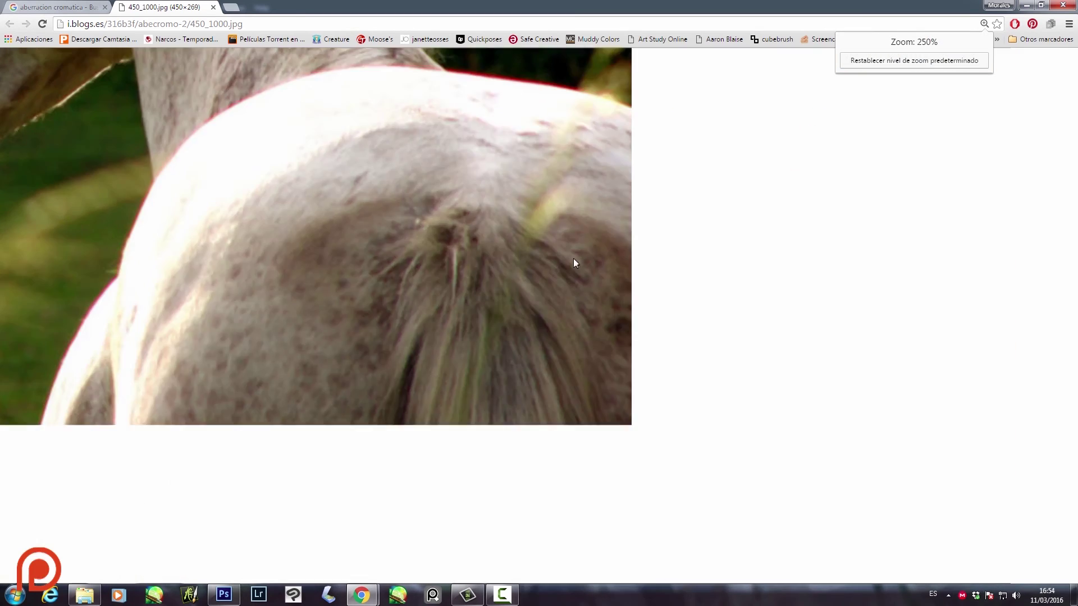
ctrl+scroll(574, 259, down, 5)
ctrl+scroll(372, 142, down, 1)
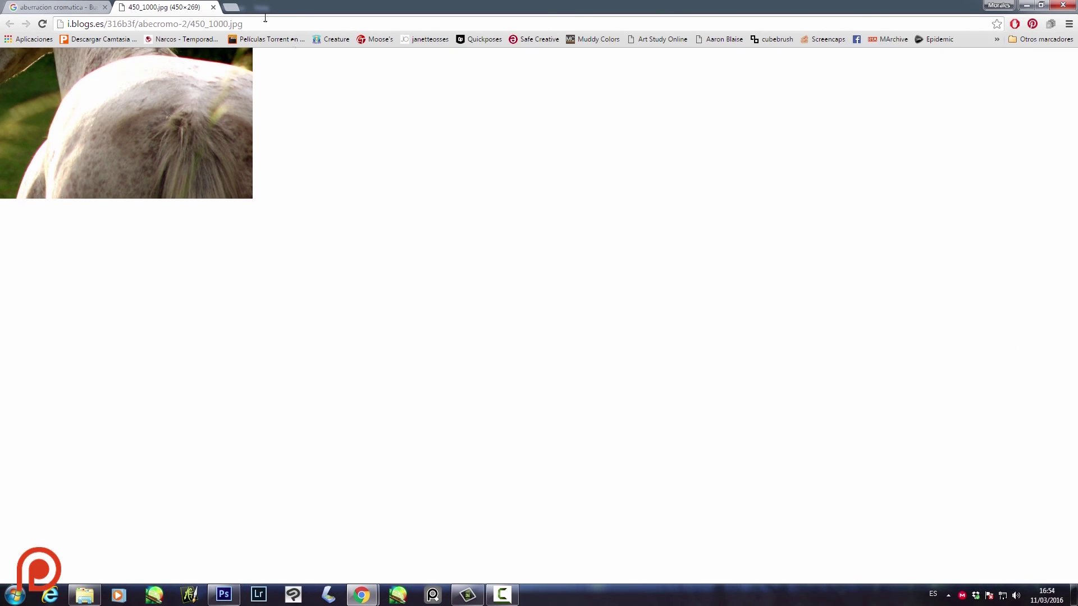
click(213, 7)
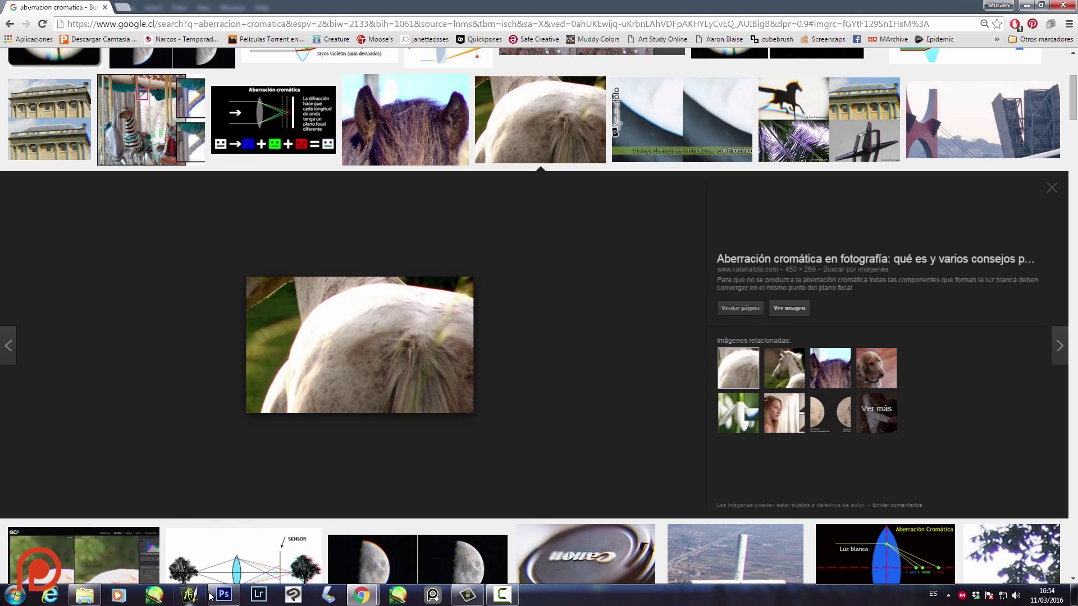
click(228, 598)
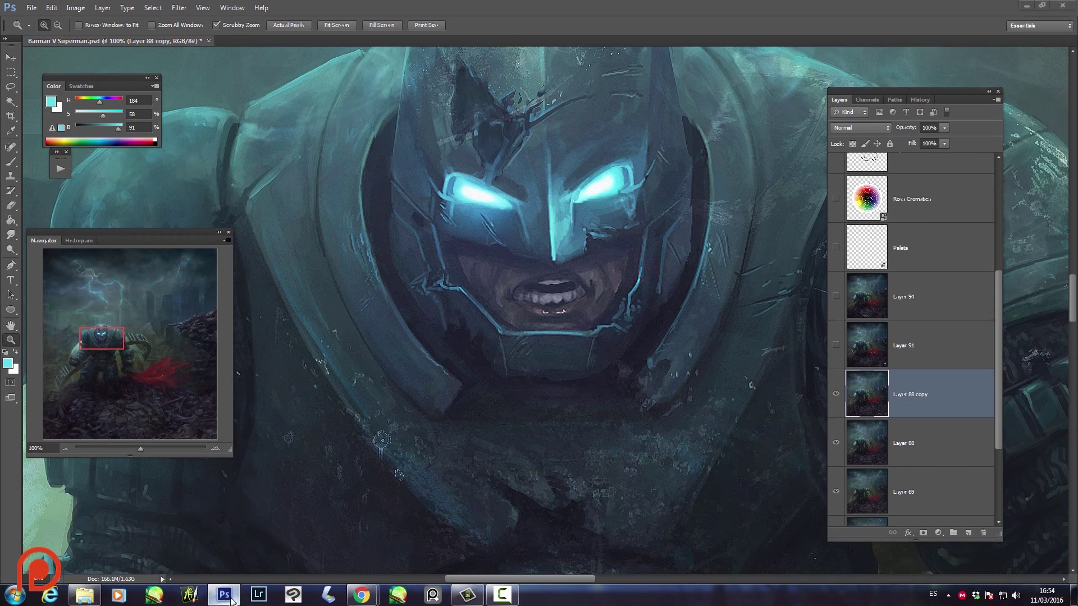
- Switch from Chrome back to Photoshop and bring up the Filter menu over the painting
click(226, 596)
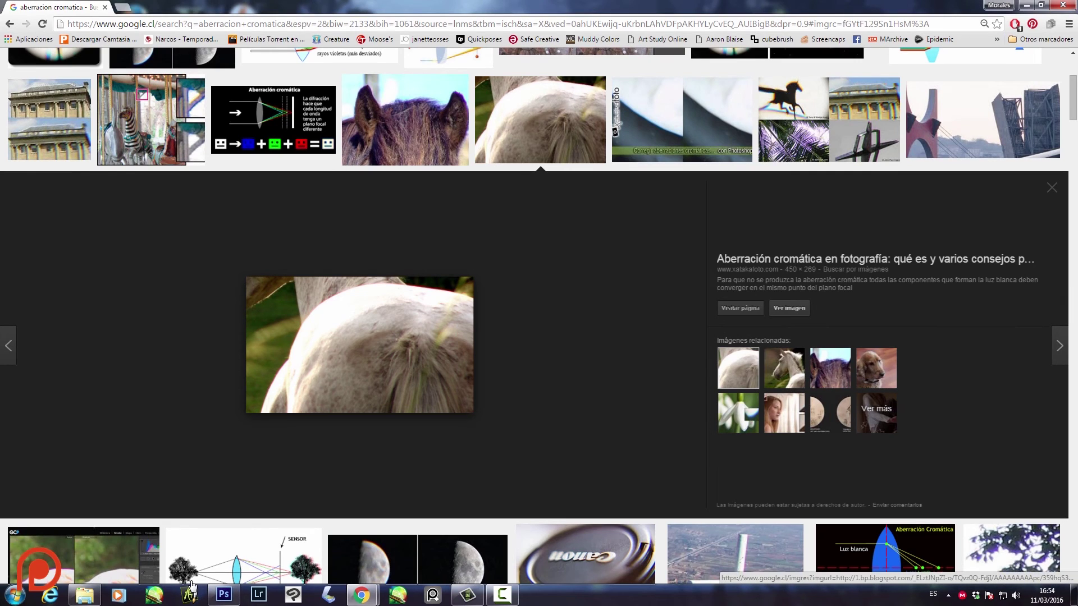
click(224, 595)
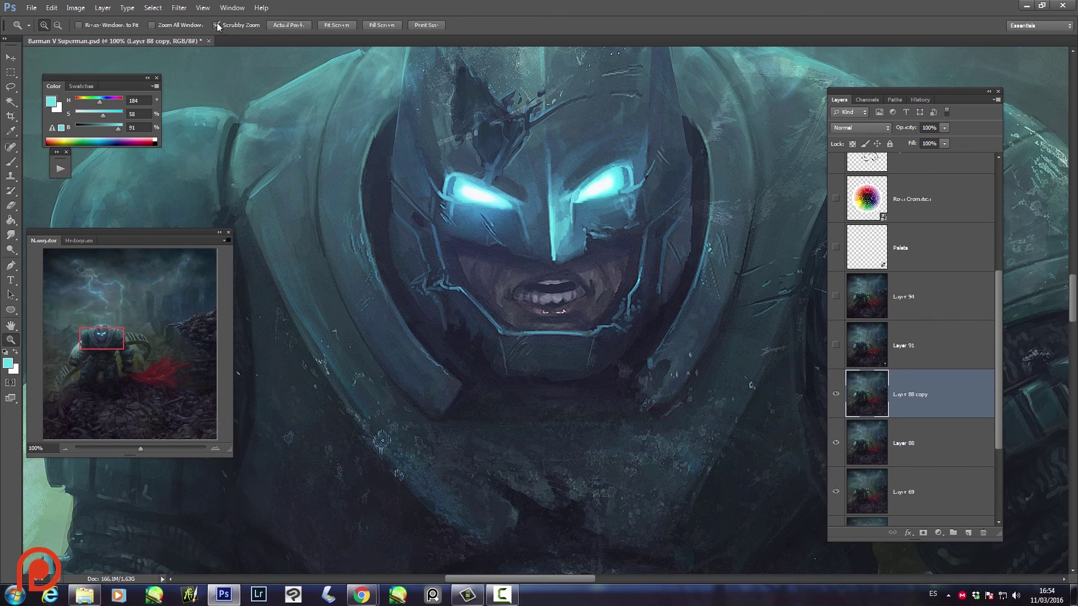
click(177, 8)
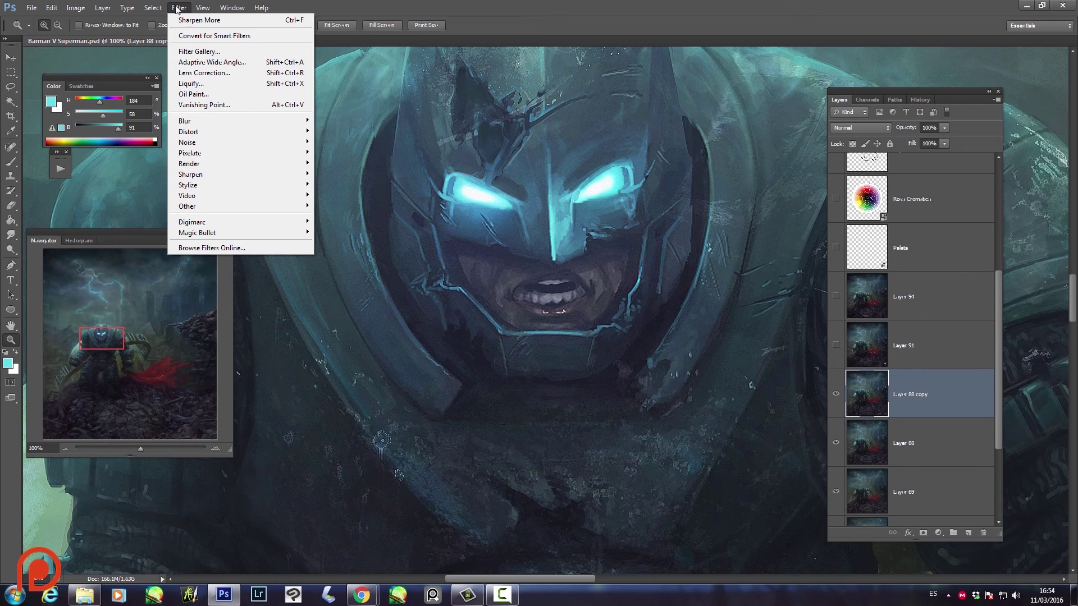
- Show Lens Correction's Custom settings with the preview zoomed to 66.7% on Batman's helmet
click(223, 73)
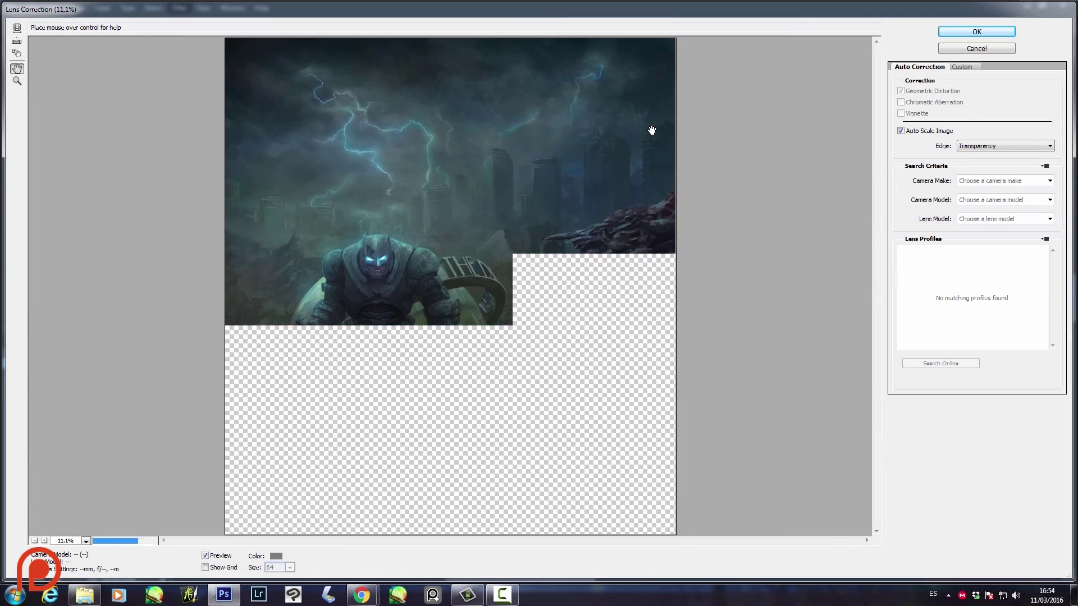
click(961, 67)
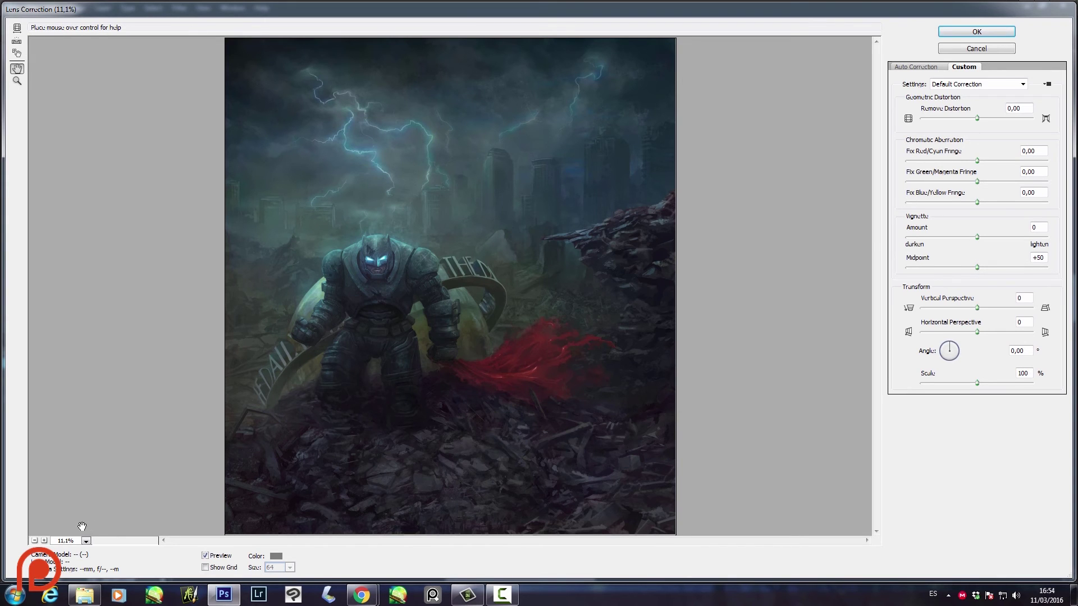
click(44, 540)
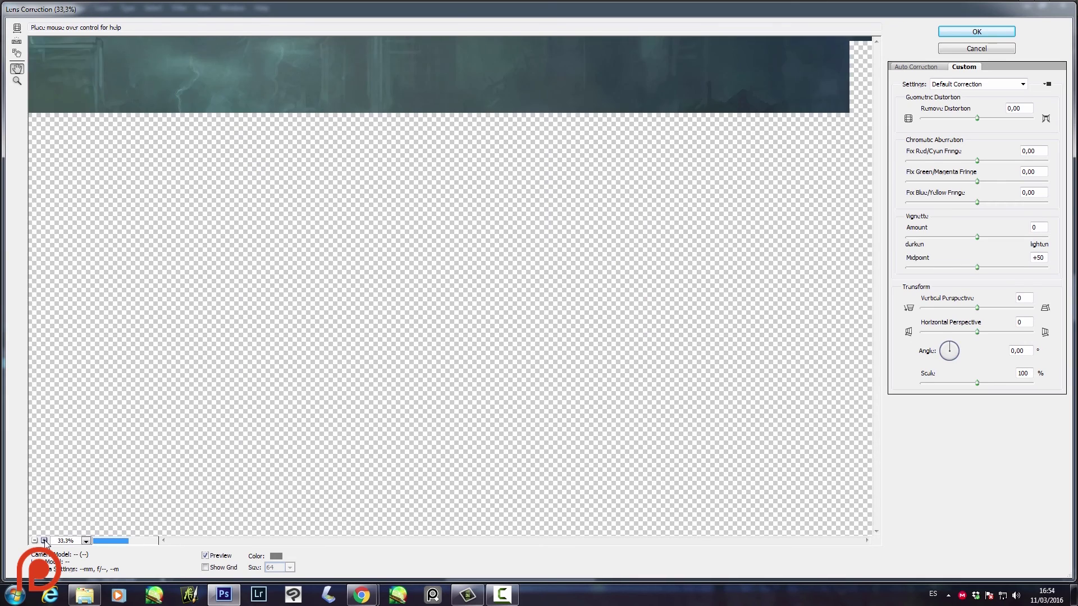
click(44, 540)
drag(204, 219, 551, 291)
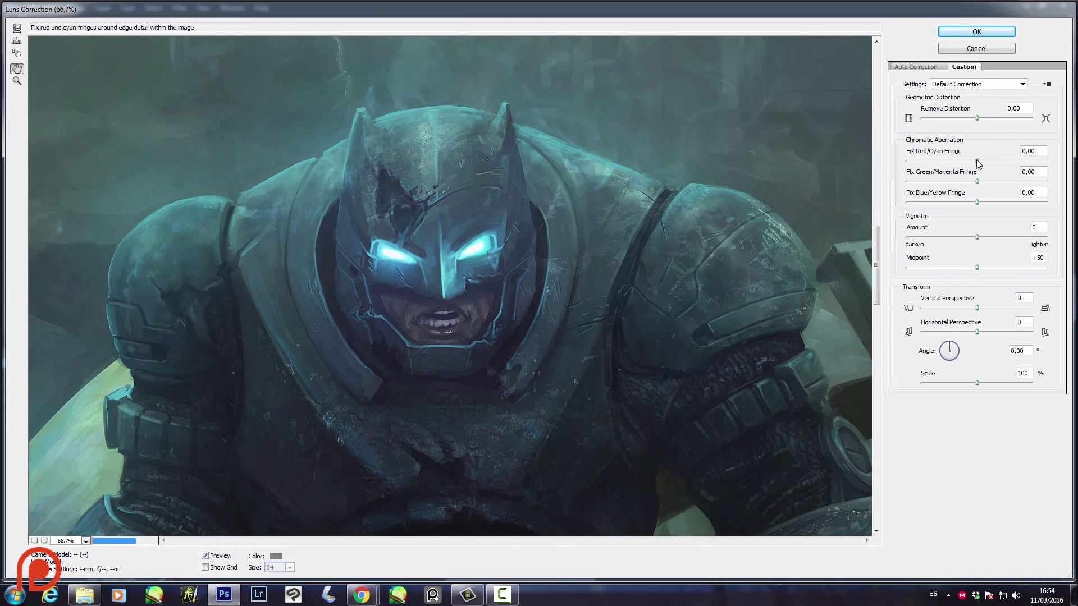
- Try the Red/Cyan, Blue/Yellow and Green/Magenta fringe sliders at their extremes
drag(977, 161, 1068, 170)
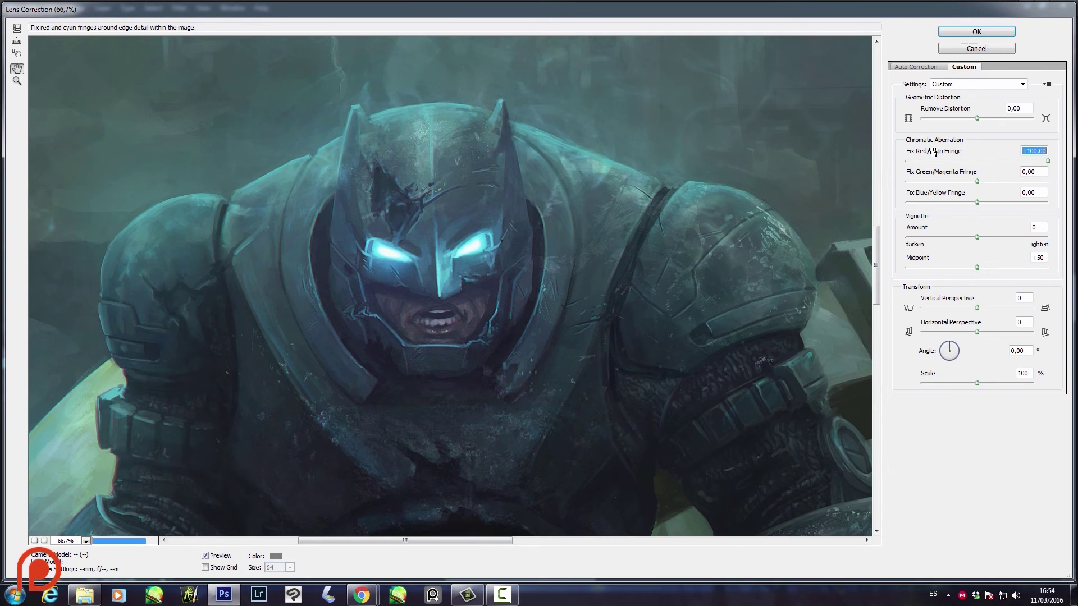
drag(1048, 162, 891, 169)
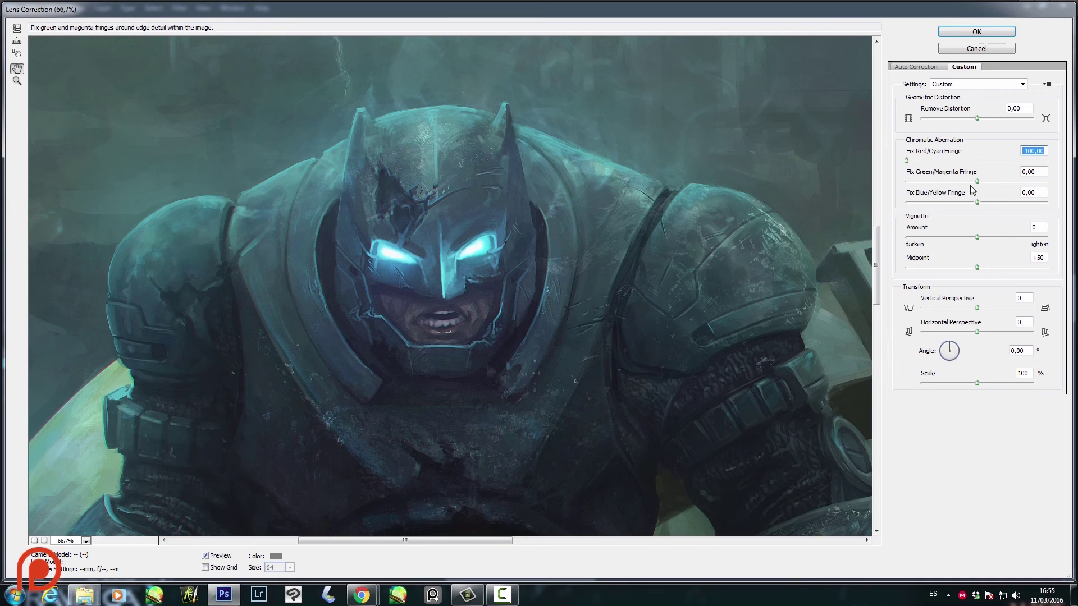
mouse_move(976, 202)
mouse_down()
mouse_move(1068, 209)
mouse_move(890, 210)
mouse_up()
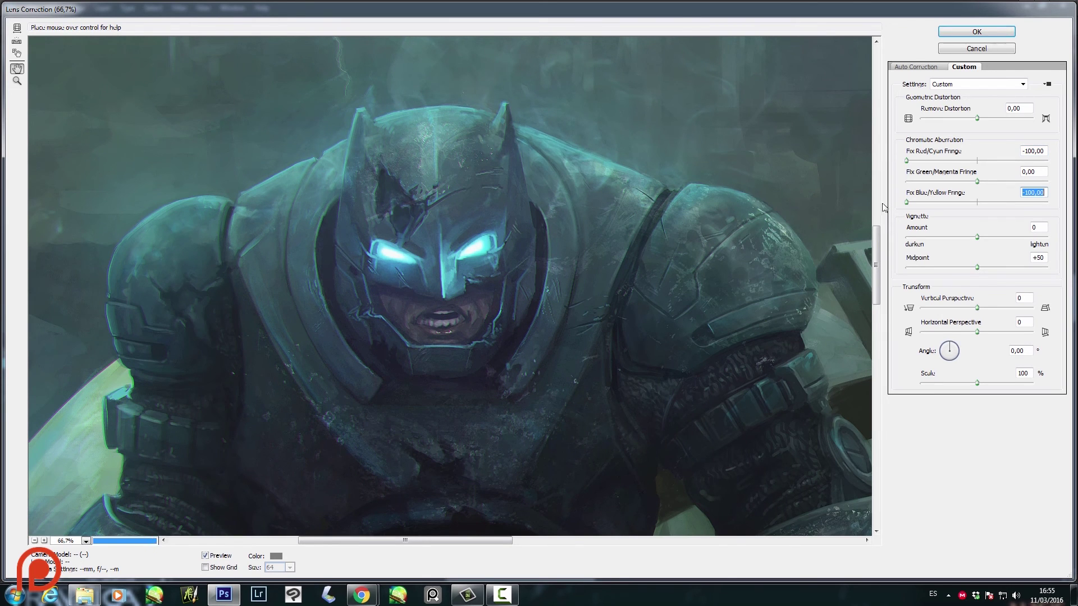
drag(906, 203, 977, 205)
drag(906, 160, 1065, 161)
drag(977, 182, 898, 181)
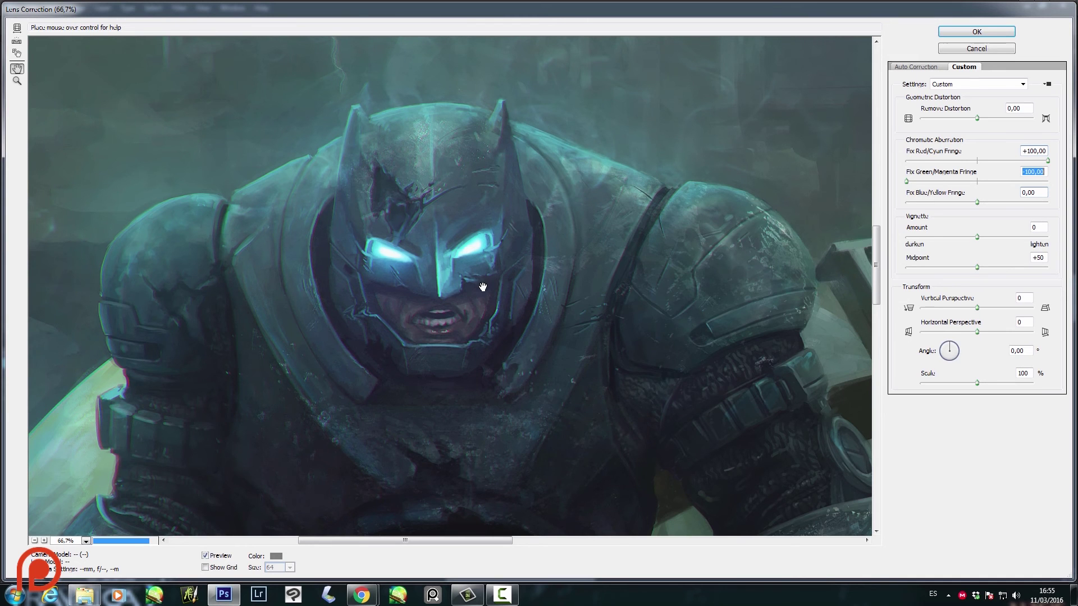
- Inspect the armor edges for fringing in the preview at 200%, then return to 100%
scroll(426, 281, up, 2)
drag(109, 418, 193, 436)
click(44, 540)
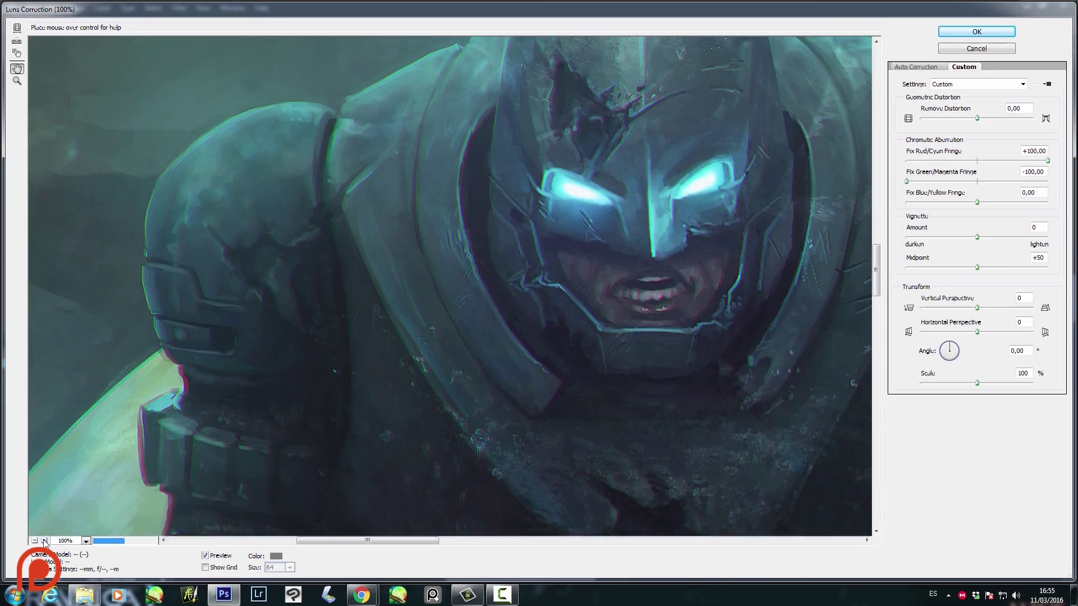
drag(366, 228, 769, 255)
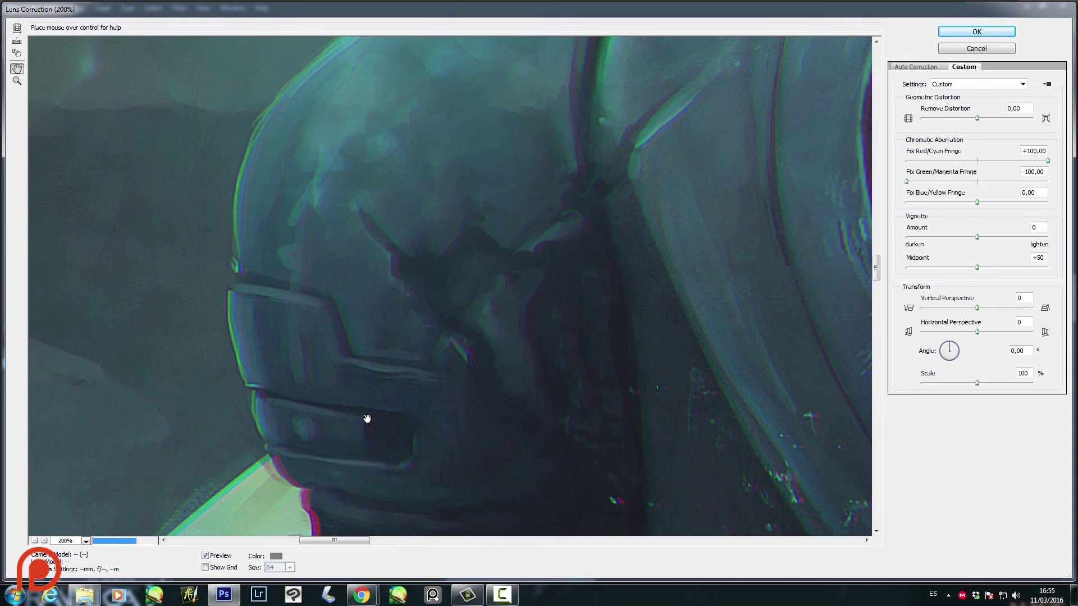
drag(359, 440, 377, 284)
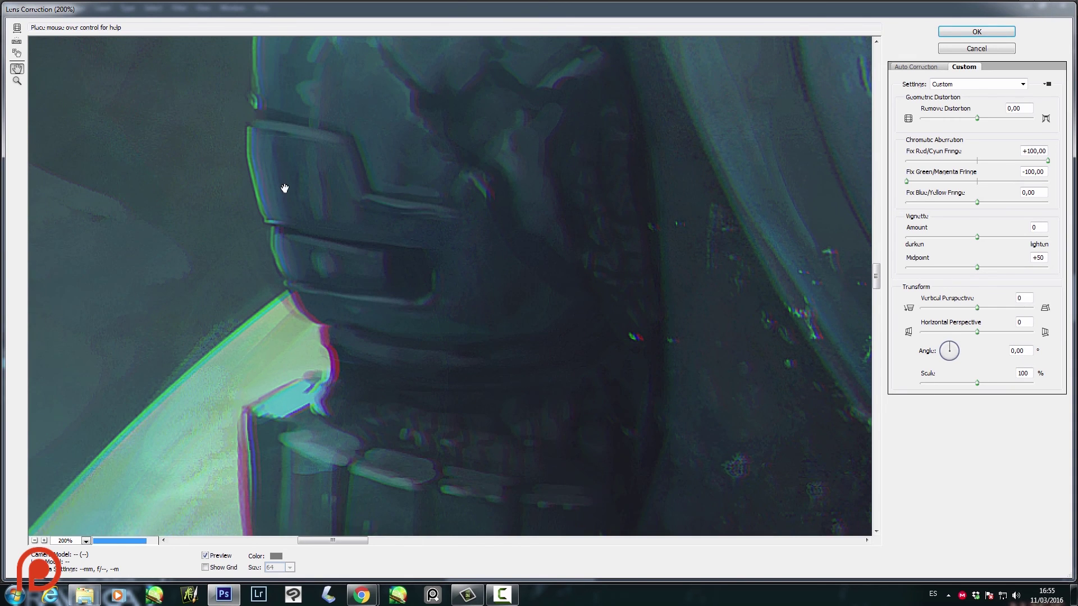
drag(489, 126, 202, 238)
drag(807, 217, 370, 415)
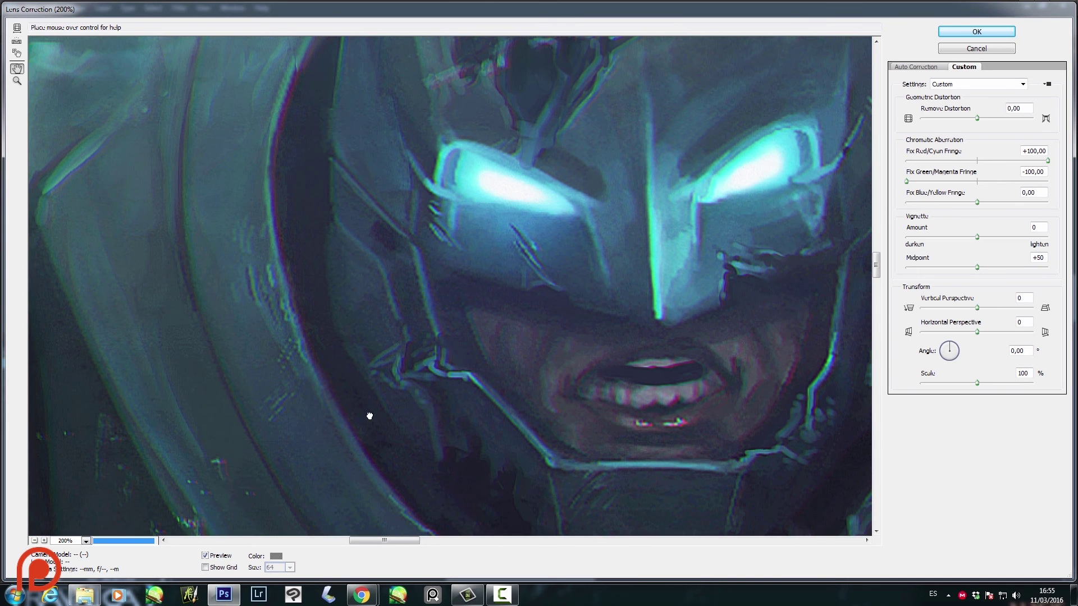
drag(660, 374, 526, 358)
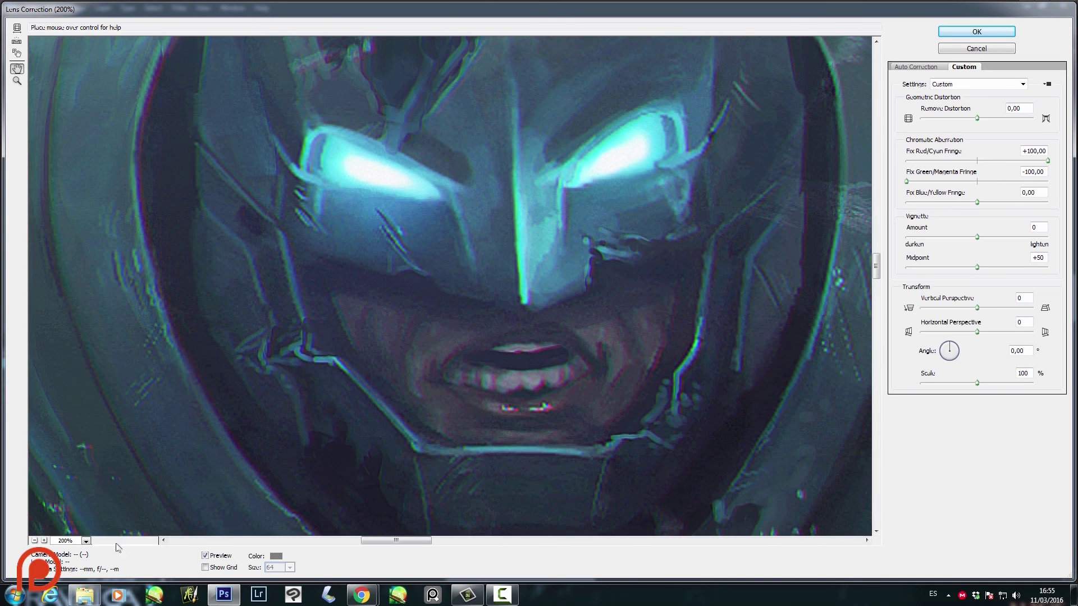
click(35, 540)
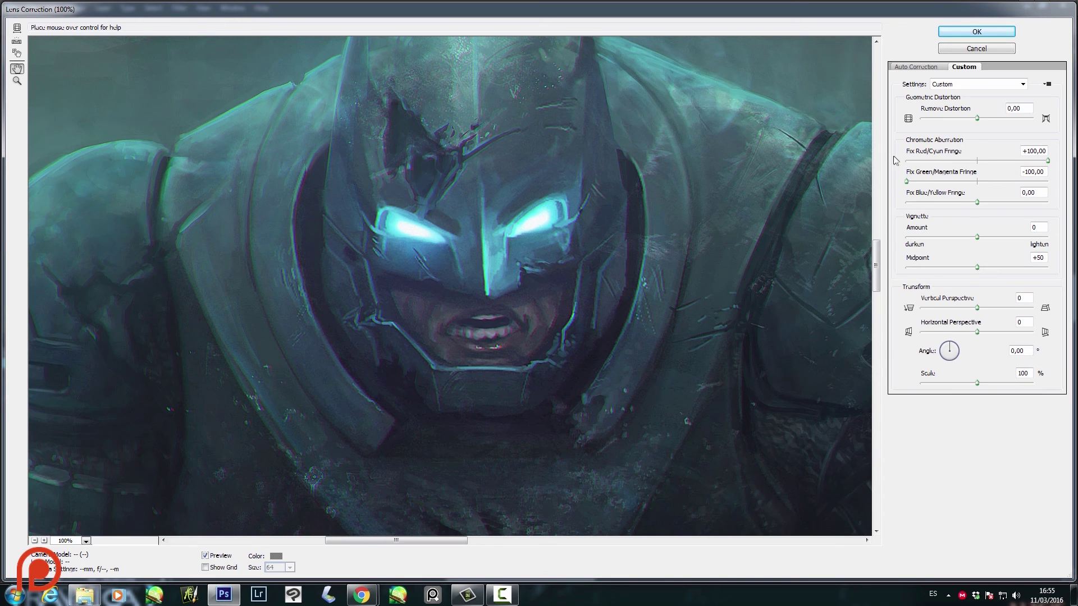
- Apply Red/Cyan +20,63 and Green/Magenta -26,19 fringing to Layer 88 copy and compare with it hidden
drag(907, 182, 962, 189)
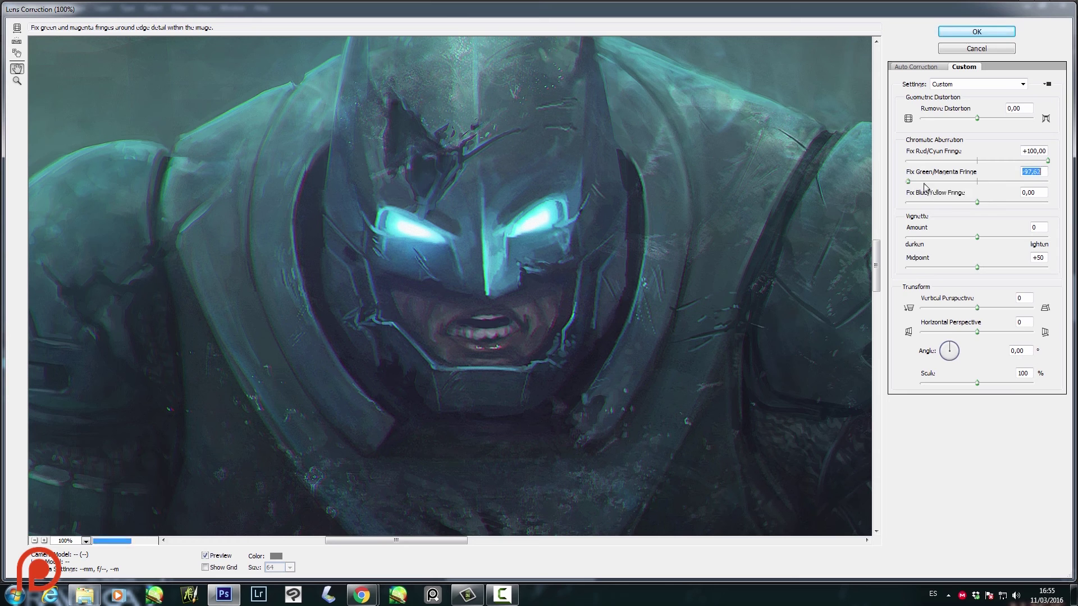
drag(1047, 162, 995, 163)
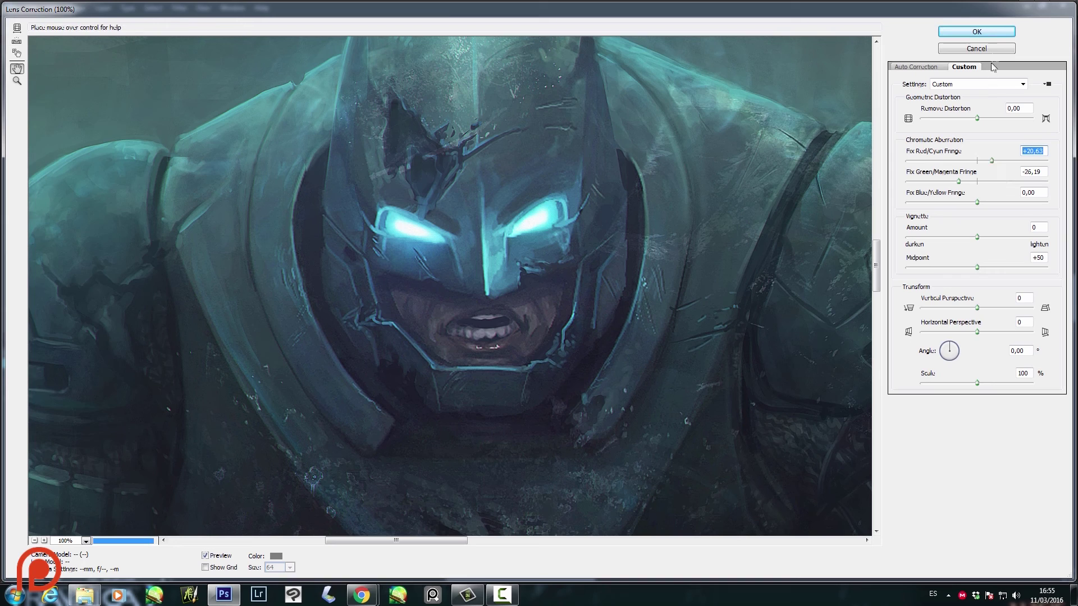
click(996, 34)
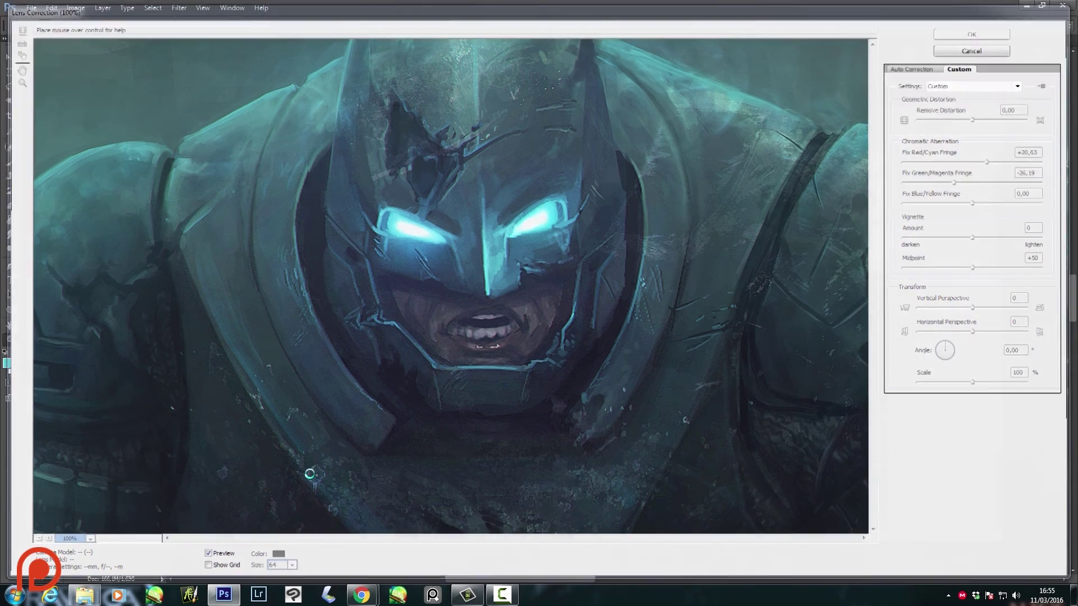
click(837, 396)
click(837, 396)
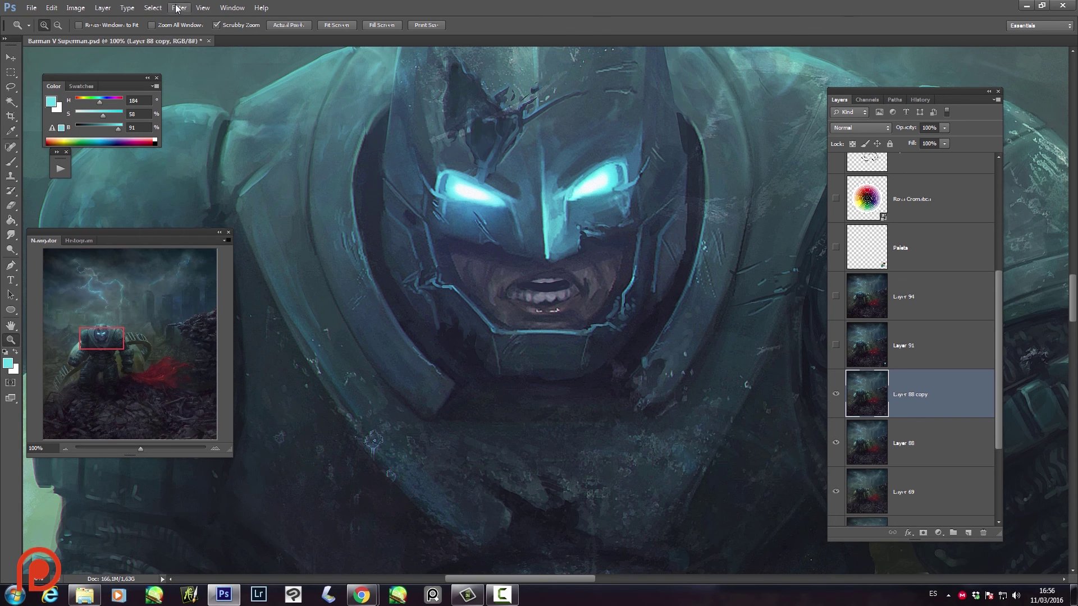
- Add 12,5% monochromatic noise to Layer 88 copy
click(179, 7)
mouse_move(202, 141)
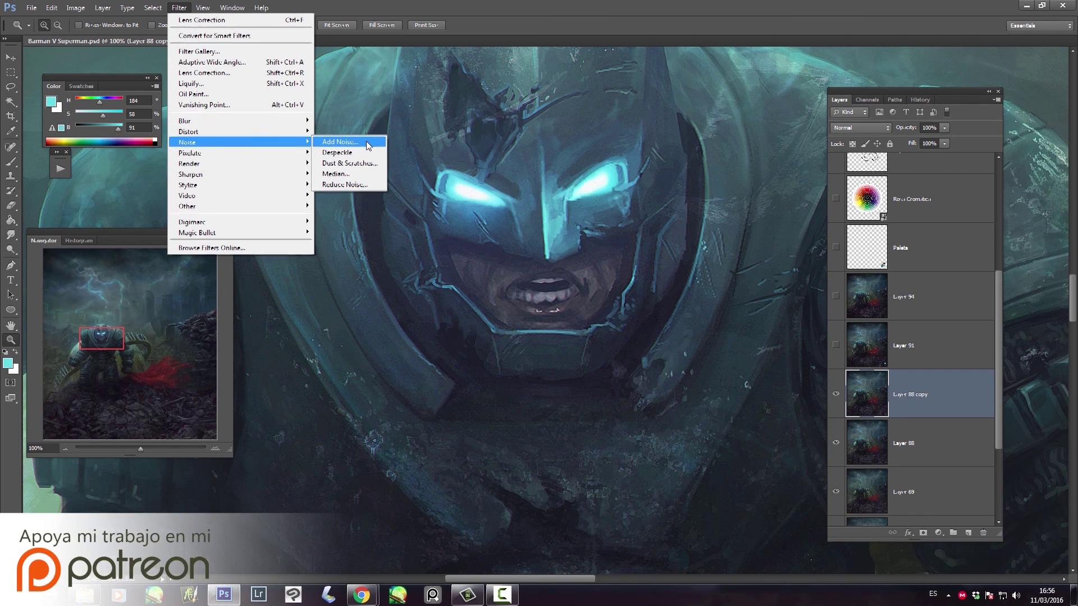
click(368, 143)
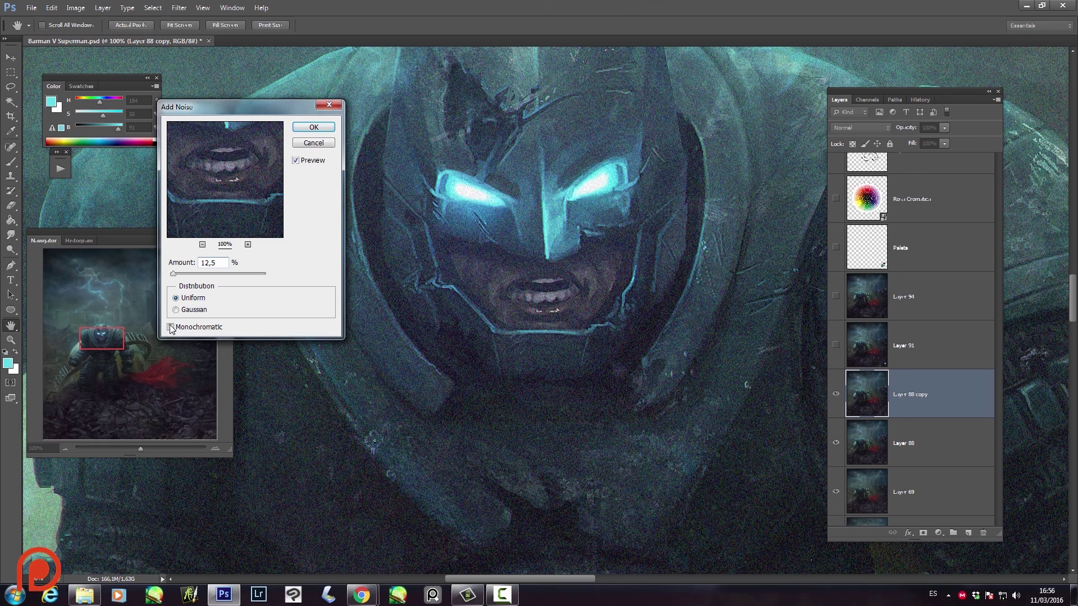
click(171, 327)
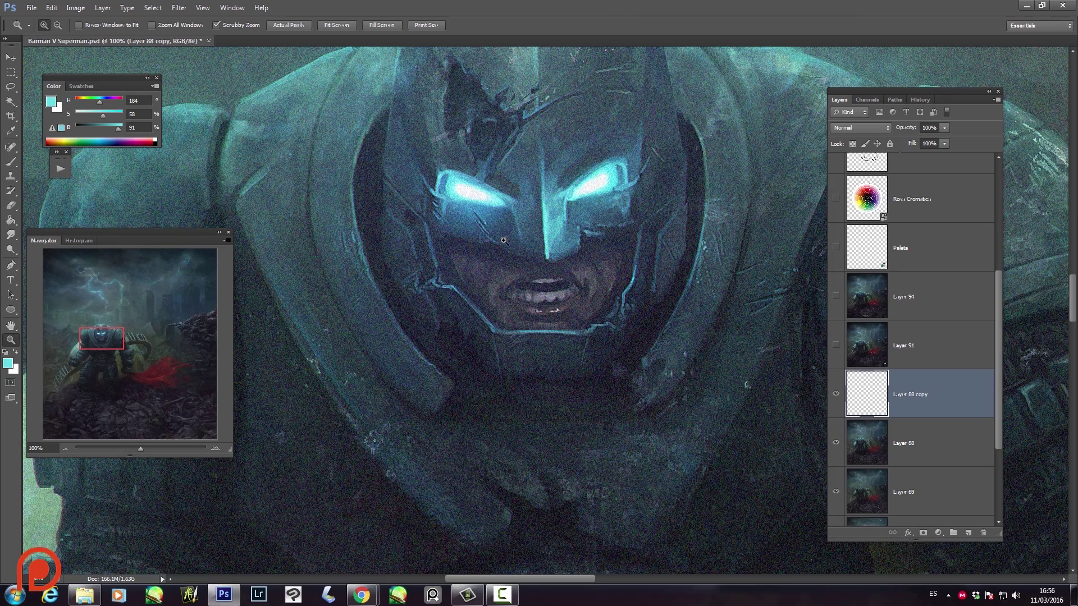
click(551, 220)
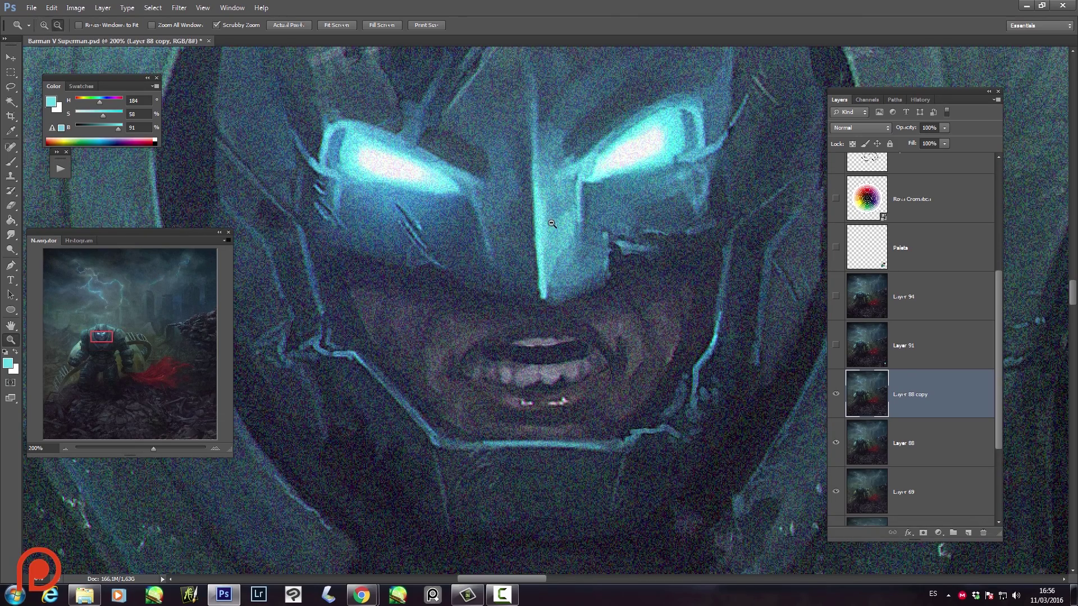
alt+click(552, 224)
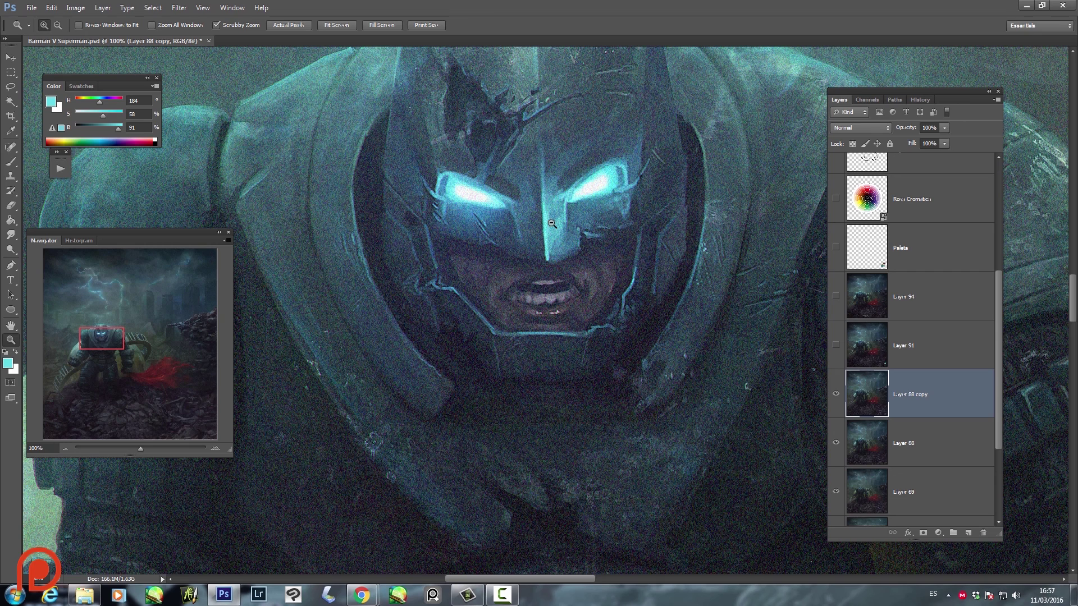
- Fade the added noise to 14% opacity
key(ctrl+shift+f)
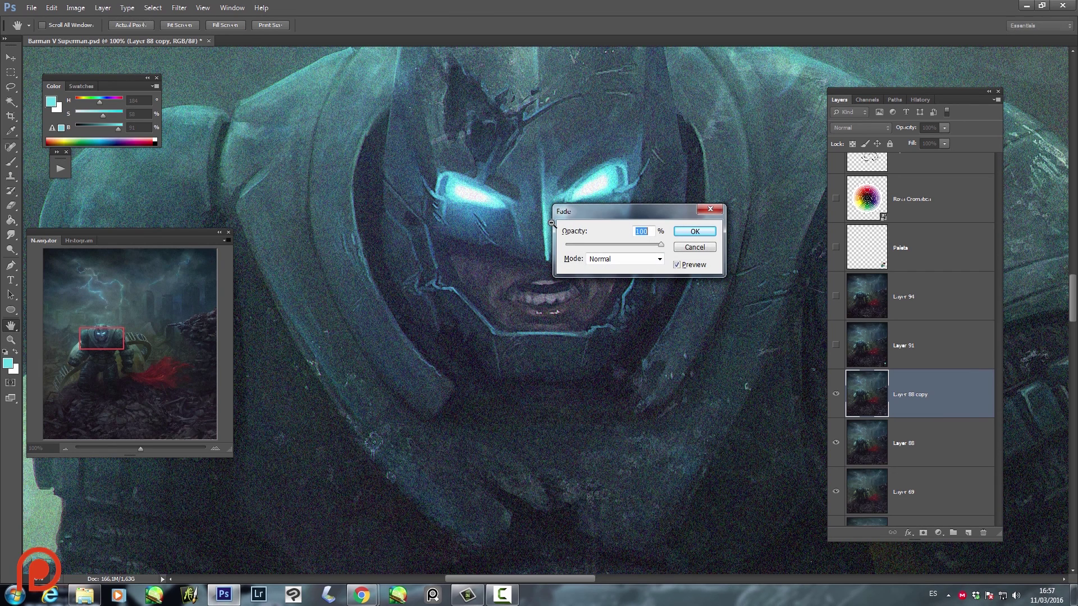
drag(661, 245, 580, 248)
drag(578, 245, 580, 248)
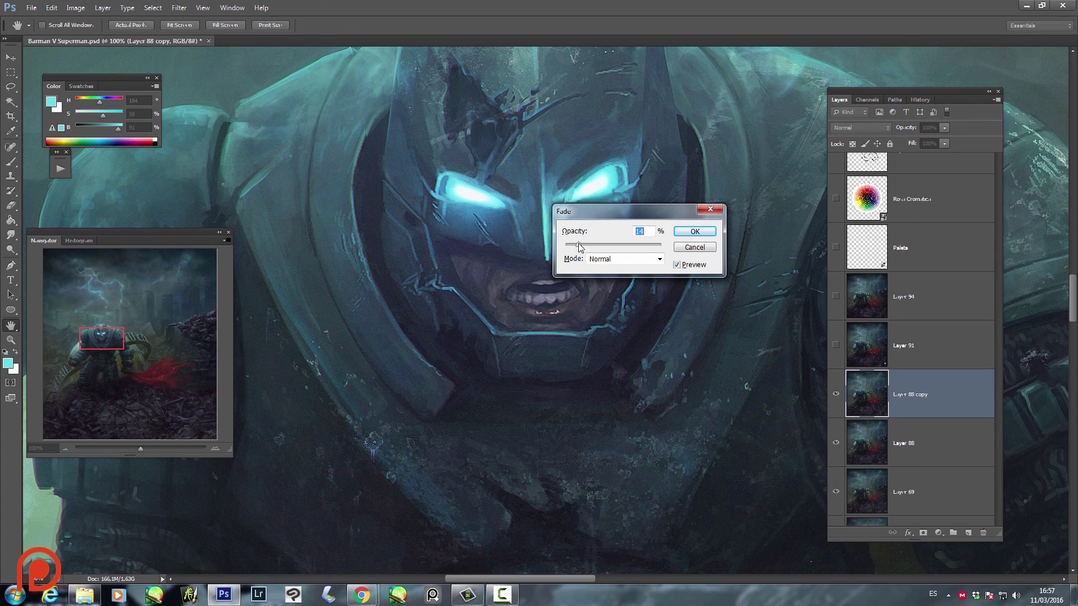
click(694, 232)
- Zoom in and out across the armored Batman painting to review it
alt+click(642, 281)
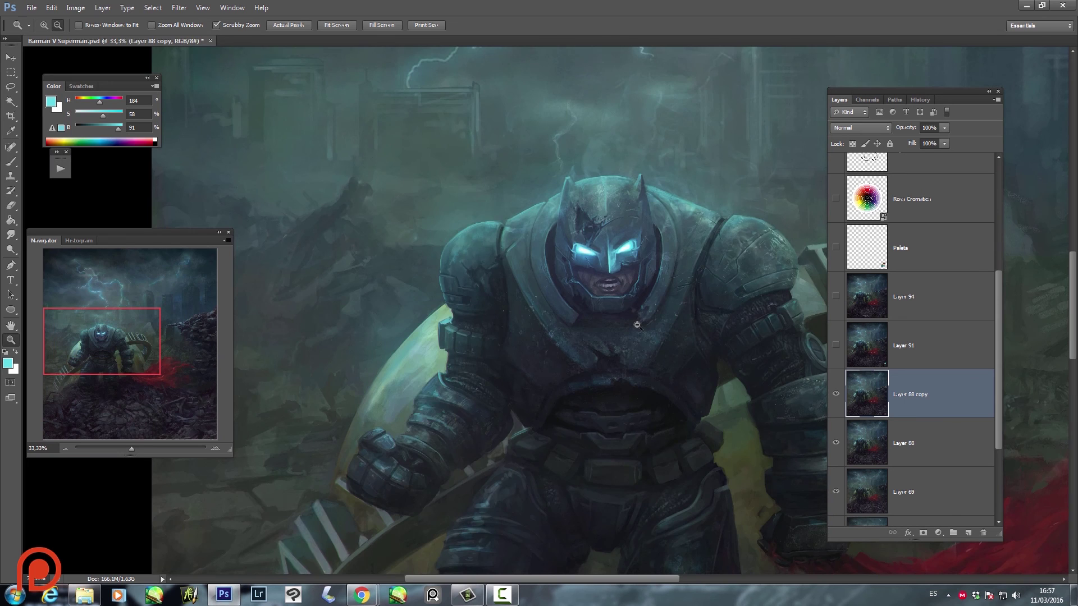
alt+click(637, 325)
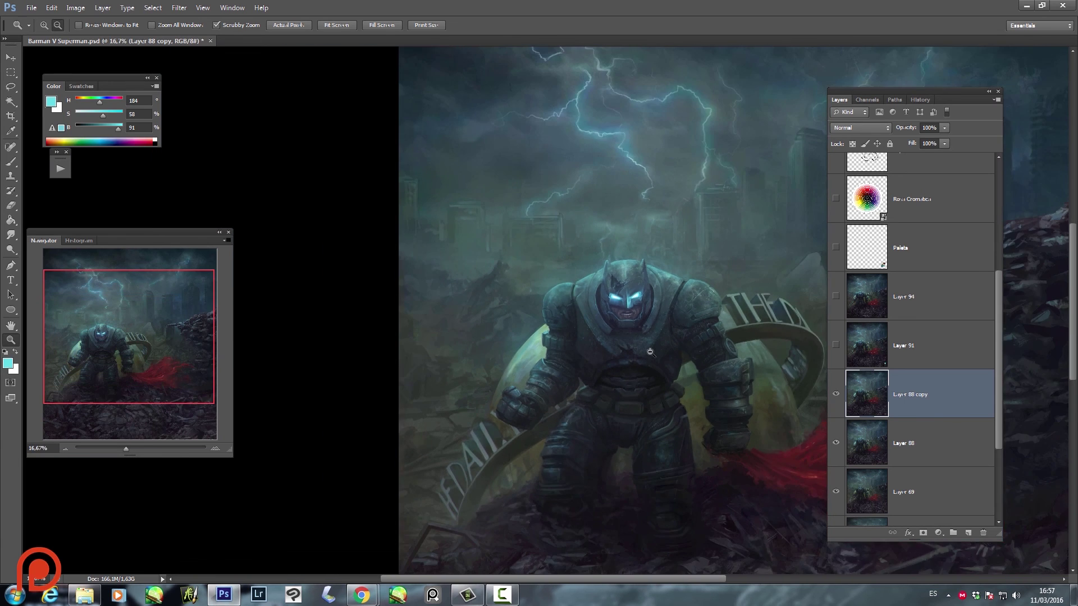
alt+click(650, 340)
click(642, 349)
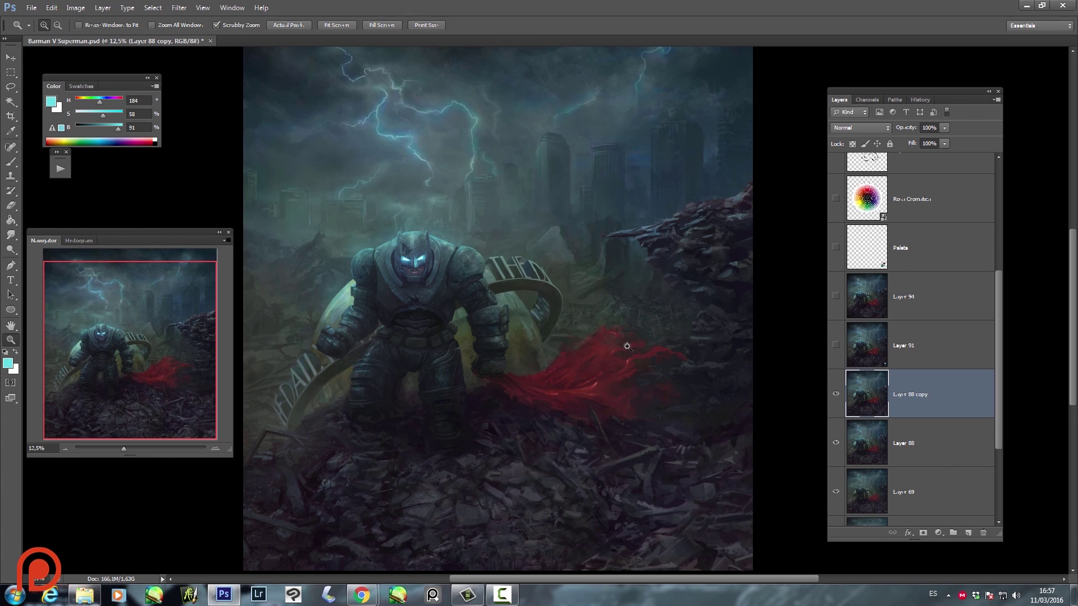
alt+click(627, 346)
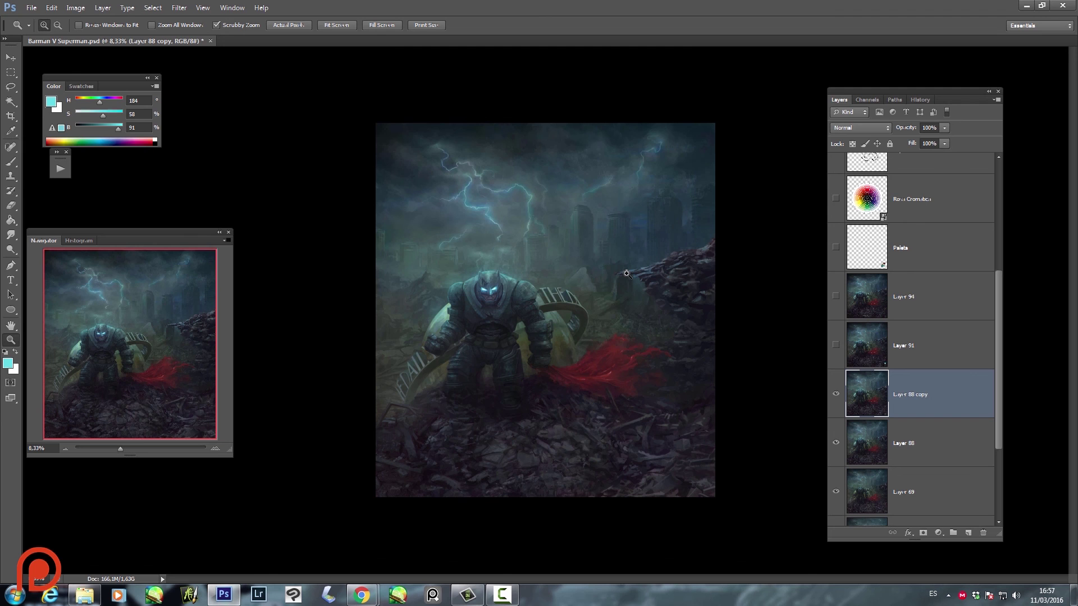
click(531, 317)
click(518, 305)
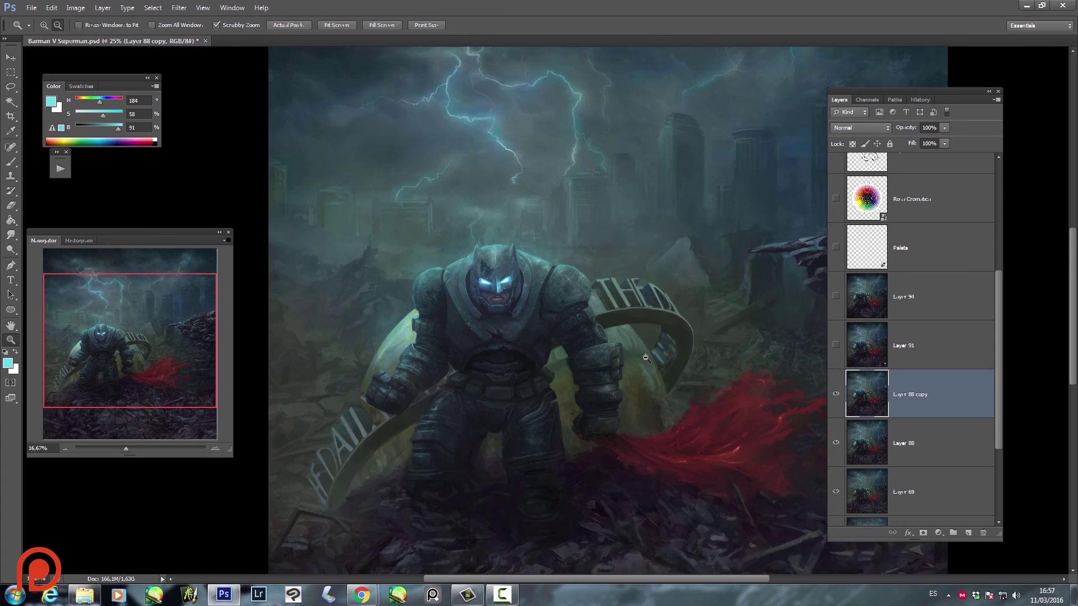
alt+click(645, 358)
alt+click(646, 358)
- Toggle Layer 91 to compare the red-orange sparks, leaving it visible
click(836, 345)
click(573, 279)
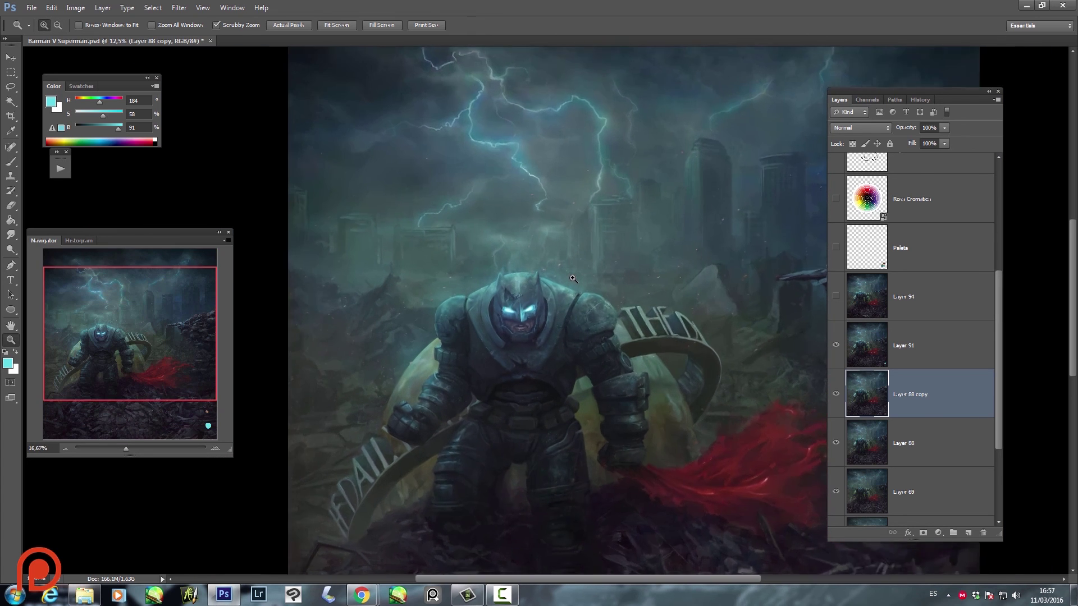
click(836, 345)
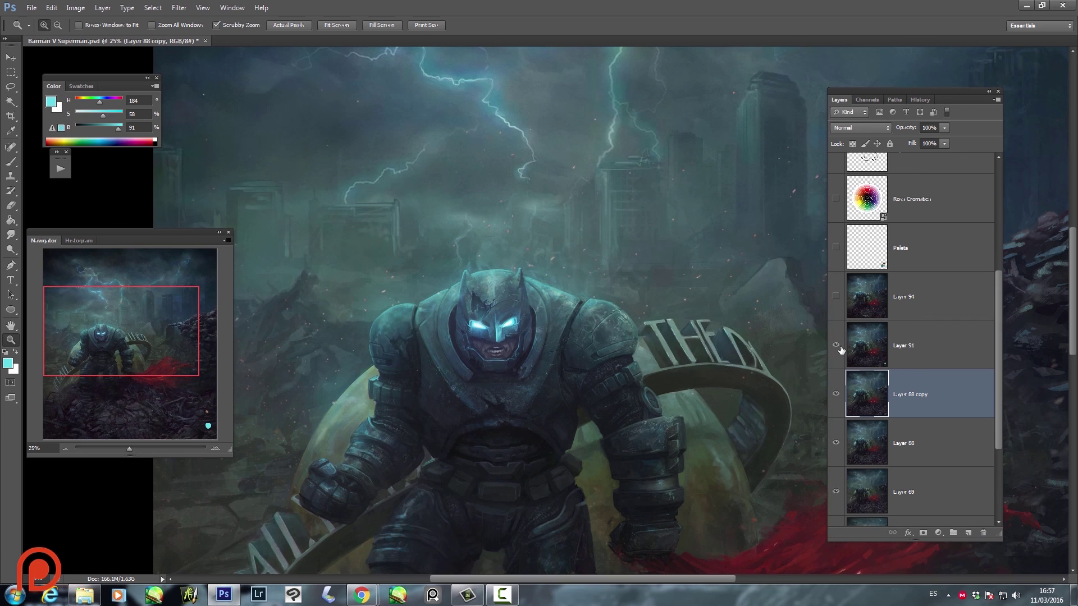
click(626, 298)
click(627, 299)
click(627, 299)
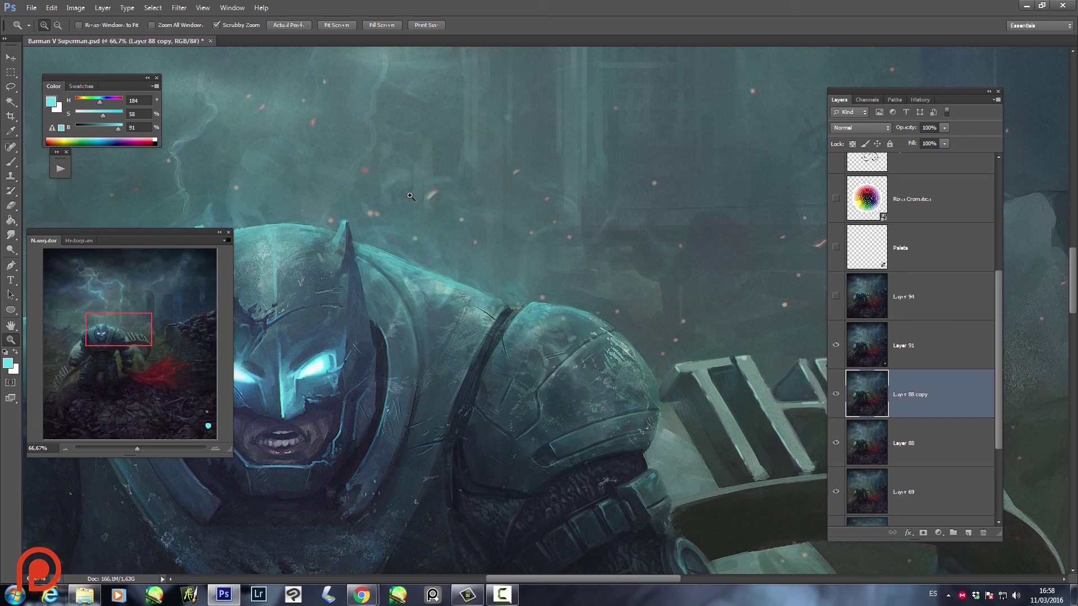
click(84, 595)
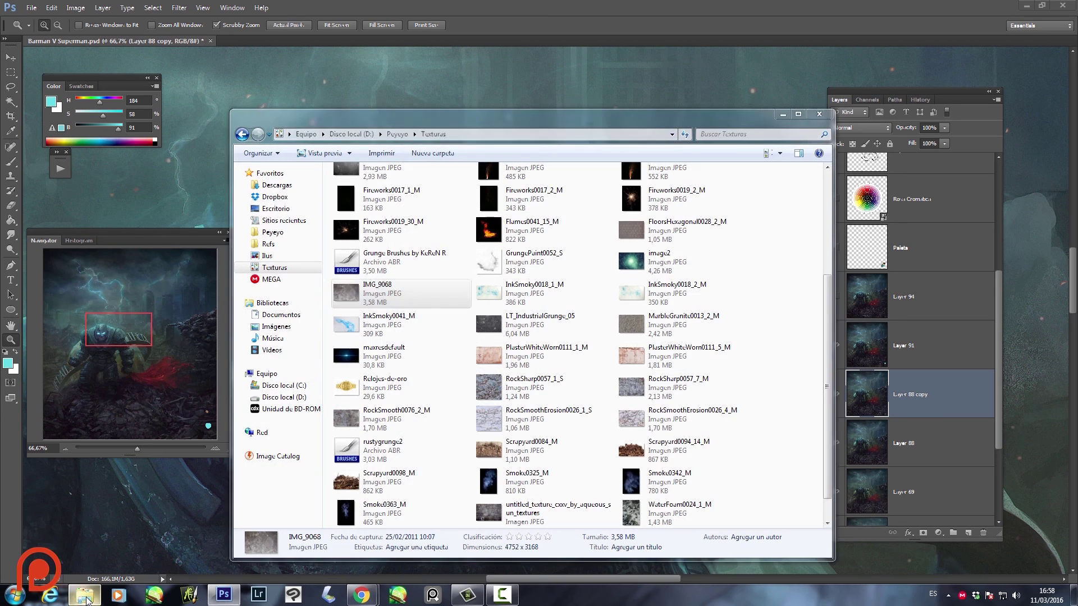
scroll(677, 208, up, 3)
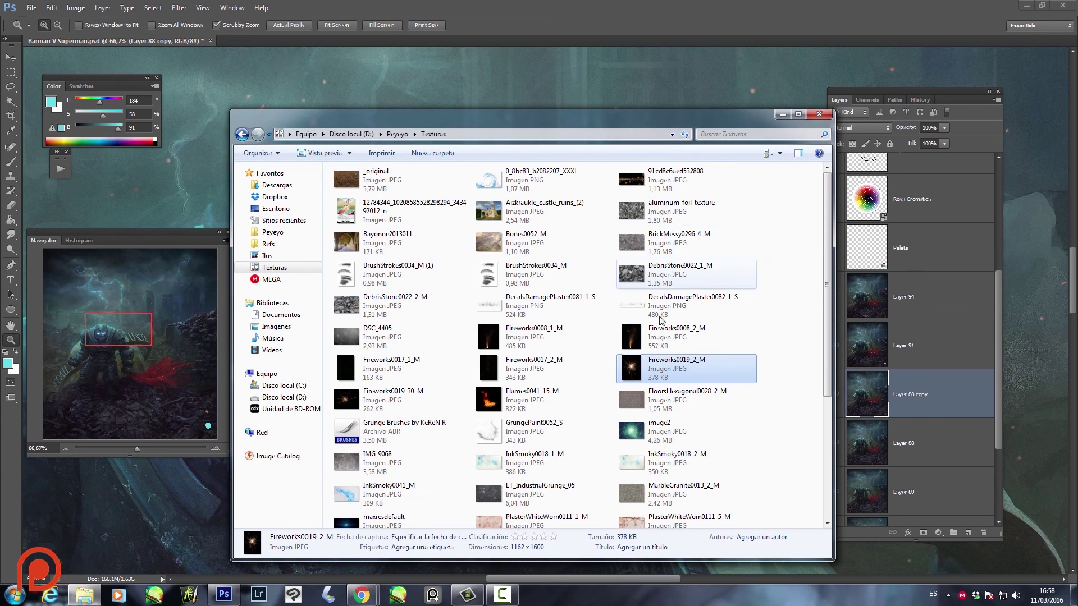
click(659, 347)
double_click(659, 346)
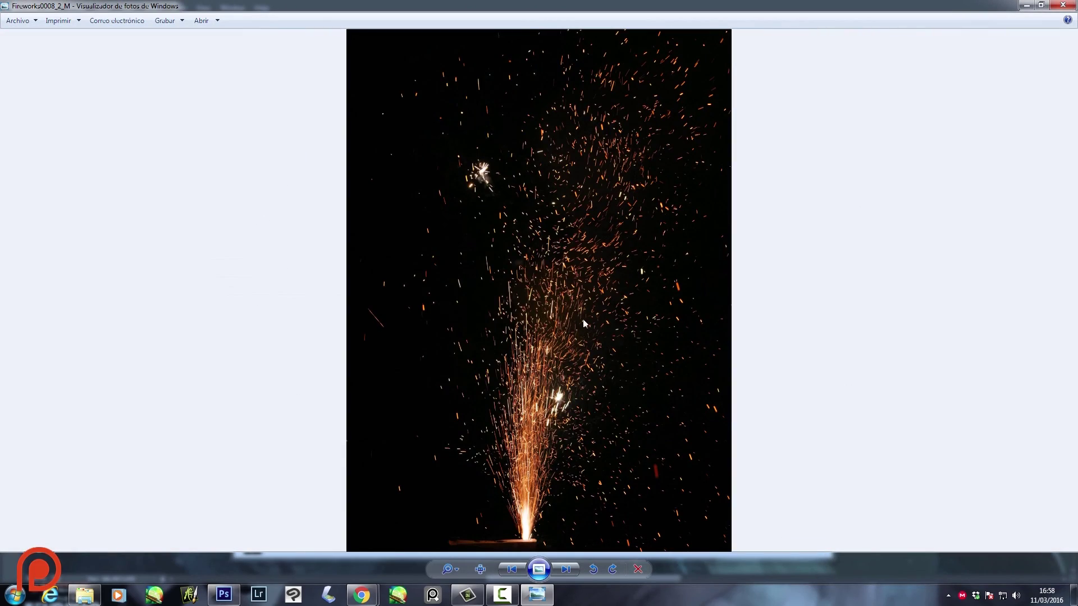
scroll(565, 403, up, 3)
scroll(619, 179, up, 1)
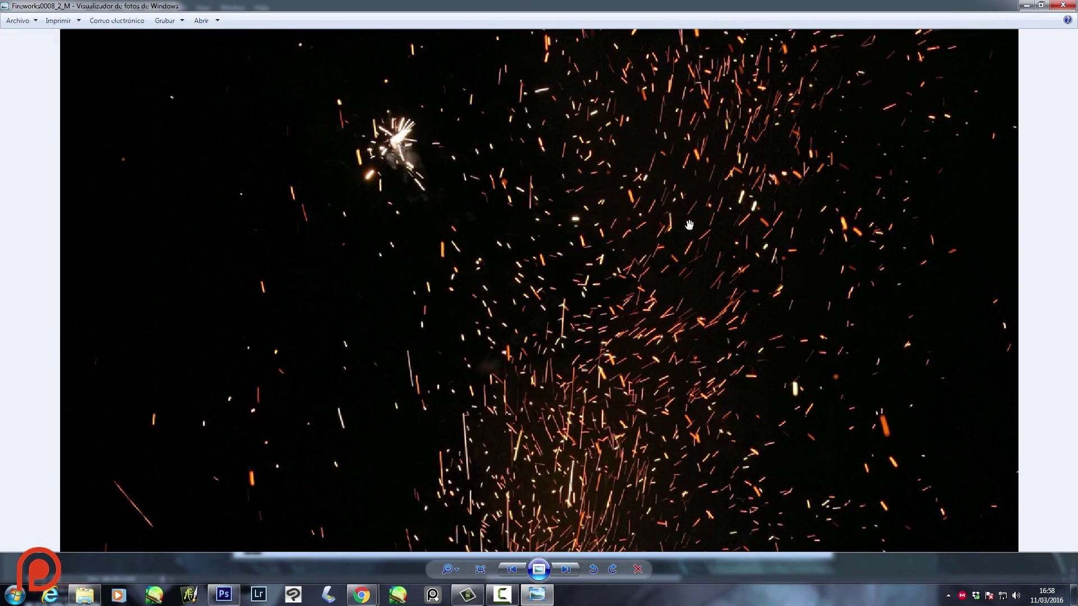
scroll(640, 275, down, 2)
scroll(603, 348, down, 2)
click(1057, 6)
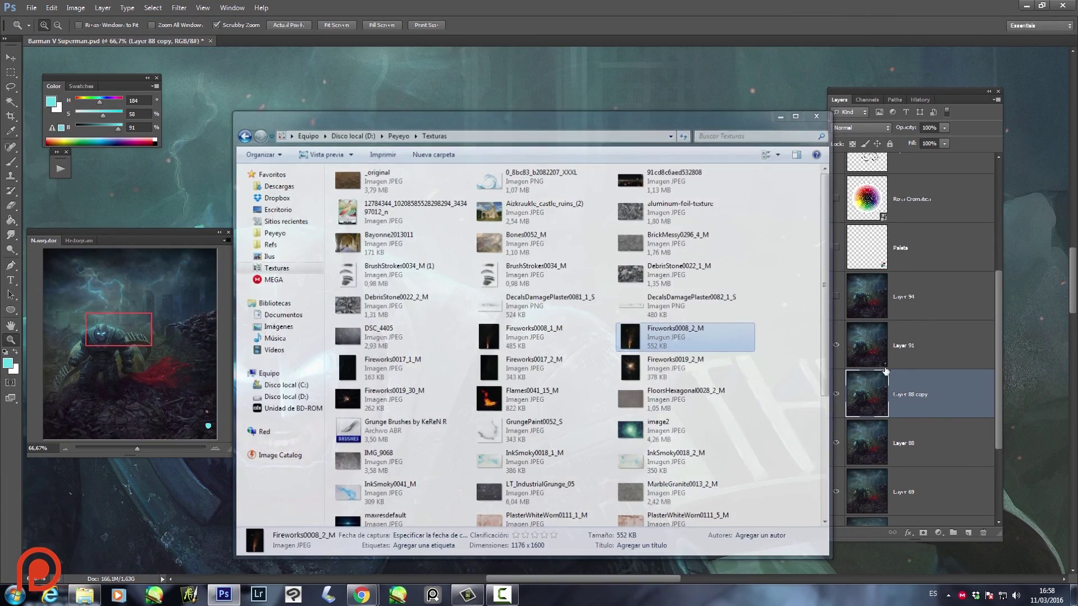
click(886, 372)
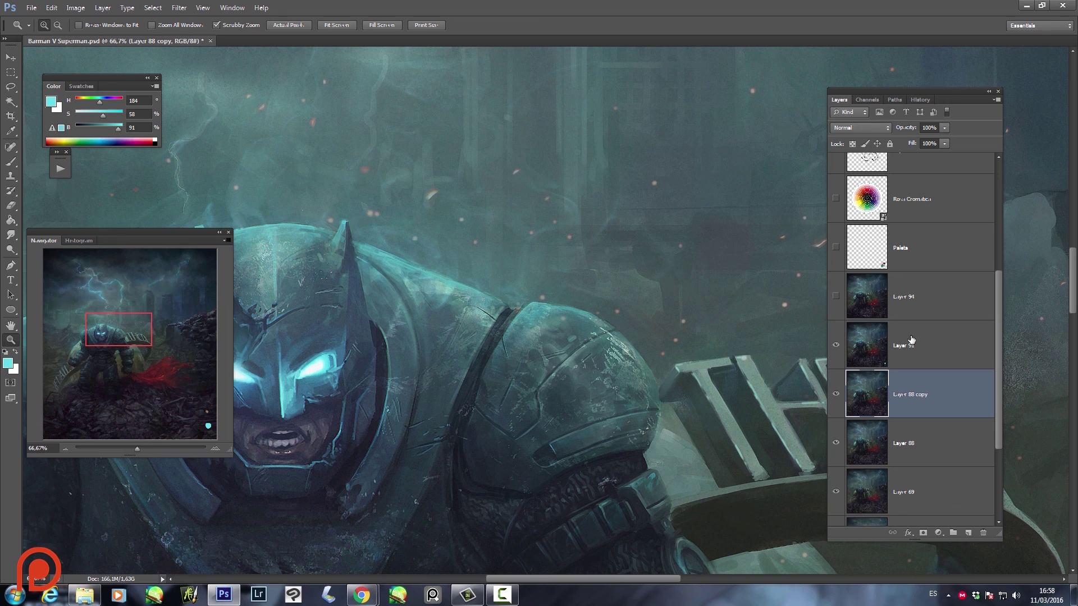
- Select Layer 91, inspect the sparks close up, then show Layer 94 at full view
click(911, 341)
drag(726, 348, 536, 368)
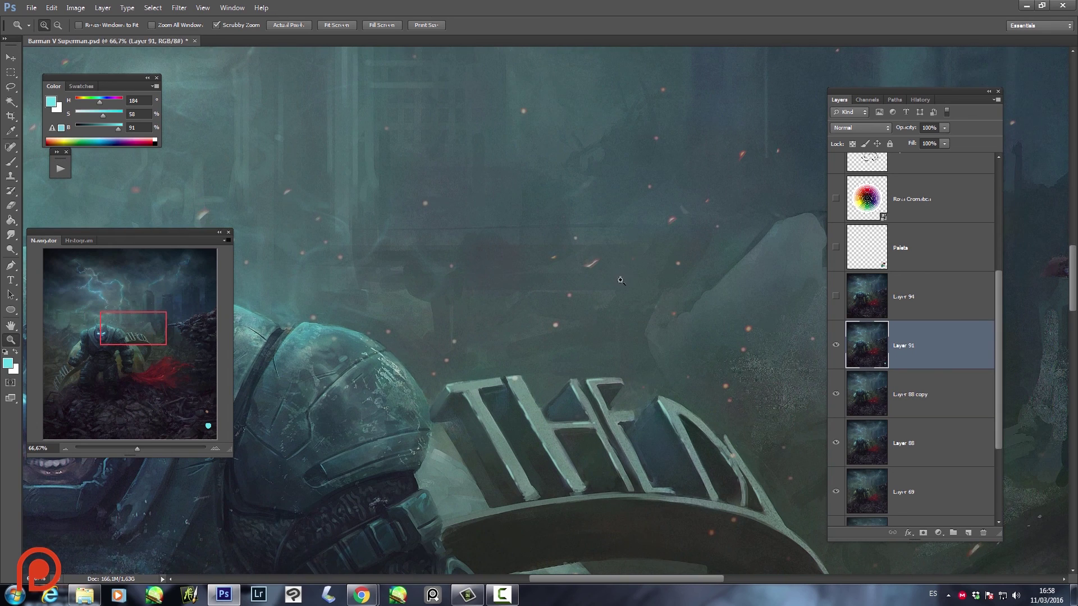
click(611, 275)
click(579, 241)
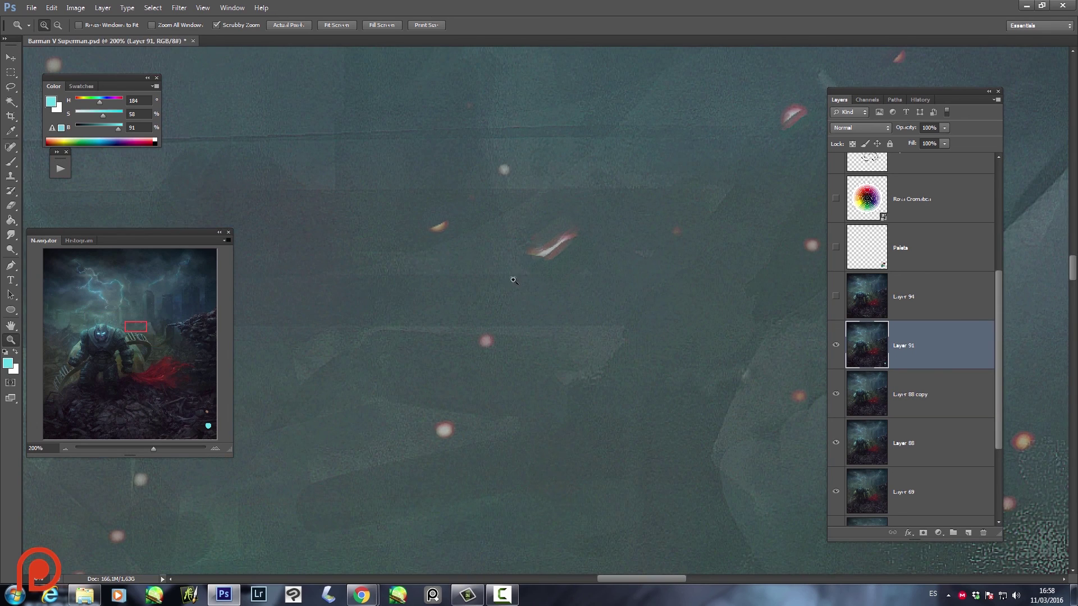
drag(308, 236, 304, 230)
alt+click(574, 425)
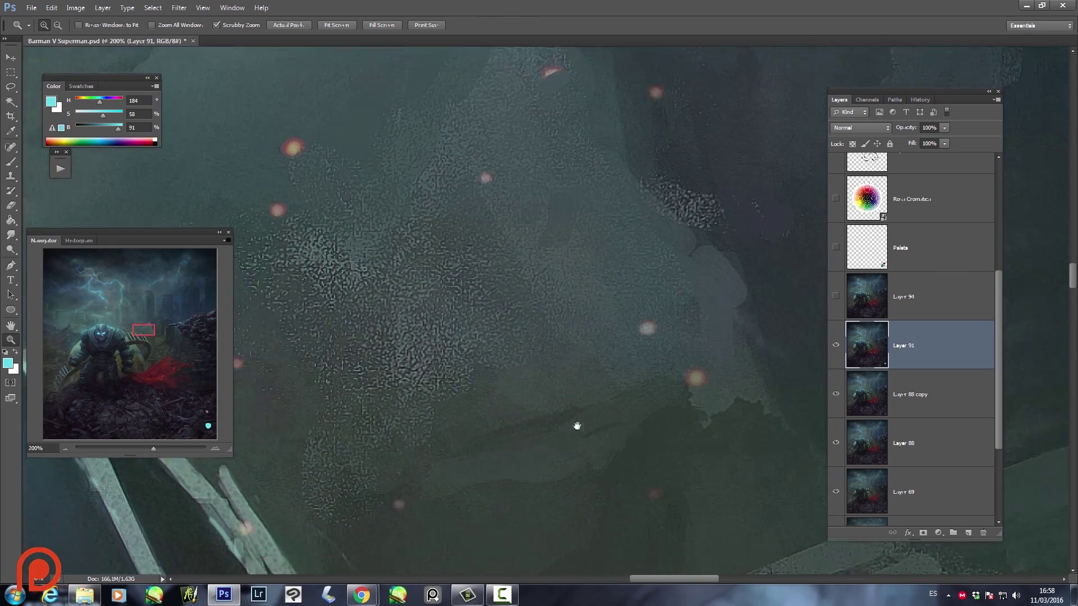
alt+click(574, 399)
alt+click(575, 374)
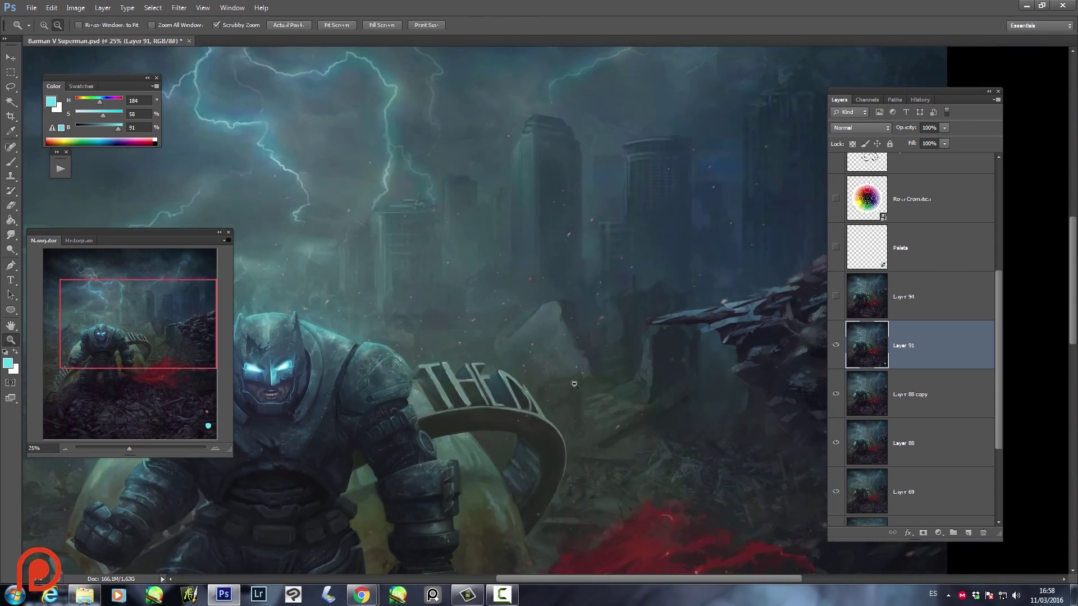
alt+click(575, 375)
click(835, 296)
alt+click(691, 345)
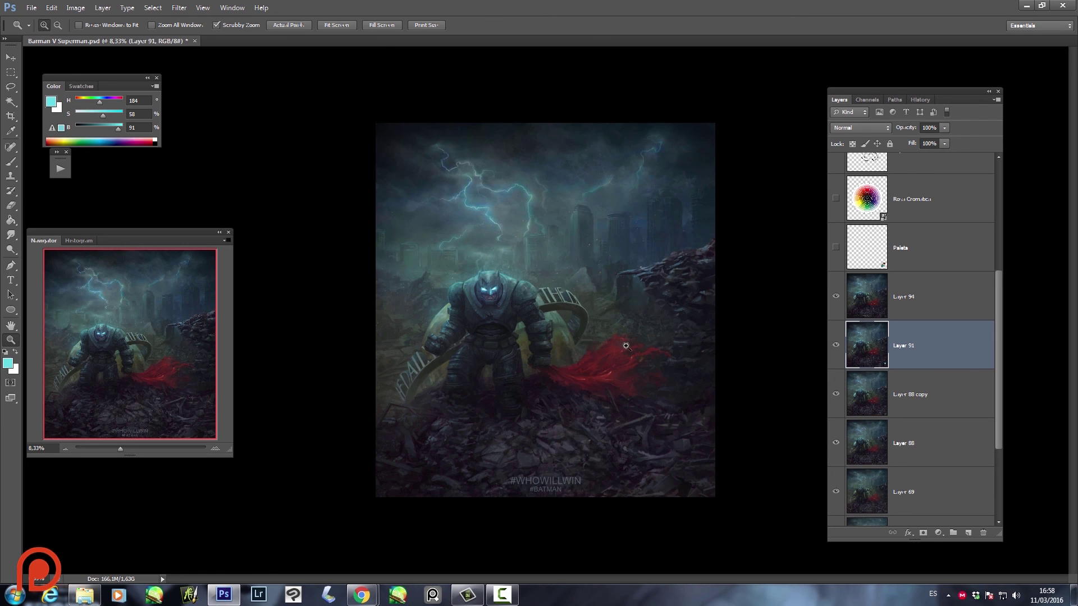
- Solo the Background, then re-enable each layer upward through Layer 94 to compare stages
scroll(847, 321, down, 3)
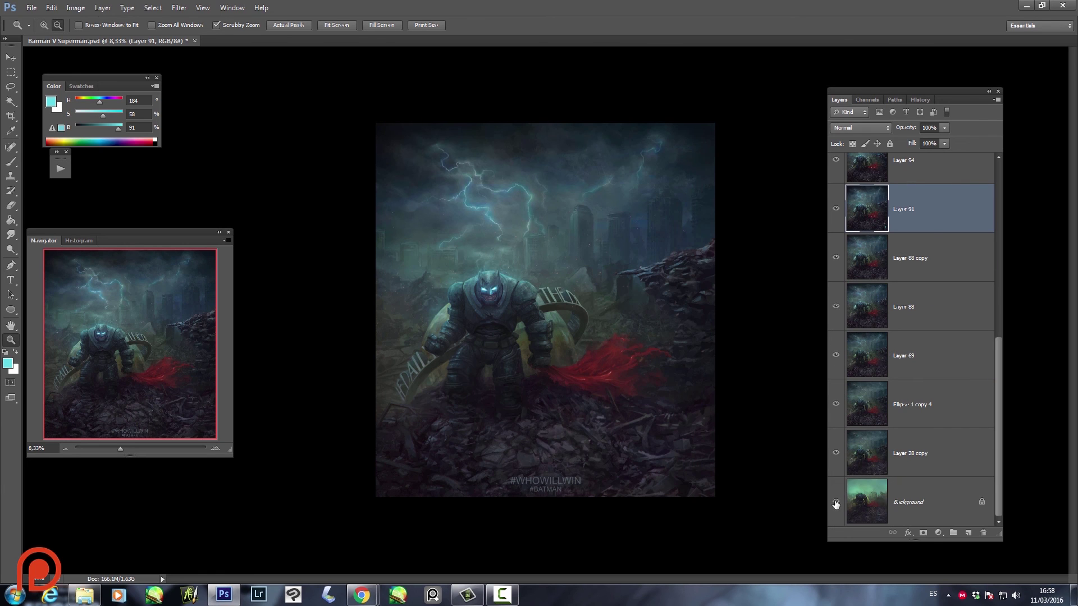
alt+click(836, 502)
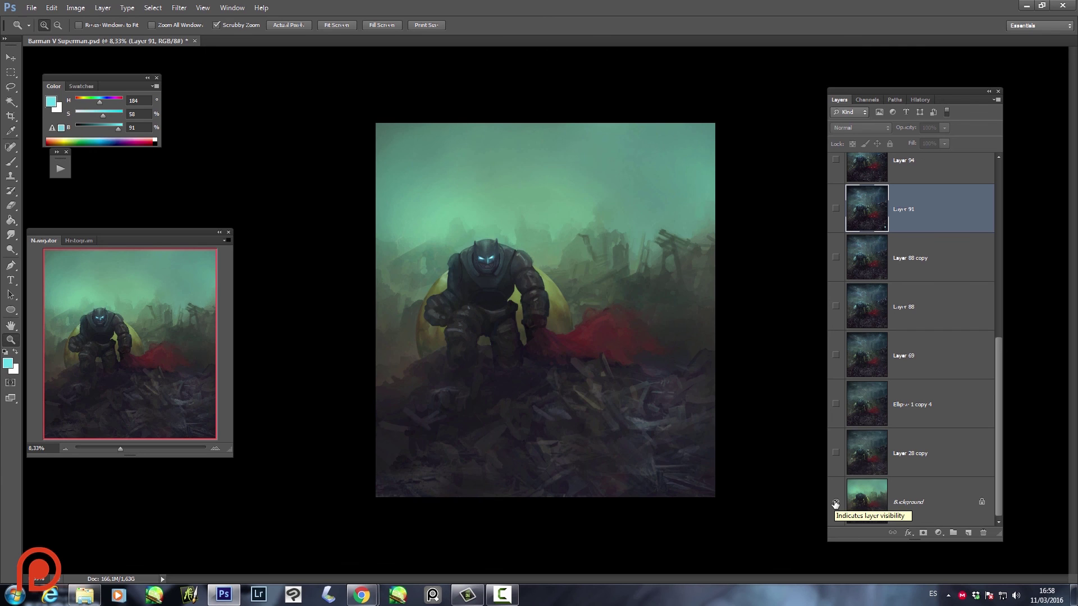
click(836, 453)
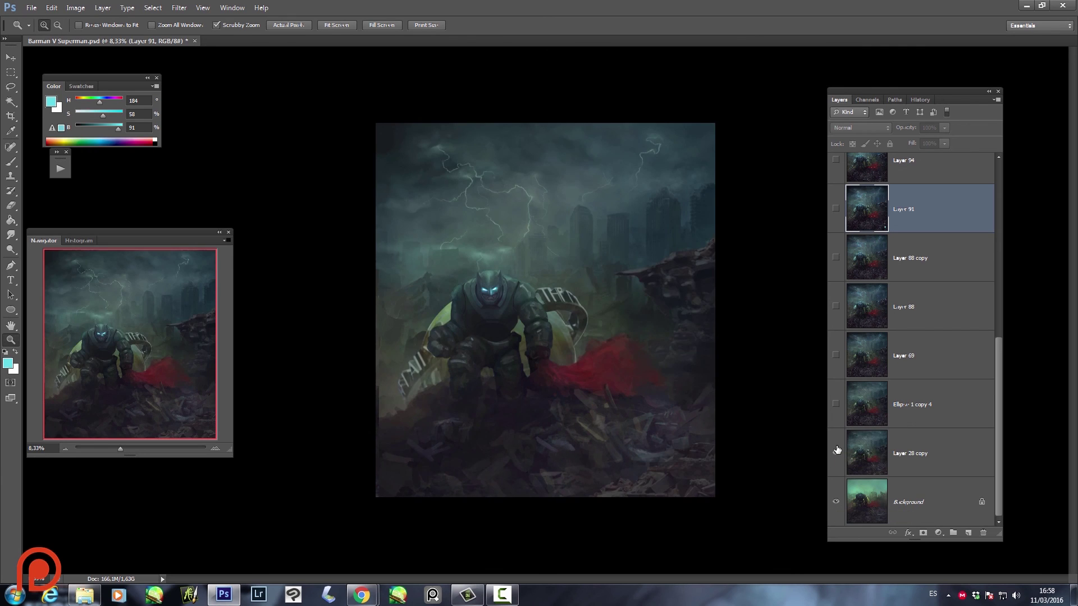
click(836, 404)
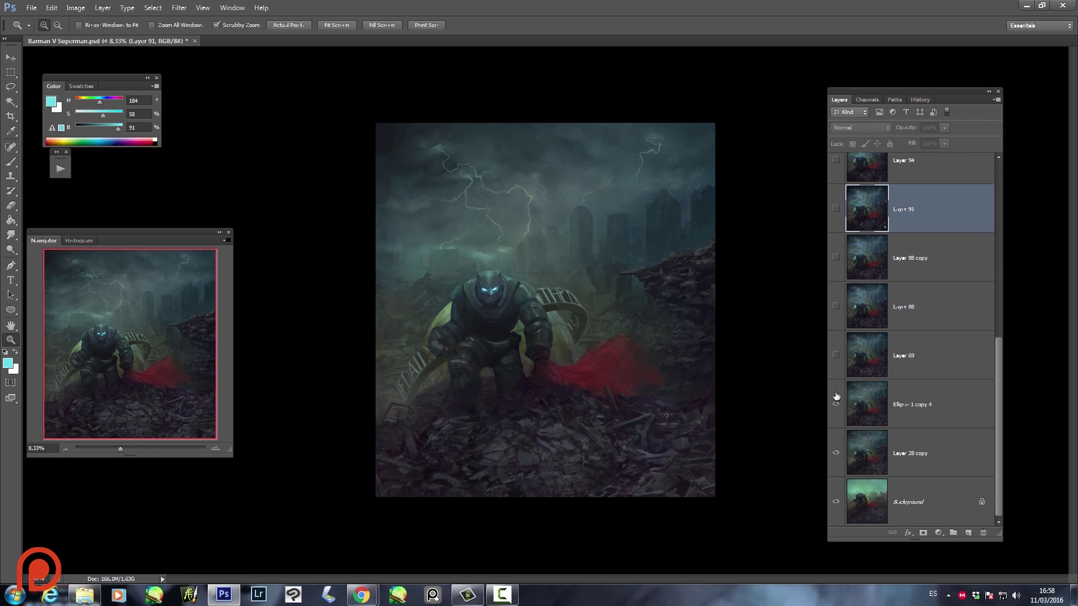
click(835, 356)
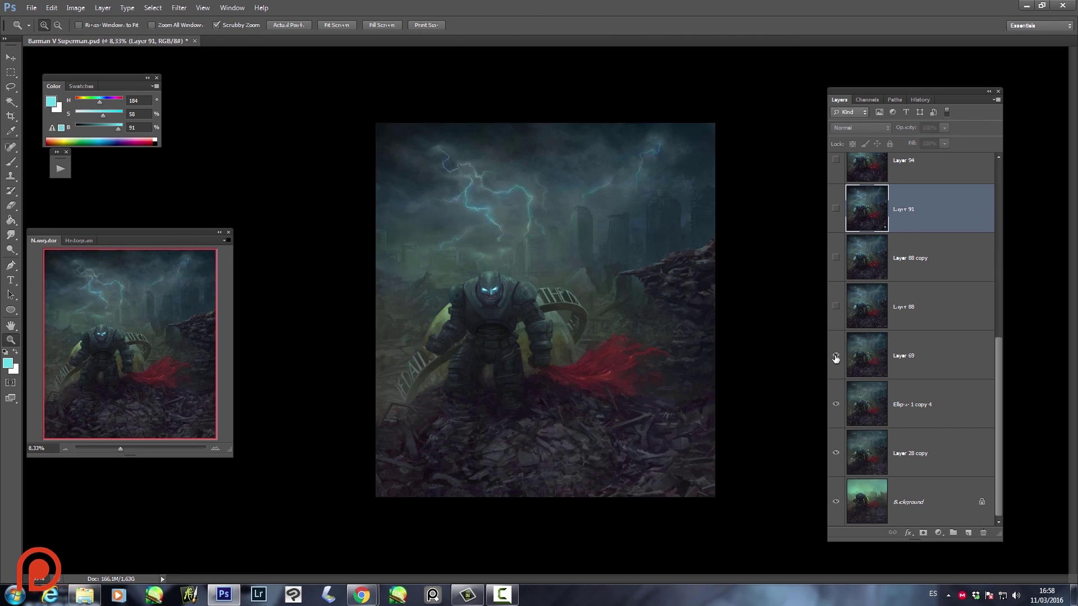
click(835, 307)
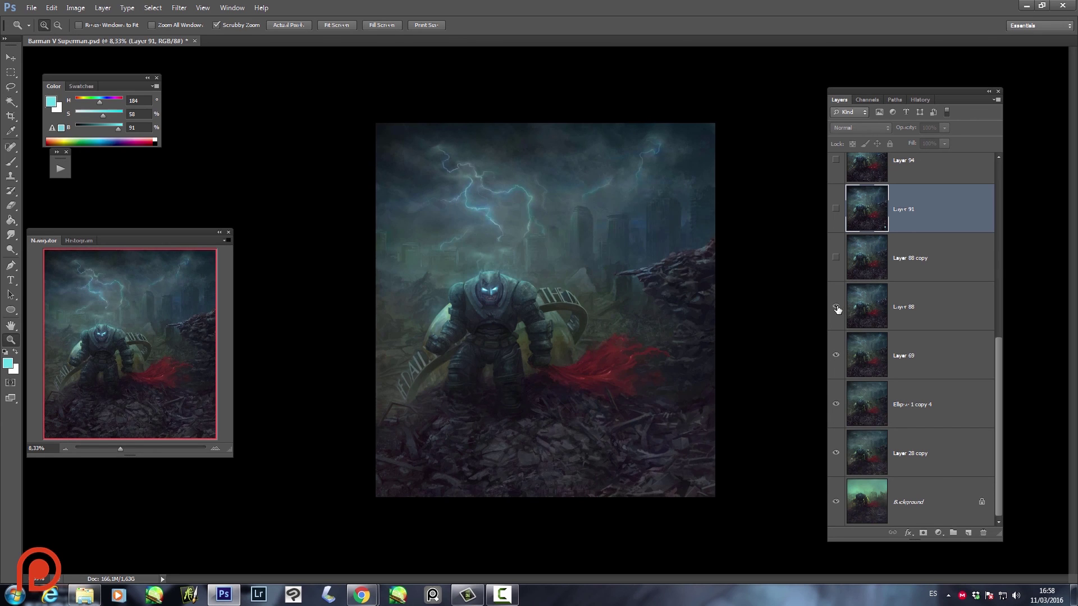
click(835, 258)
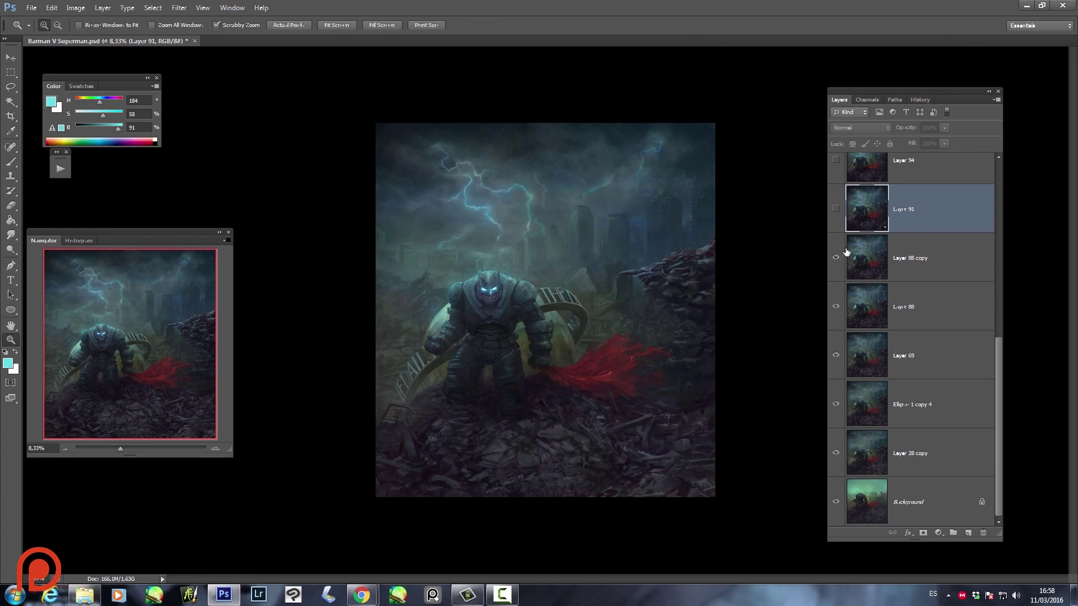
scroll(845, 256, up, 2)
click(837, 306)
click(836, 258)
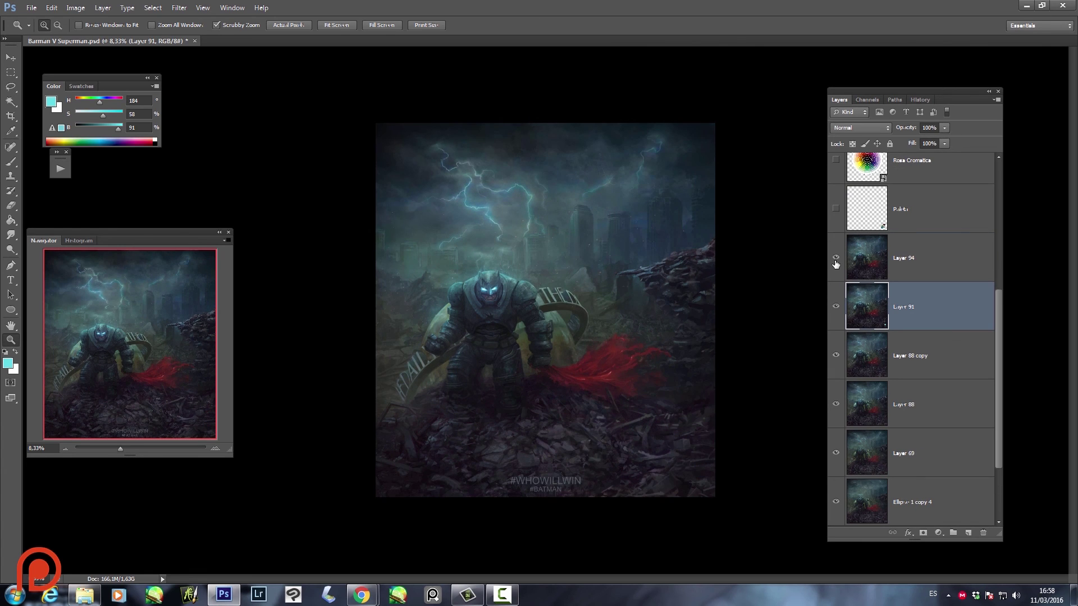